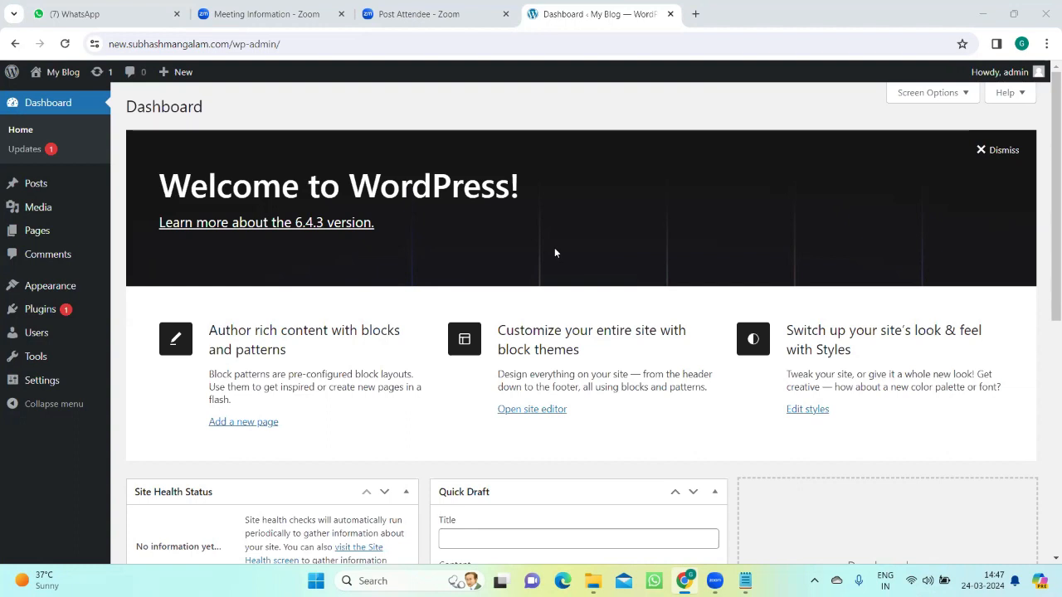
Step: Switch to Notepad and write the line "Elementer-Plug in" in enlarged text
click(745, 581)
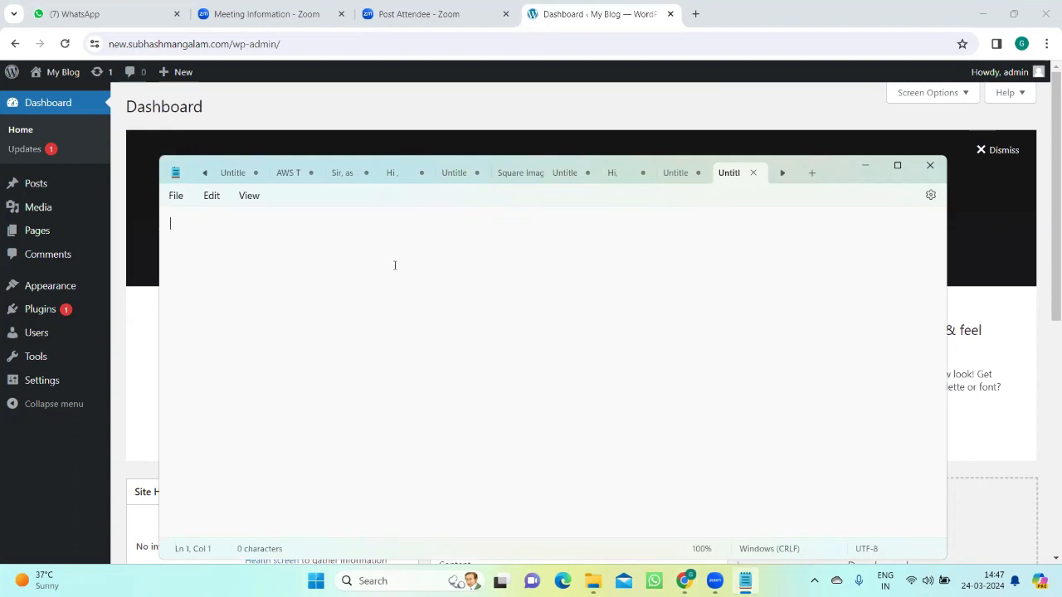
scroll(395, 266, up, 7)
text(Elementer)
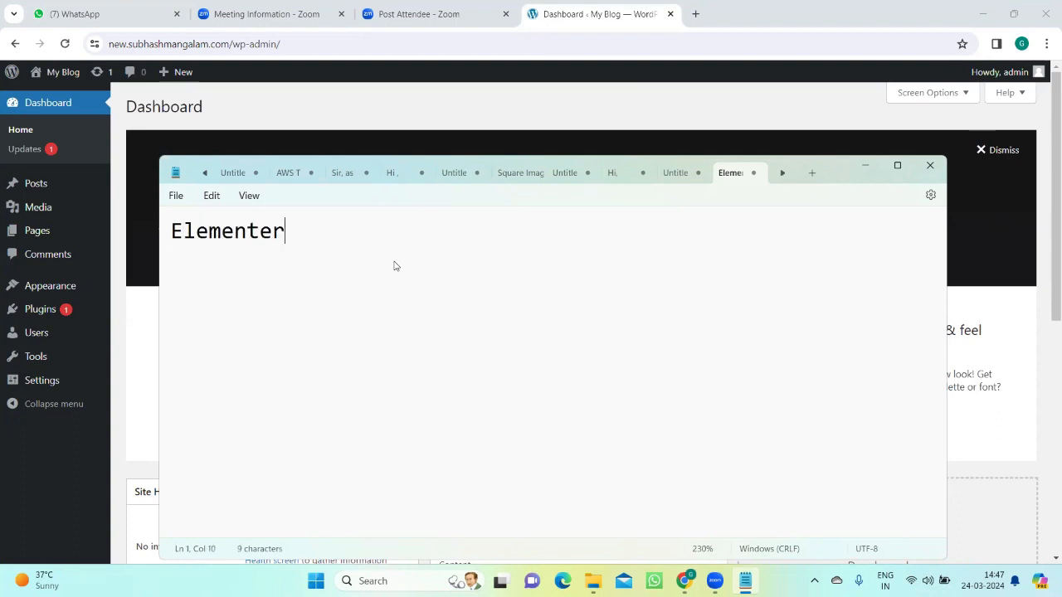
text(-Plug)
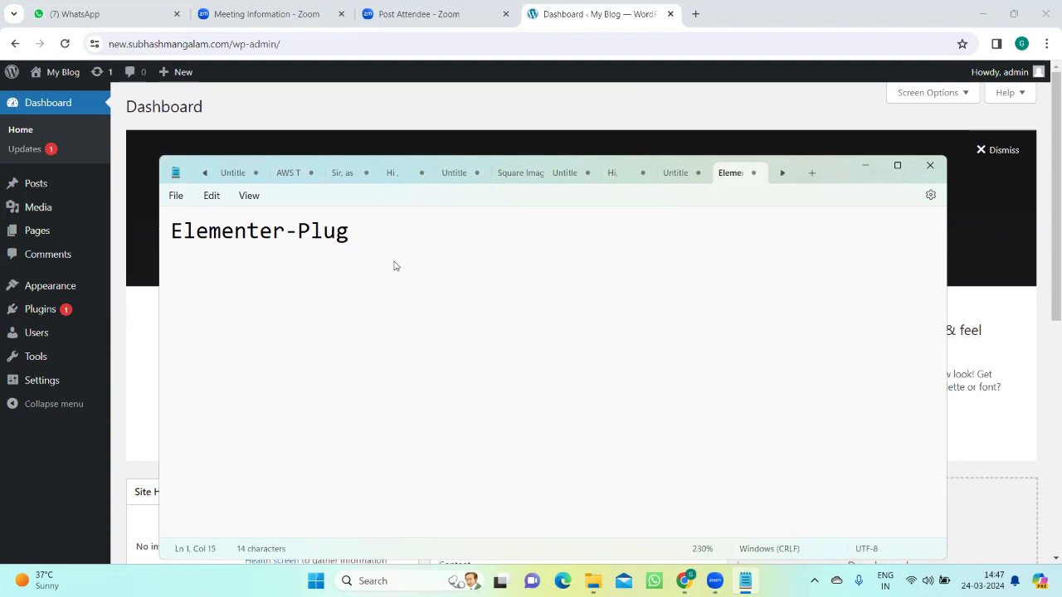
text( in)
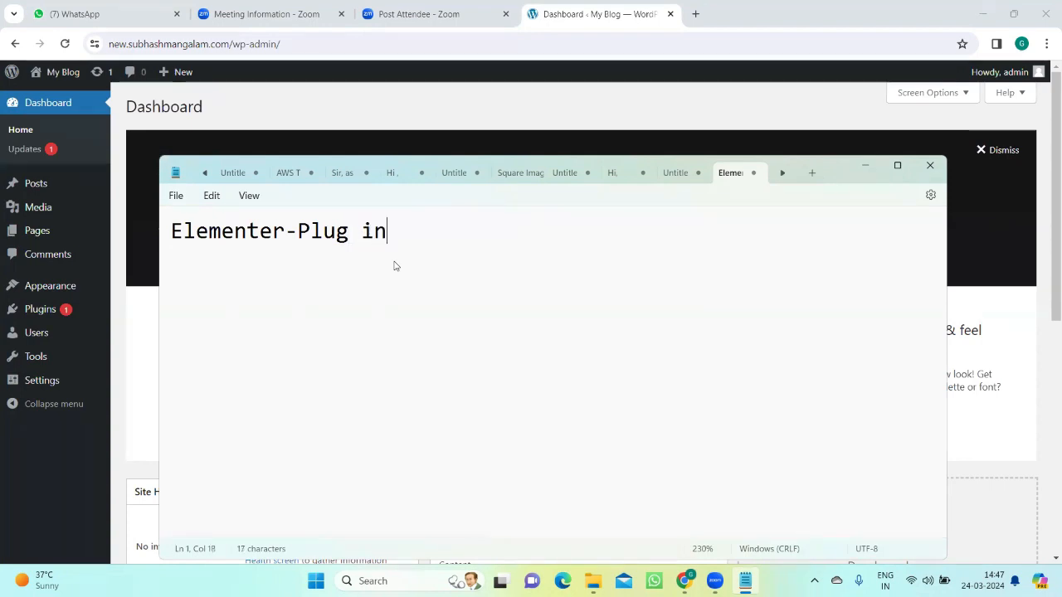
key(Return)
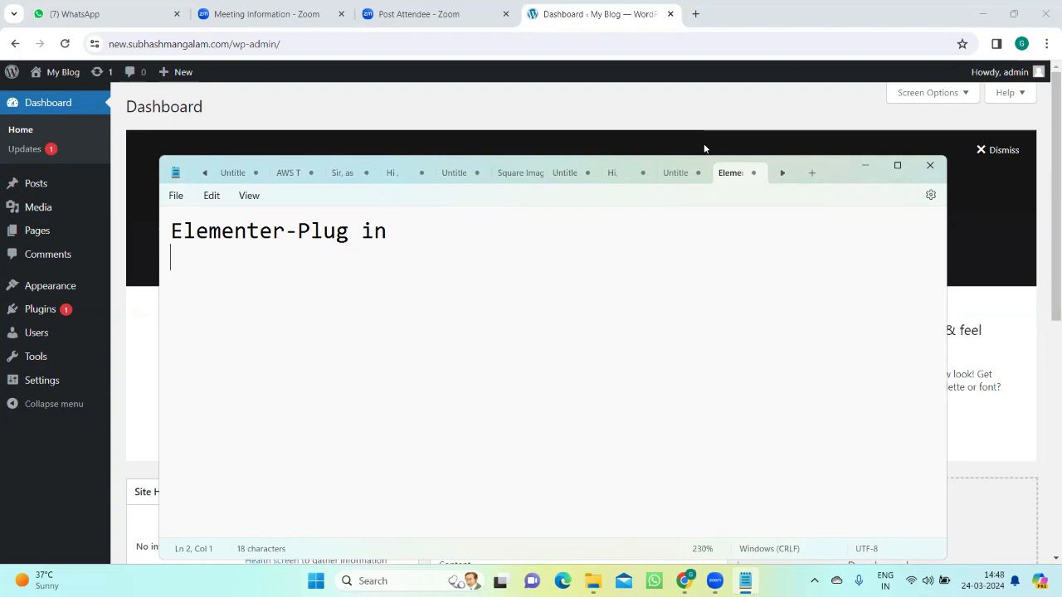
click(869, 167)
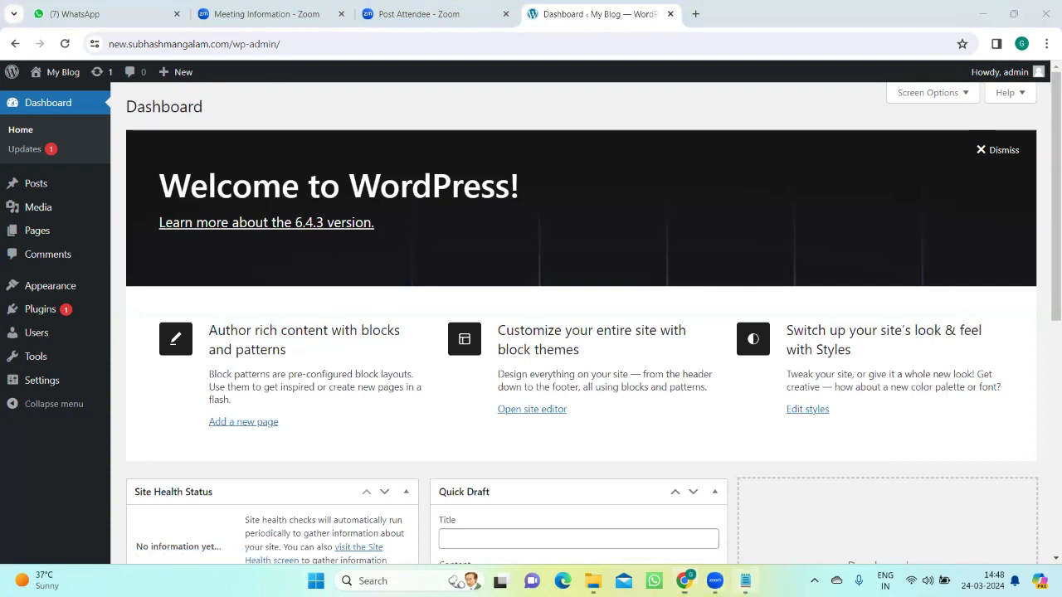
Step: Add "Astra" to the Notepad note, leaving a blank line below the plugin entry
click(745, 581)
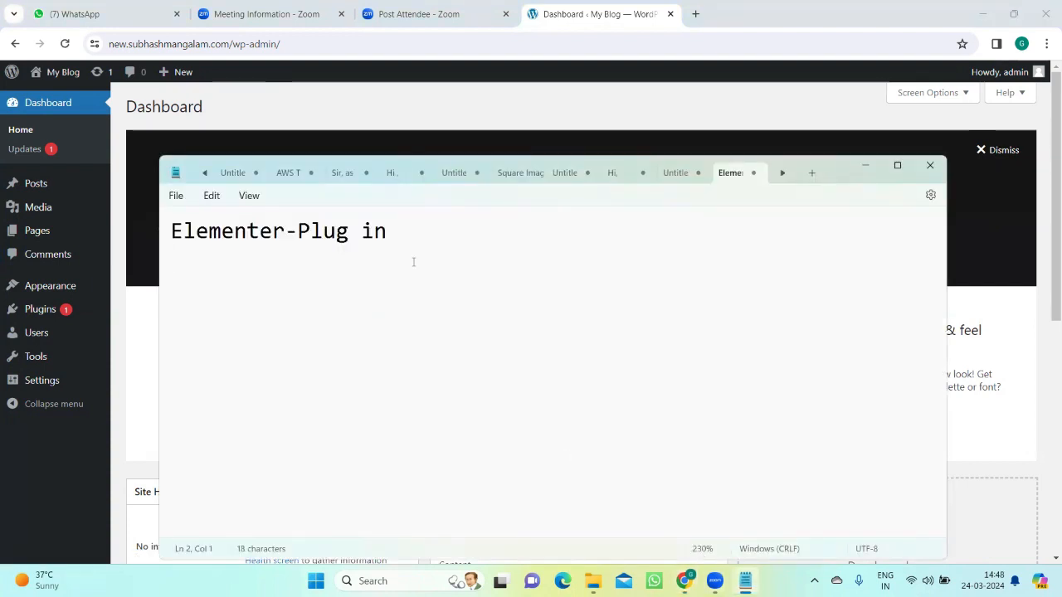
text(Astra)
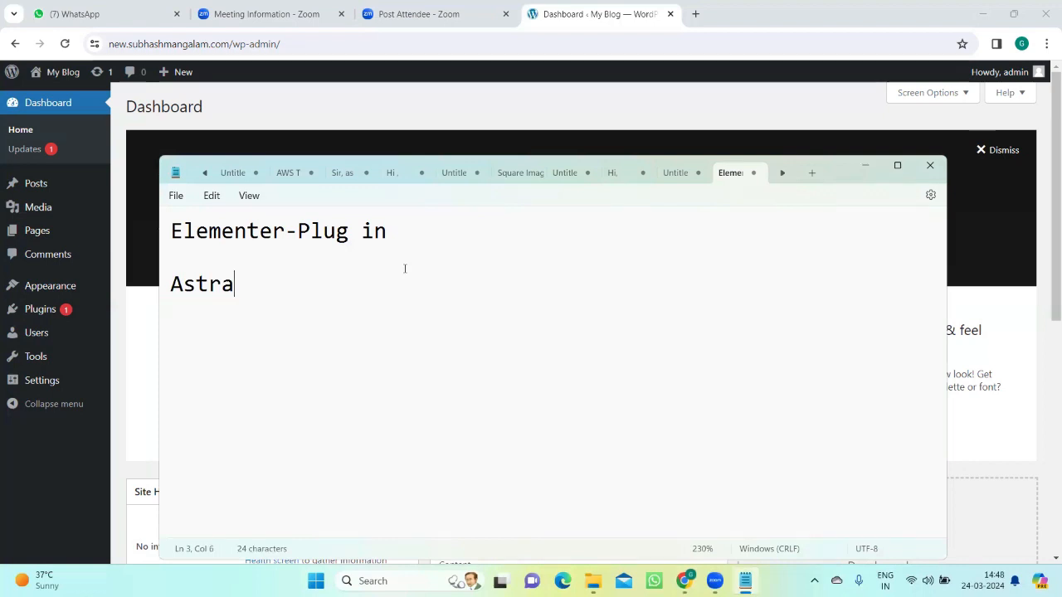
click(867, 167)
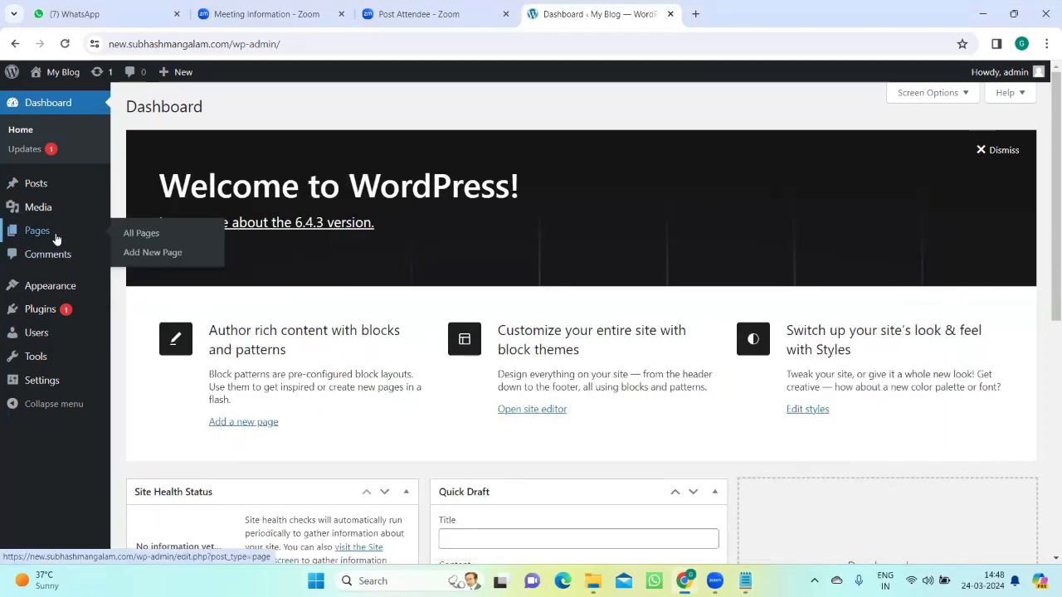
Step: Search the WordPress plugins available to add for "Elementor"
mouse_move(37, 308)
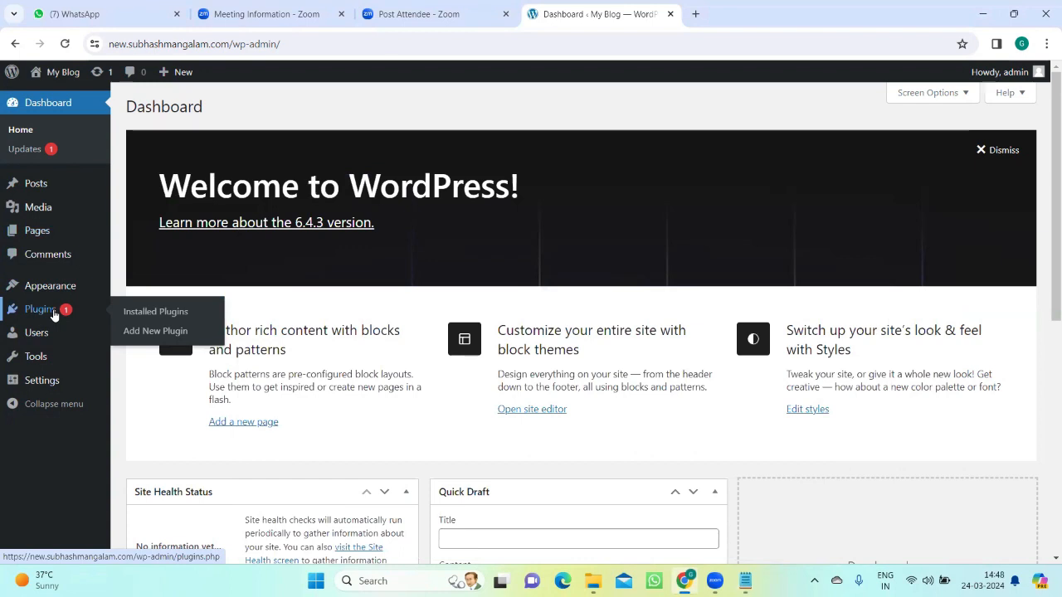
click(151, 335)
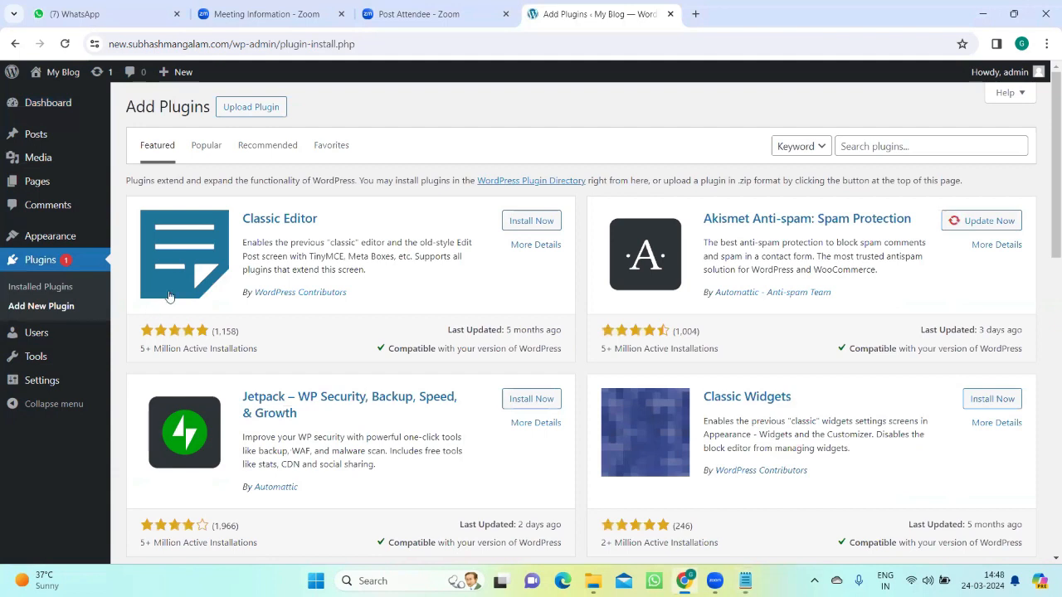
click(861, 146)
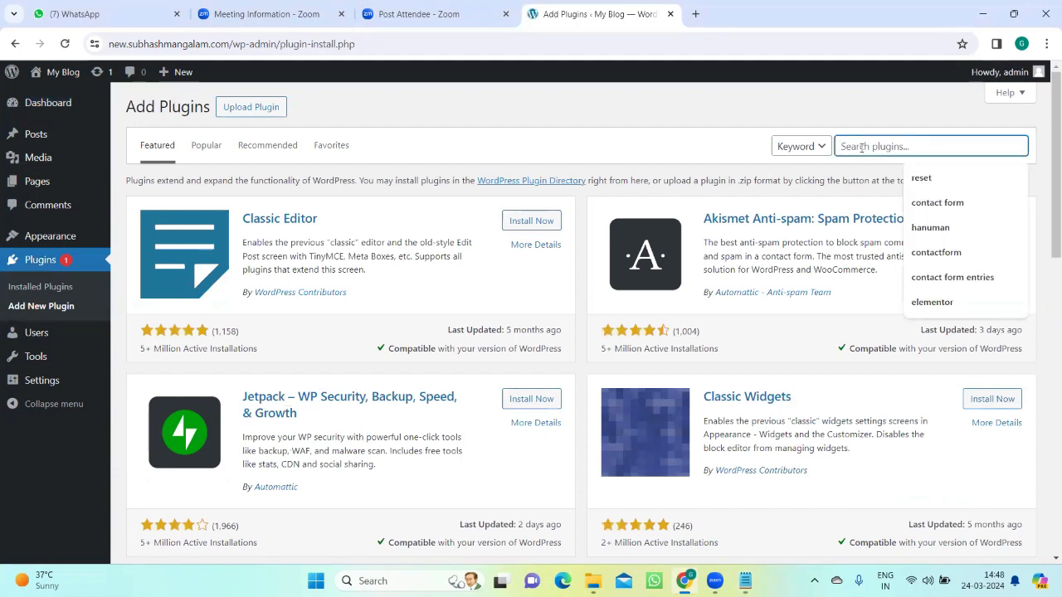
text(E)
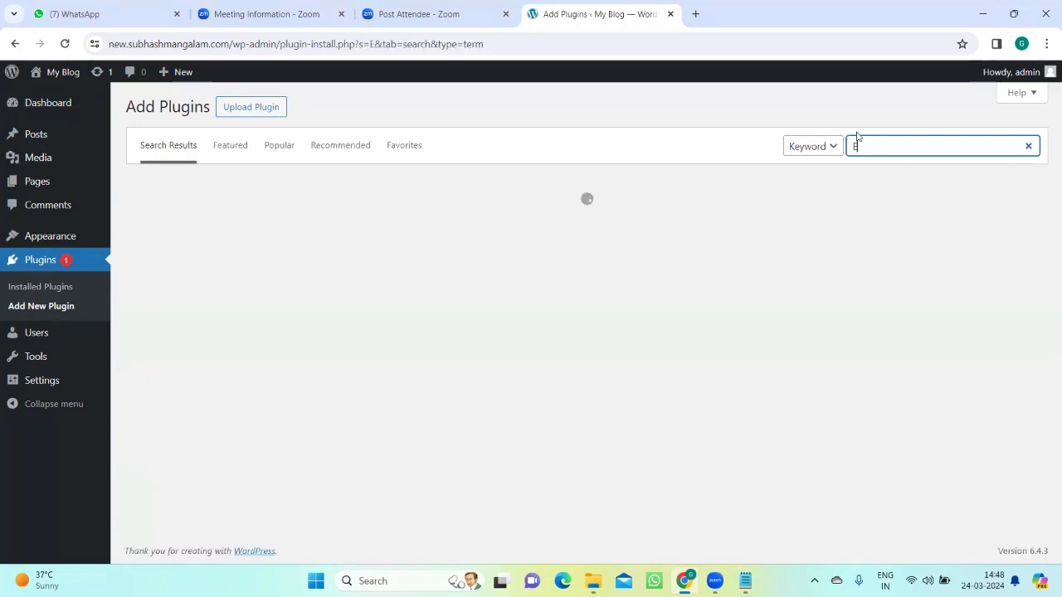
text(le)
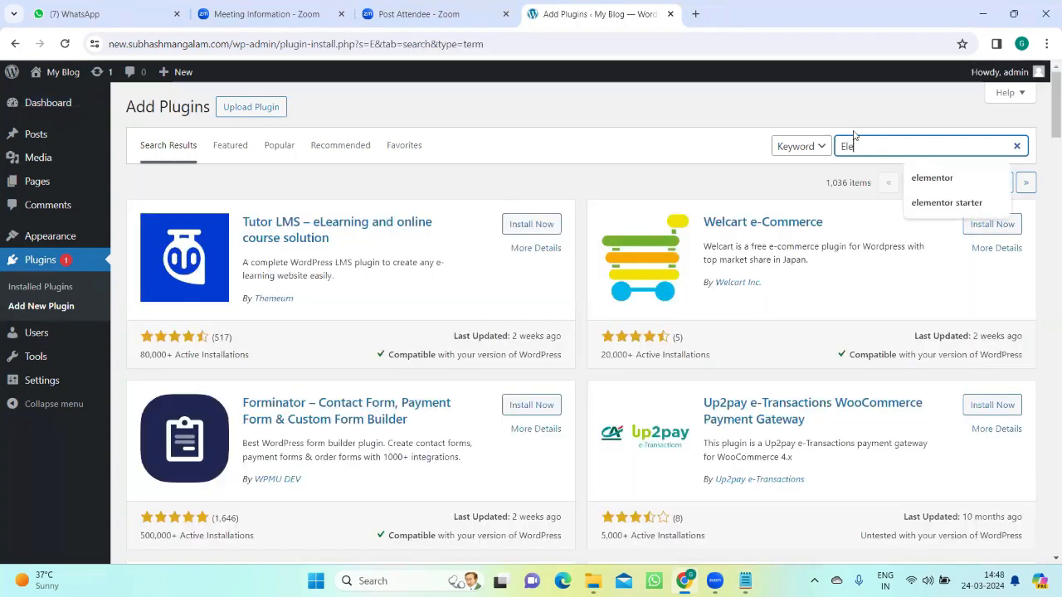
text(me)
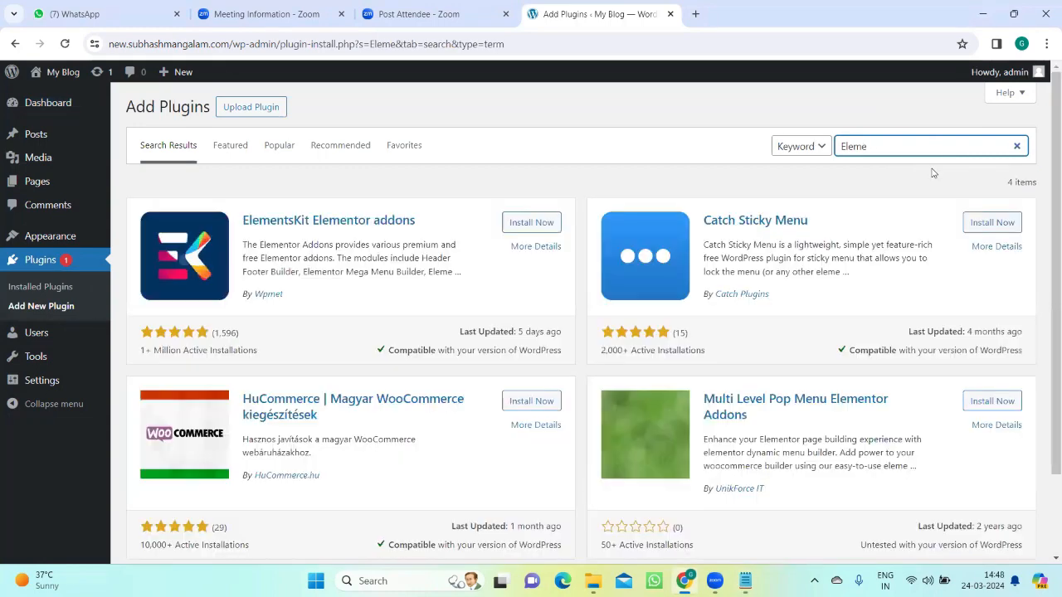
text(nt)
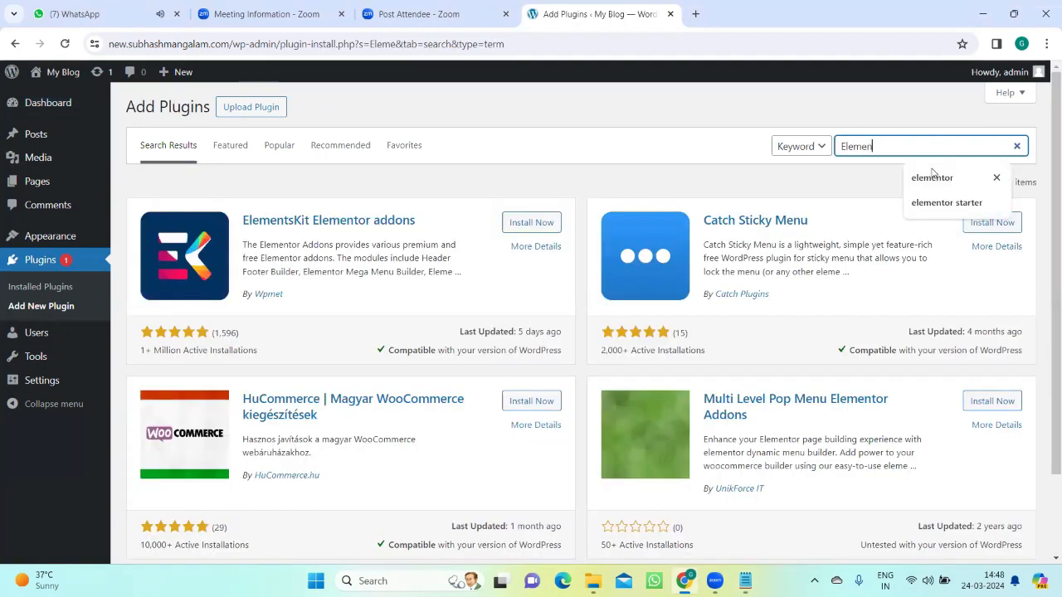
text(or)
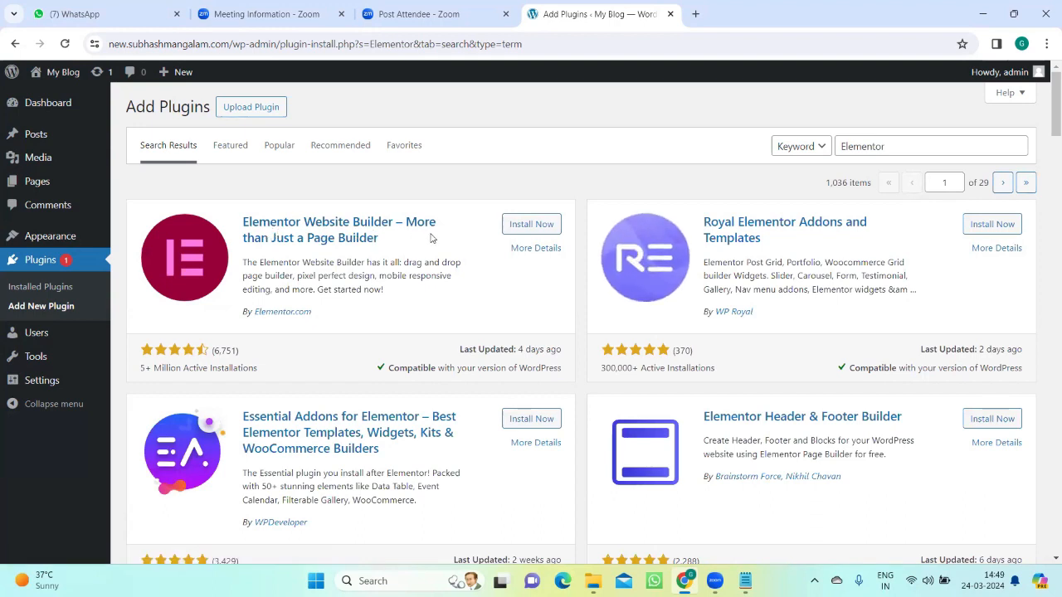
Step: Install and activate the Elementor Website Builder plugin, returning to the plugin search results with the WhatsApp tab closed
click(524, 226)
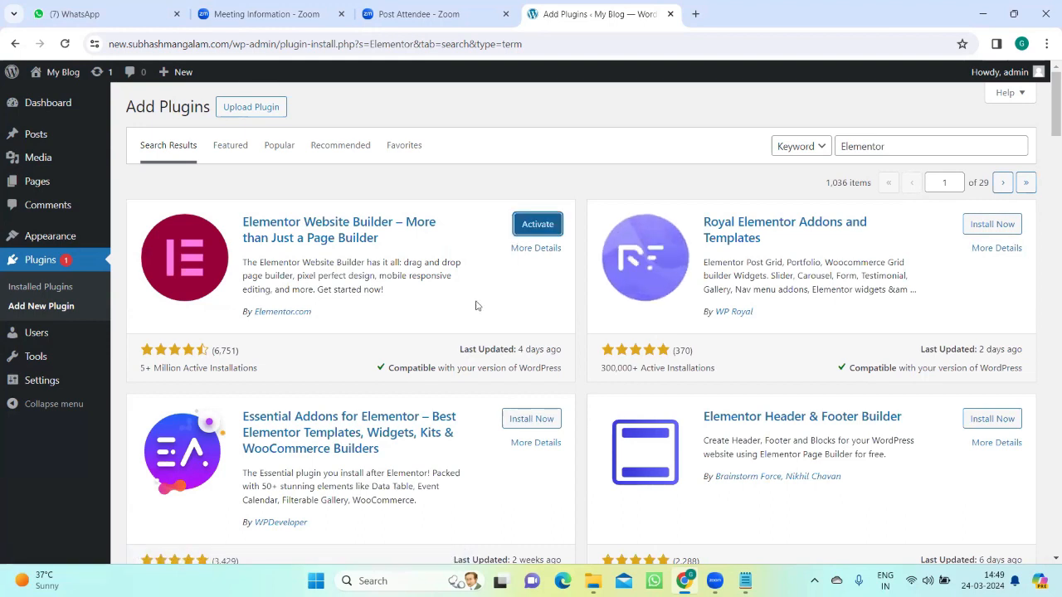
click(540, 225)
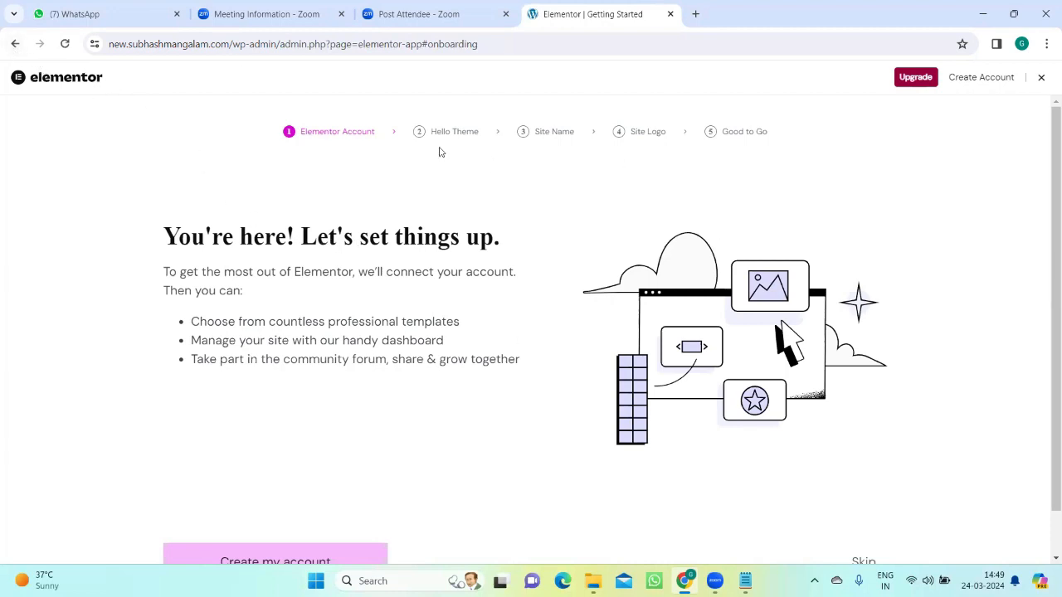
click(14, 46)
click(177, 15)
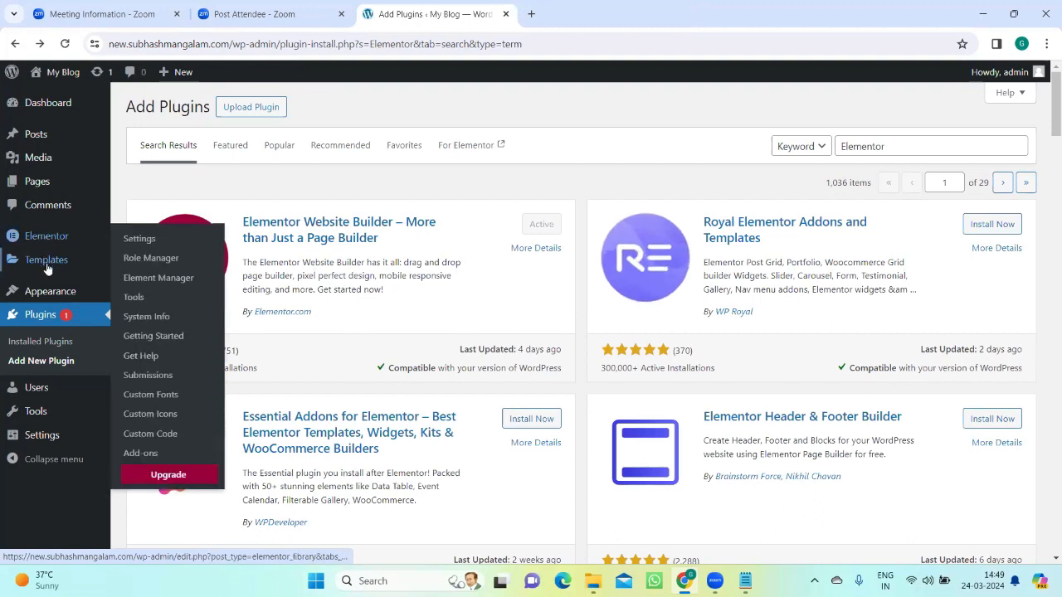
Step: Search the WordPress themes available to add for "Astra"
mouse_move(45, 251)
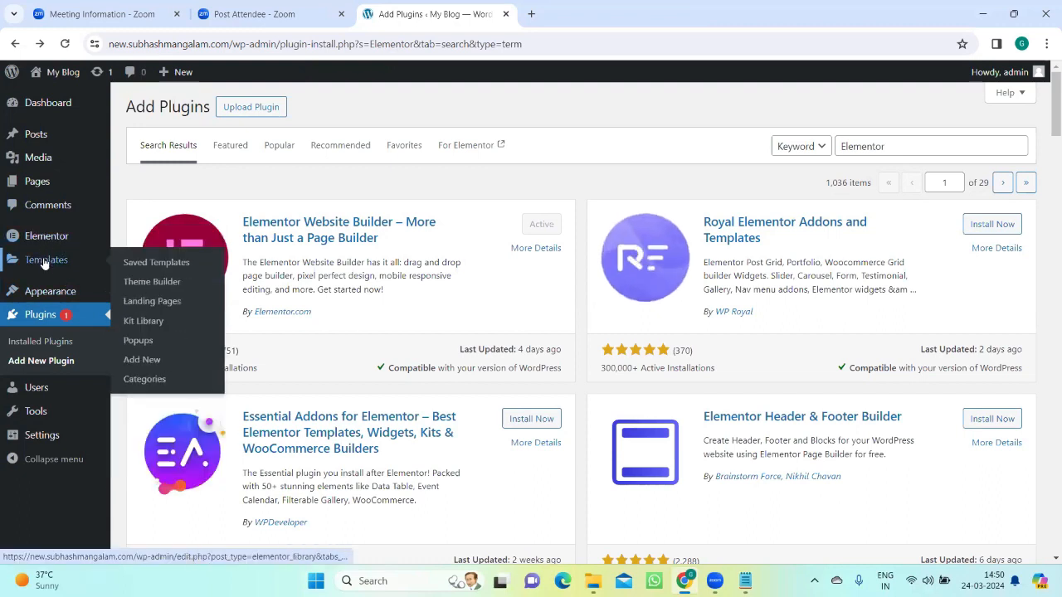
mouse_move(45, 289)
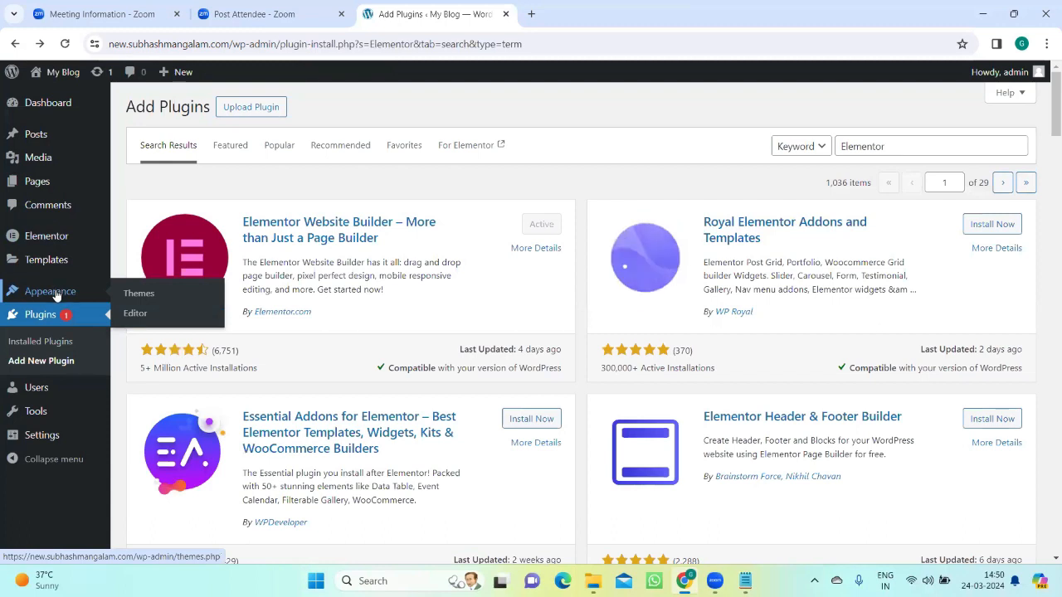
click(138, 295)
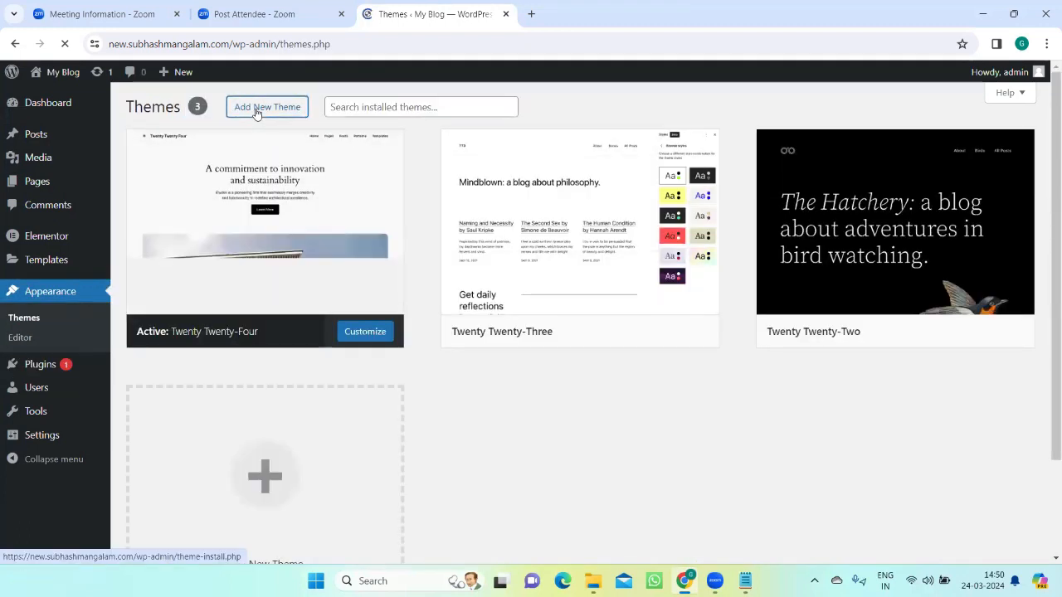
click(256, 110)
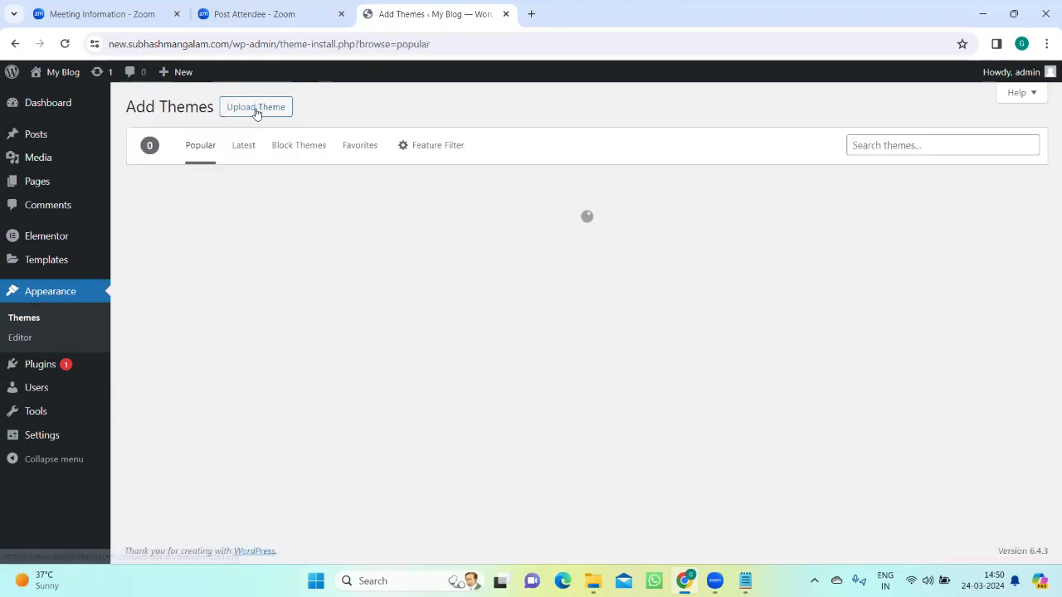
click(903, 146)
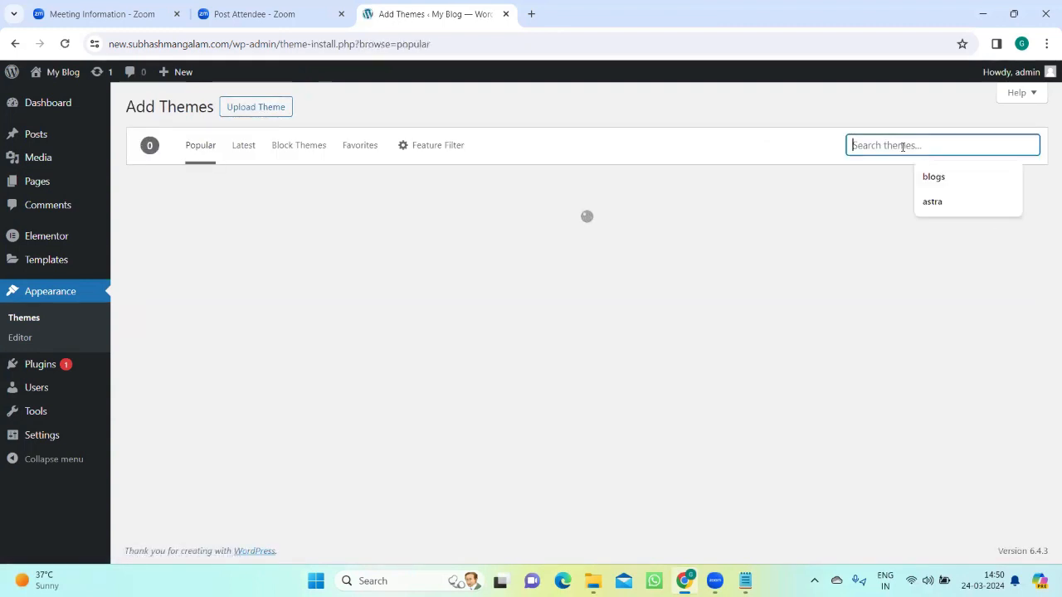
text(astra)
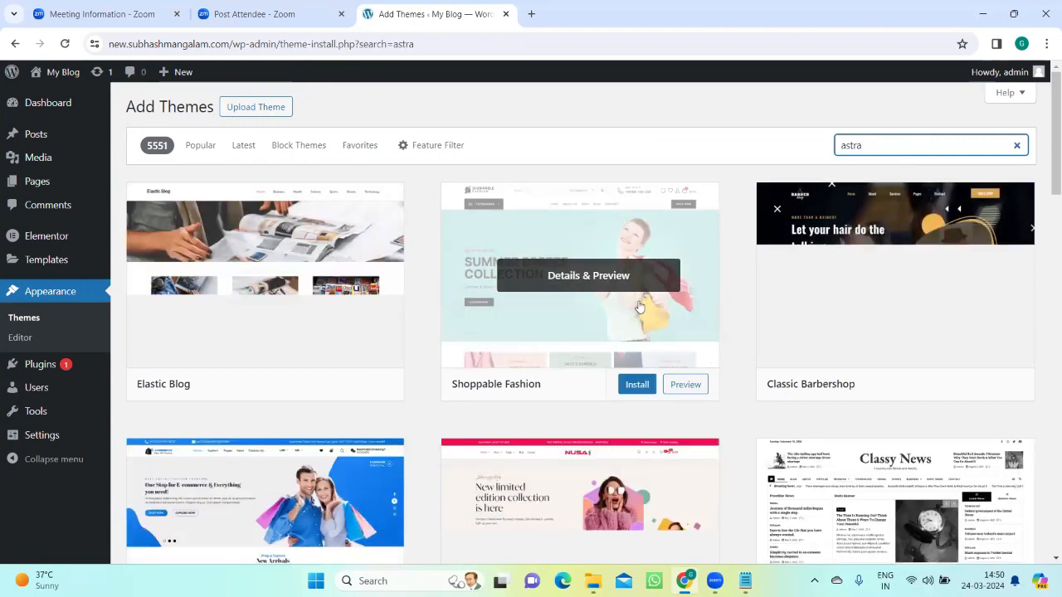
scroll(566, 338, down, 1)
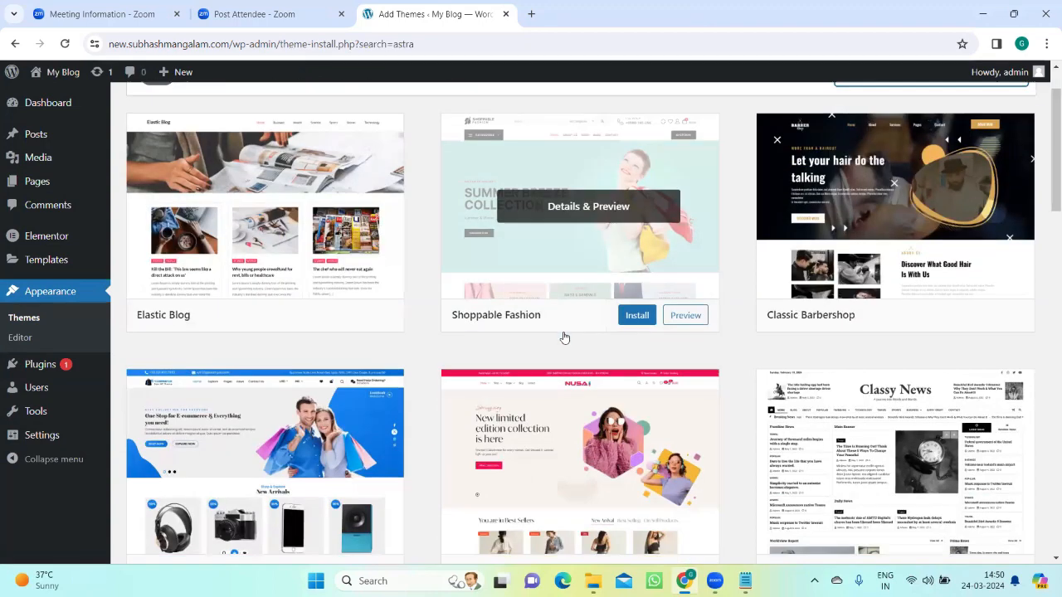
scroll(563, 336, up, 1)
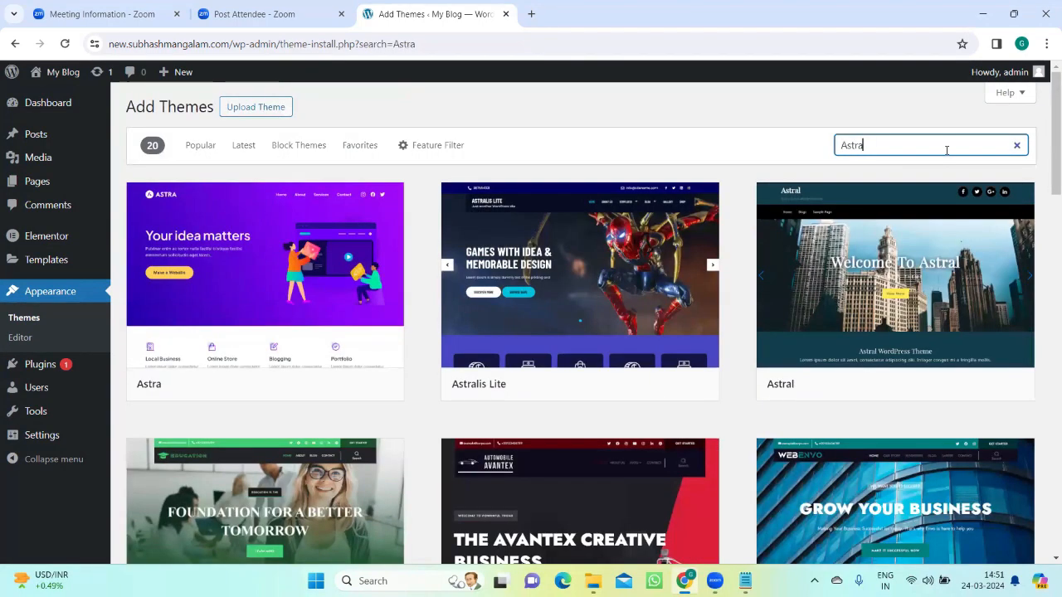
Step: Install and activate the Astra theme
mouse_move(339, 320)
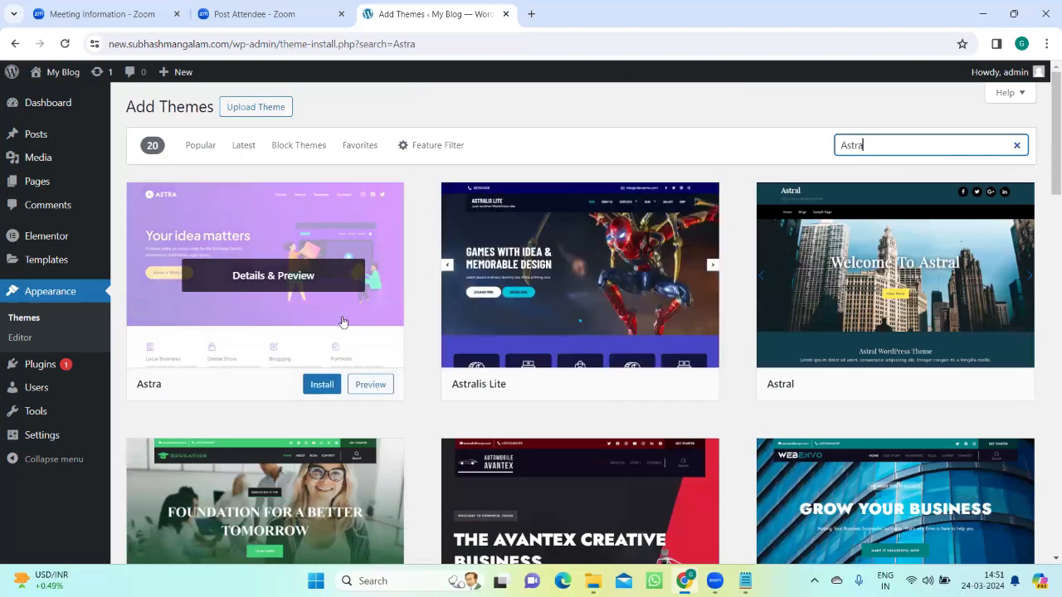
click(321, 390)
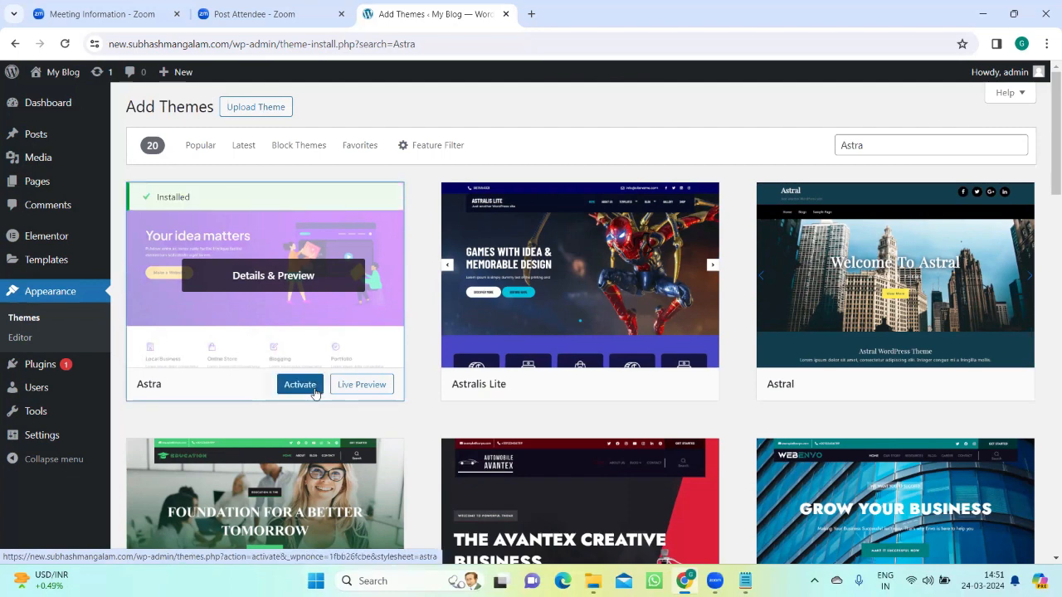
click(299, 385)
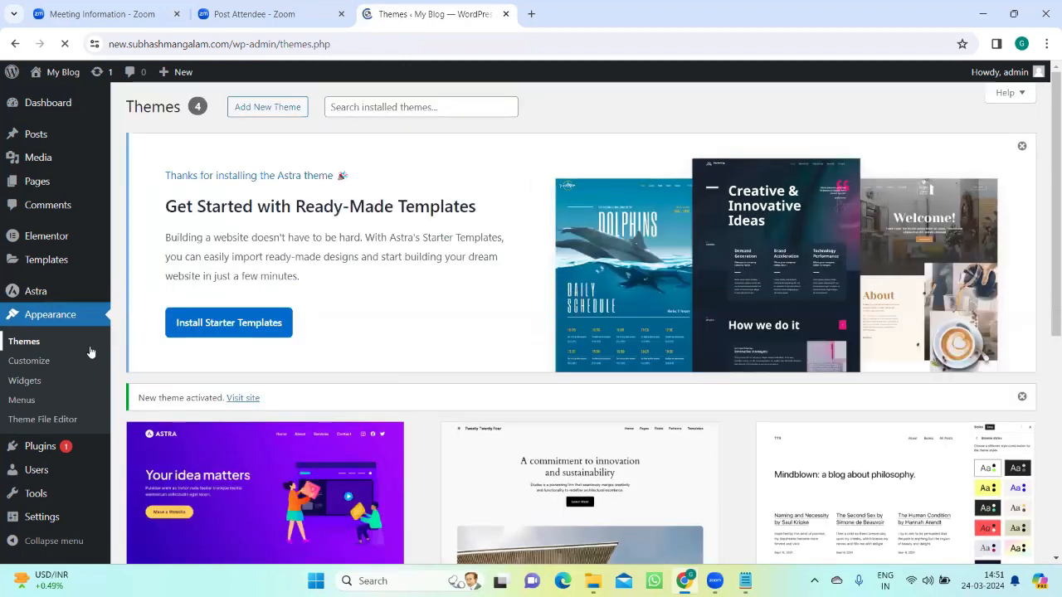
Step: Open the Astra theme's dashboard page in the WordPress admin
mouse_move(50, 304)
mouse_move(706, 471)
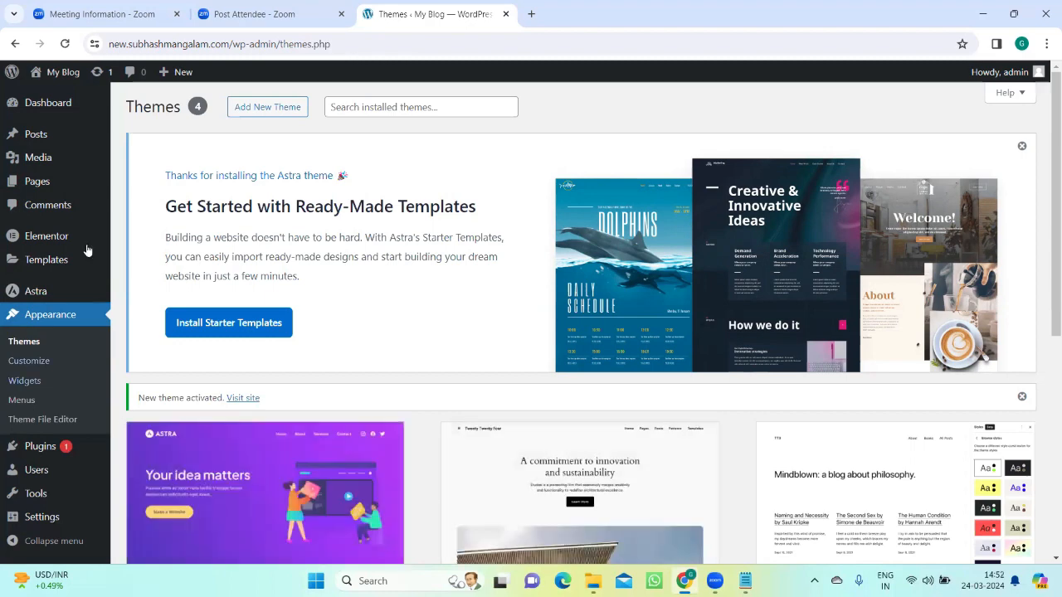
mouse_move(62, 237)
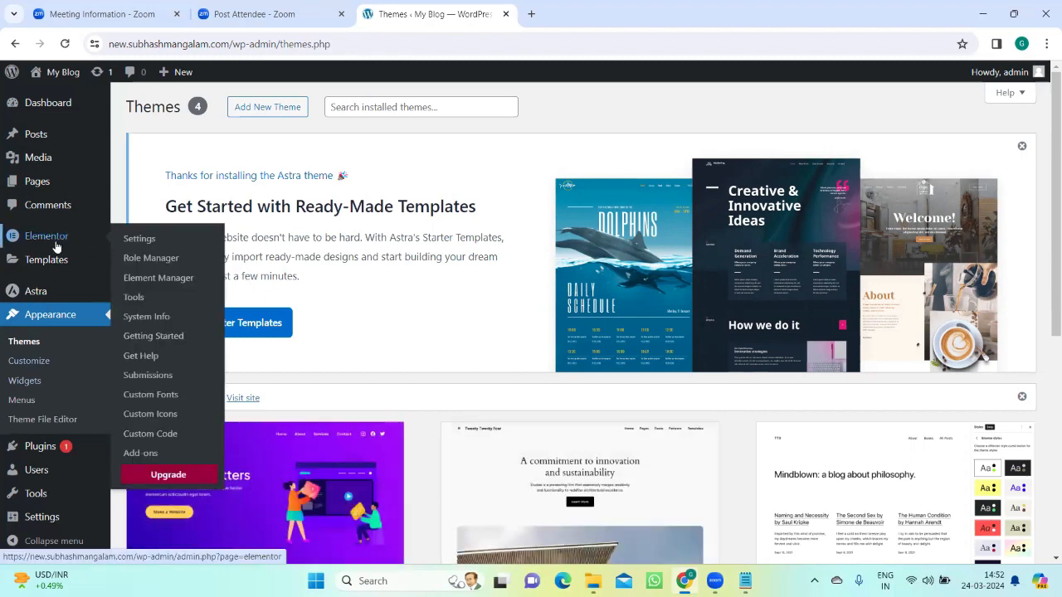
click(41, 297)
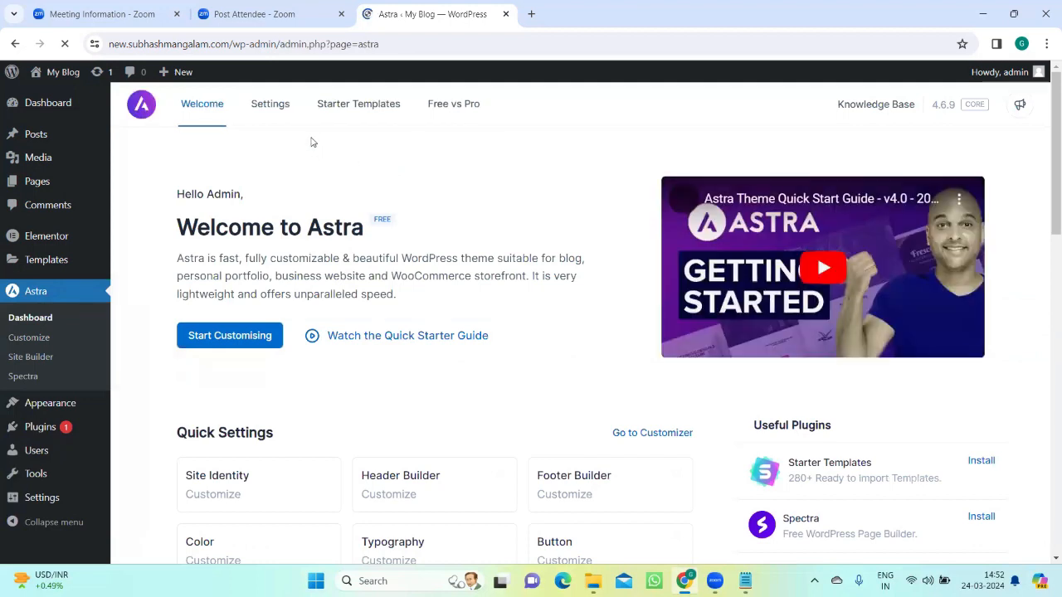
Step: Switch to the Notepad notes, extend the Astra line to "Astra-Parent theme" and add an indented "Child theme" line beneath it
click(747, 580)
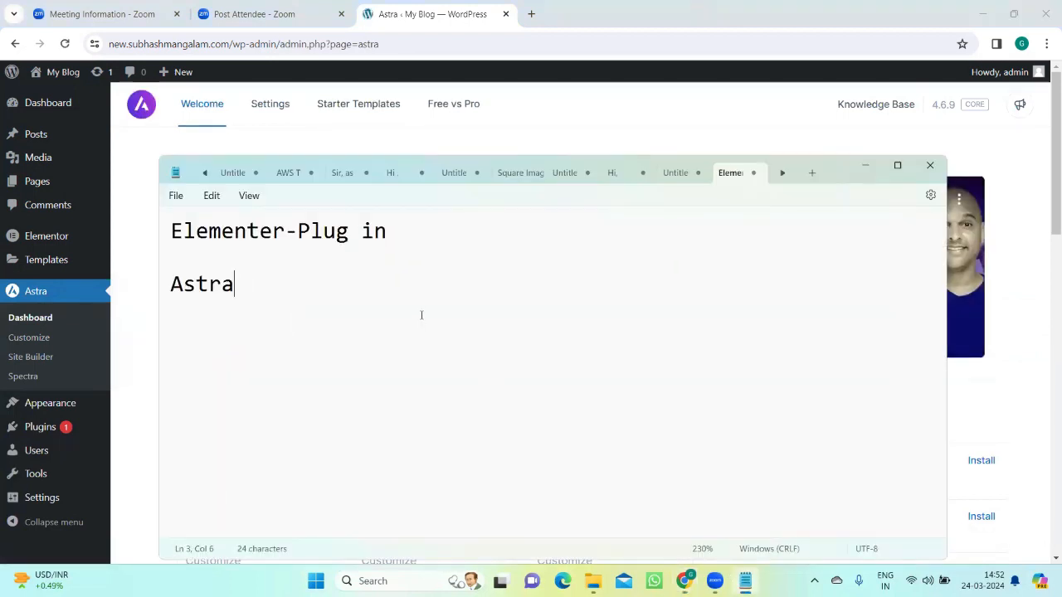
text(-Par)
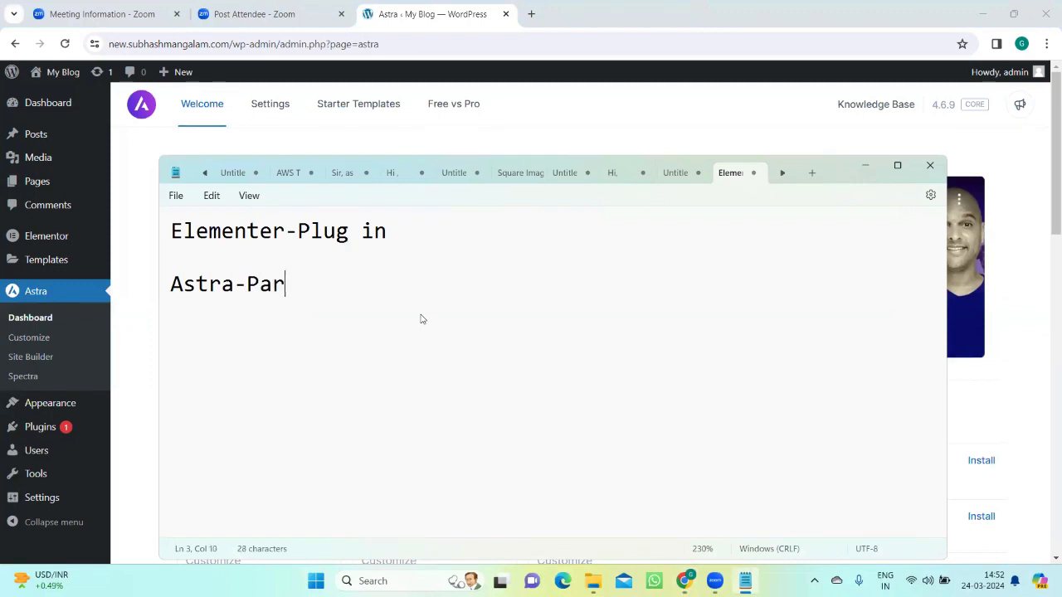
text(ent the)
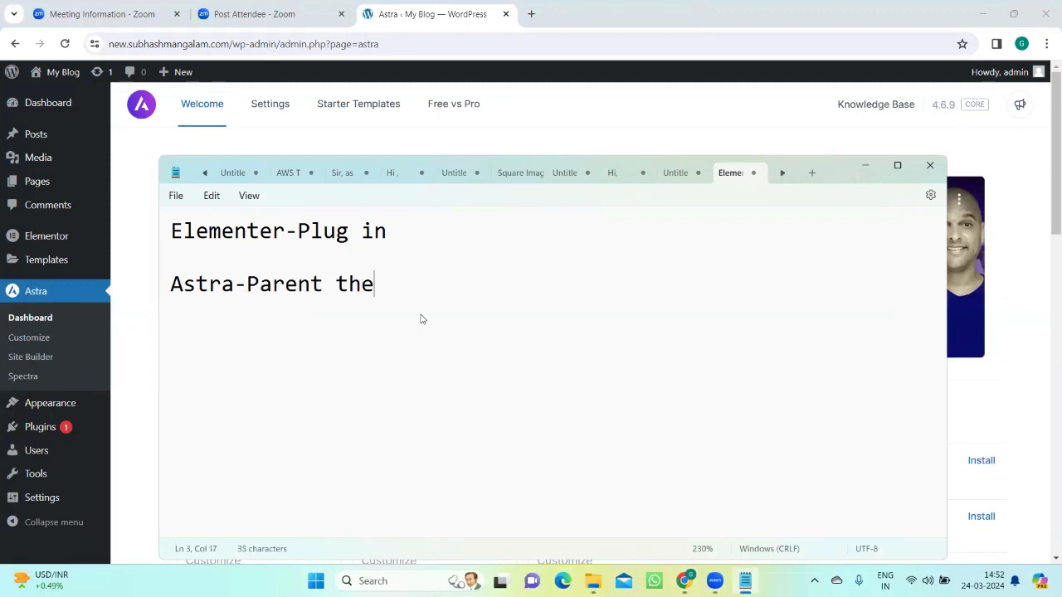
text(me     )
text(  Child)
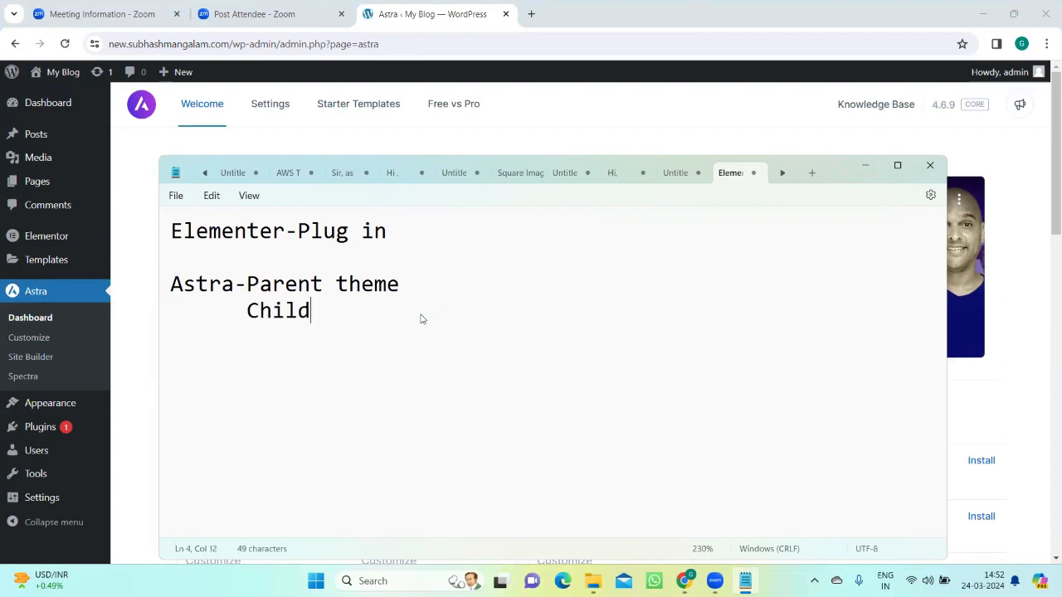
text( theme)
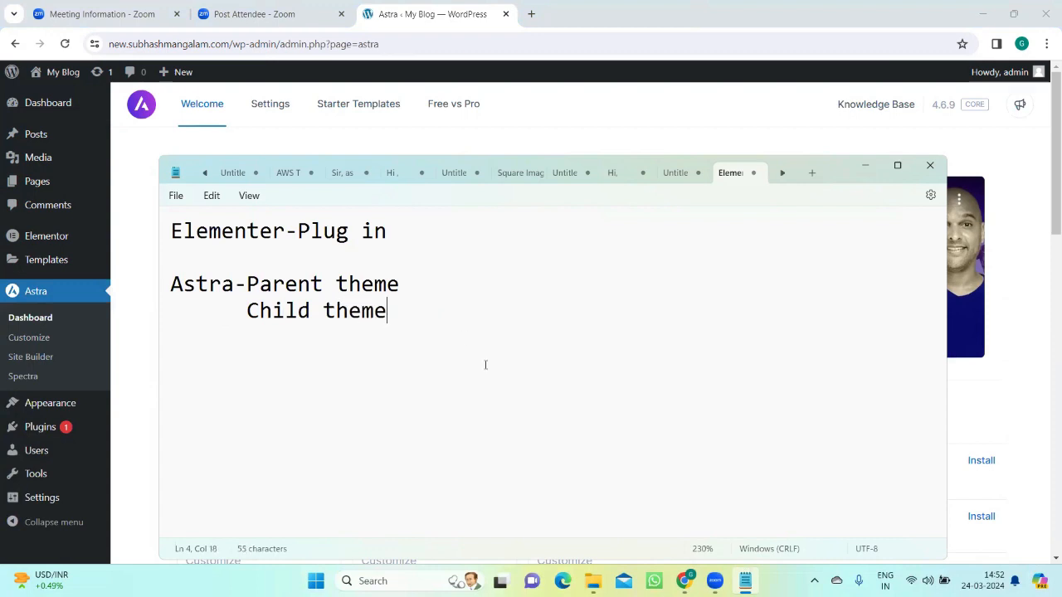
Step: Return to the Astra dashboard in the browser and install and activate its Starter Templates plugin
click(299, 115)
click(278, 21)
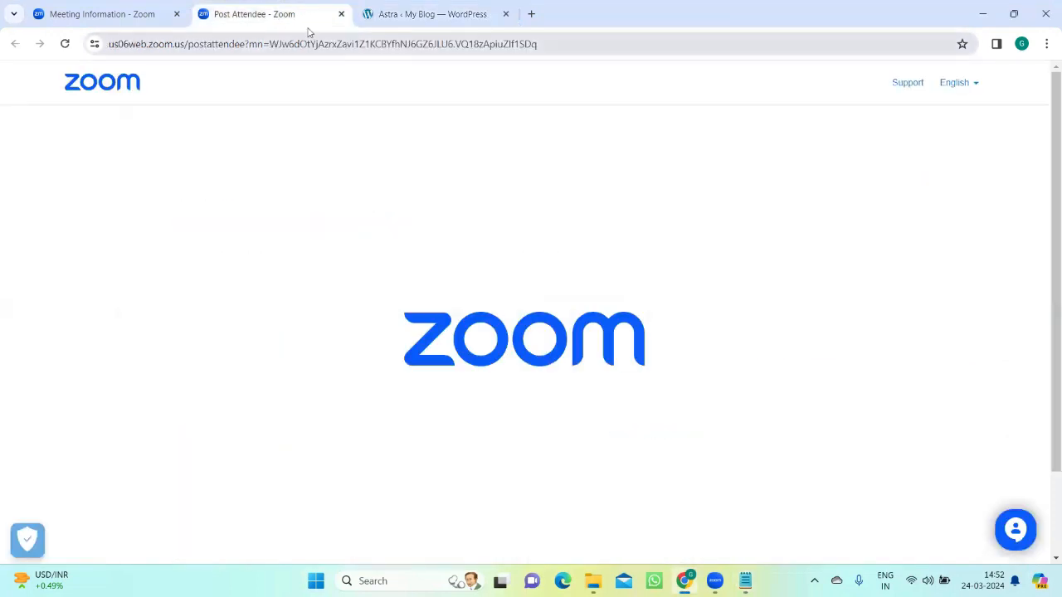
click(146, 15)
click(425, 17)
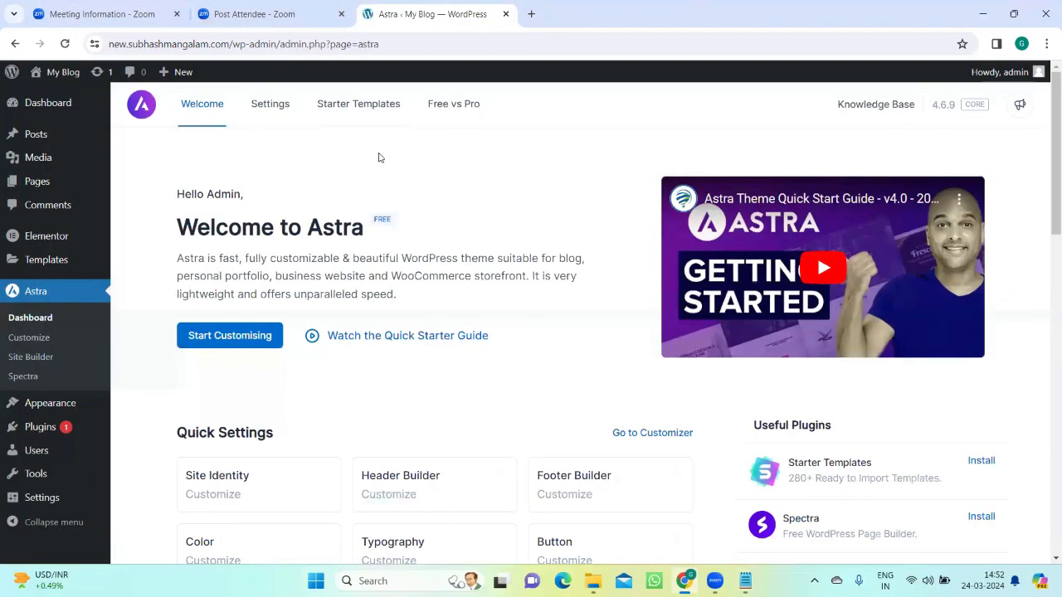
click(358, 116)
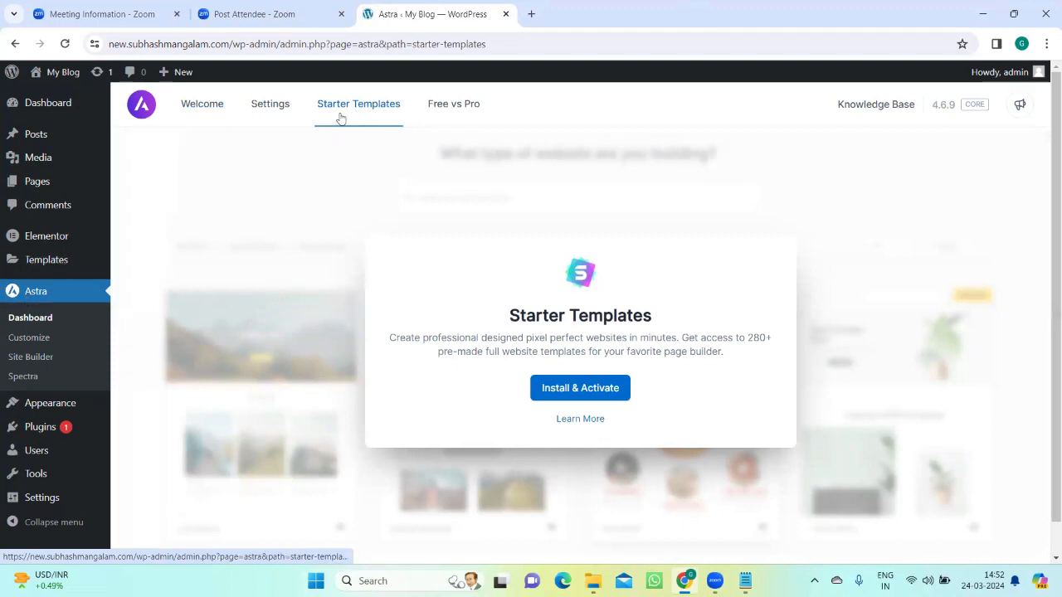
click(574, 387)
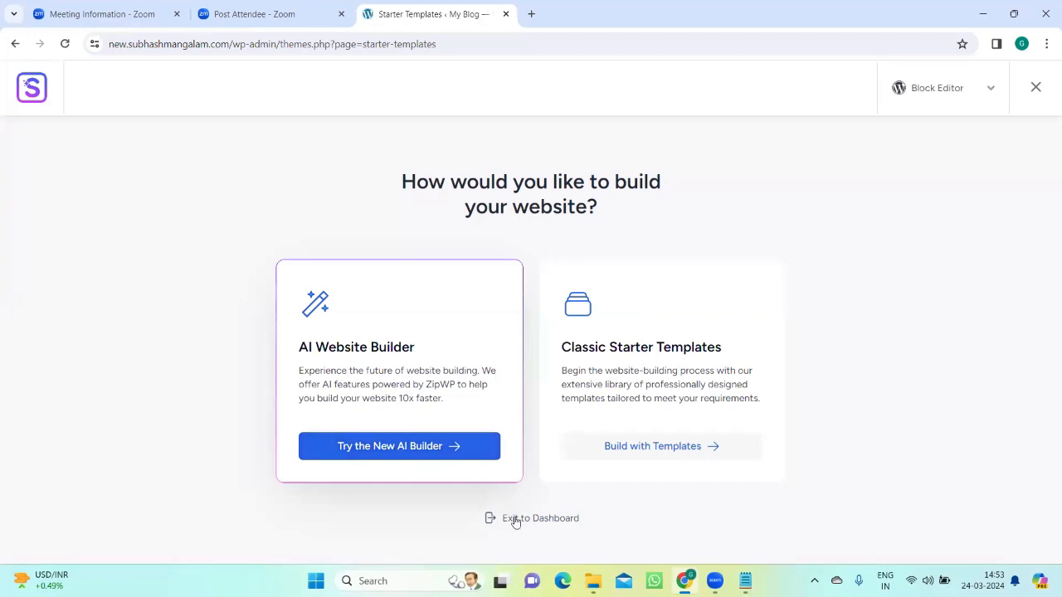
Step: Choose to build the site with Classic Starter Templates and select Elementor as the page builder
click(623, 448)
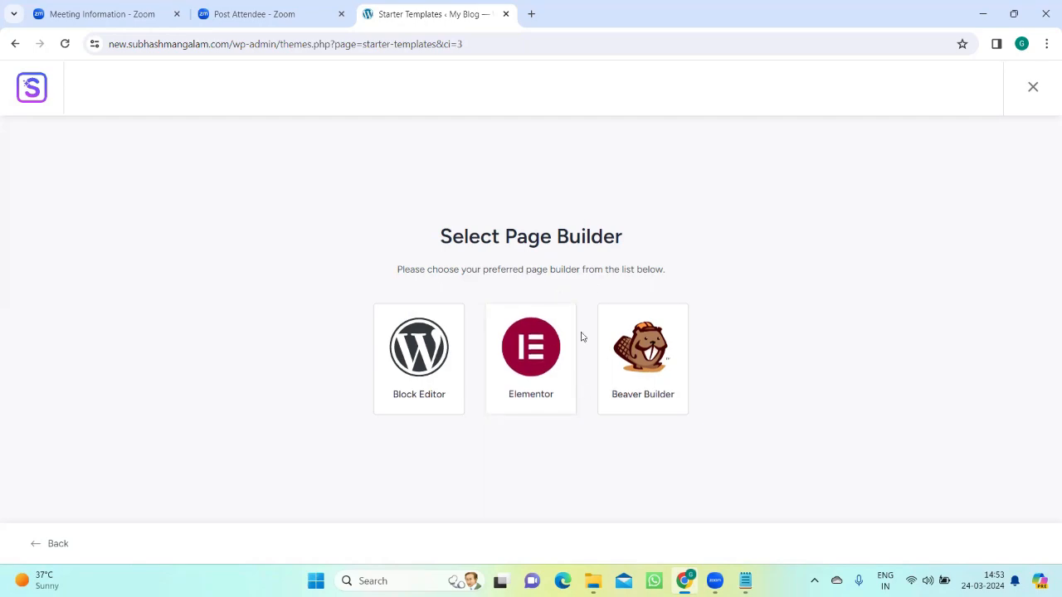
click(535, 356)
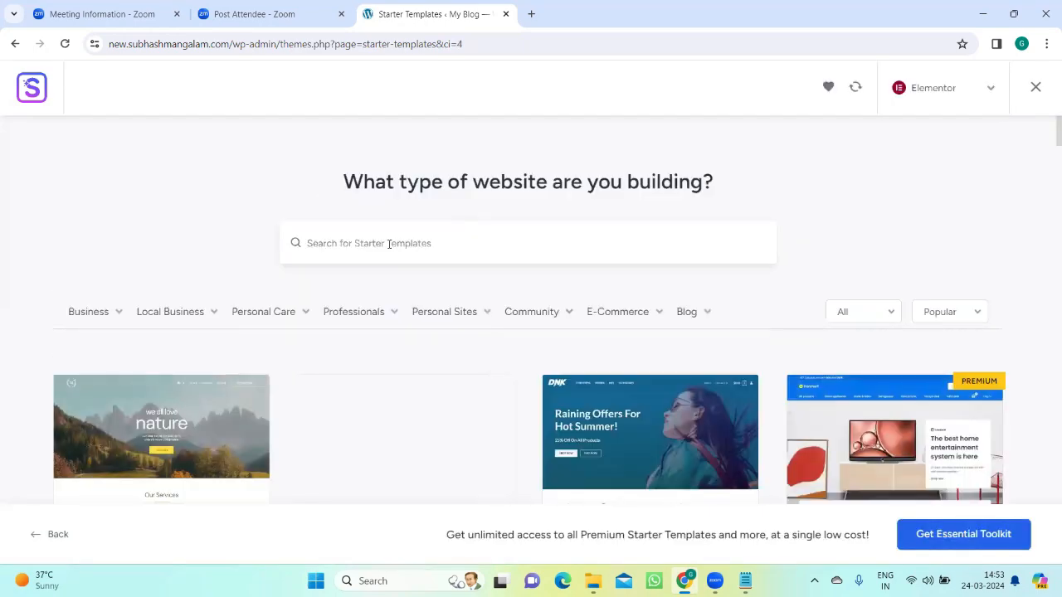
Step: Browse the Elementor starter templates and examine the Local Business, Professionals and E-Commerce categories
scroll(386, 378, down, 5)
scroll(384, 383, up, 4)
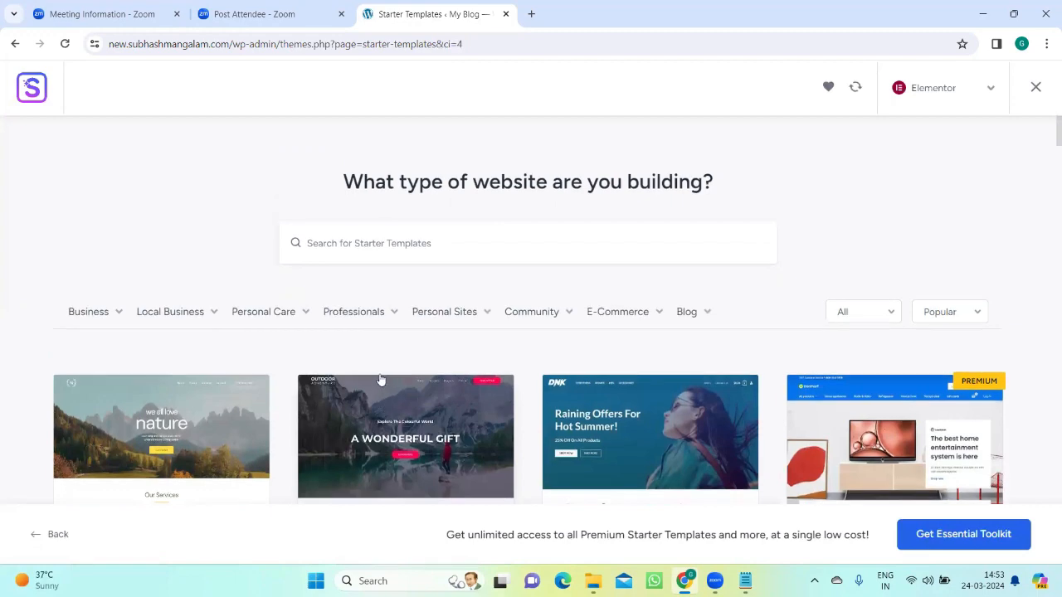
scroll(380, 379, down, 2)
scroll(380, 380, up, 2)
scroll(380, 380, down, 3)
scroll(383, 374, up, 3)
scroll(394, 356, down, 3)
scroll(391, 356, up, 3)
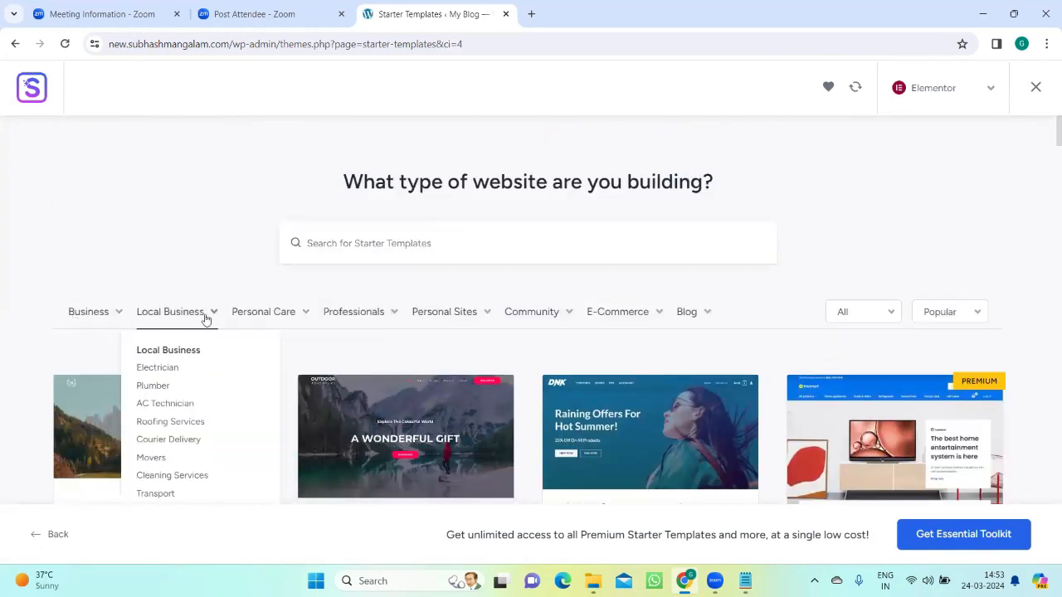
mouse_move(359, 322)
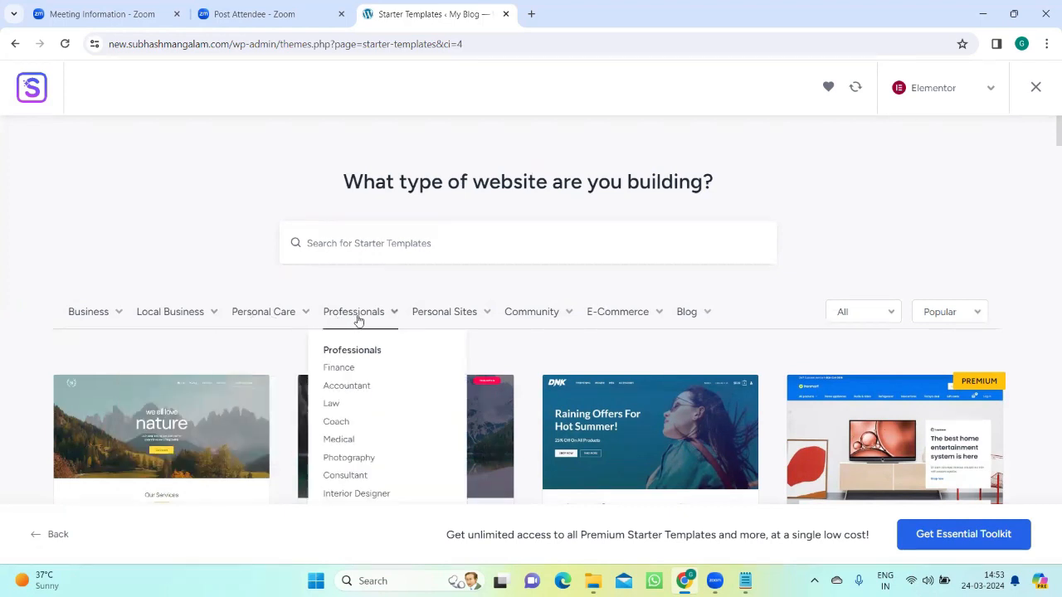
mouse_move(618, 324)
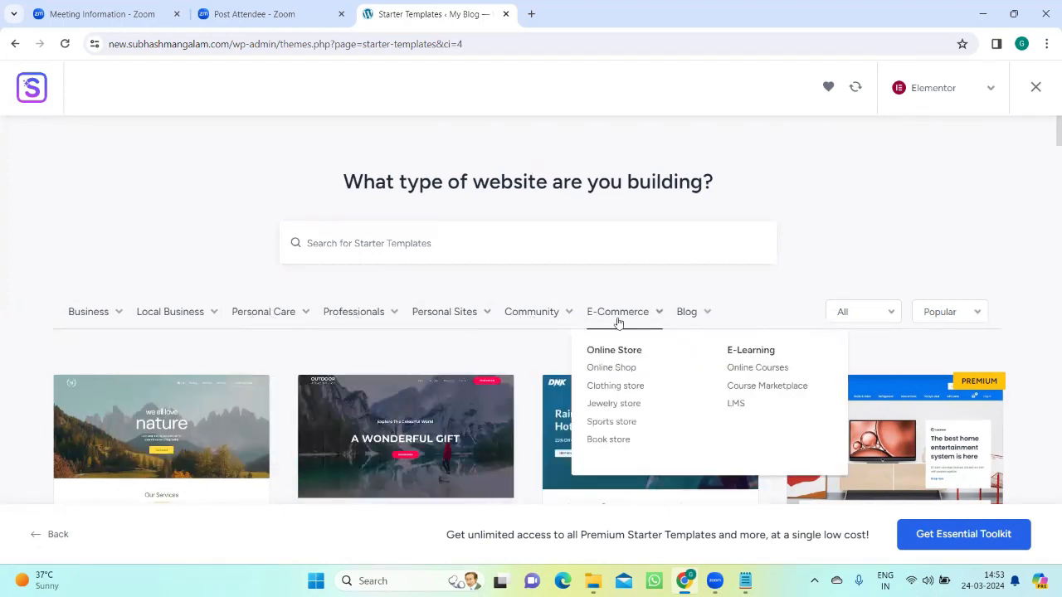
Step: Filter the starter templates to the Restaurant type in the Business category
mouse_move(95, 320)
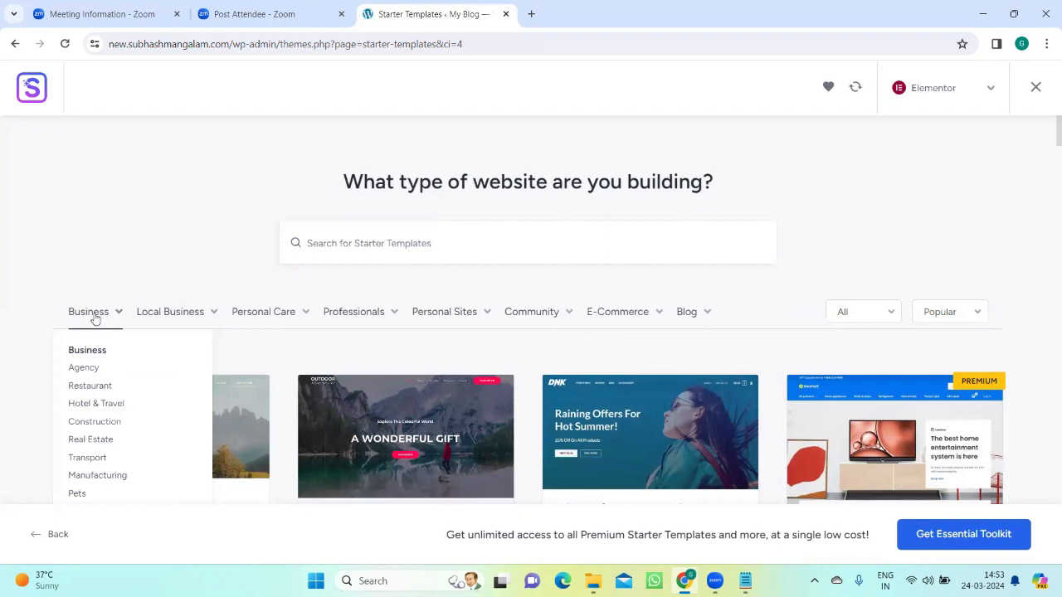
scroll(99, 337, down, 2)
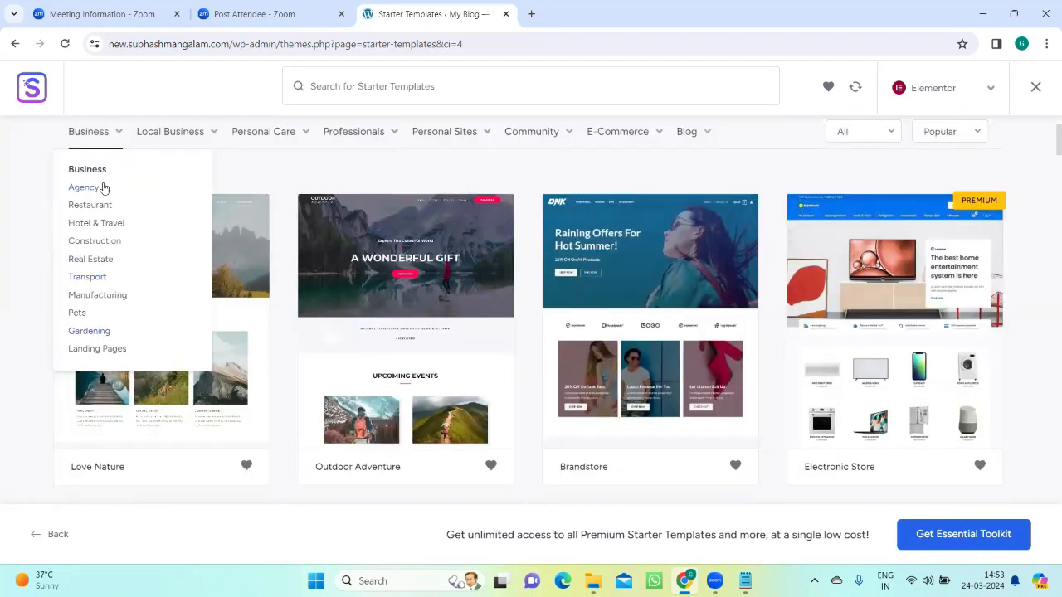
mouse_move(96, 134)
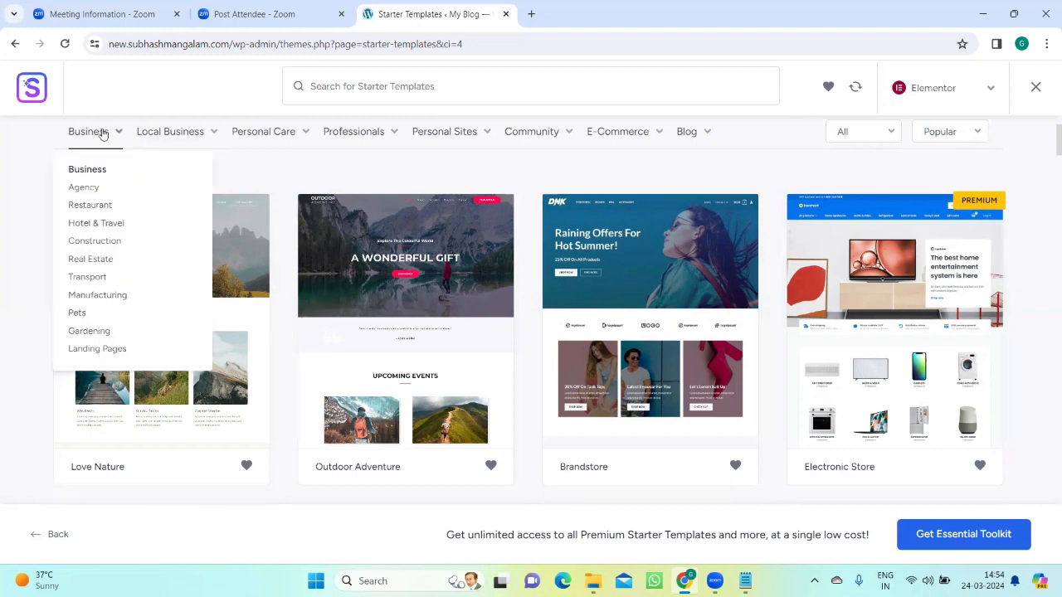
double_click(87, 207)
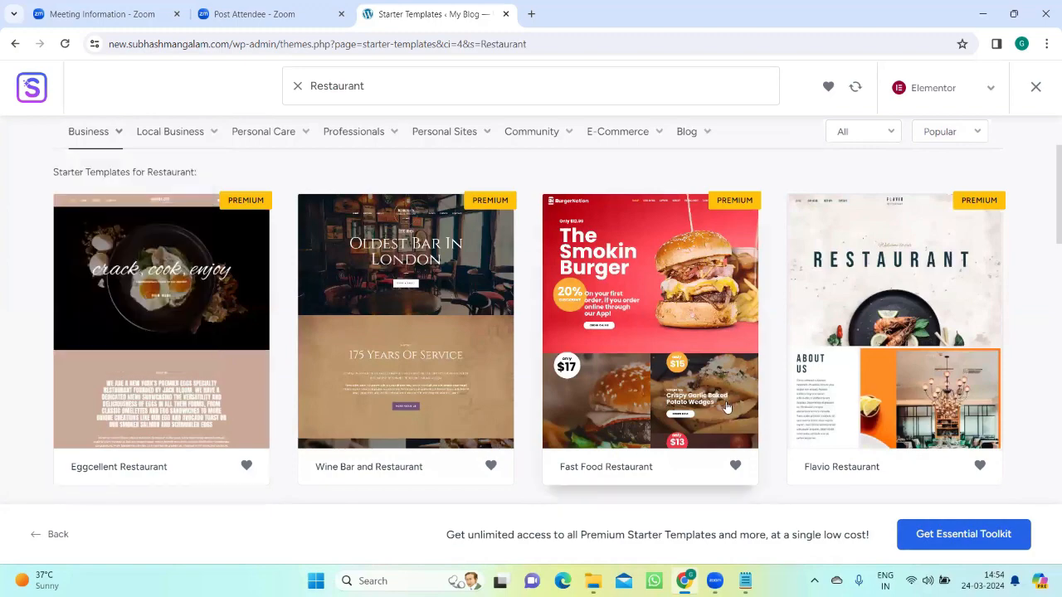
Step: Look through the restaurant starter templates, comparing the premium designs with the free ones
scroll(726, 407, down, 3)
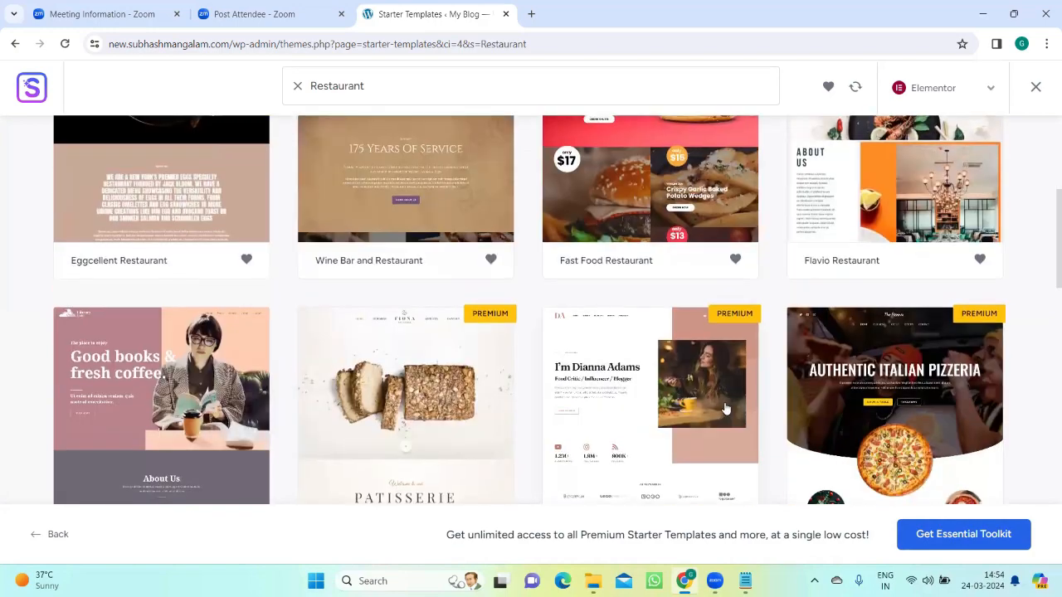
scroll(727, 407, up, 3)
scroll(411, 413, down, 2)
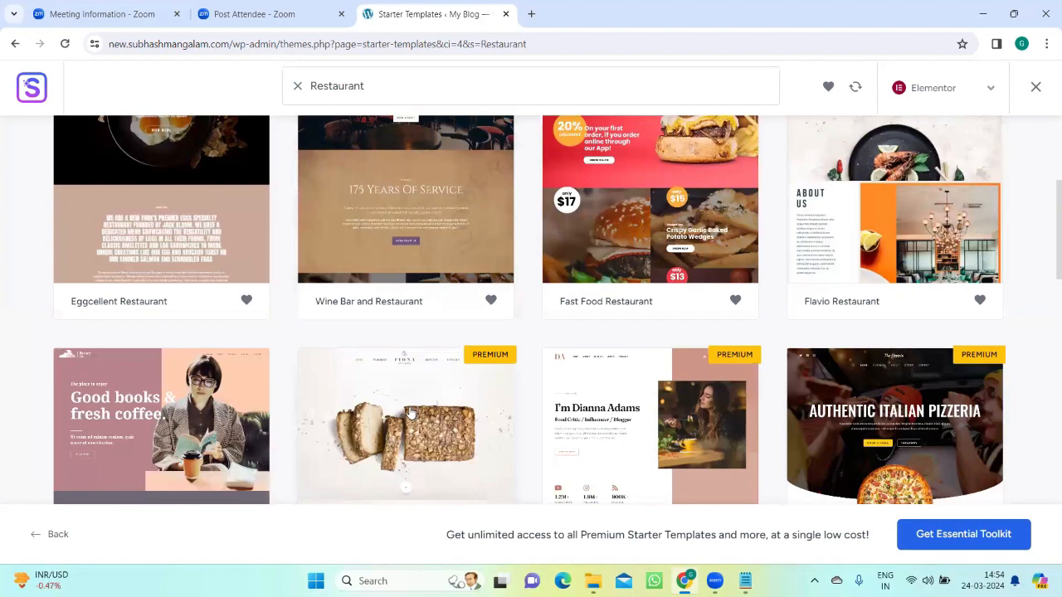
scroll(411, 413, down, 4)
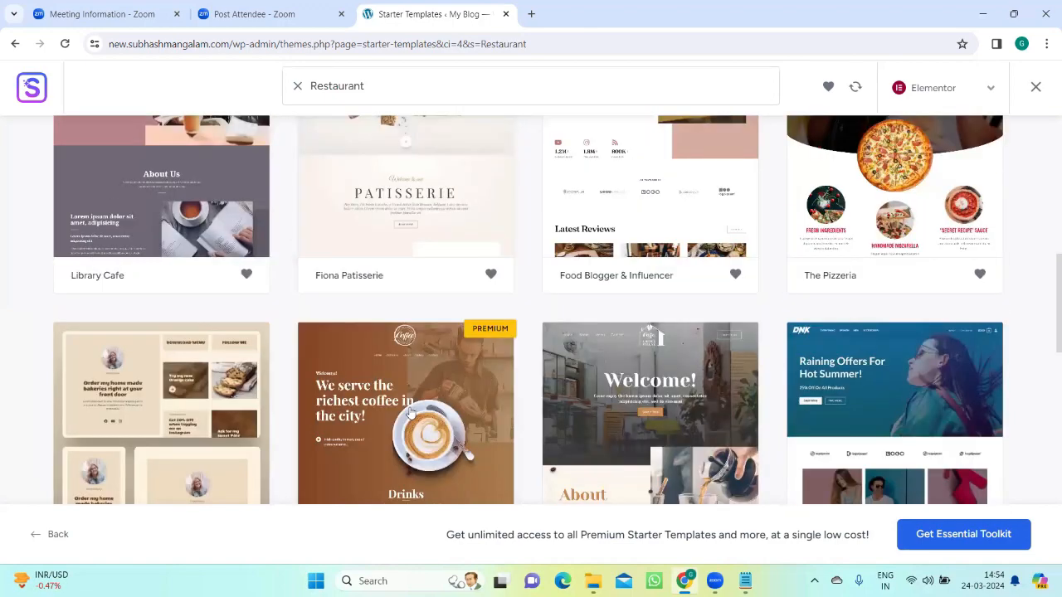
scroll(411, 413, down, 3)
scroll(410, 413, up, 2)
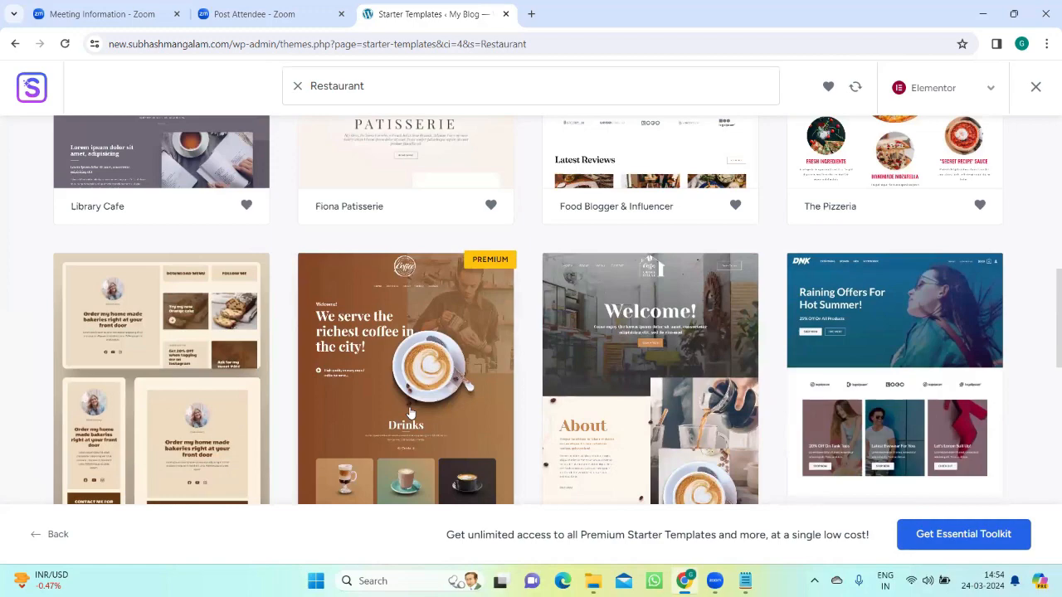
scroll(410, 412, down, 4)
scroll(410, 412, down, 5)
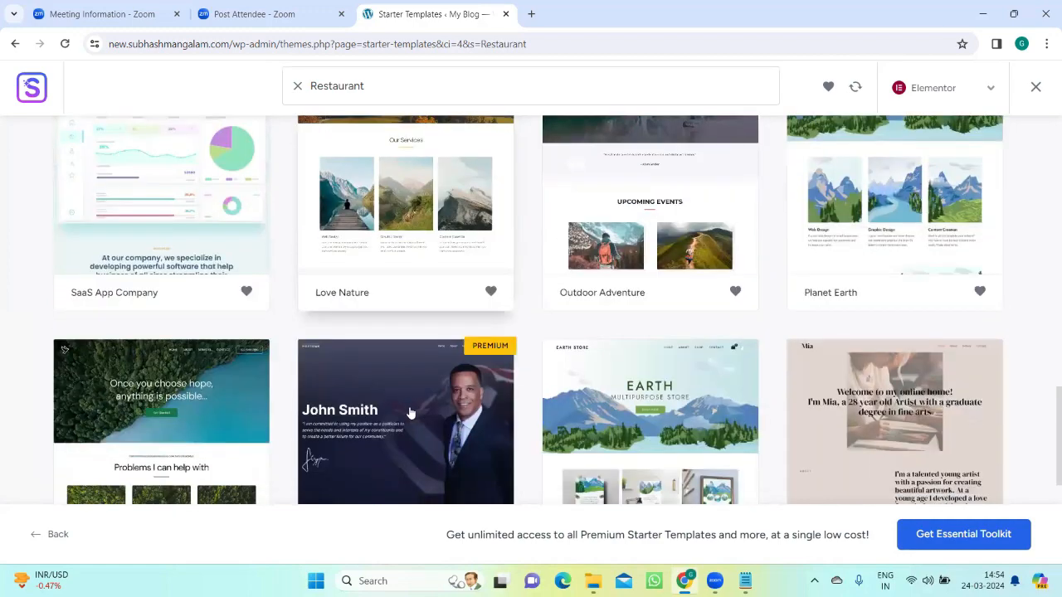
scroll(410, 413, up, 10)
scroll(410, 412, up, 8)
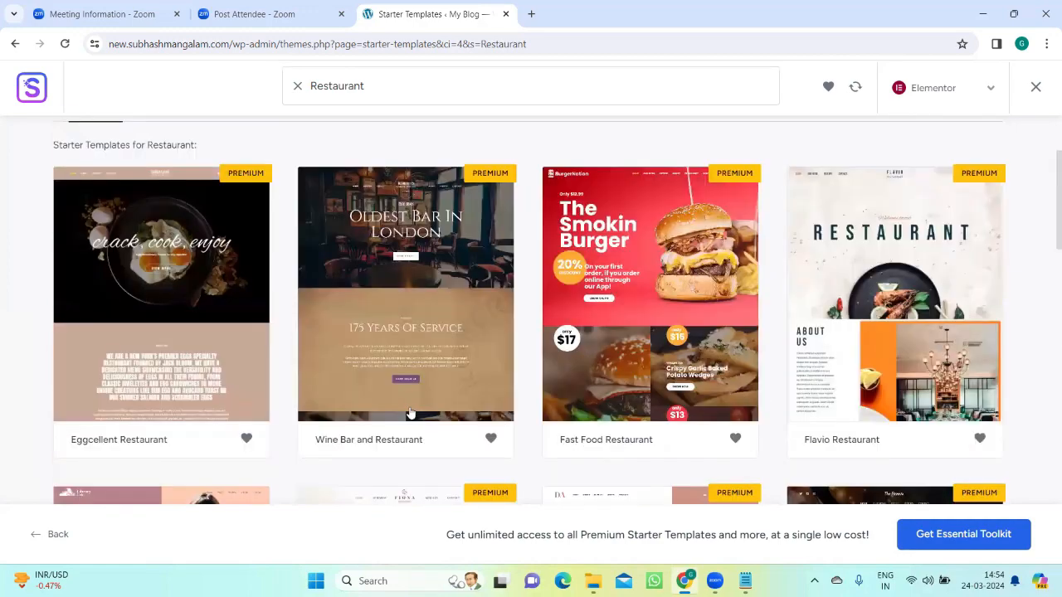
scroll(410, 413, down, 1)
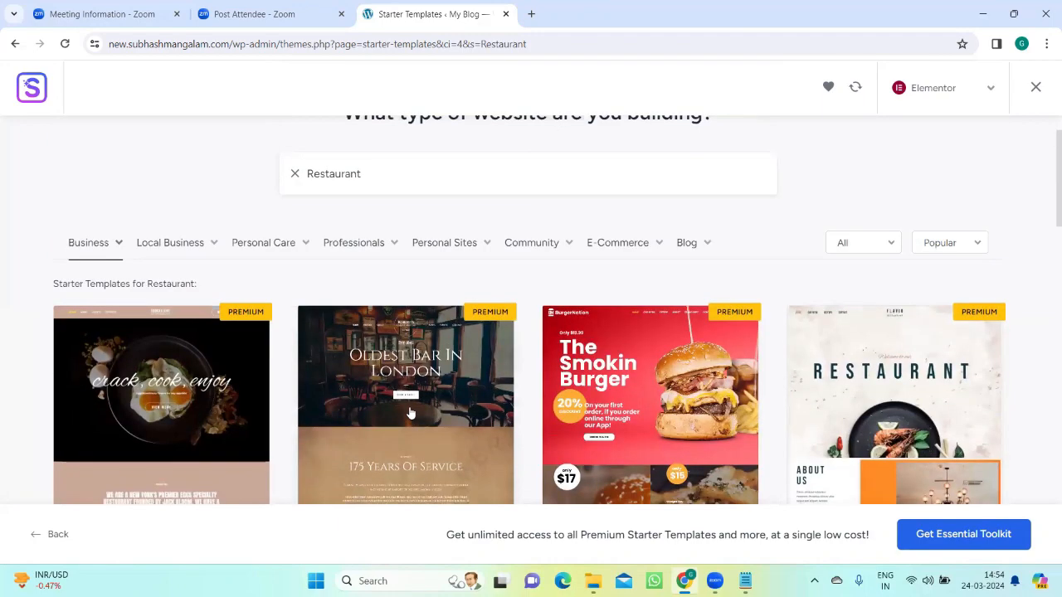
Step: Select the Coffee House template and continue with its original logo, font pair and color palette
scroll(349, 414, down, 5)
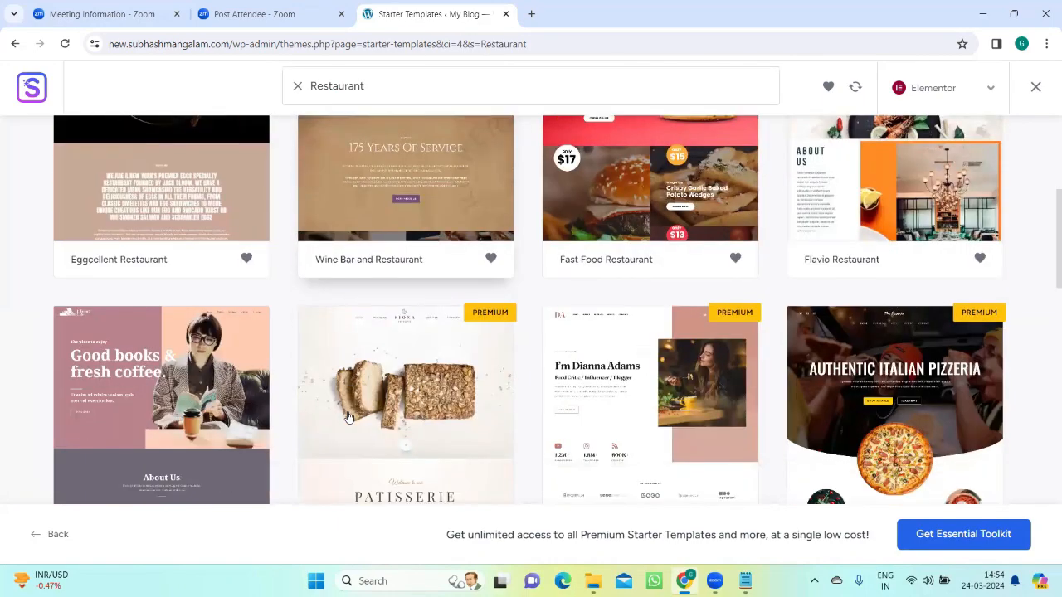
scroll(581, 439, down, 3)
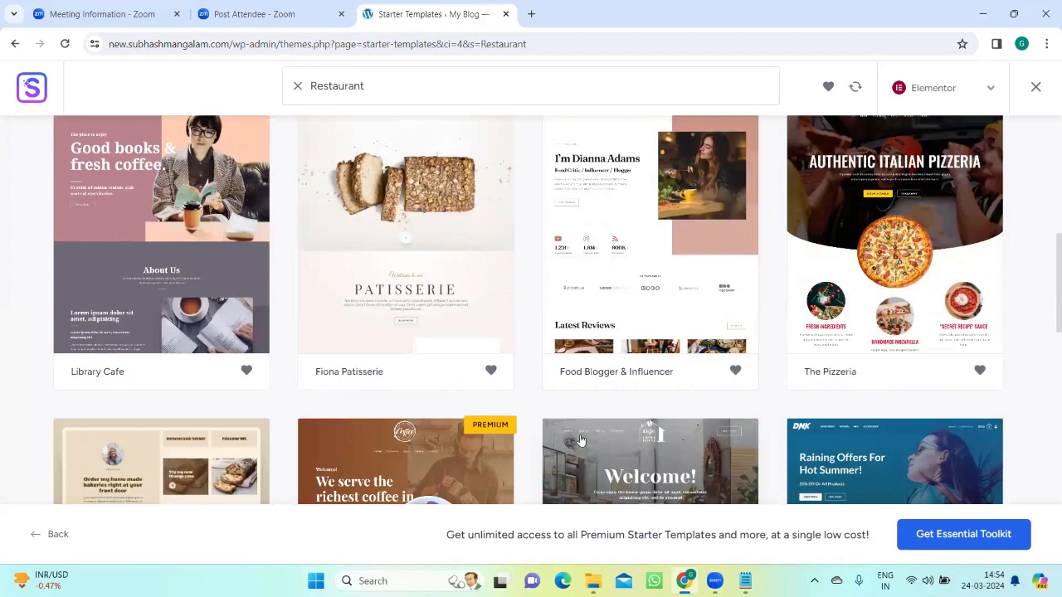
scroll(580, 440, down, 2)
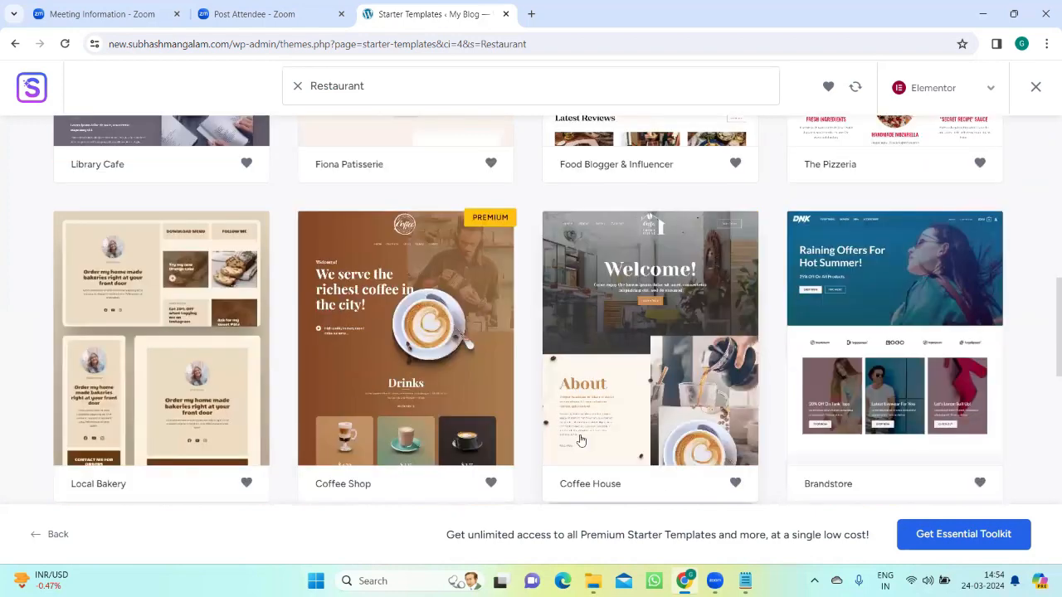
click(617, 291)
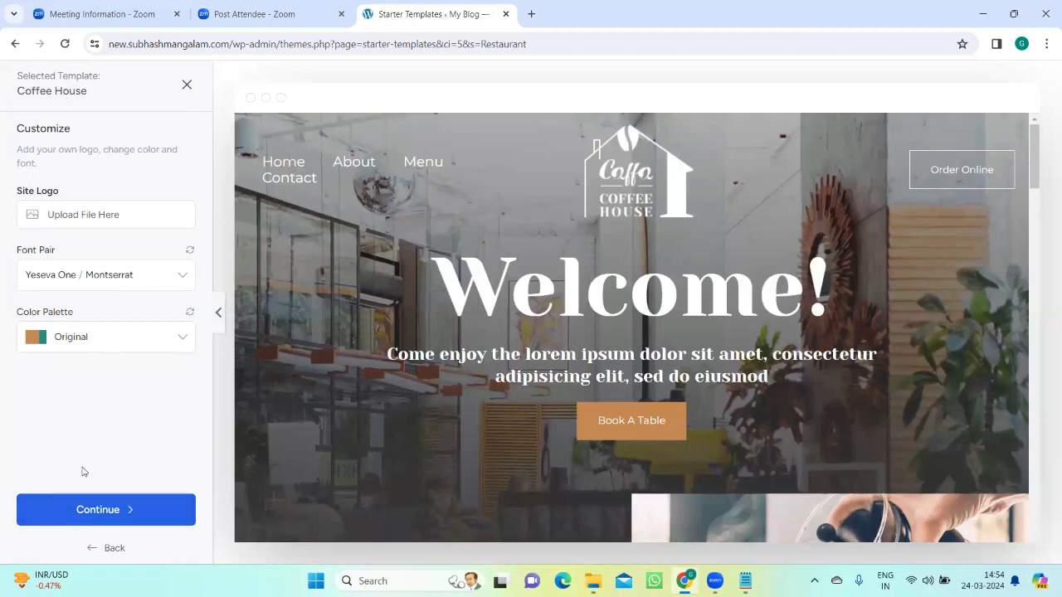
click(89, 512)
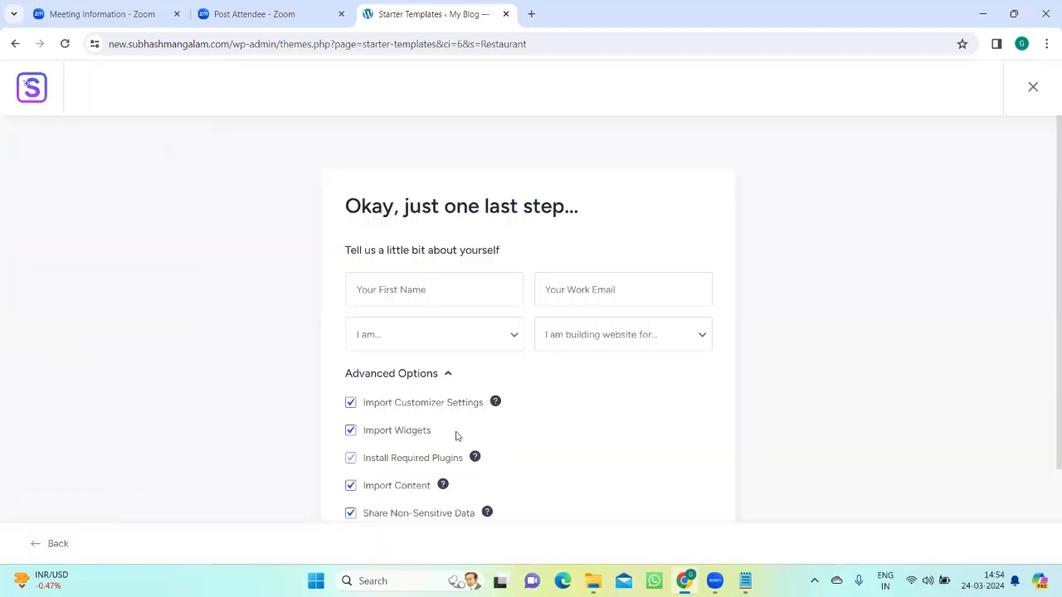
Step: Submit the final form with the personal details left empty and all import options kept enabled to build the website
scroll(455, 435, down, 3)
scroll(480, 385, up, 1)
scroll(539, 405, down, 2)
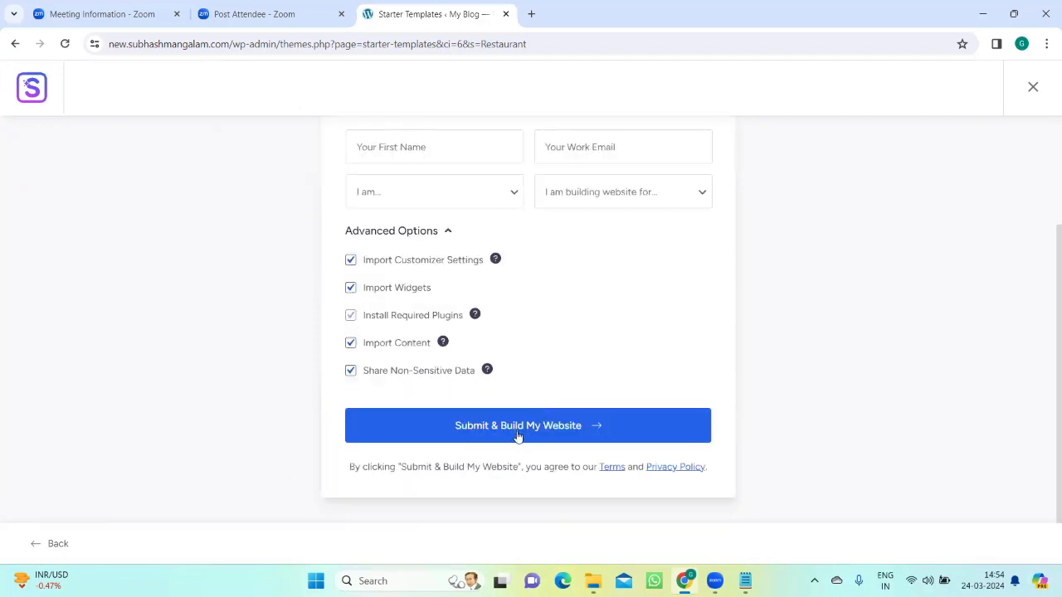
click(517, 428)
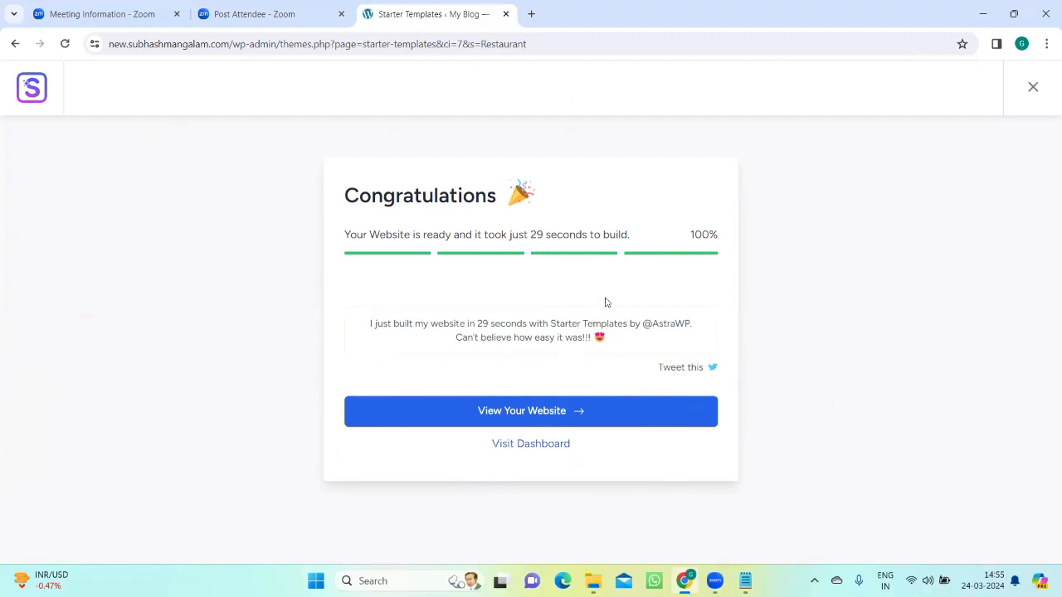
Step: Open the newly built website and look through its home page, including the welcome banner, About section and featured coffee menu
click(515, 415)
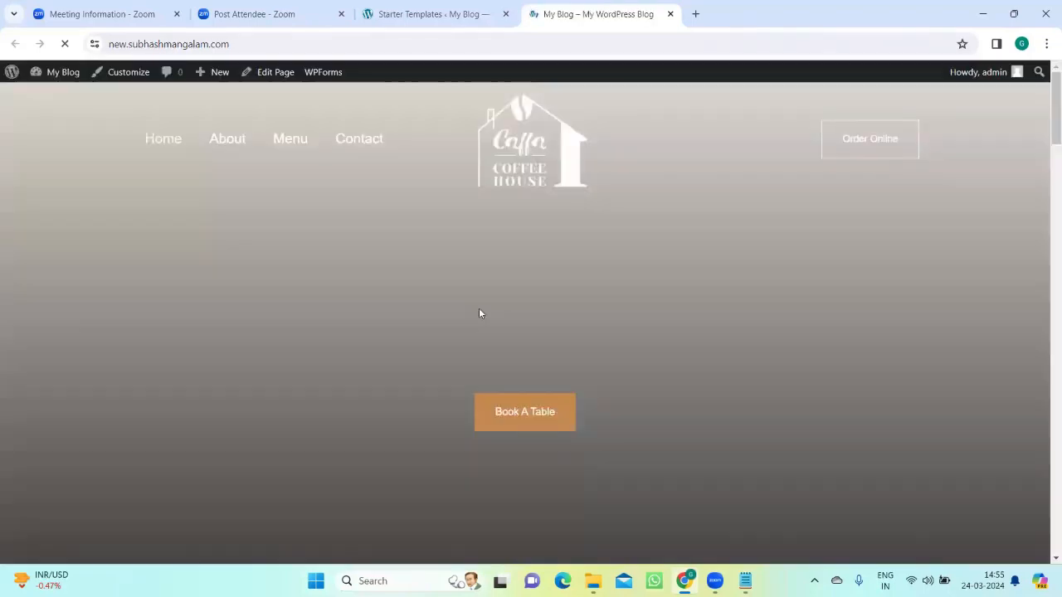
scroll(478, 313, down, 12)
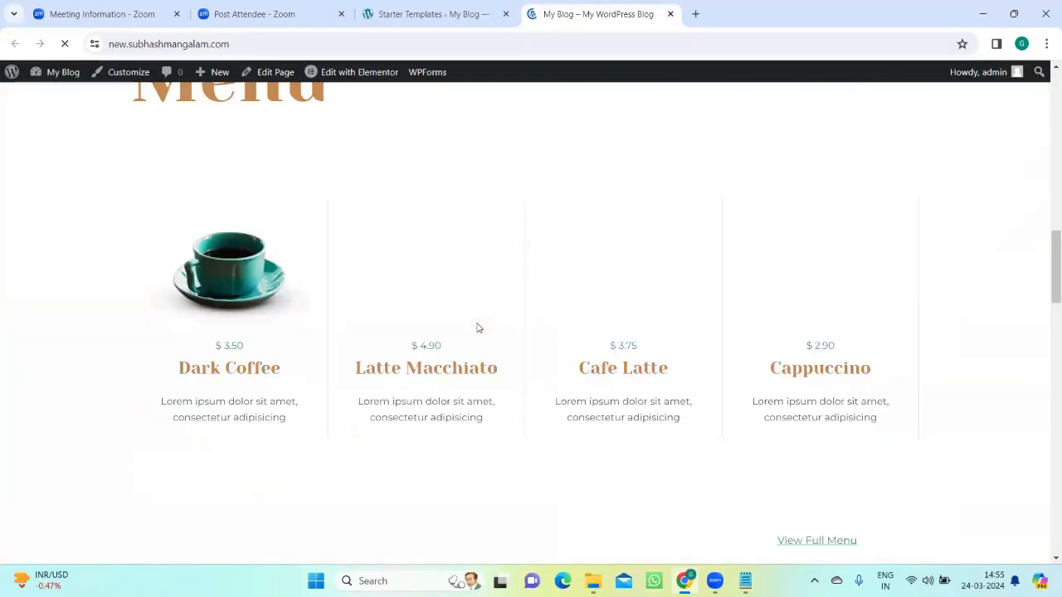
scroll(477, 328, down, 5)
scroll(476, 325, up, 18)
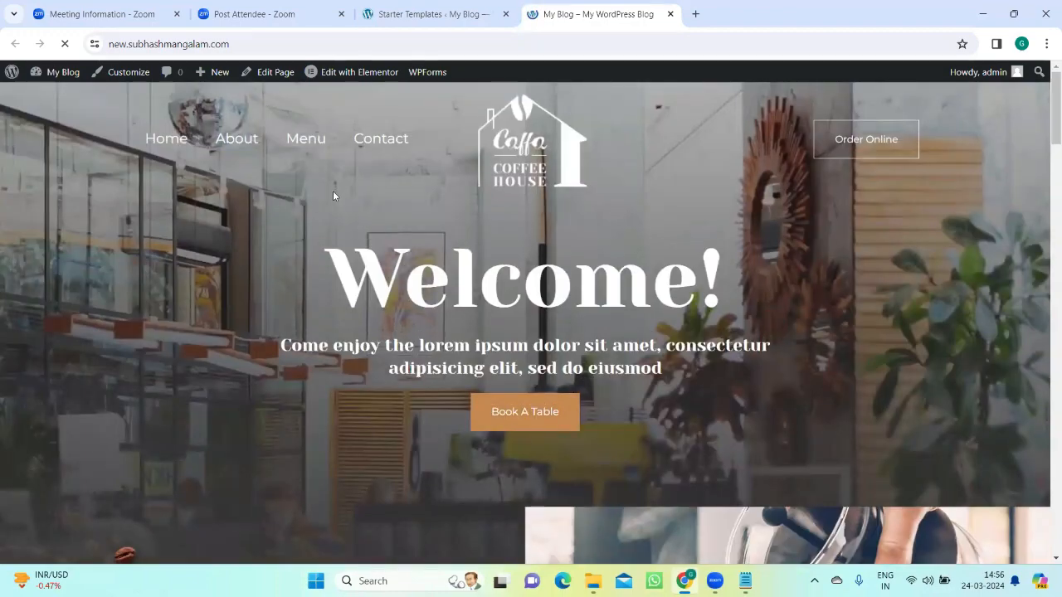
scroll(332, 198, down, 2)
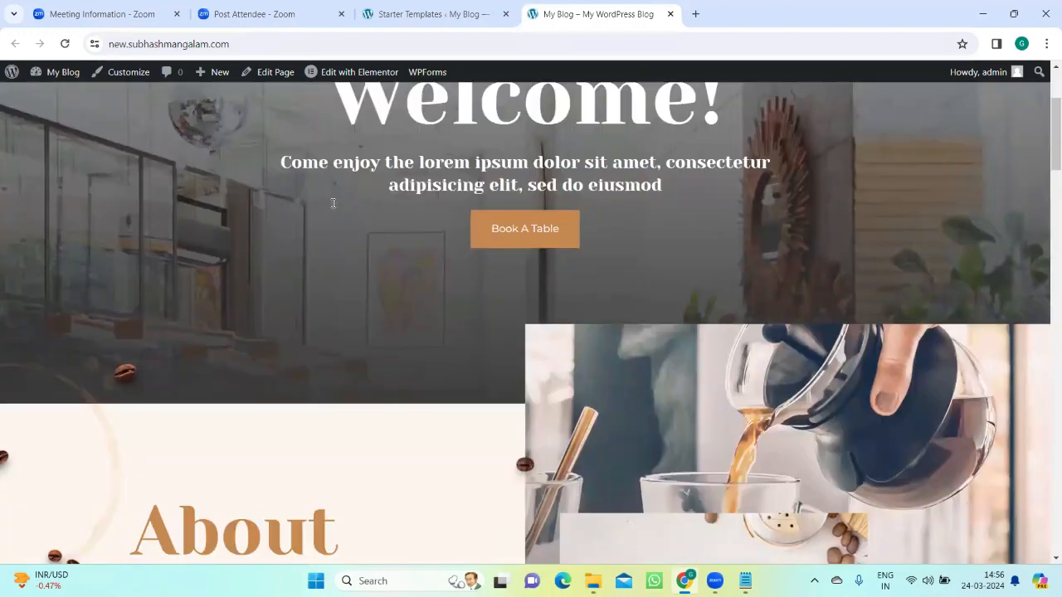
scroll(334, 204, down, 2)
scroll(333, 203, up, 5)
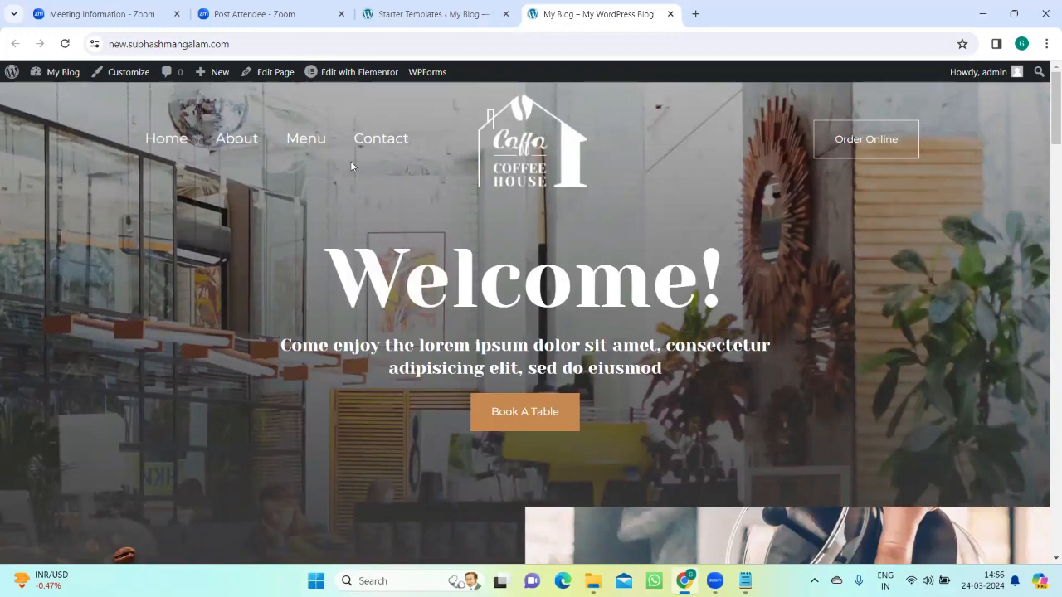
scroll(392, 232, down, 3)
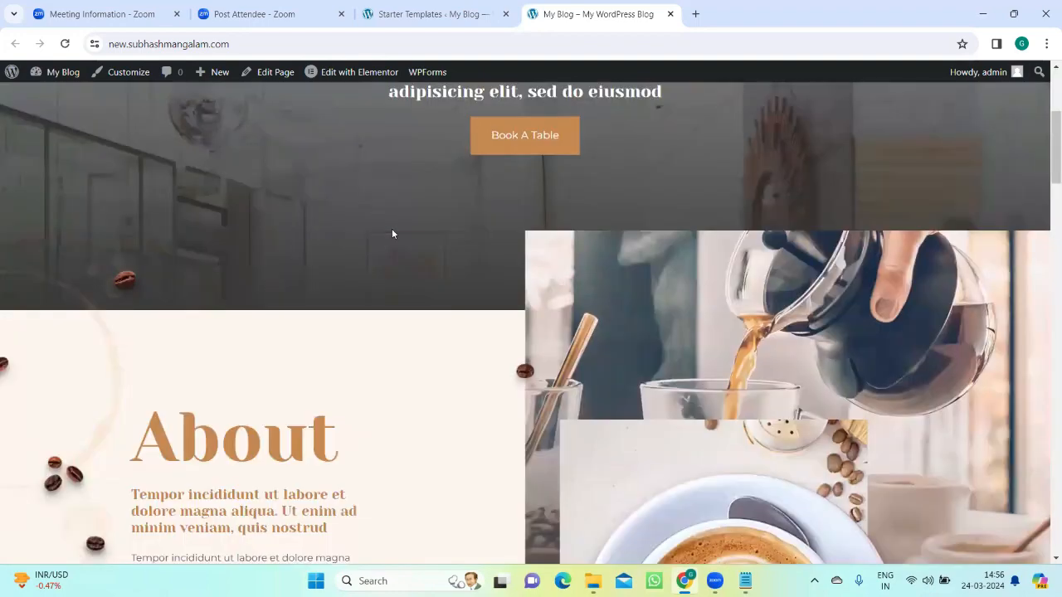
scroll(392, 234, down, 9)
scroll(393, 236, up, 6)
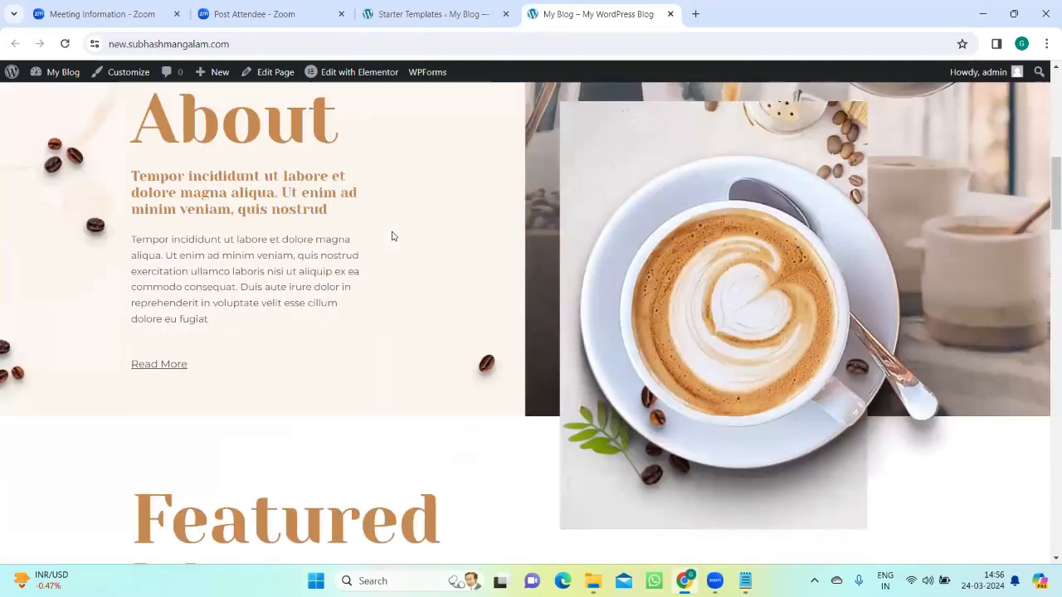
scroll(393, 235, up, 4)
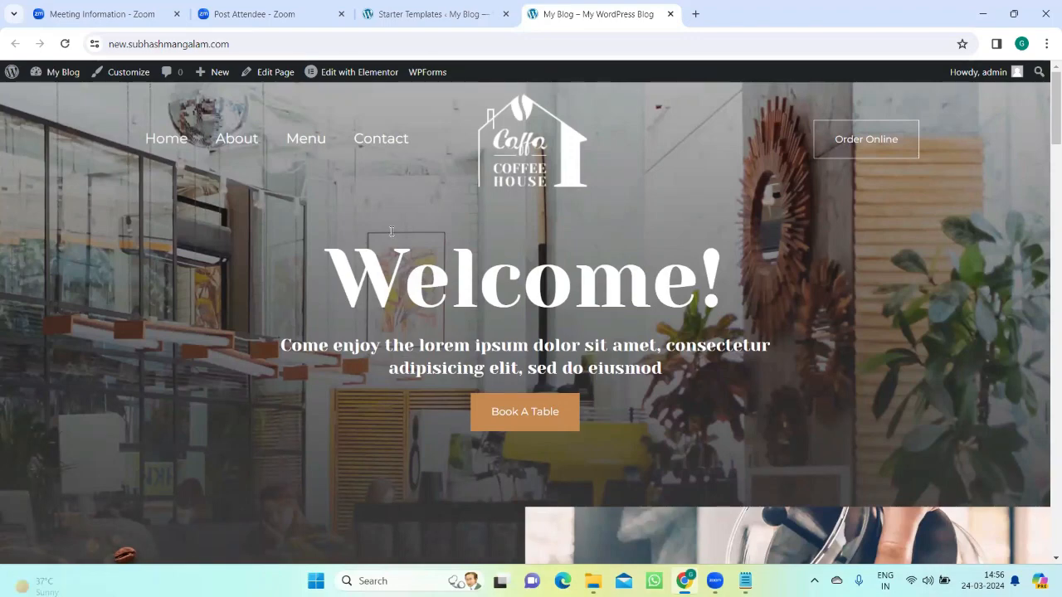
scroll(392, 233, down, 5)
scroll(392, 232, down, 5)
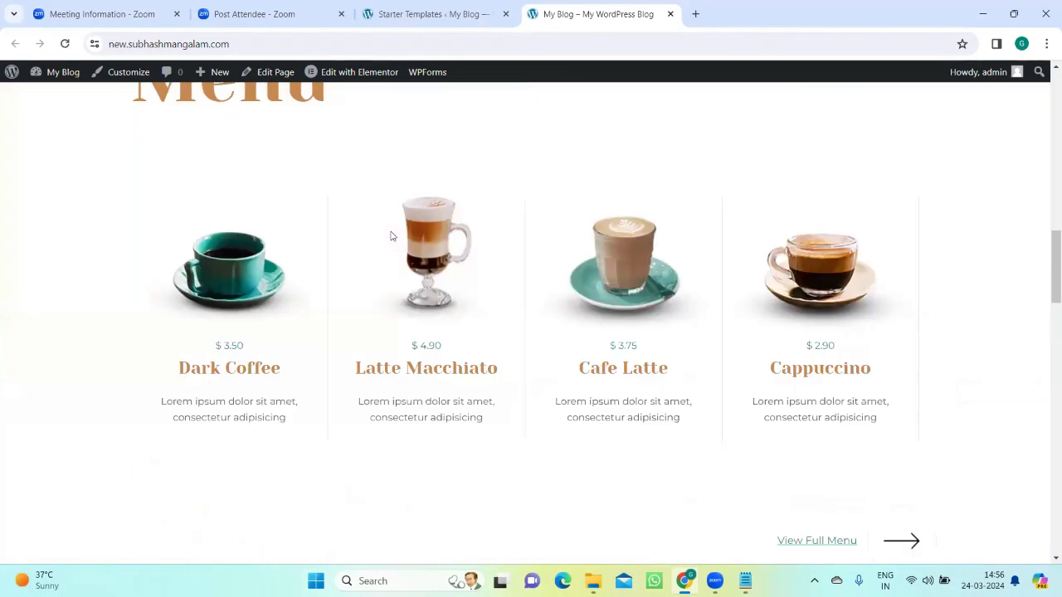
scroll(390, 229, up, 8)
scroll(390, 229, up, 2)
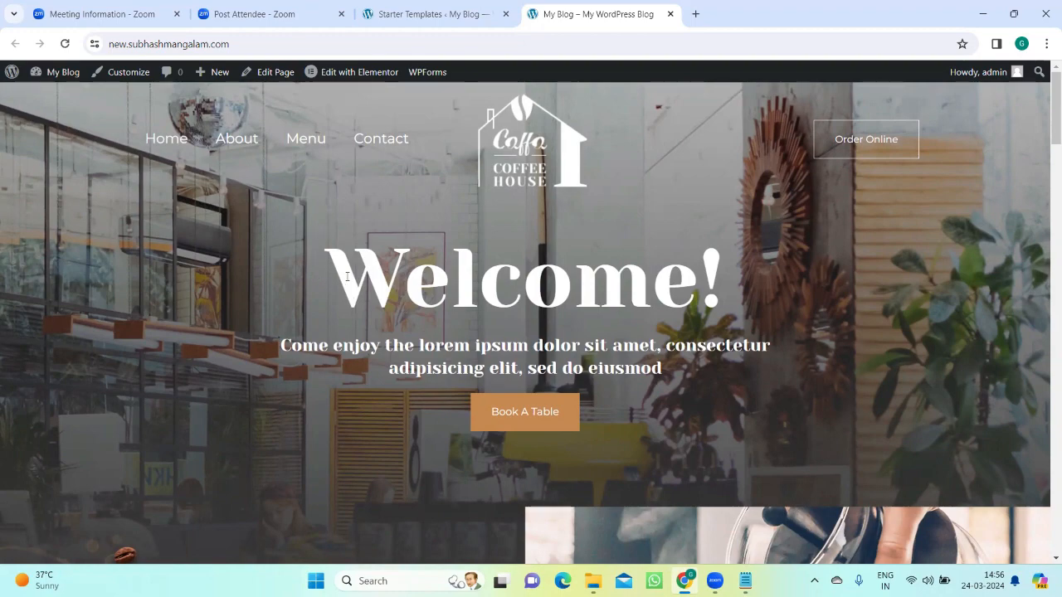
scroll(347, 276, down, 2)
scroll(347, 276, up, 2)
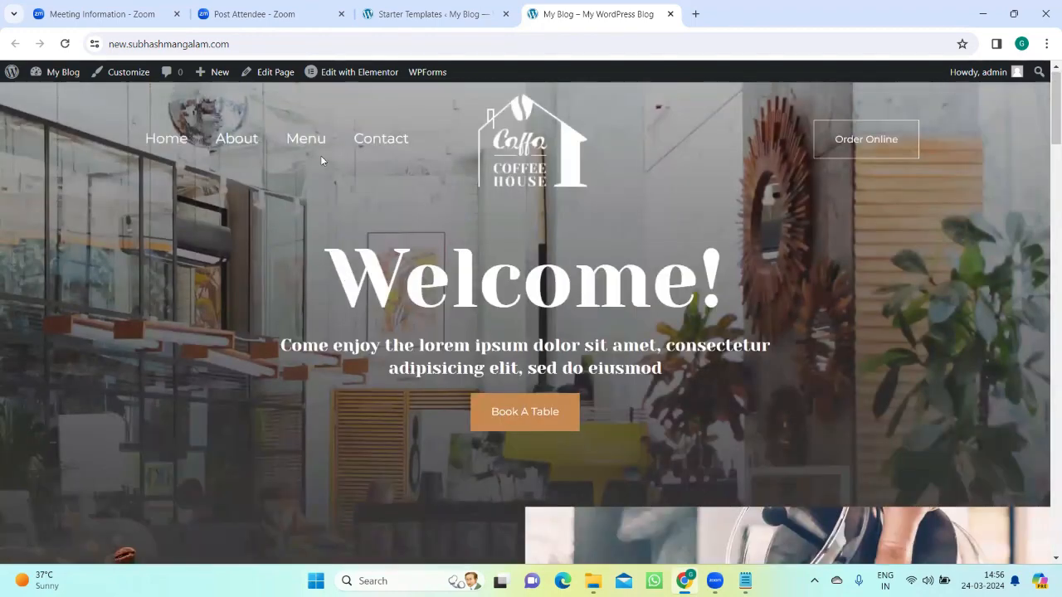
Step: Check the site's Home page again and look over the content of the About page
click(165, 142)
scroll(593, 294, down, 5)
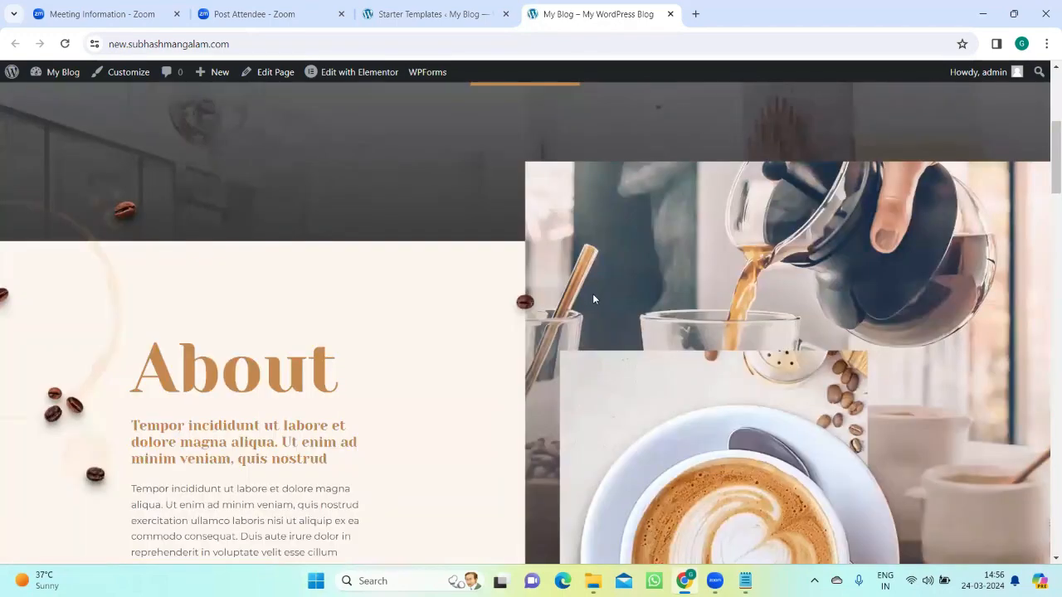
scroll(592, 294, up, 5)
click(229, 141)
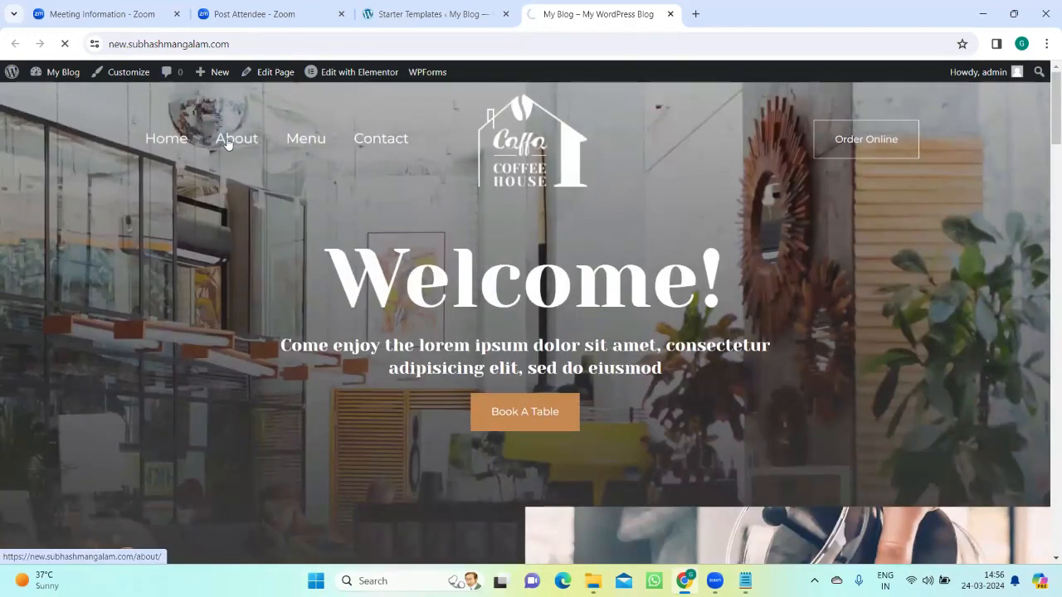
scroll(502, 304, down, 10)
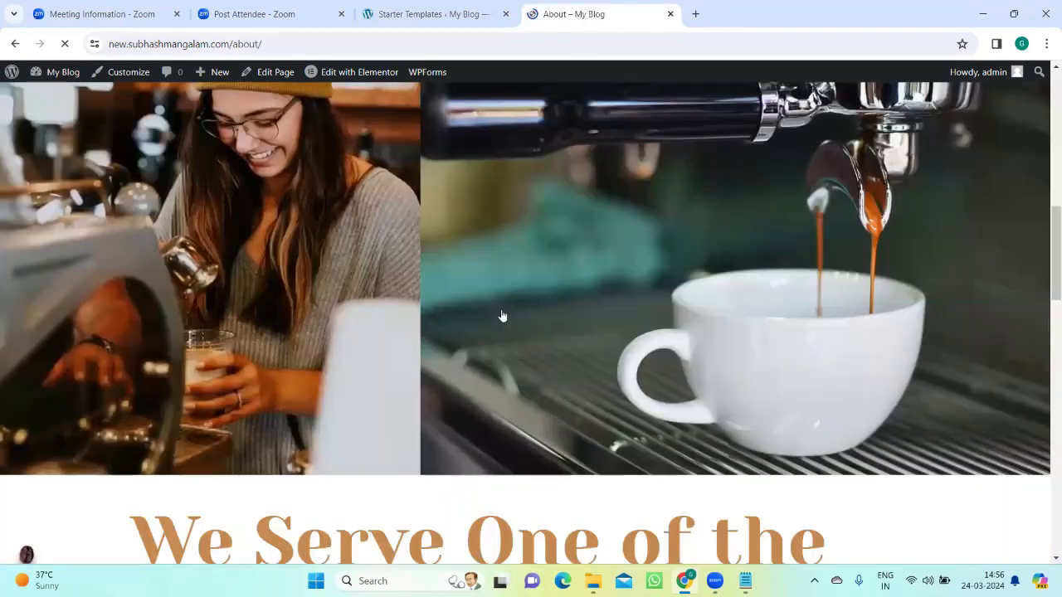
scroll(501, 313, up, 10)
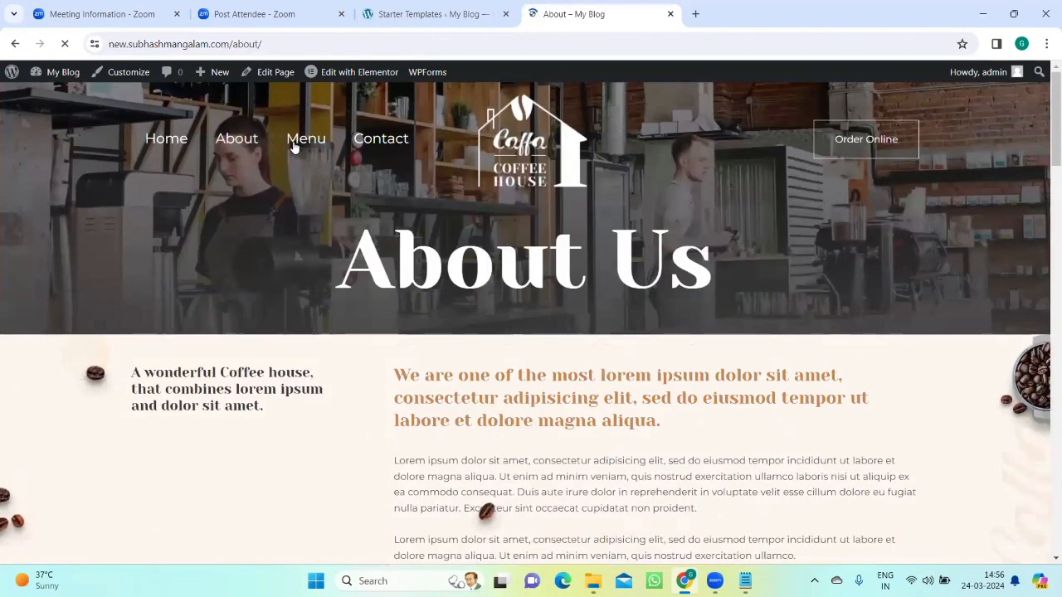
Step: Open the site's Menu page and look through the drinks list and the Buy For Home section
click(294, 142)
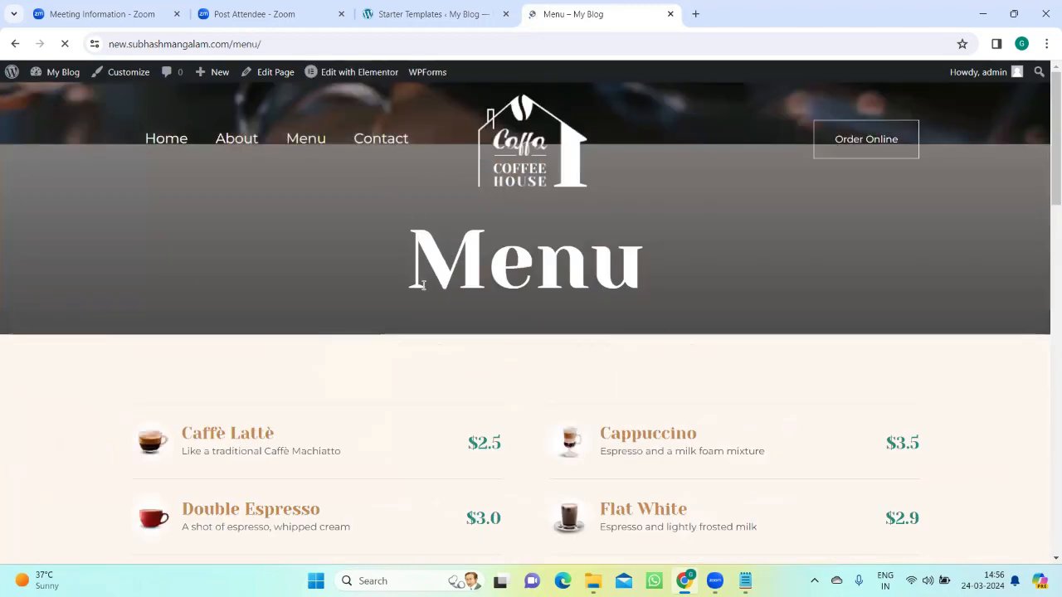
scroll(424, 296, down, 9)
scroll(424, 296, down, 5)
scroll(424, 296, up, 15)
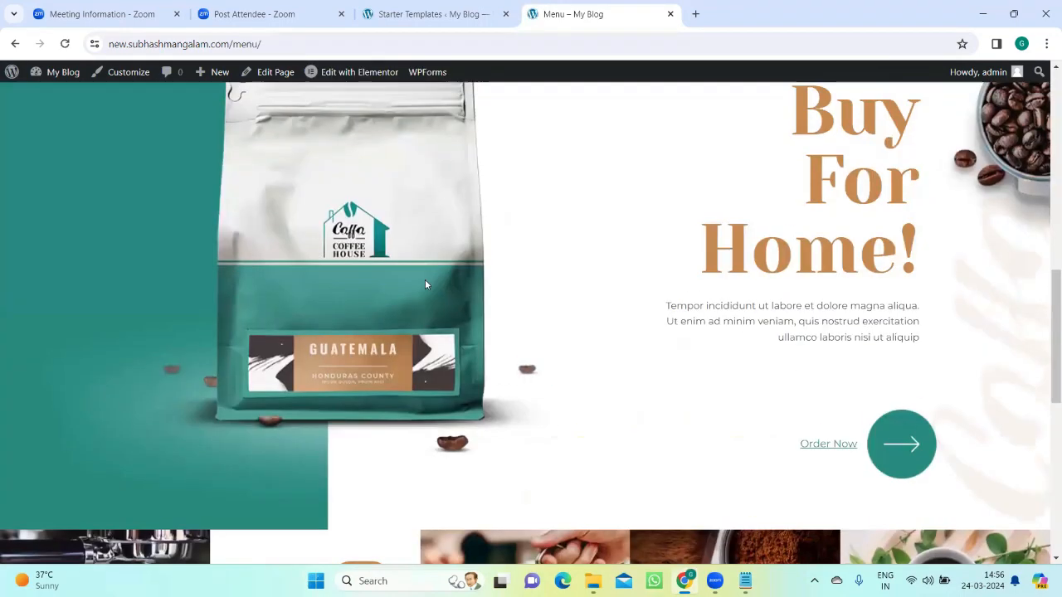
Step: Open the site's Contact page and look through it down to the footer
click(378, 141)
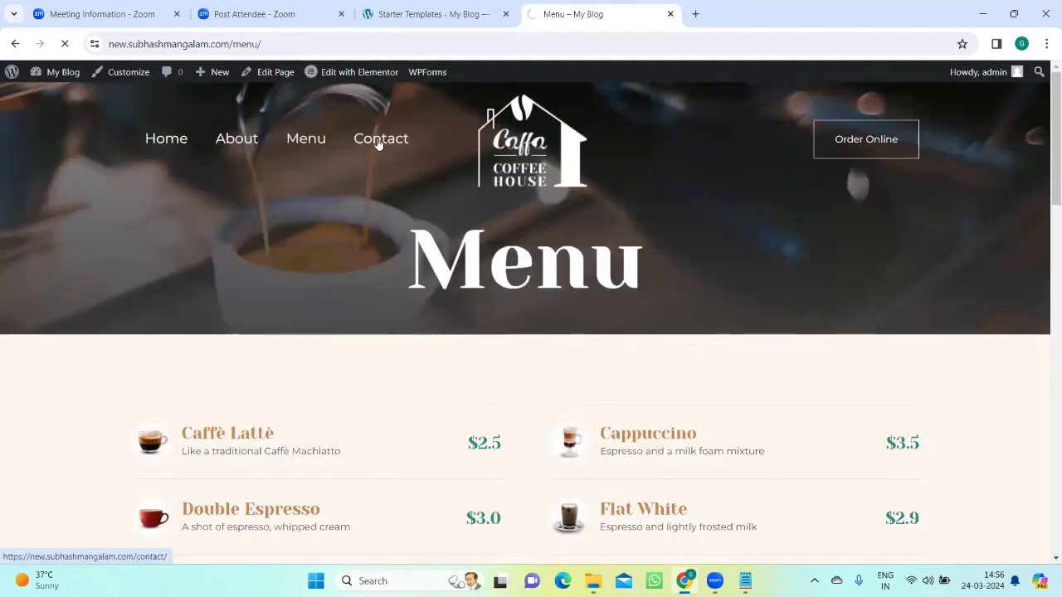
scroll(576, 363, down, 4)
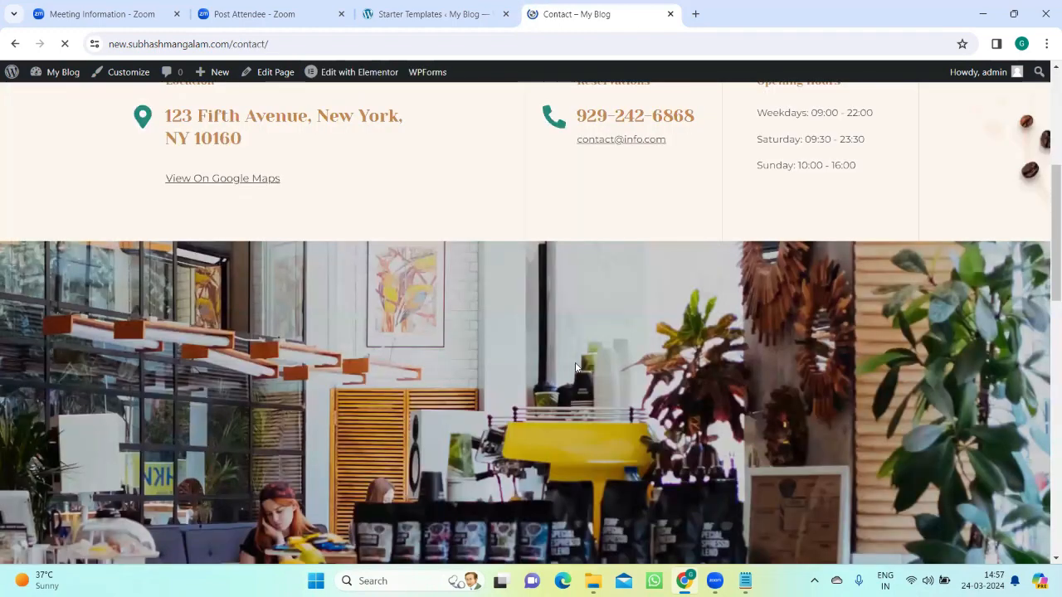
scroll(576, 363, down, 5)
scroll(576, 363, down, 5)
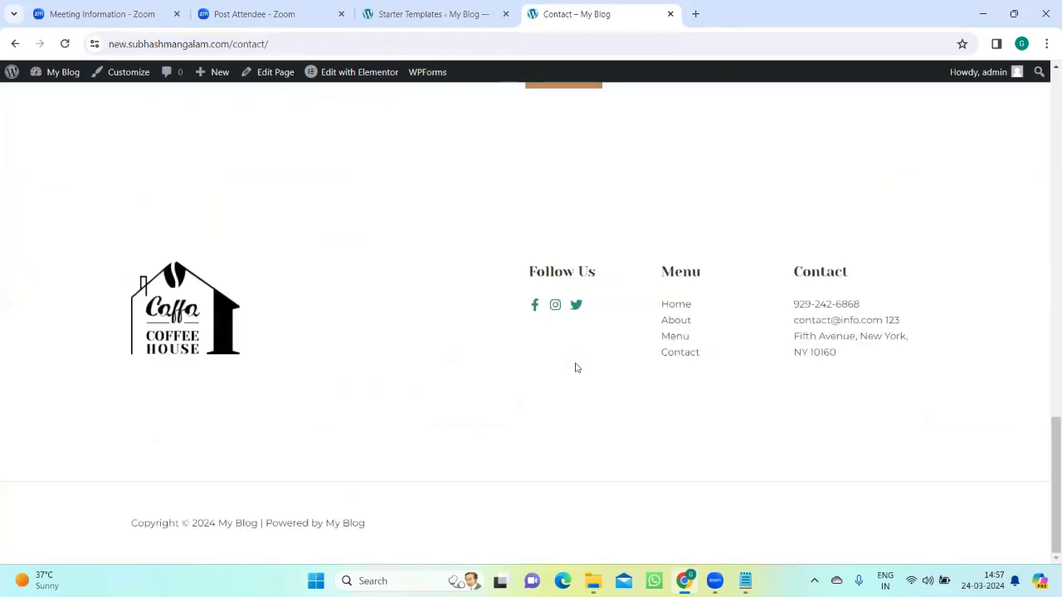
scroll(576, 367, up, 14)
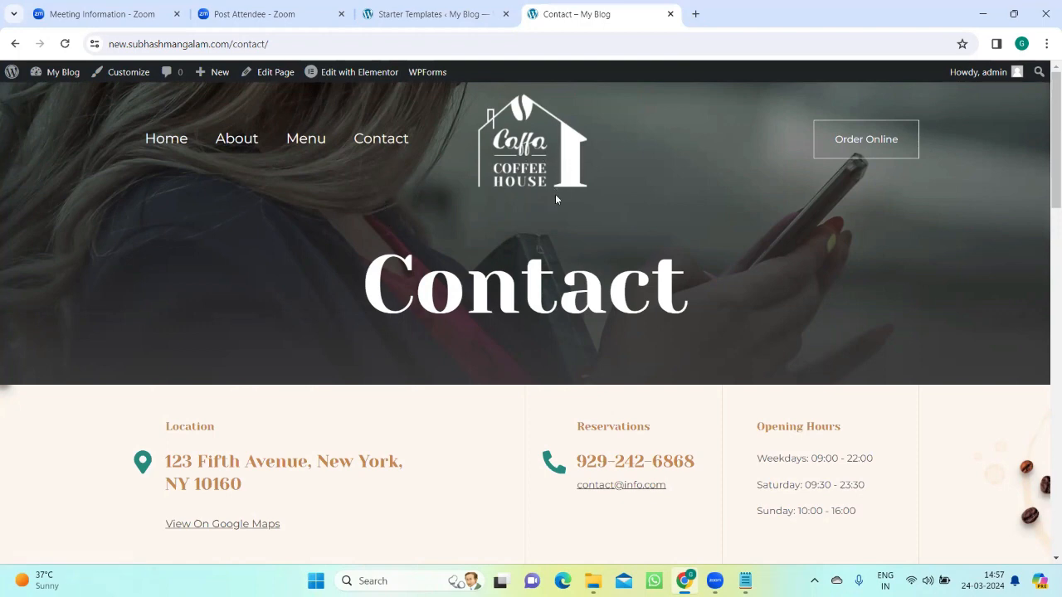
Step: Examine the Contact page's location, reservations and opening hours details and its contact form with name, email and message fields
click(478, 15)
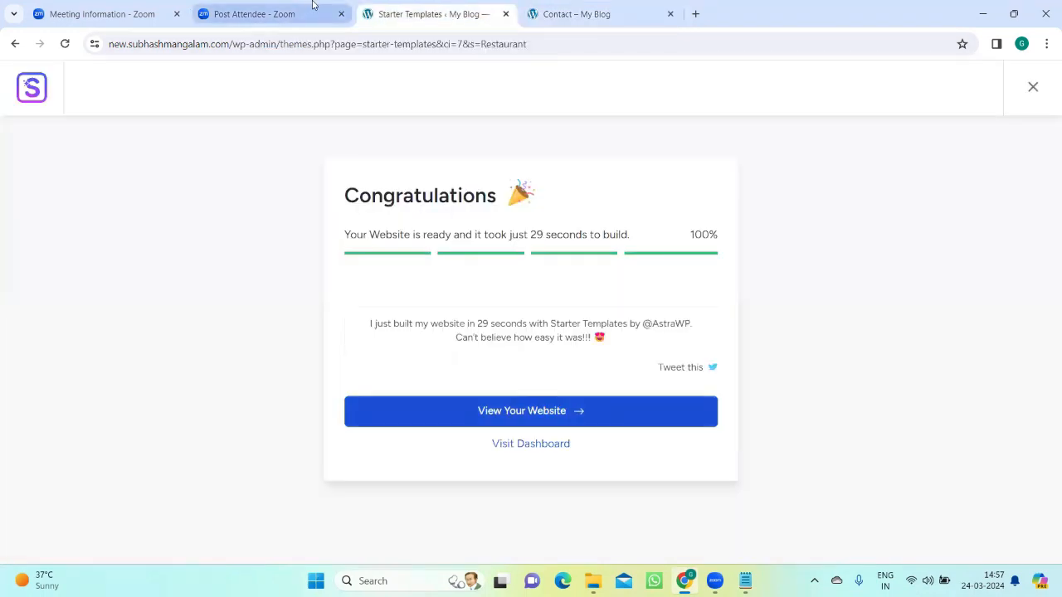
click(558, 17)
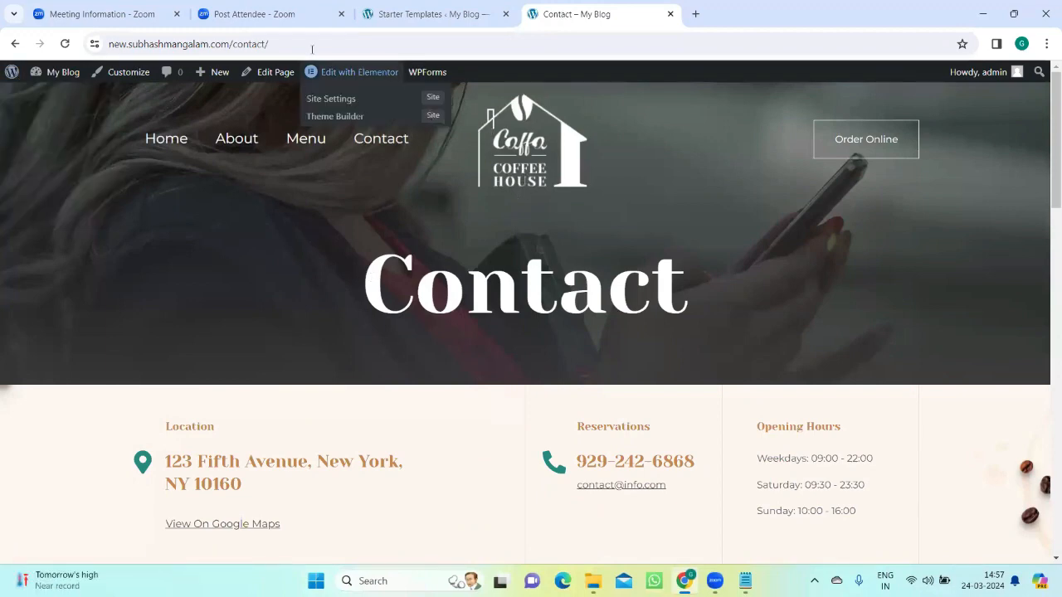
scroll(576, 290, down, 7)
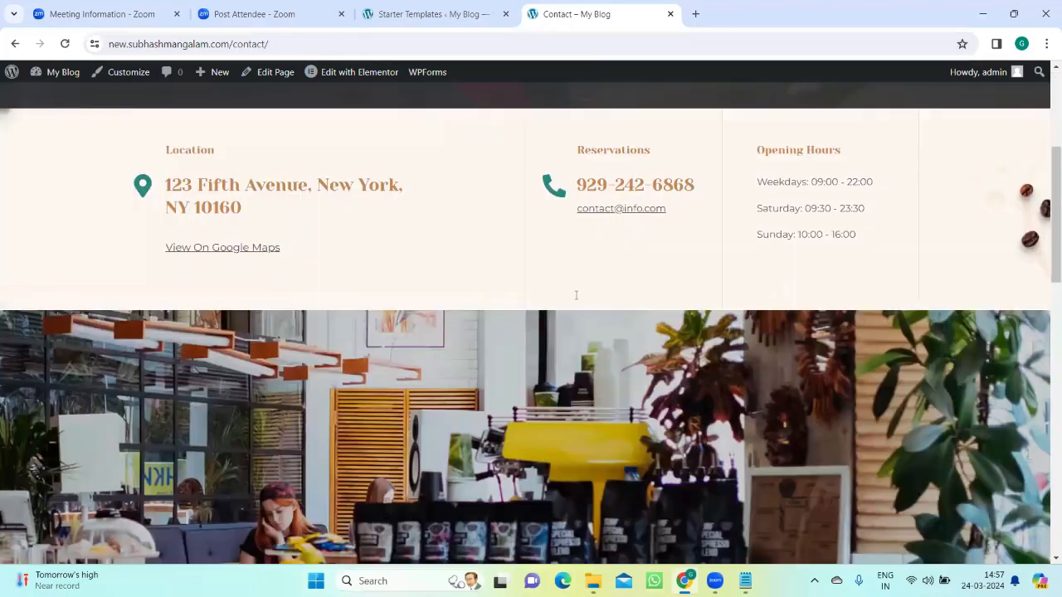
scroll(575, 297, up, 5)
scroll(575, 297, down, 10)
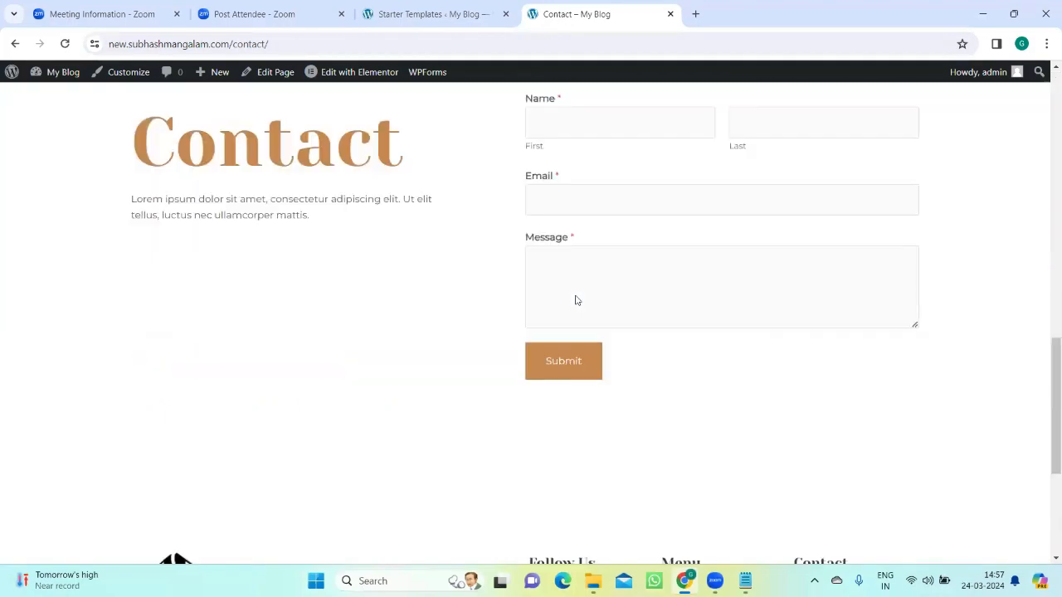
scroll(576, 298, up, 9)
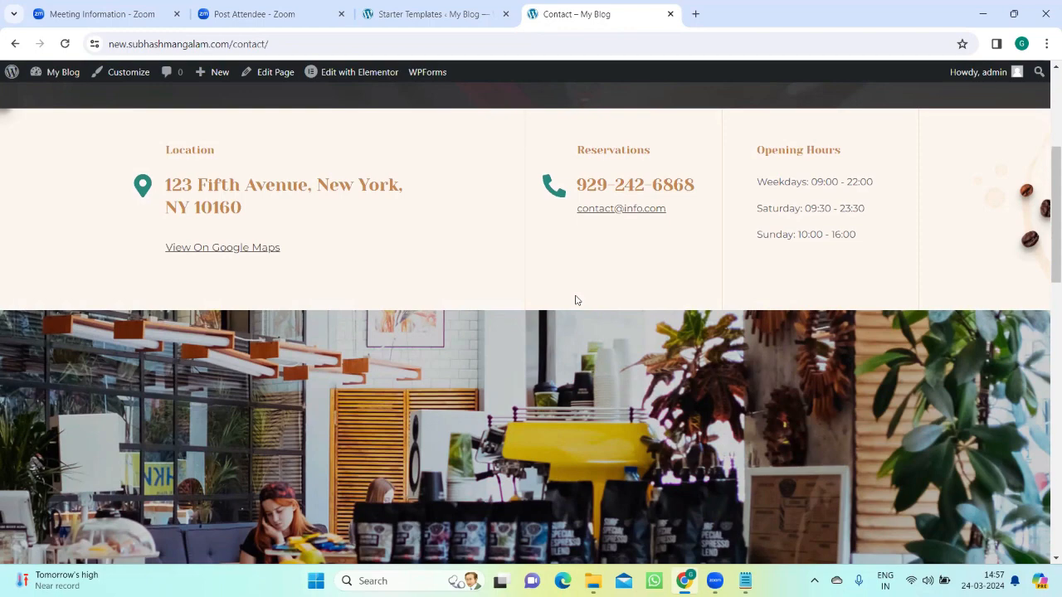
scroll(580, 332, down, 10)
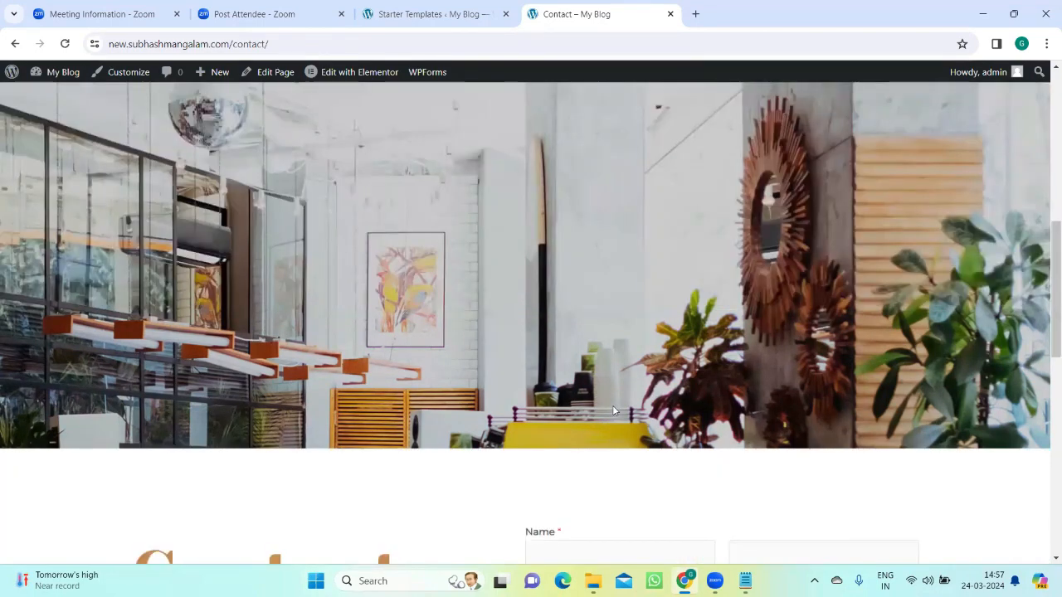
scroll(615, 410, up, 10)
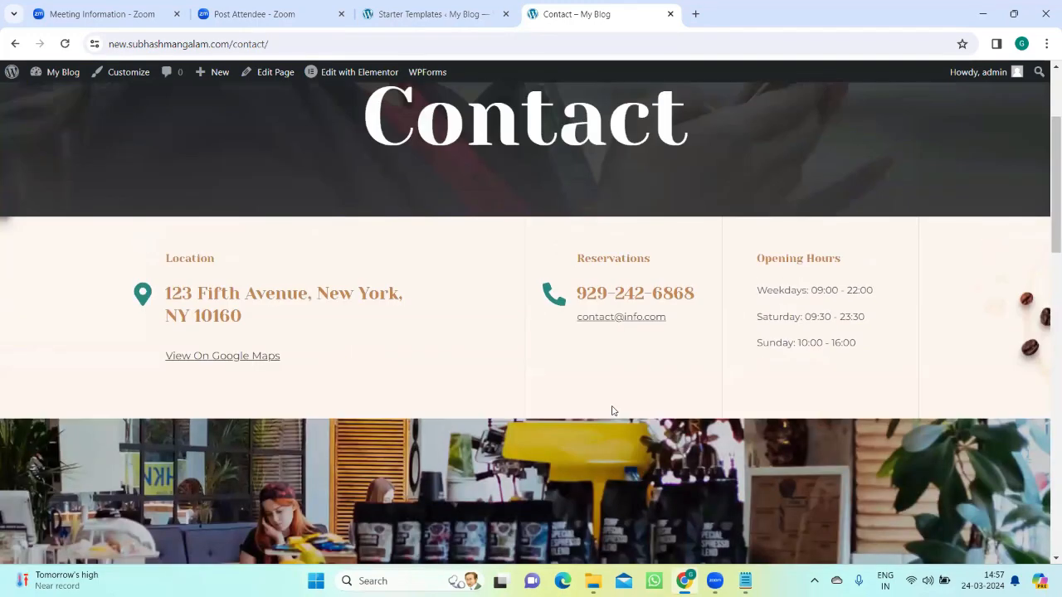
scroll(606, 413, down, 5)
scroll(606, 413, up, 5)
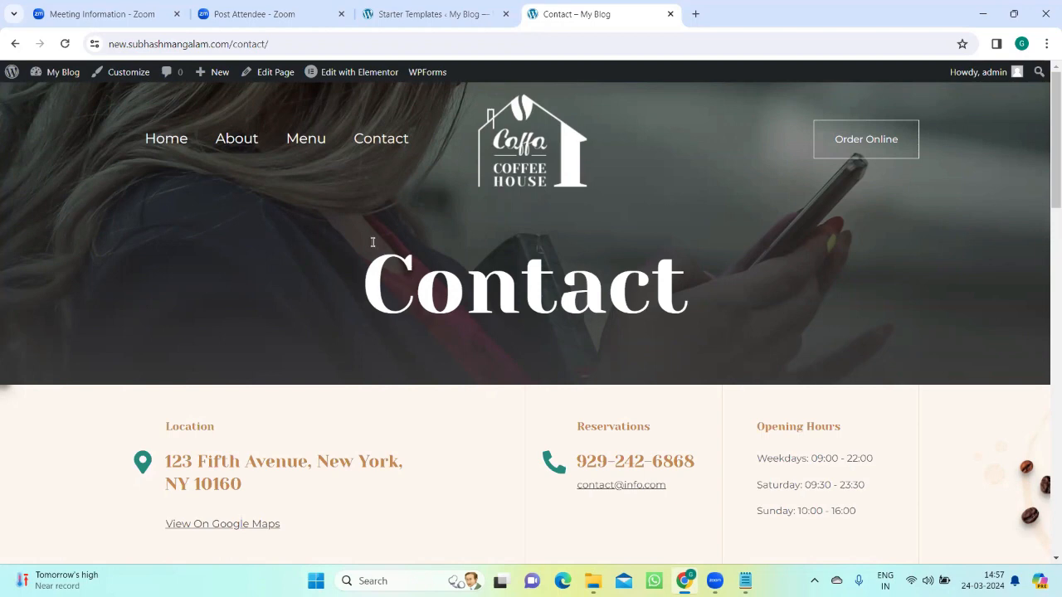
Step: Go from the site to the WordPress admin's Pages list, with the live home page opened in a separate new tab
mouse_move(13, 78)
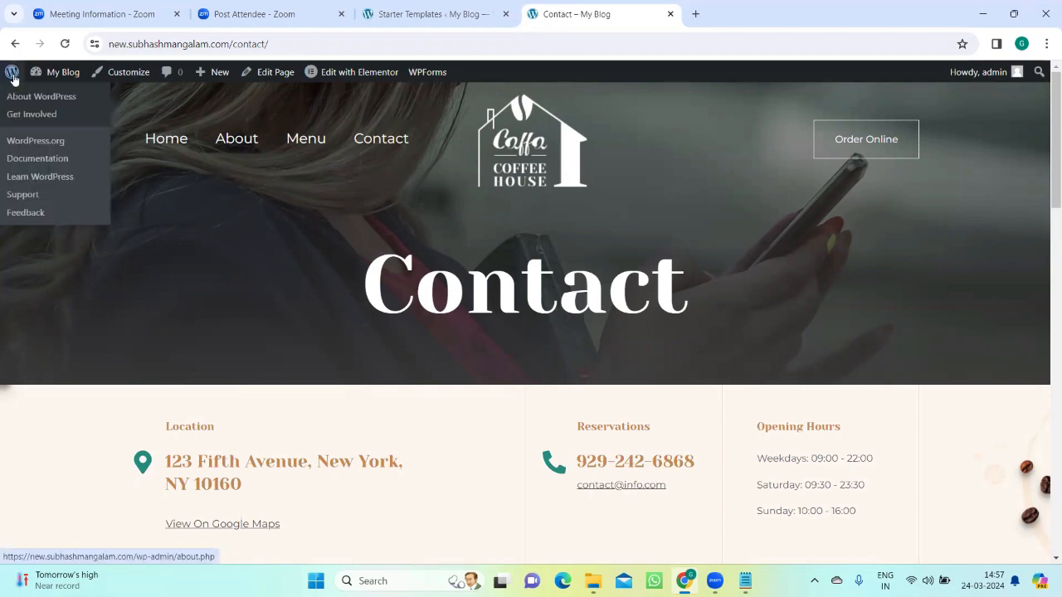
click(13, 78)
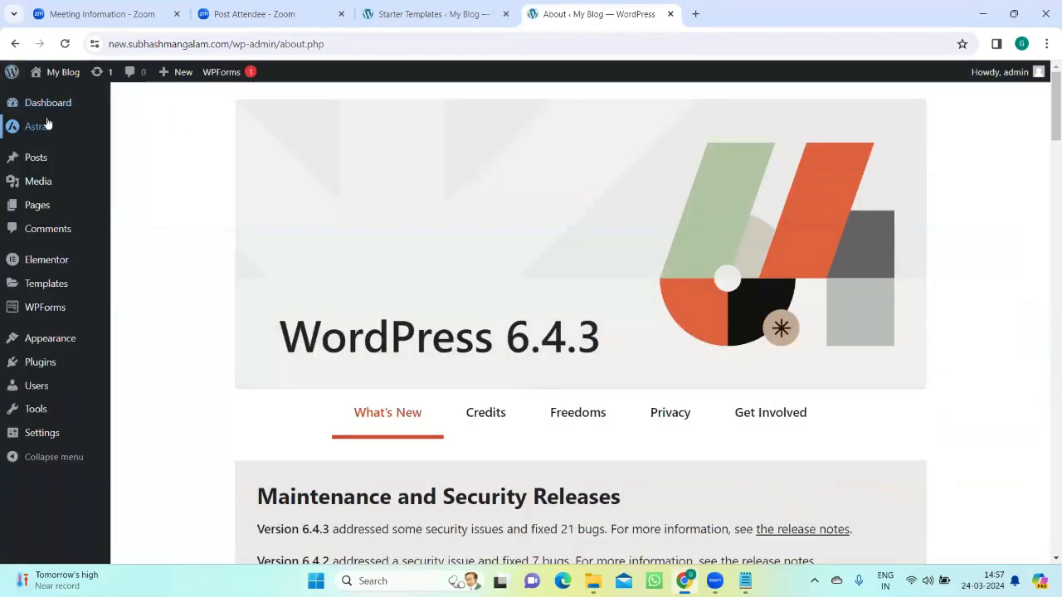
mouse_move(35, 77)
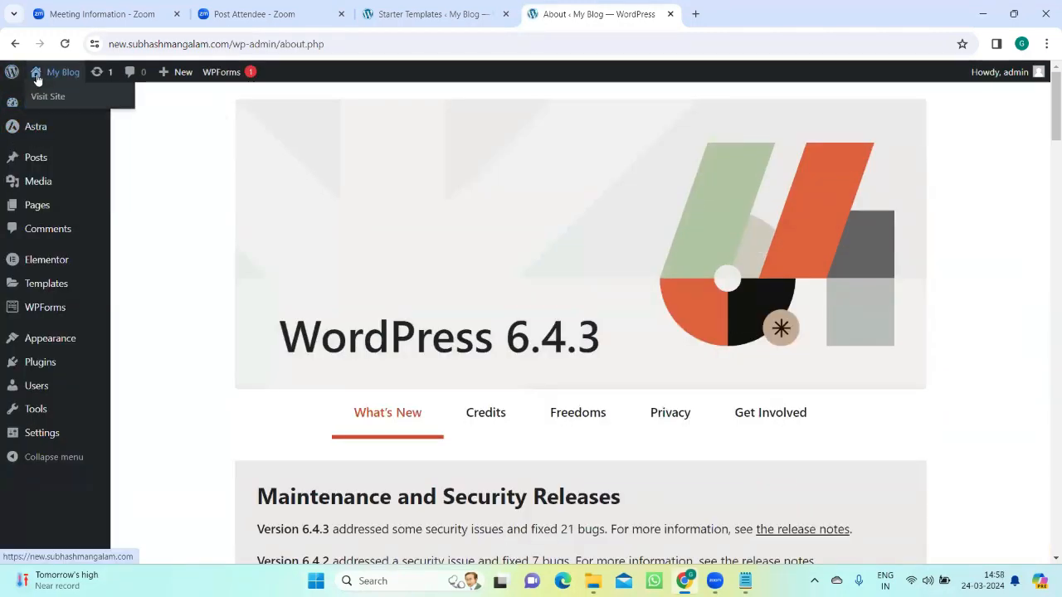
right_click(40, 76)
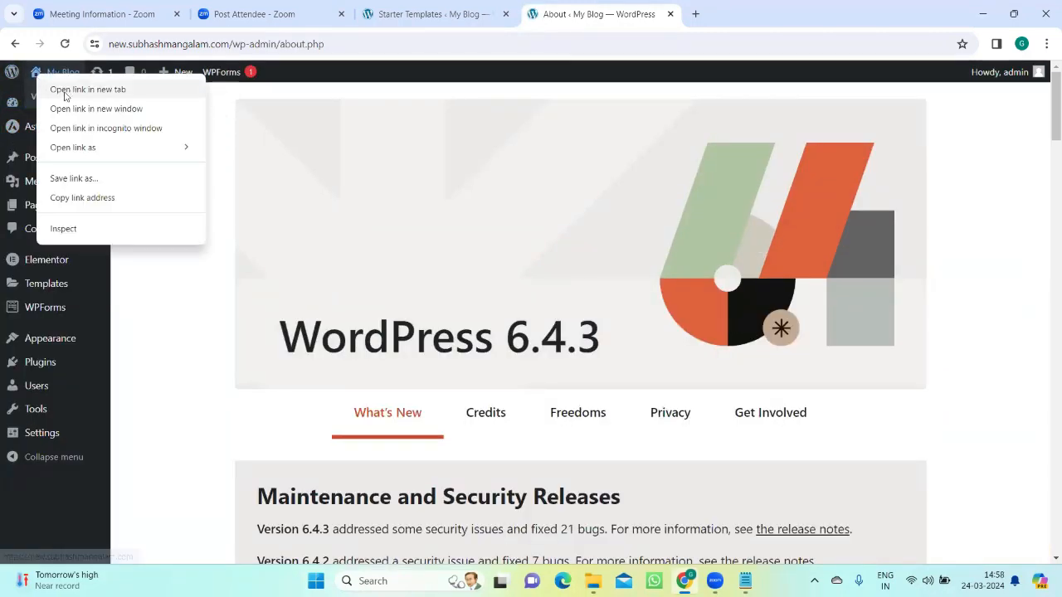
click(75, 90)
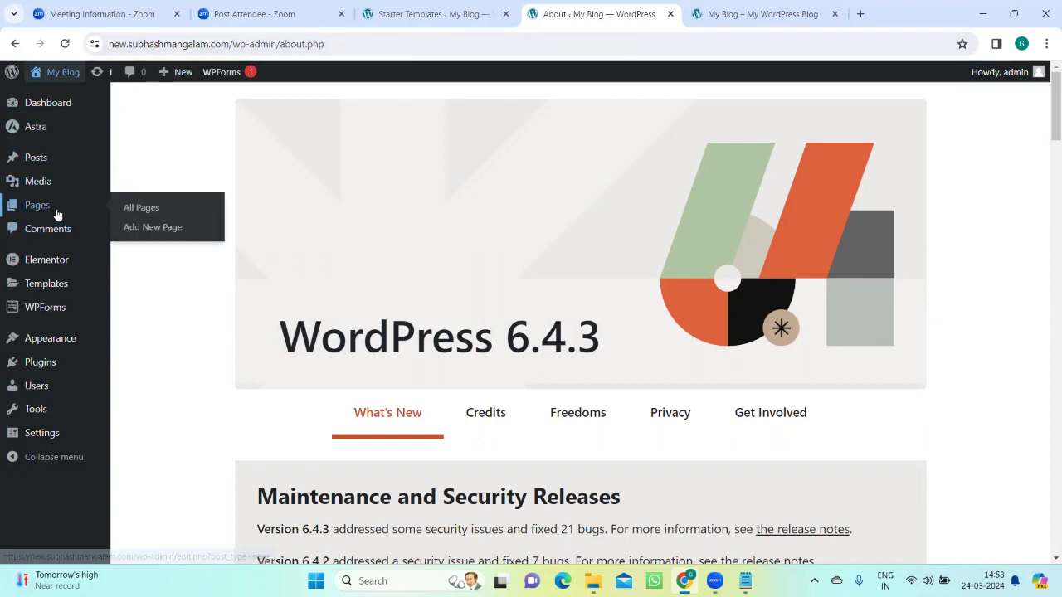
click(60, 265)
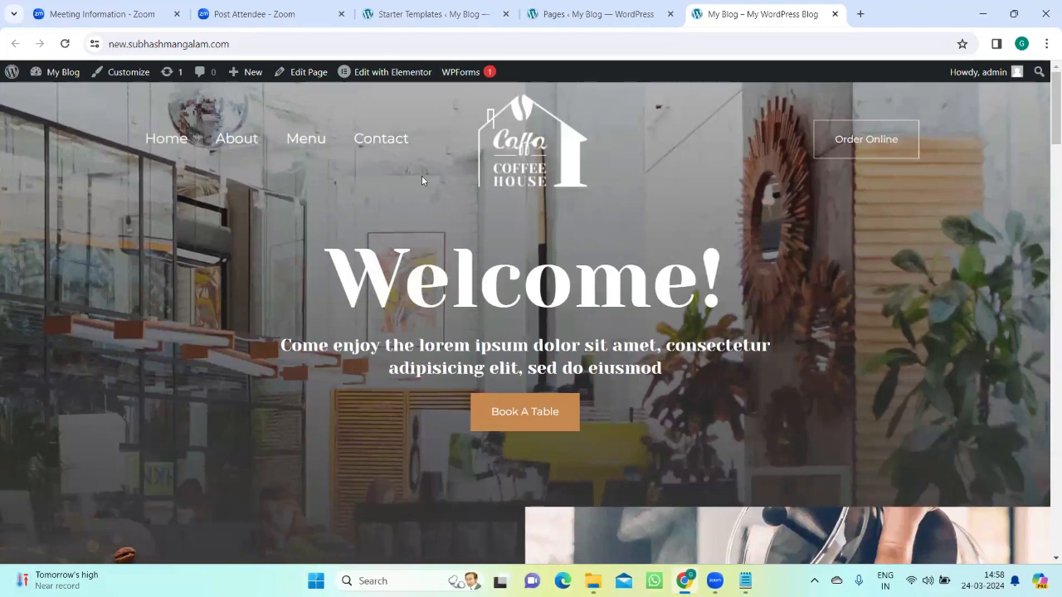
Step: Open the home page in the Elementor editor and dismiss the Elementor AI announcement
mouse_move(384, 72)
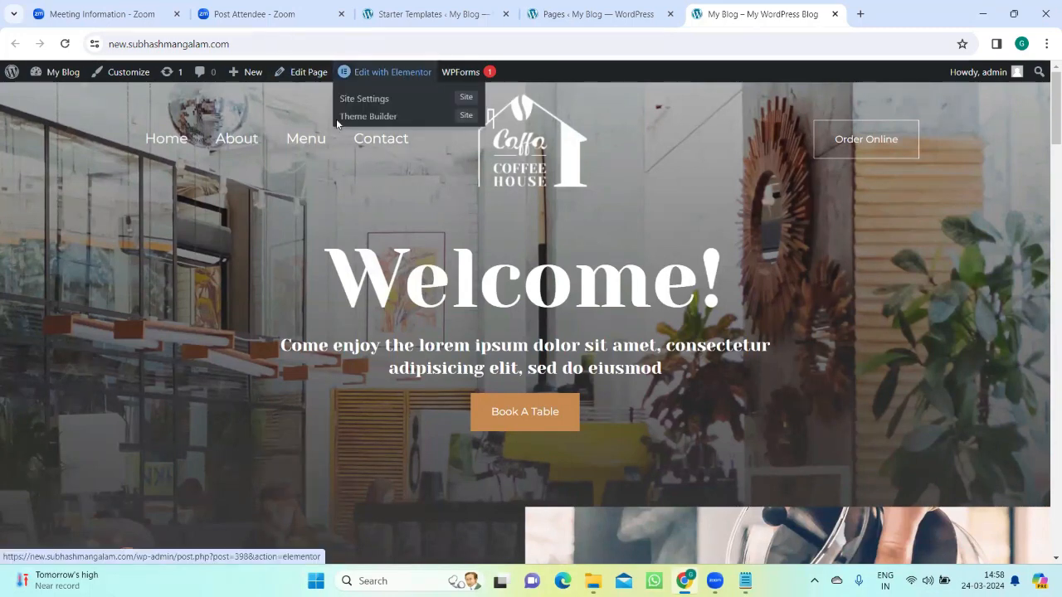
click(338, 124)
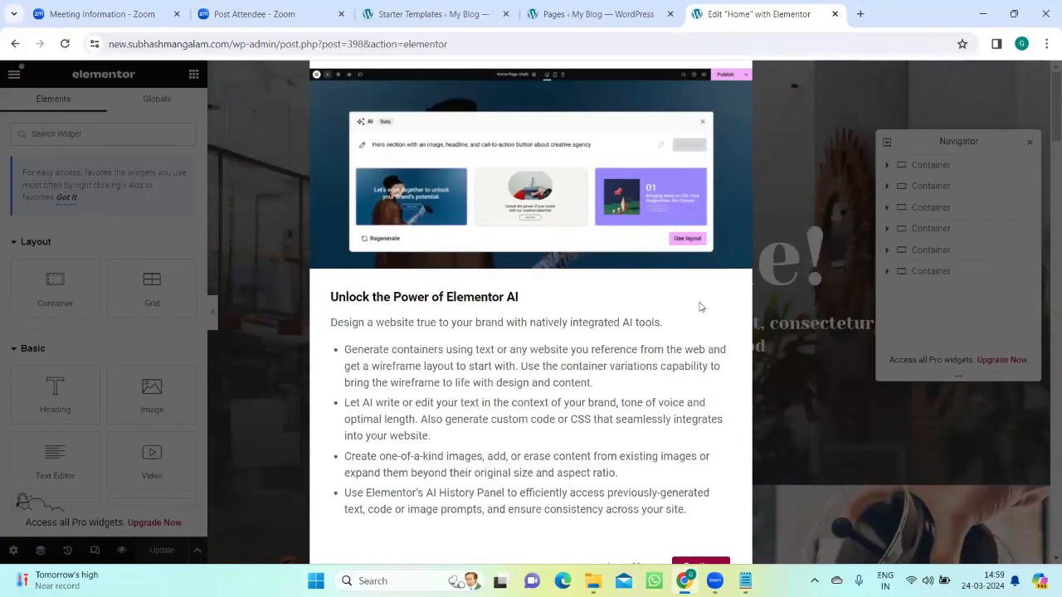
click(701, 566)
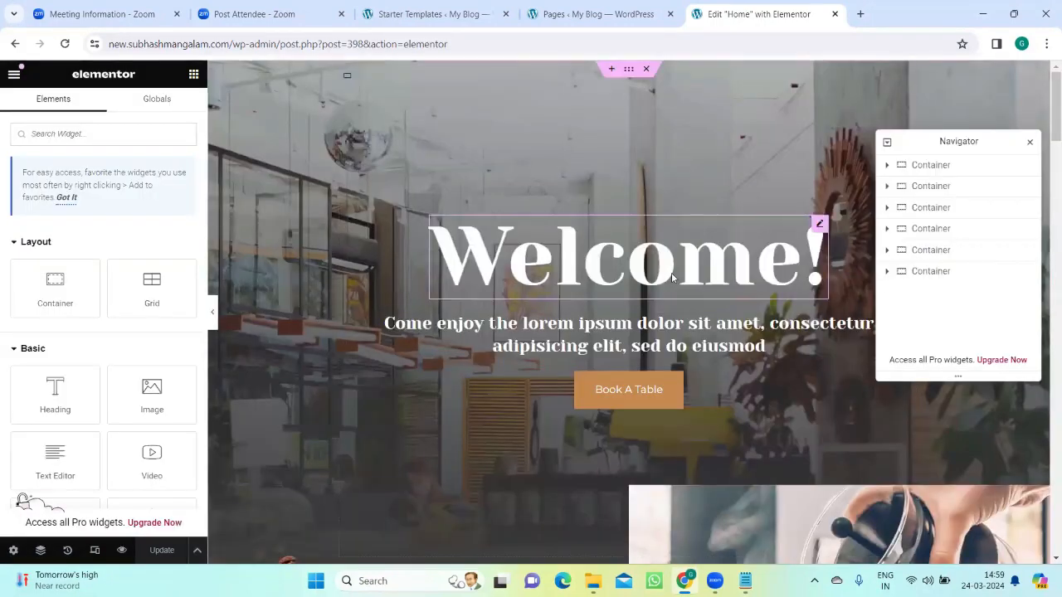
Step: Look through the home page in the editor and inspect the content settings of the hero's title and subtitle headings
scroll(416, 315, down, 4)
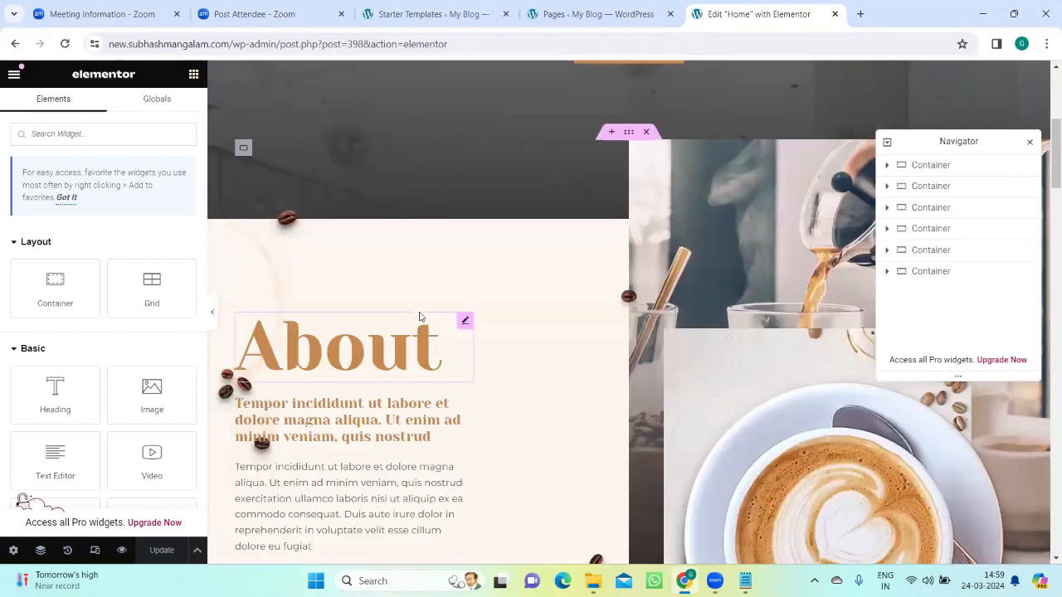
scroll(420, 316, up, 4)
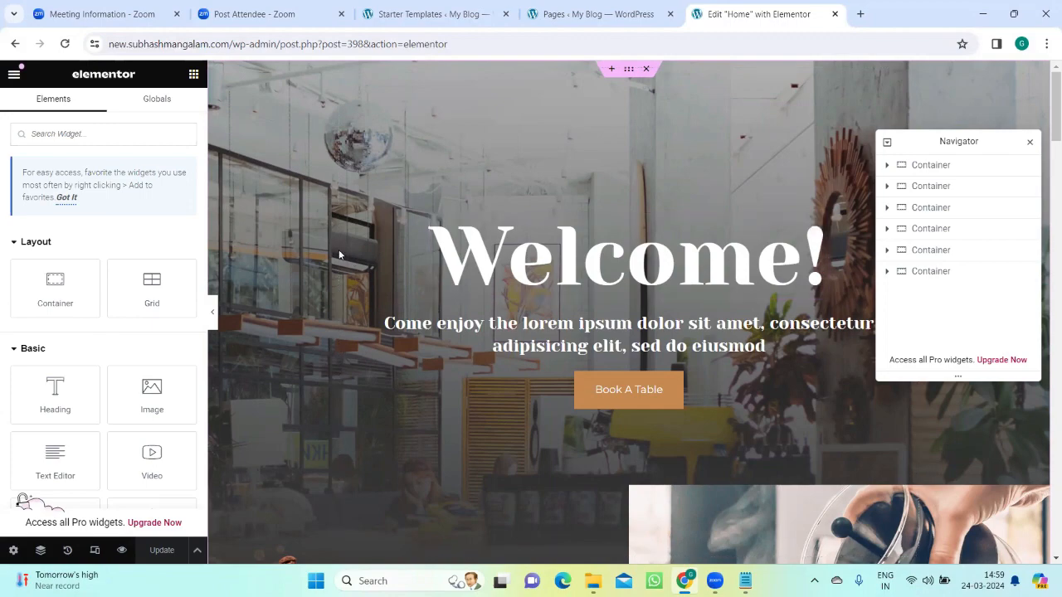
scroll(353, 263, down, 2)
scroll(366, 272, up, 2)
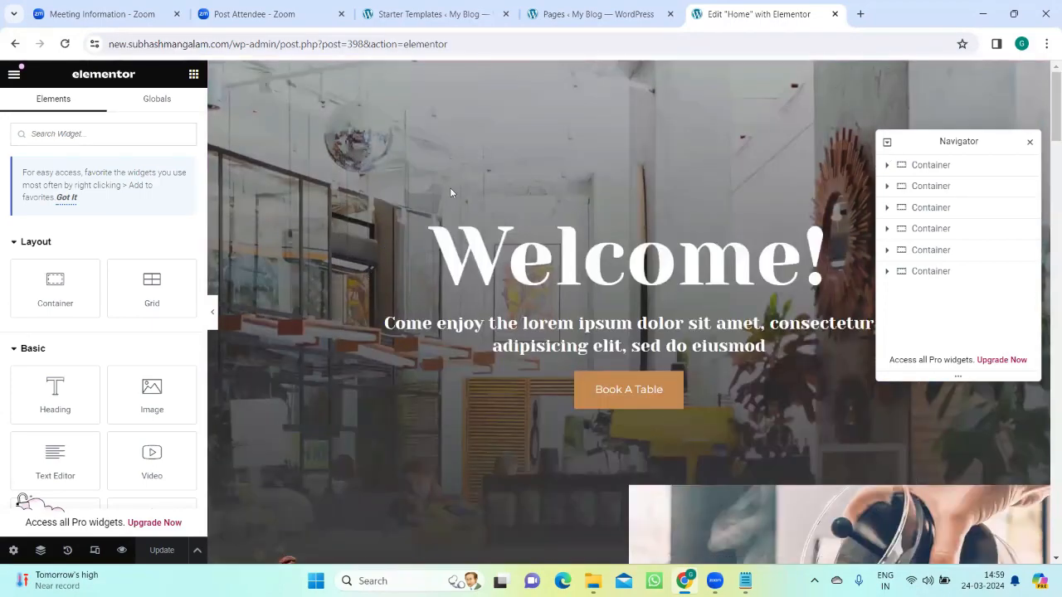
click(579, 253)
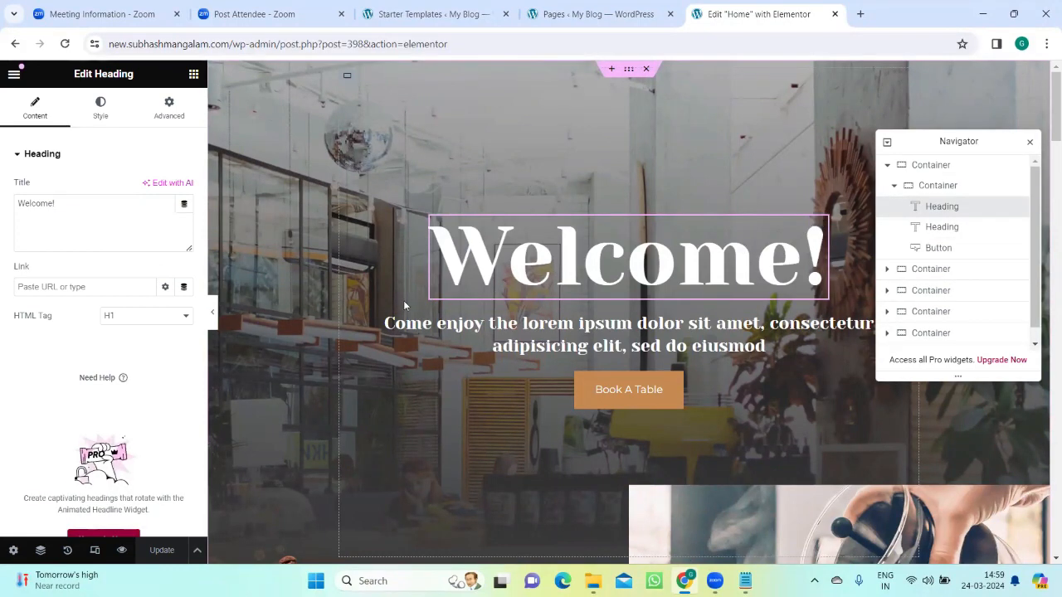
click(423, 324)
scroll(622, 383, down, 5)
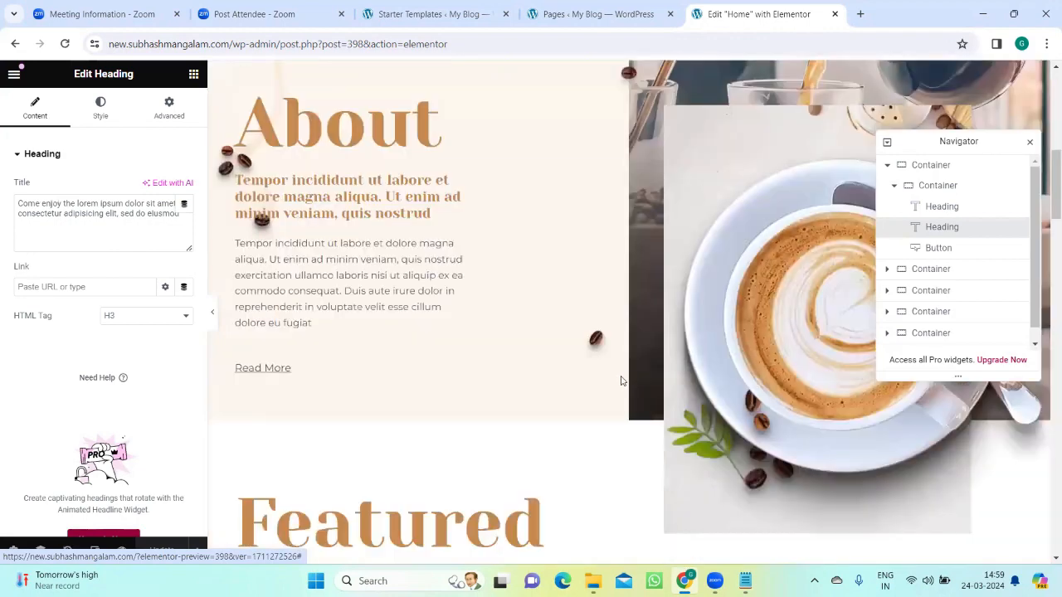
scroll(621, 377, down, 3)
scroll(618, 365, up, 10)
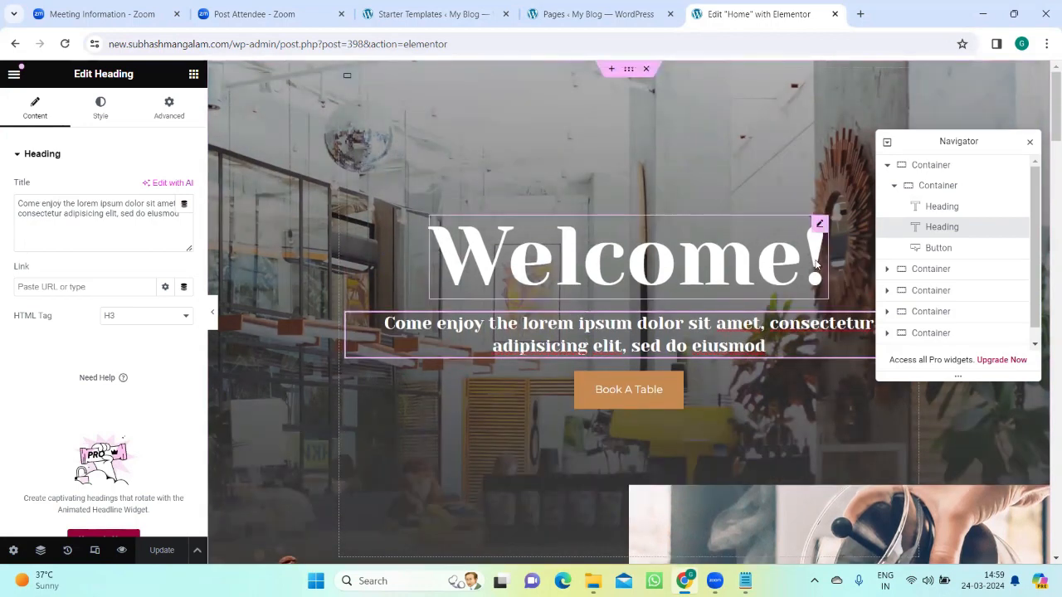
Step: Replace the hero's "Welcome!" heading text with "Fredy Foodies"
click(816, 264)
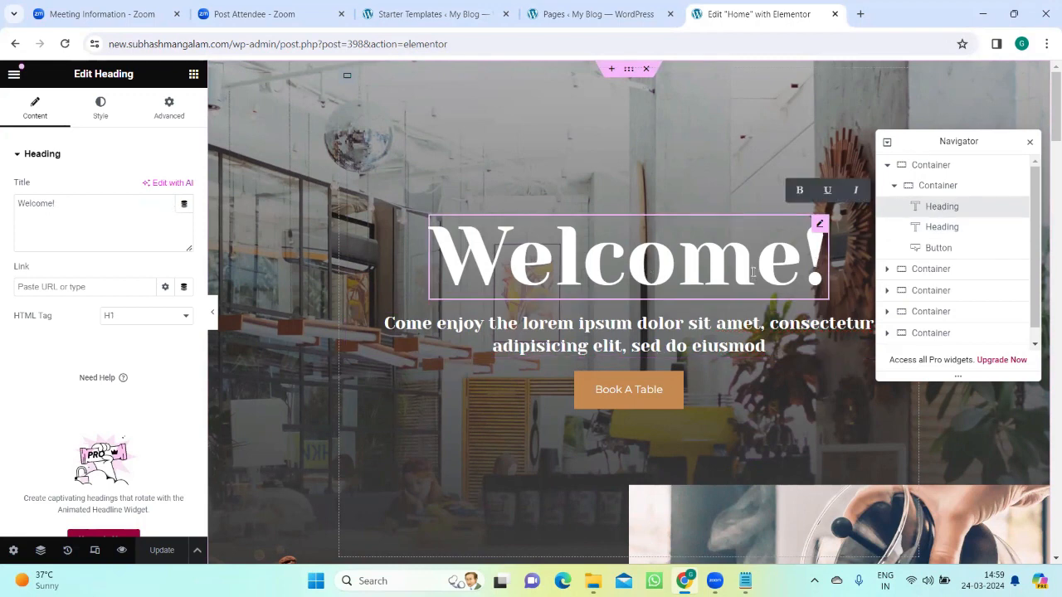
click(64, 202)
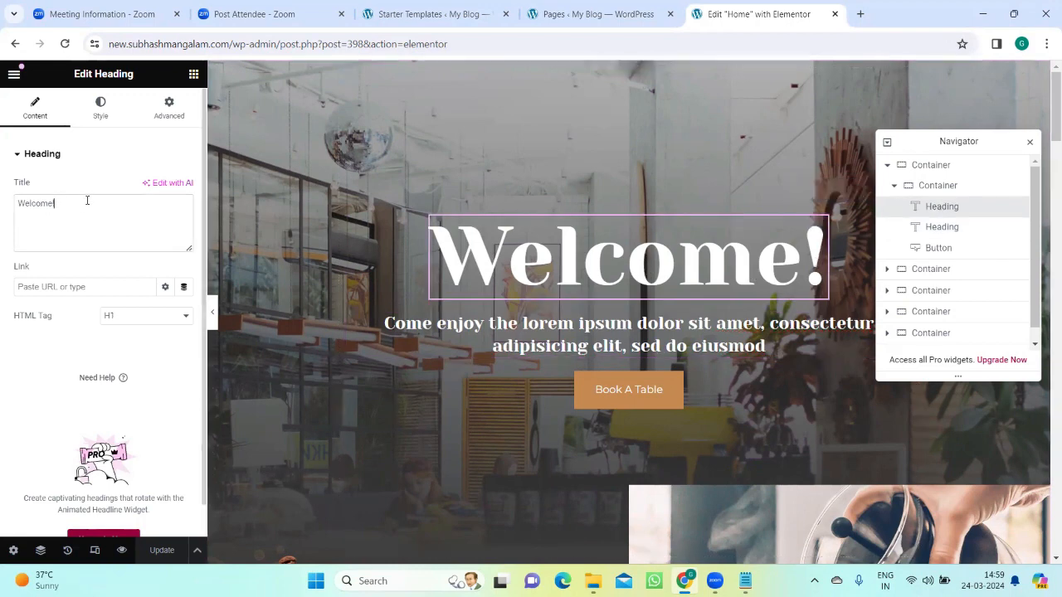
key(BackSpace)
key(BackSpace)
key(BackSpace)
key(BackSpace)
key(BackSpace)
key(BackSpace)
key(BackSpace)
key(BackSpace)
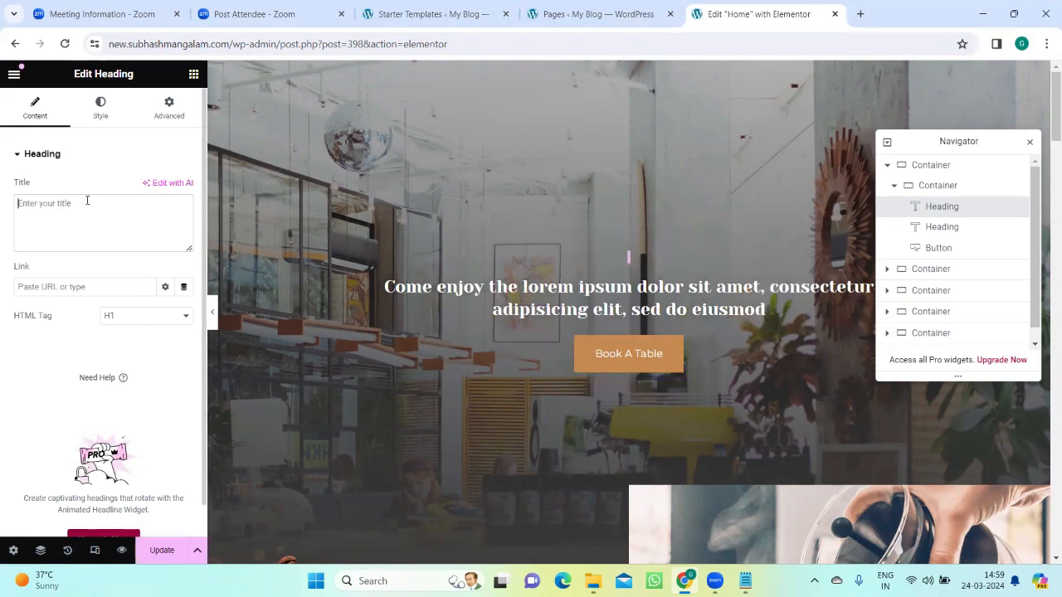
text(Fred)
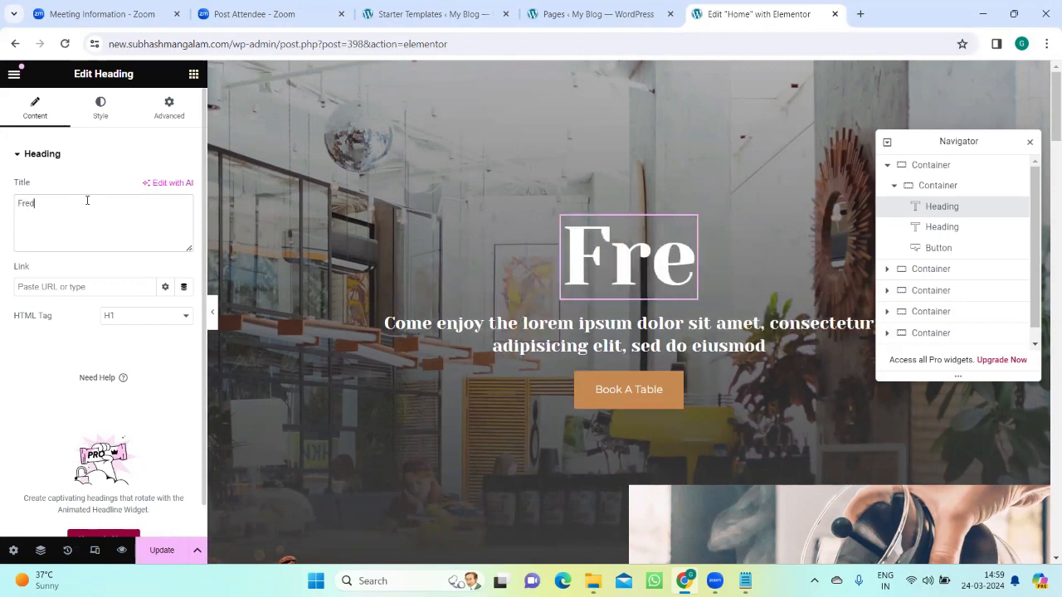
text(y)
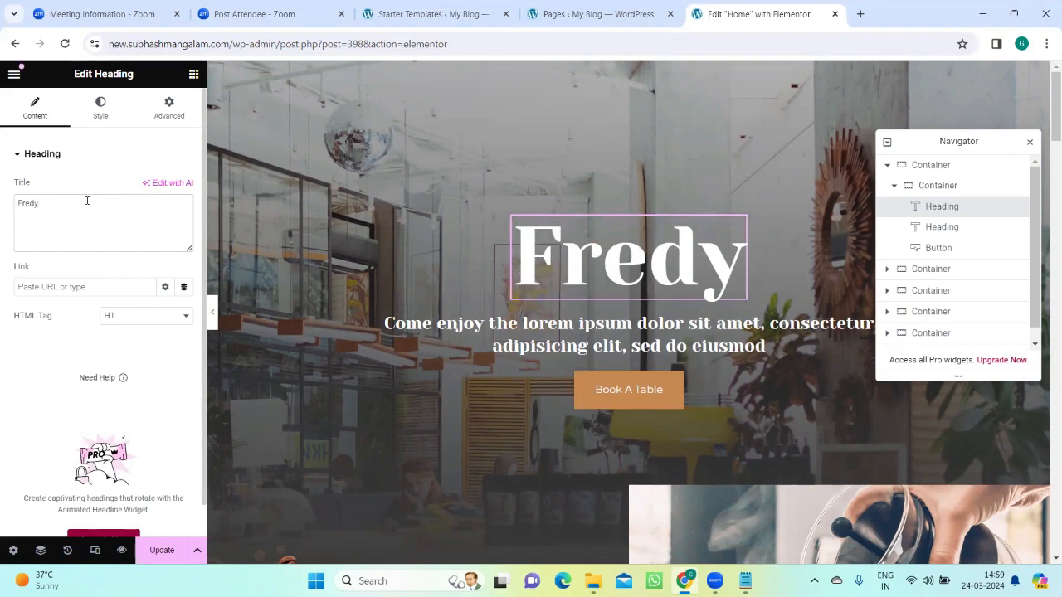
text( Food)
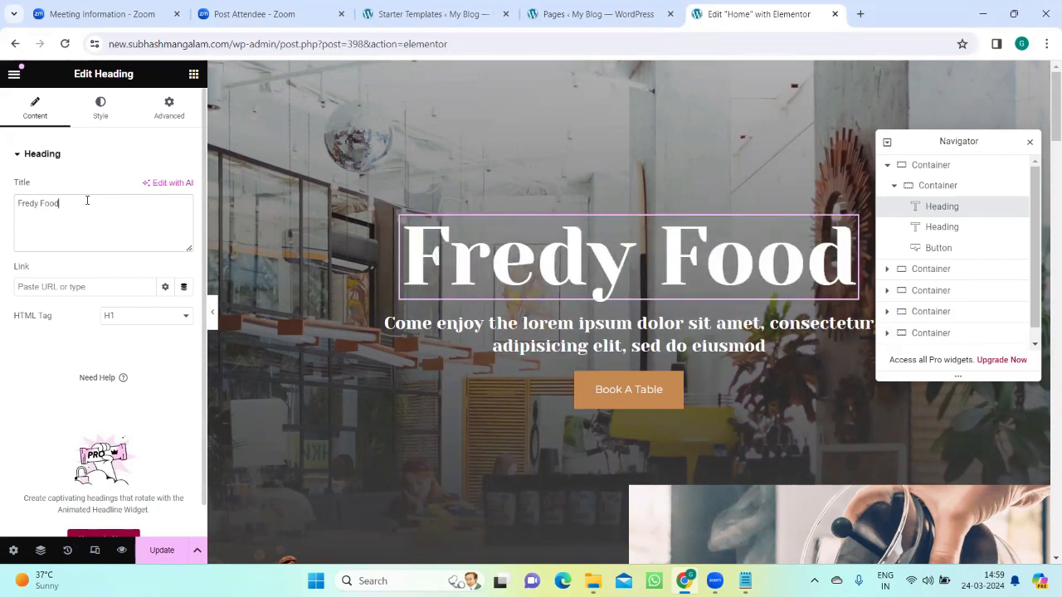
text(ies)
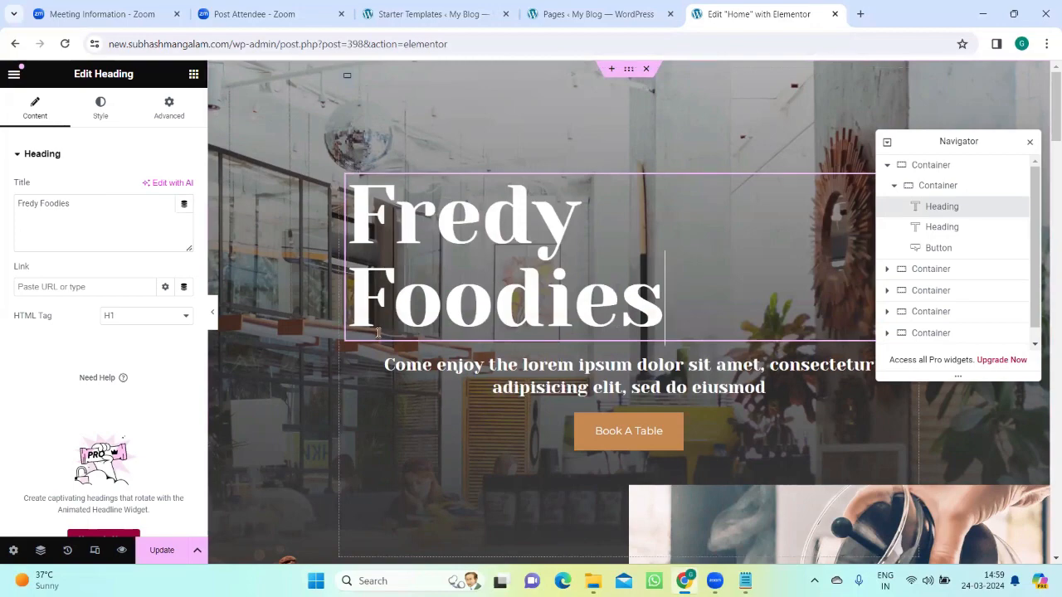
Step: Check the page around the hero section and close the Navigator
scroll(377, 337, down, 1)
scroll(376, 337, down, 1)
scroll(376, 337, up, 2)
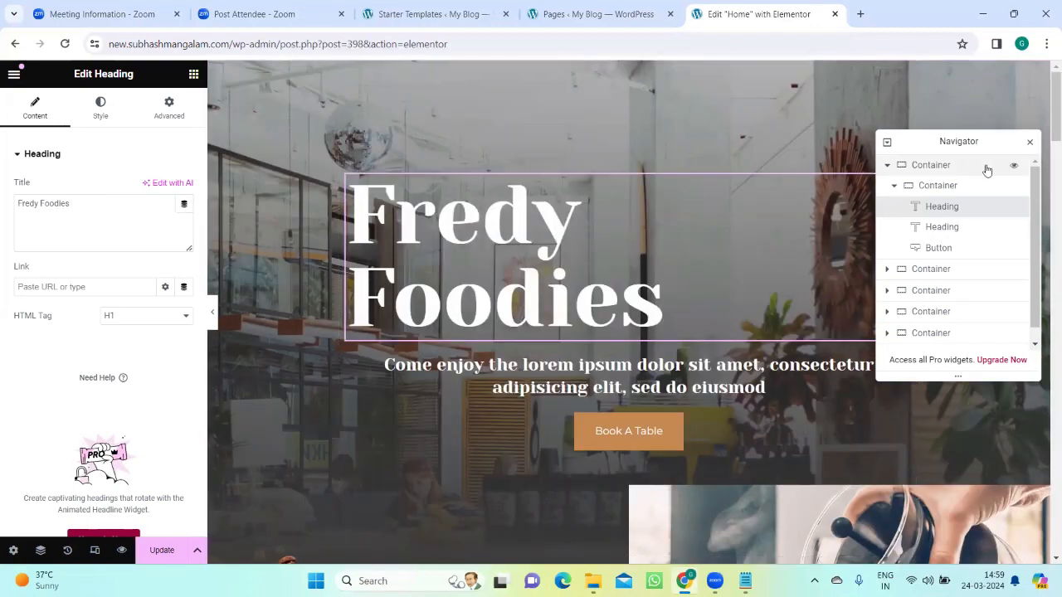
click(1029, 142)
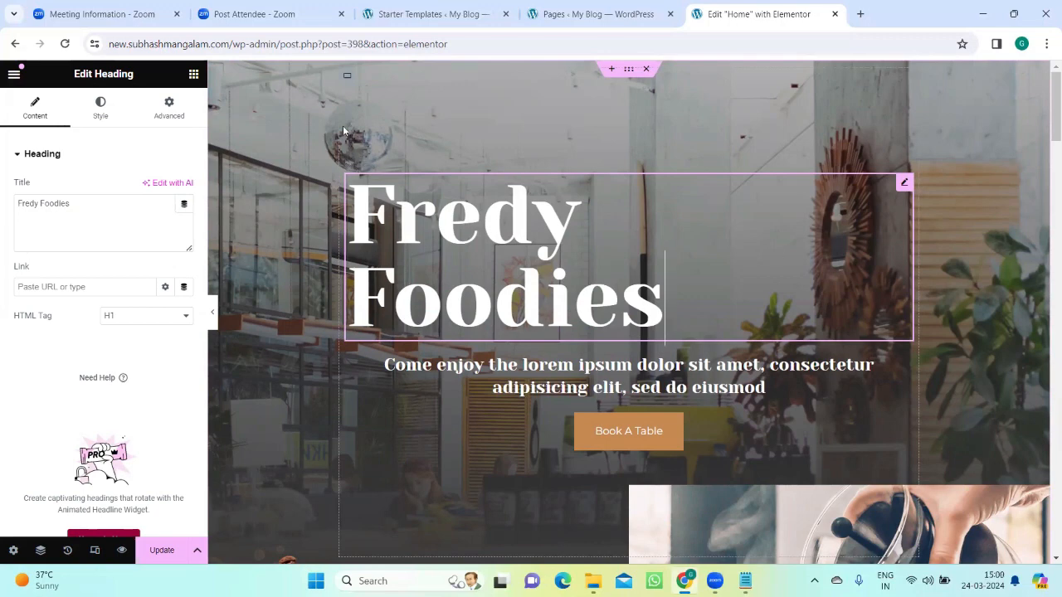
Step: Set the hero title's typography size to 83 px and dismiss the Global Fonts tip
click(102, 108)
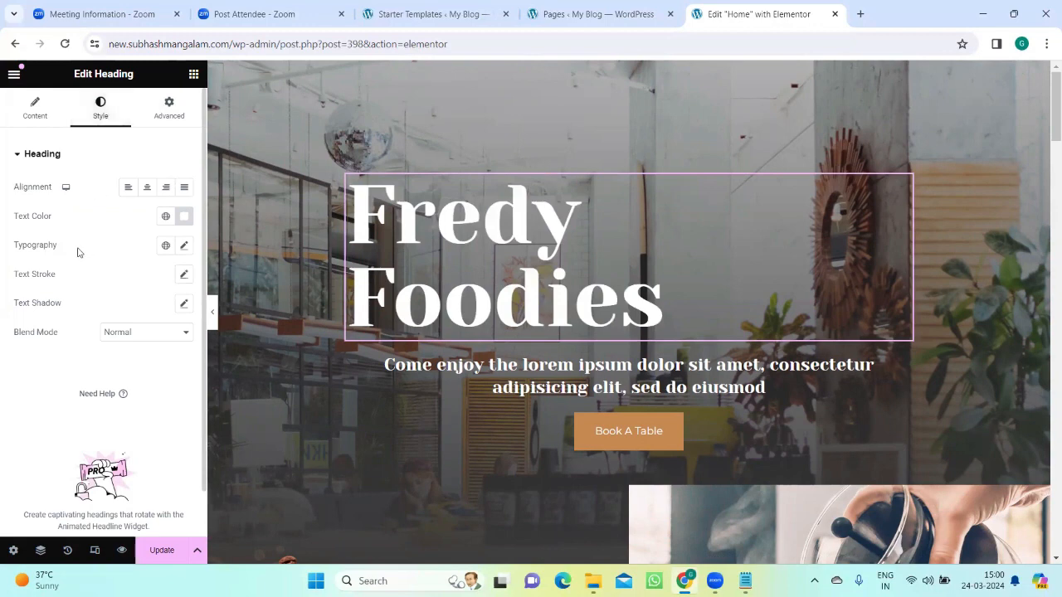
click(184, 246)
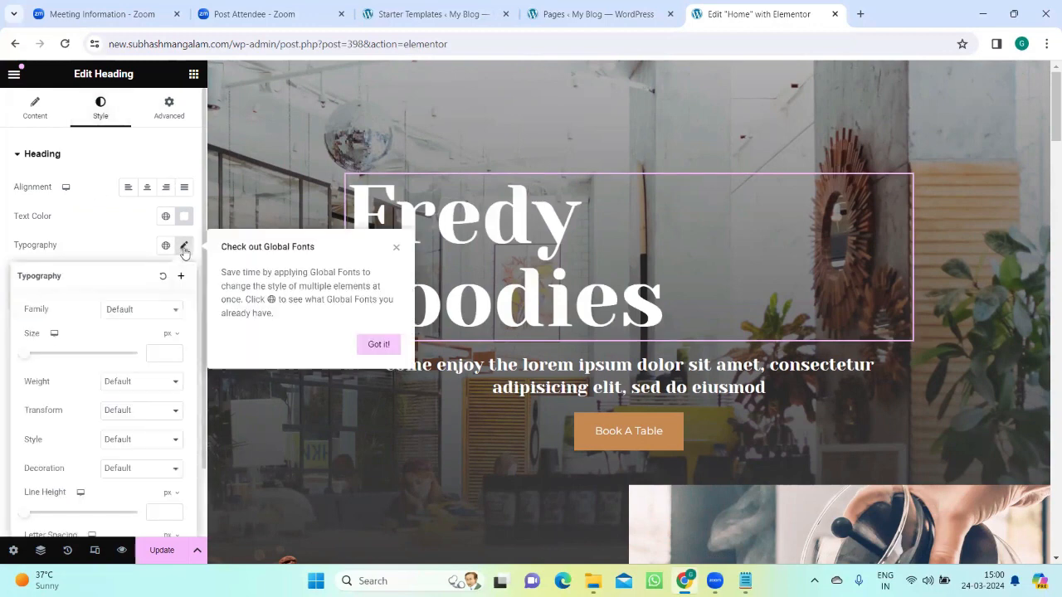
drag(28, 353, 61, 356)
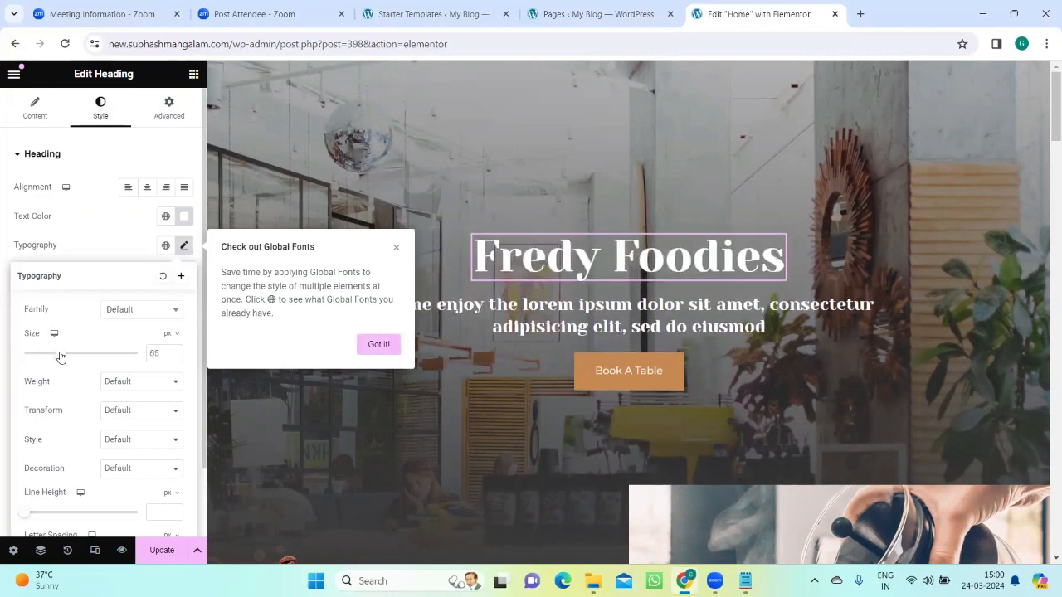
click(396, 247)
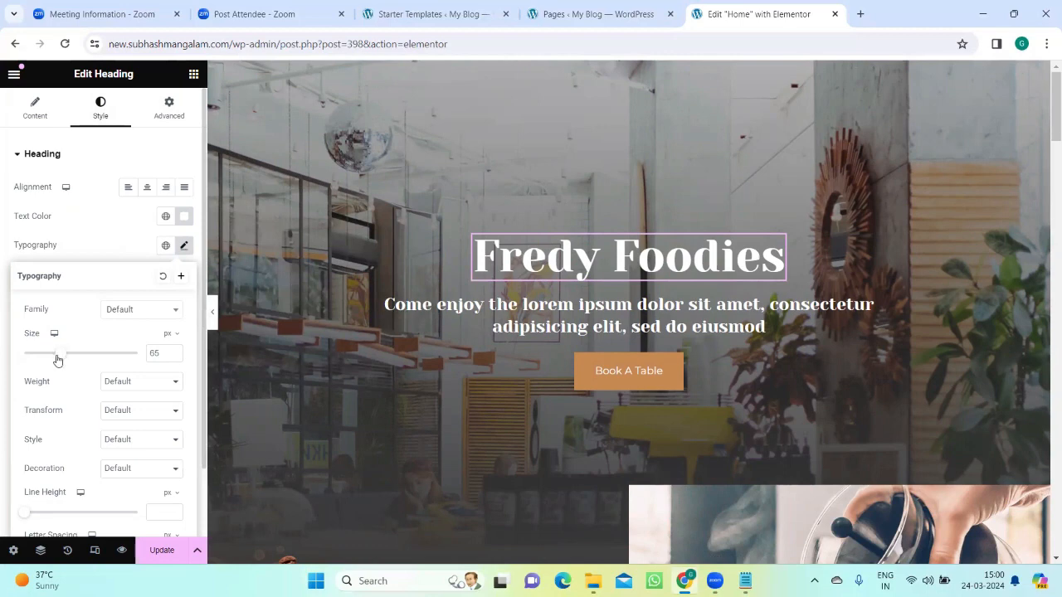
drag(58, 359, 69, 363)
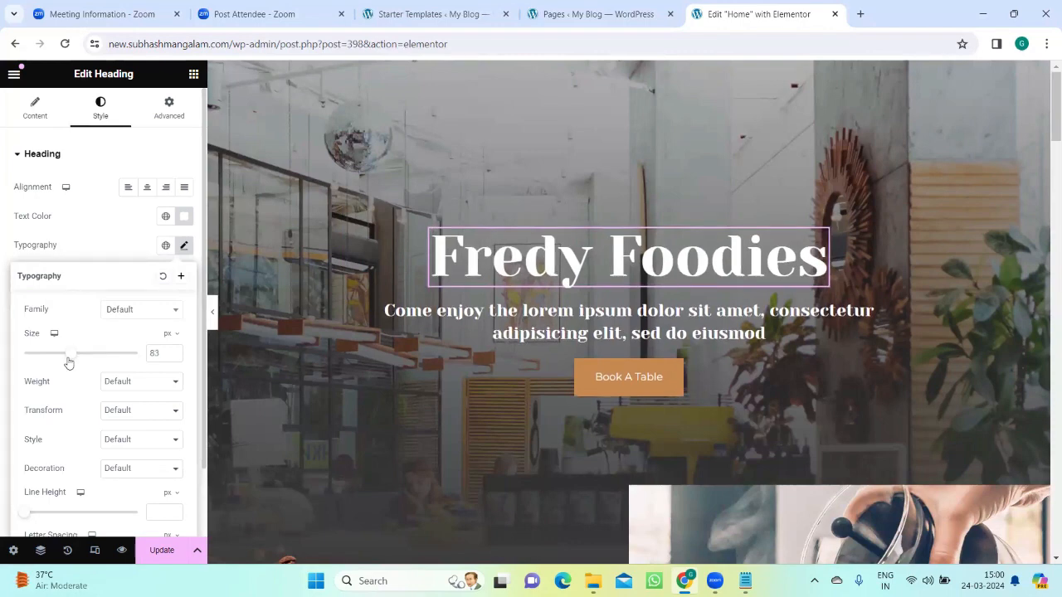
Step: Search Google for "Foddies" in a new browser tab, then return to the Elementor editor
click(860, 14)
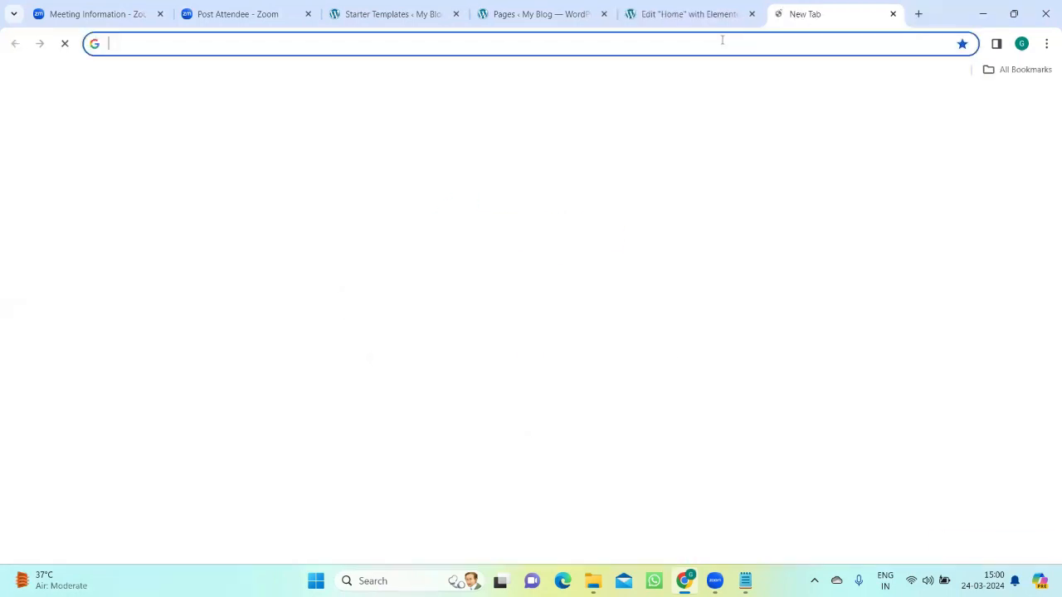
text(Foddies)
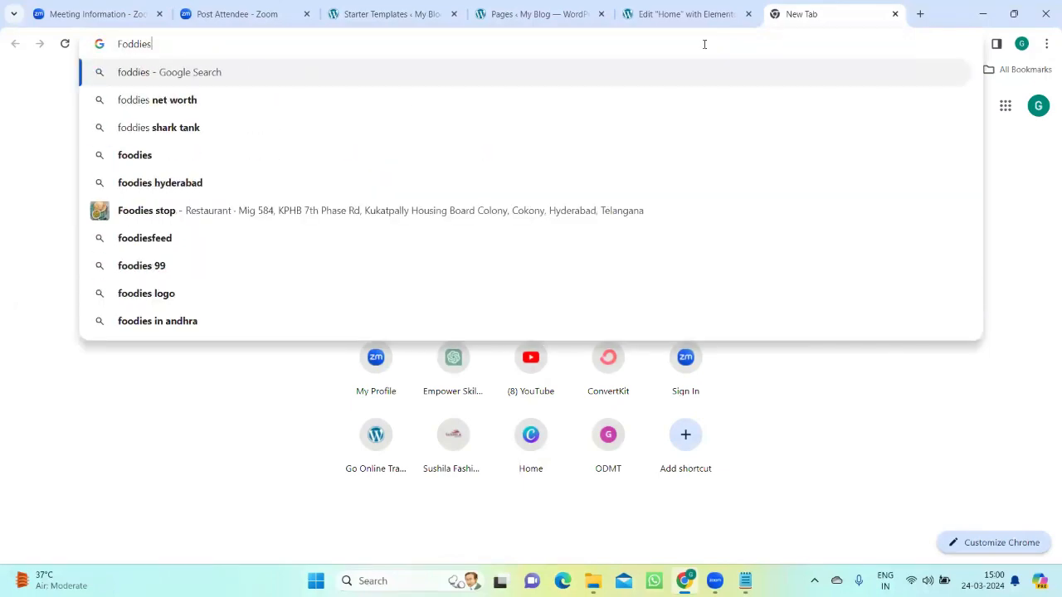
click(174, 73)
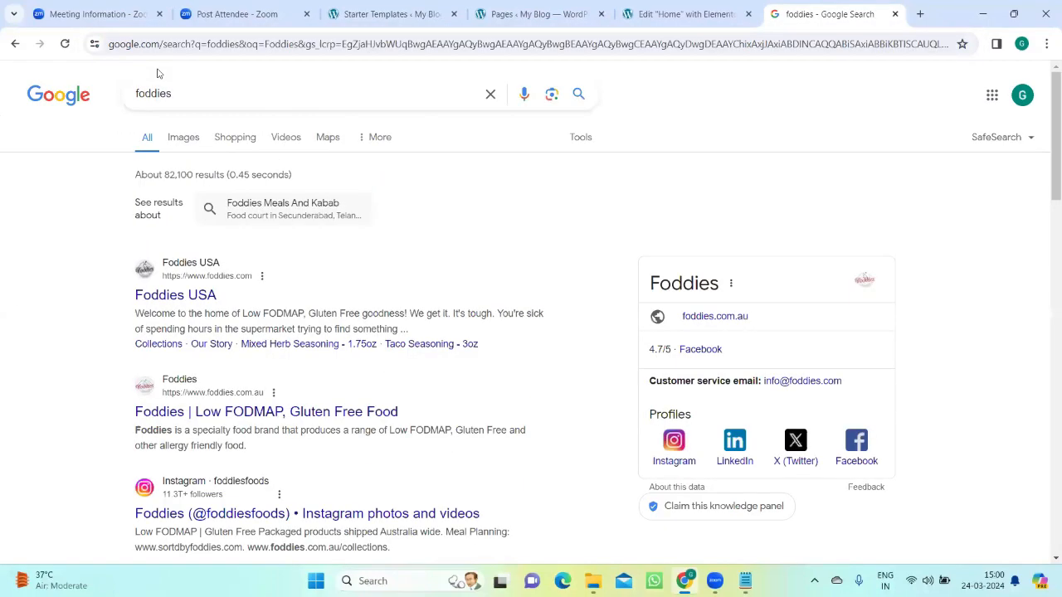
click(687, 14)
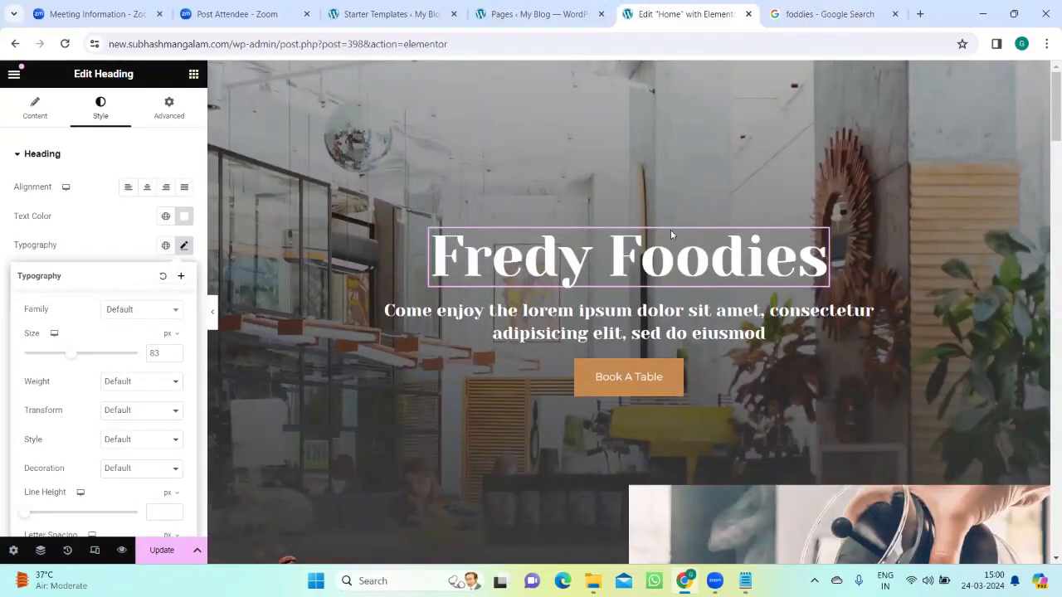
Step: Change the spelling in the hero title so it reads "Fredy Foddies"
click(709, 257)
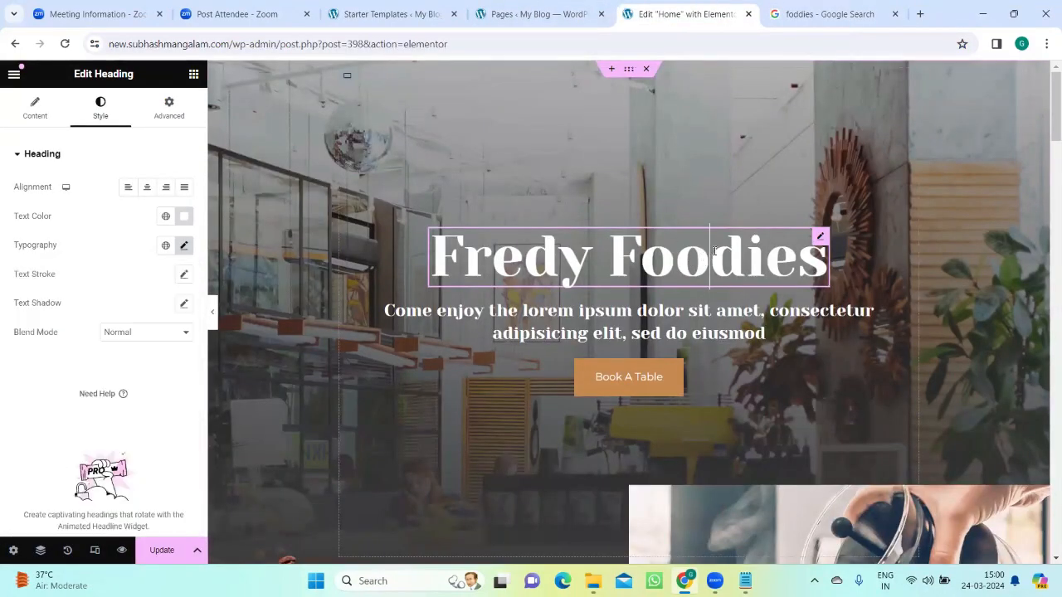
key(BackSpace)
text(d)
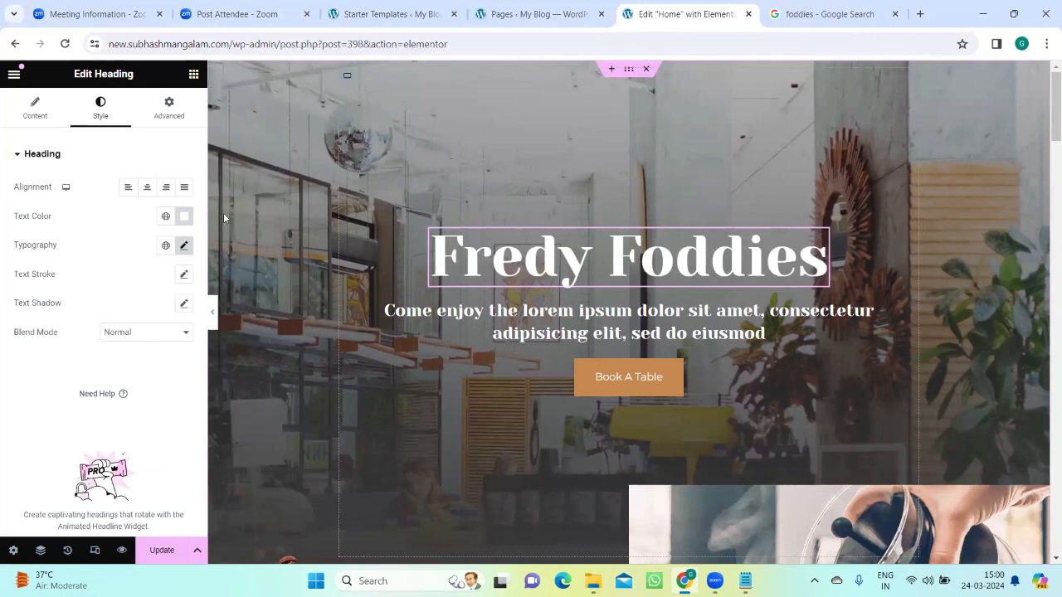
Step: Reselect the hero title and set its typography size to 95 px
click(193, 76)
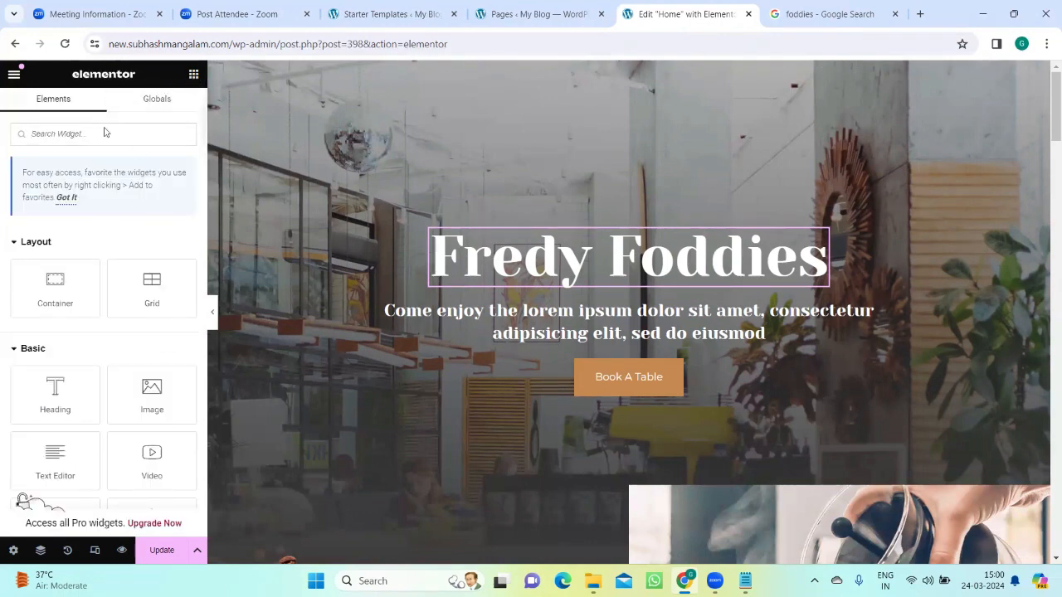
click(597, 246)
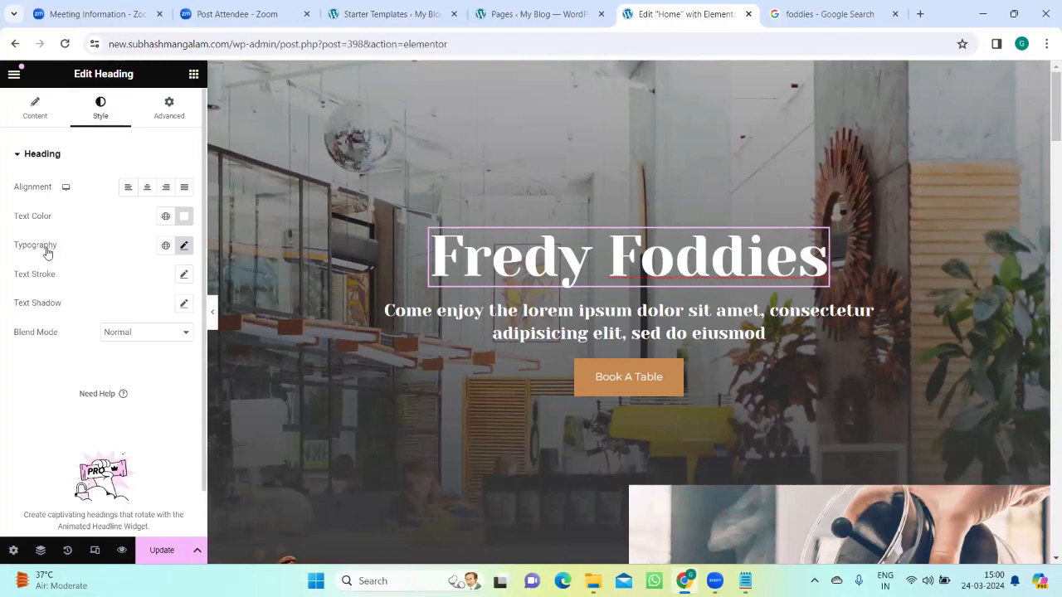
click(184, 247)
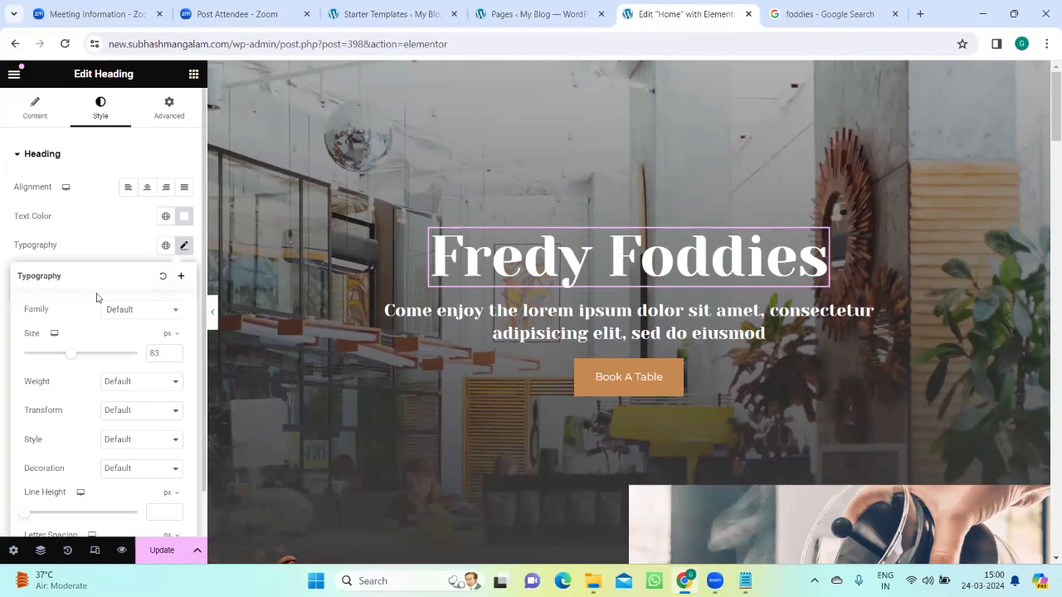
click(67, 353)
drag(70, 357, 75, 356)
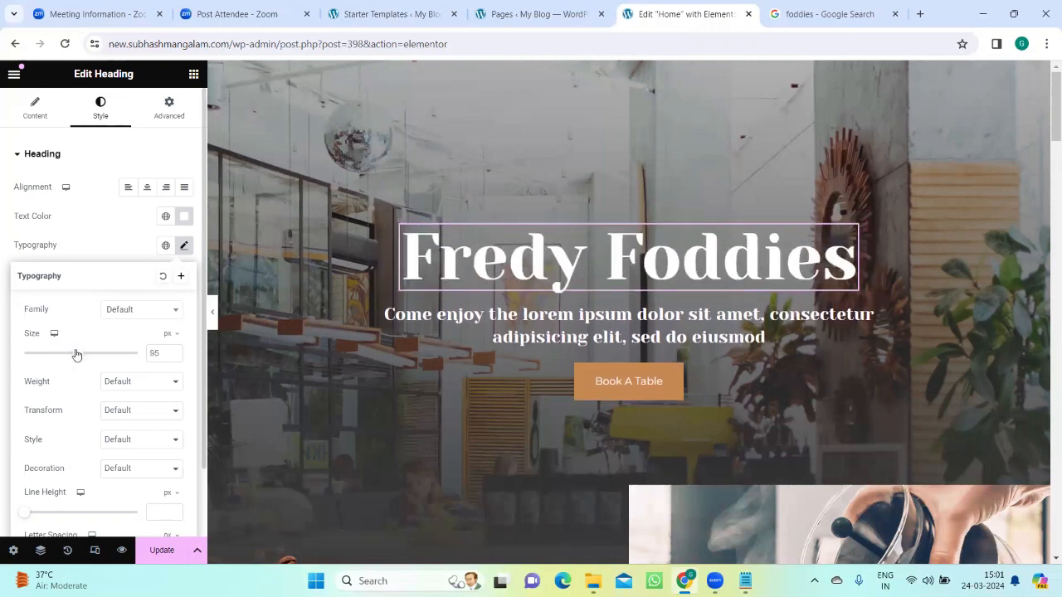
click(530, 139)
Step: Close the "foddies" search tab and replace the hero subtitle with the Freddy Foodies description copied from the ChatGPT tab
click(541, 317)
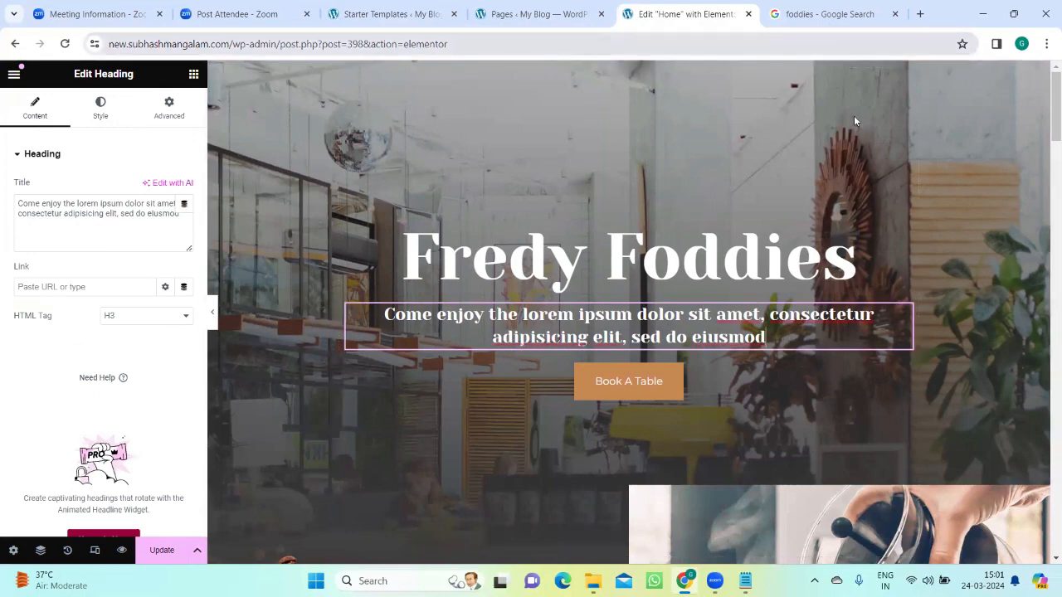
click(851, 17)
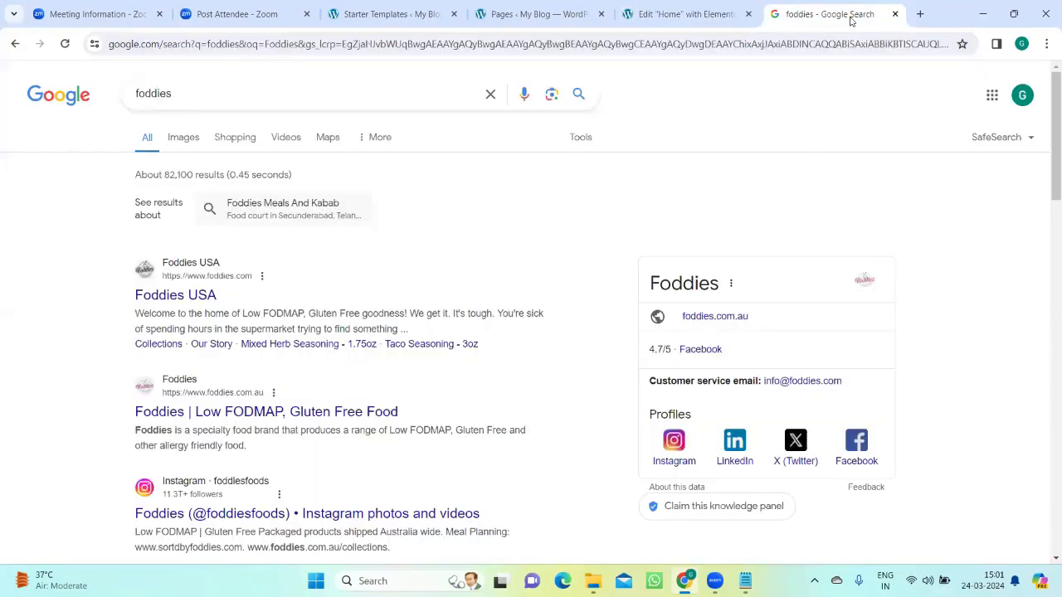
click(894, 14)
click(860, 15)
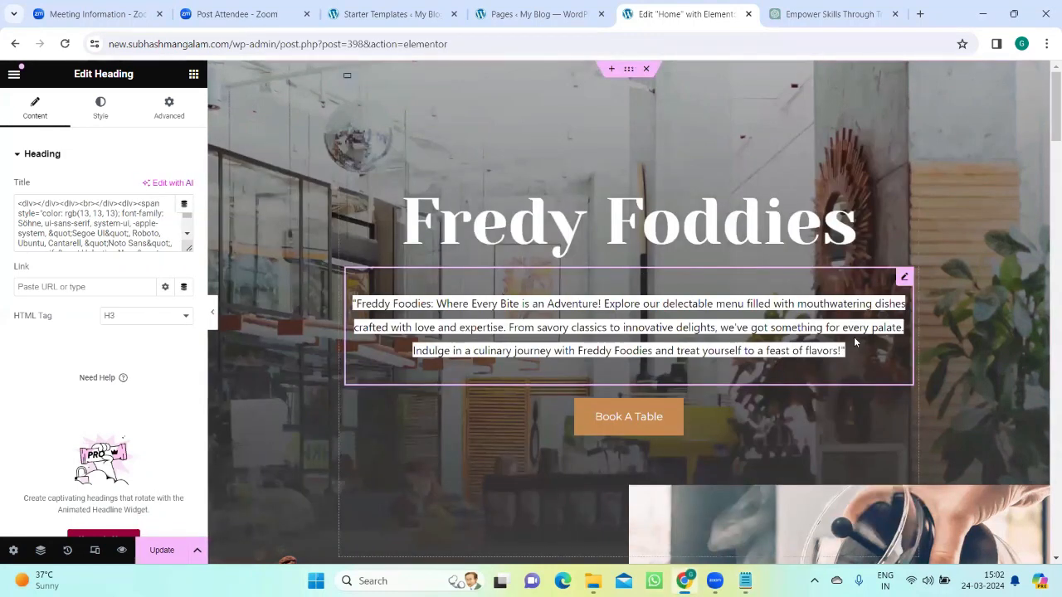
key(Delete)
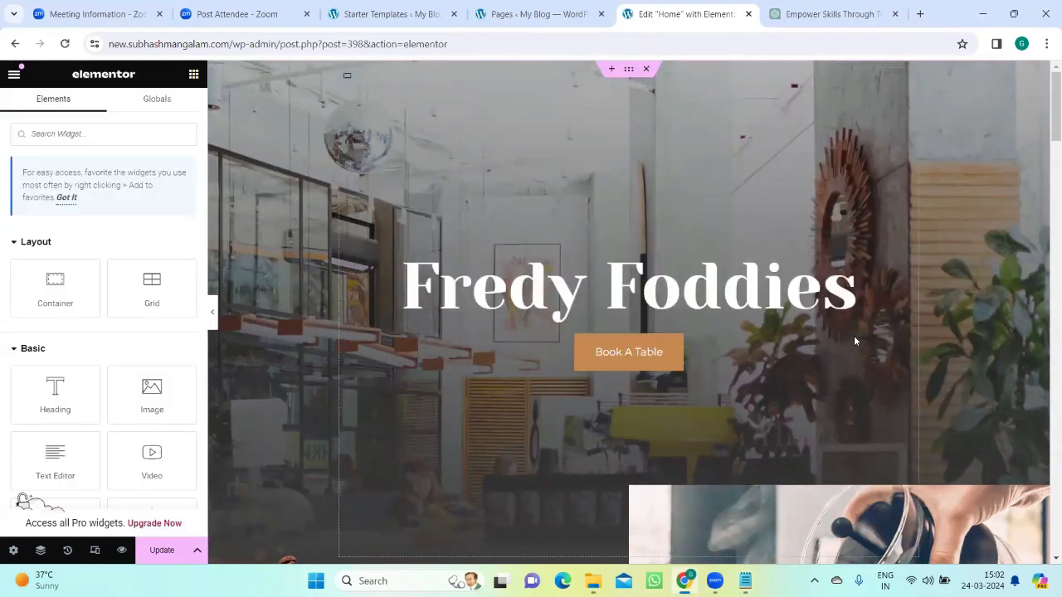
click(751, 320)
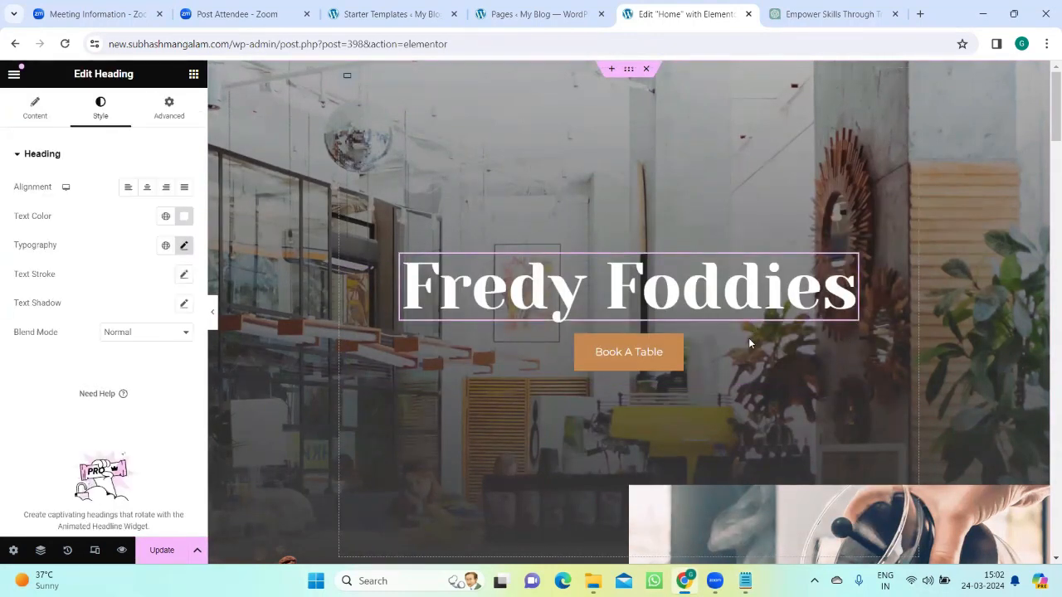
key(ctrl+z)
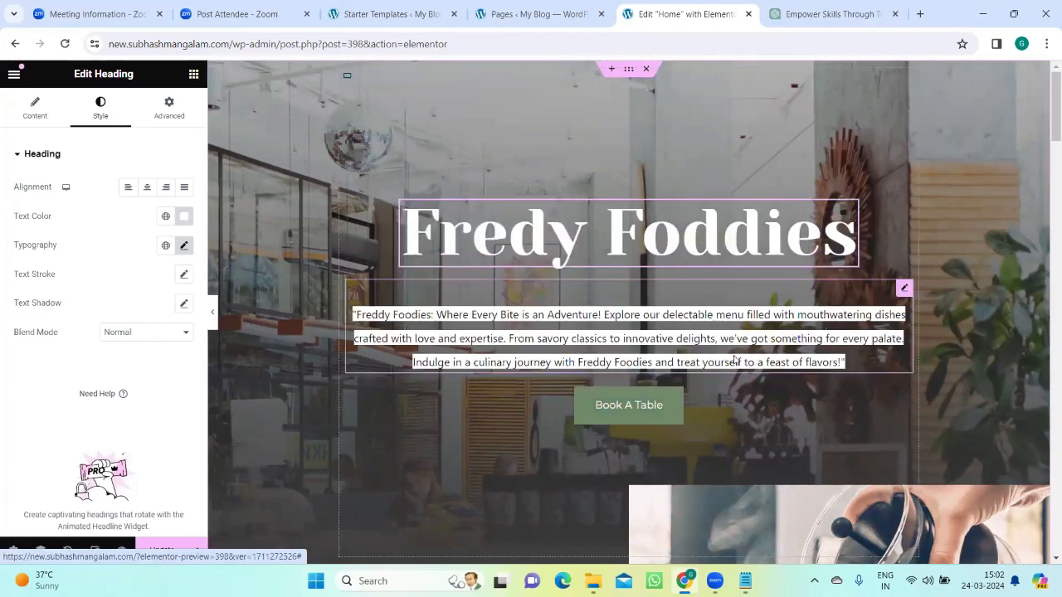
Step: Replace the hero subtitle's formatted text with the unformatted description starting "Freddy Foodies: Where Every Bite is an Adventure!"
click(858, 367)
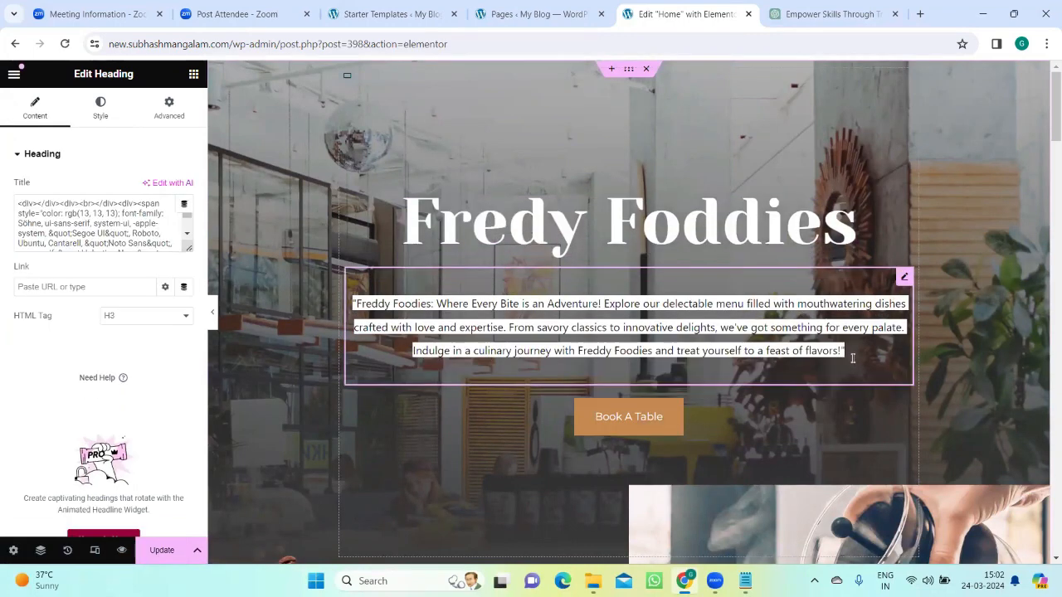
key(shift+Up)
key(shift+Up)
key(shift+Up)
key(ctrl+c)
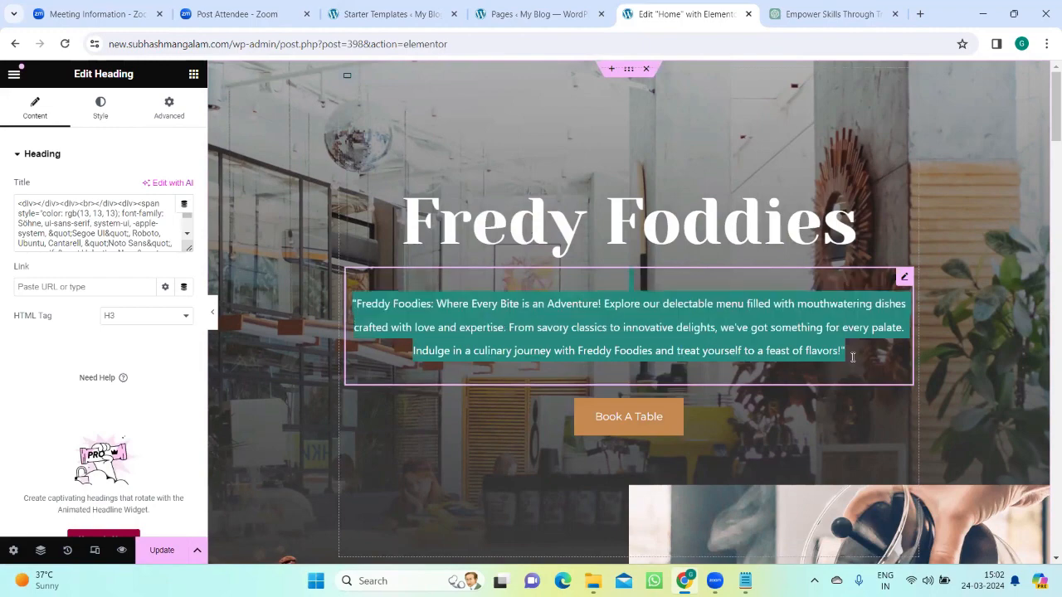
key(BackSpace)
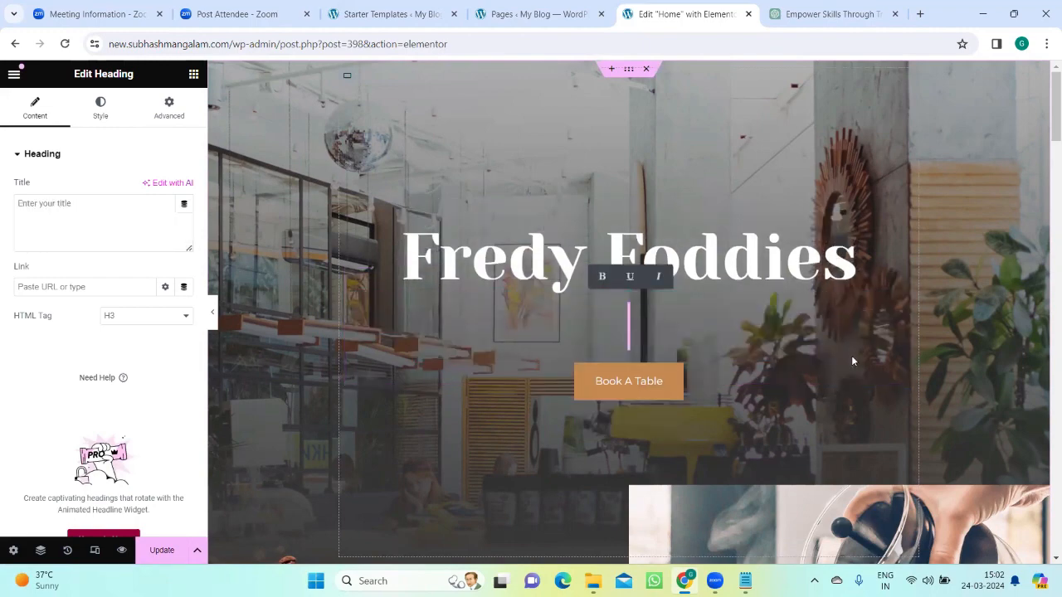
key(ctrl+v)
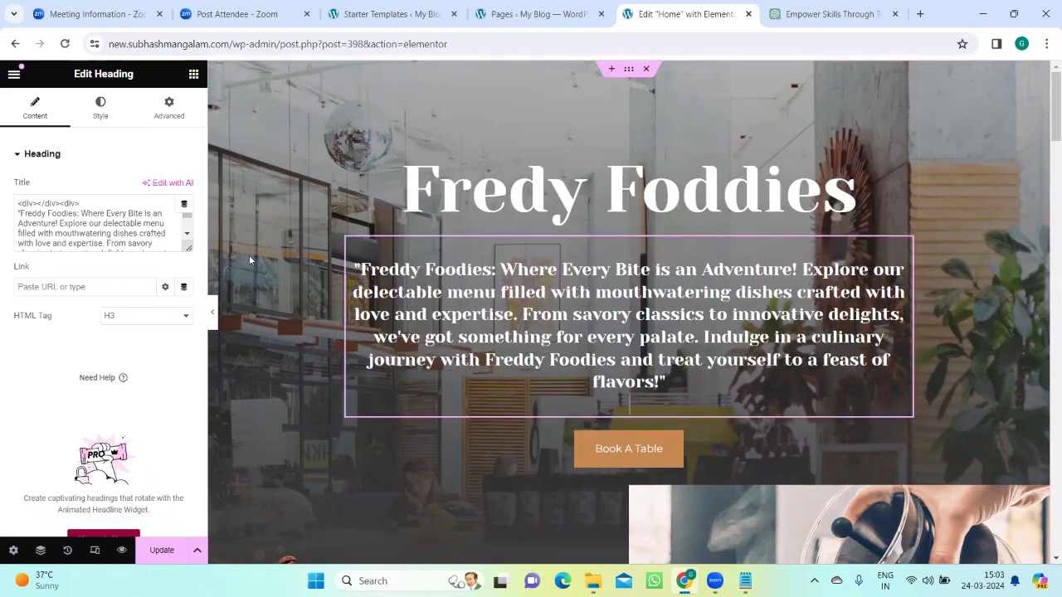
Step: Set the hero subtitle's typography size to 20 px
click(101, 107)
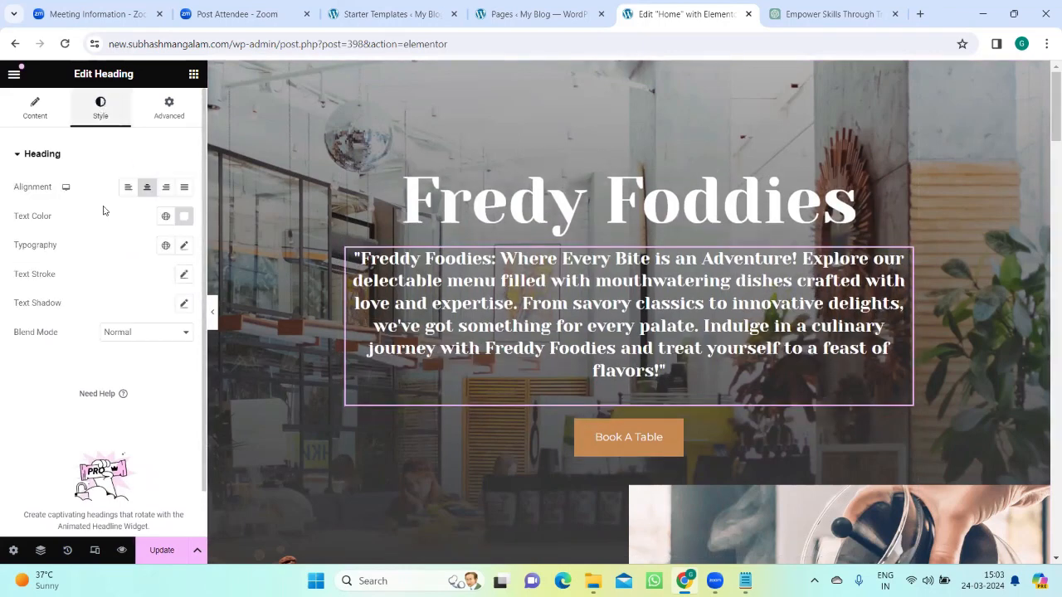
click(183, 248)
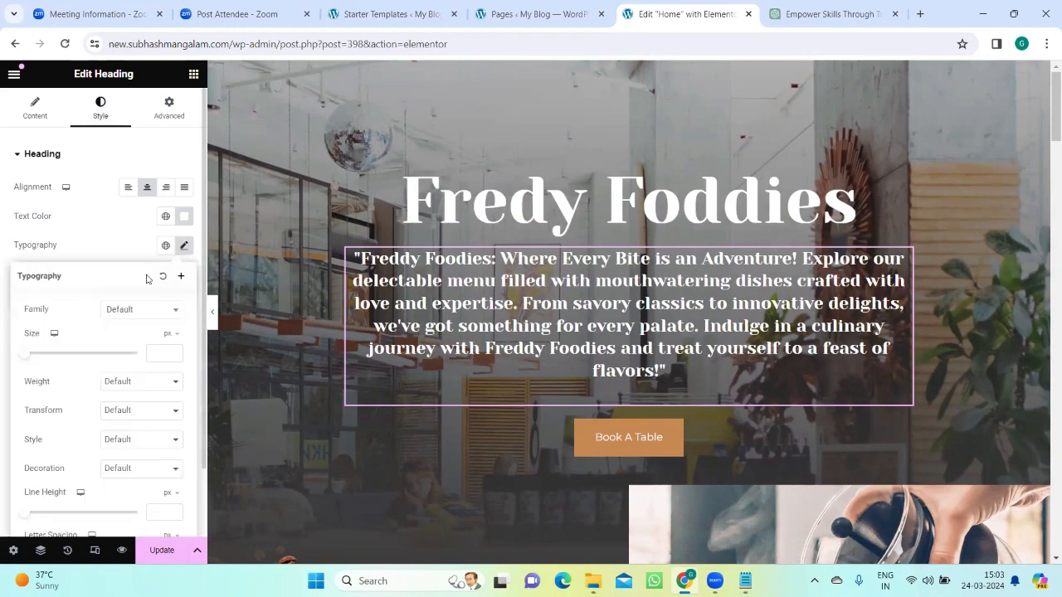
drag(27, 359, 38, 358)
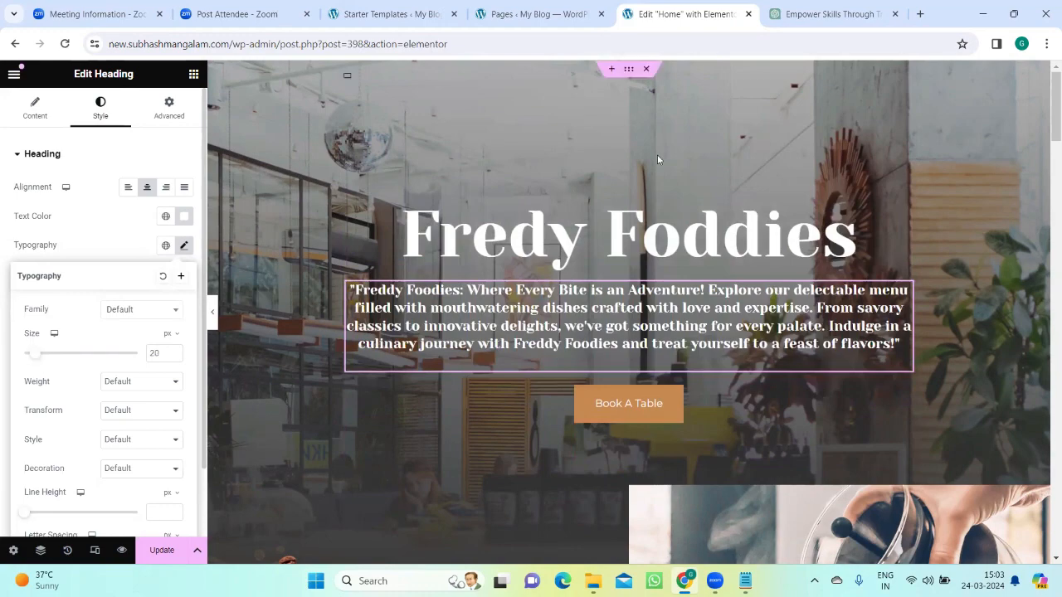
click(748, 111)
Step: Save the home page changes and close the ChatGPT tab
scroll(779, 238, down, 3)
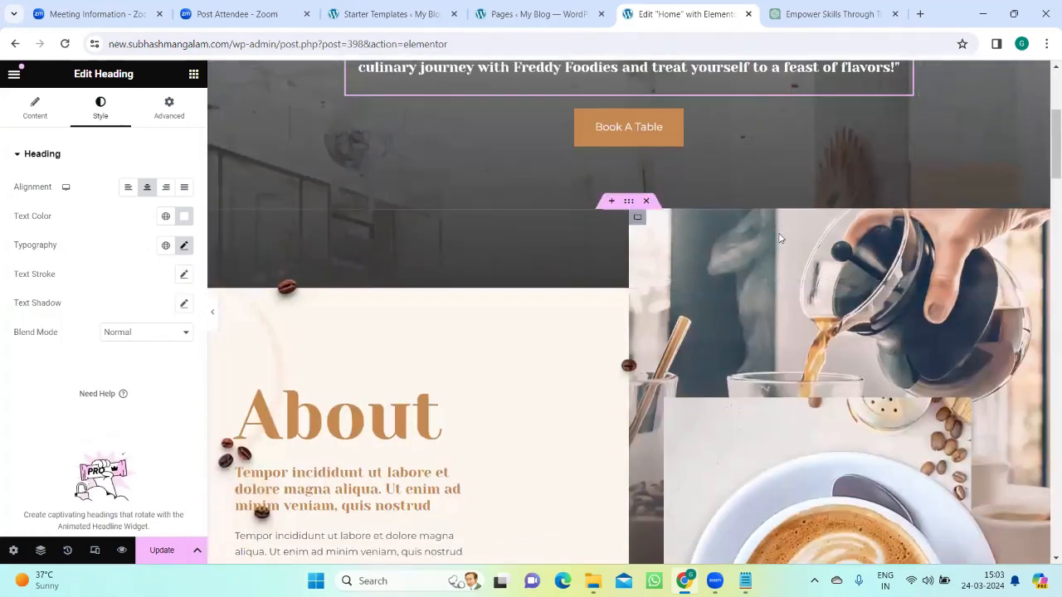
scroll(358, 357, up, 1)
scroll(358, 358, down, 2)
click(159, 552)
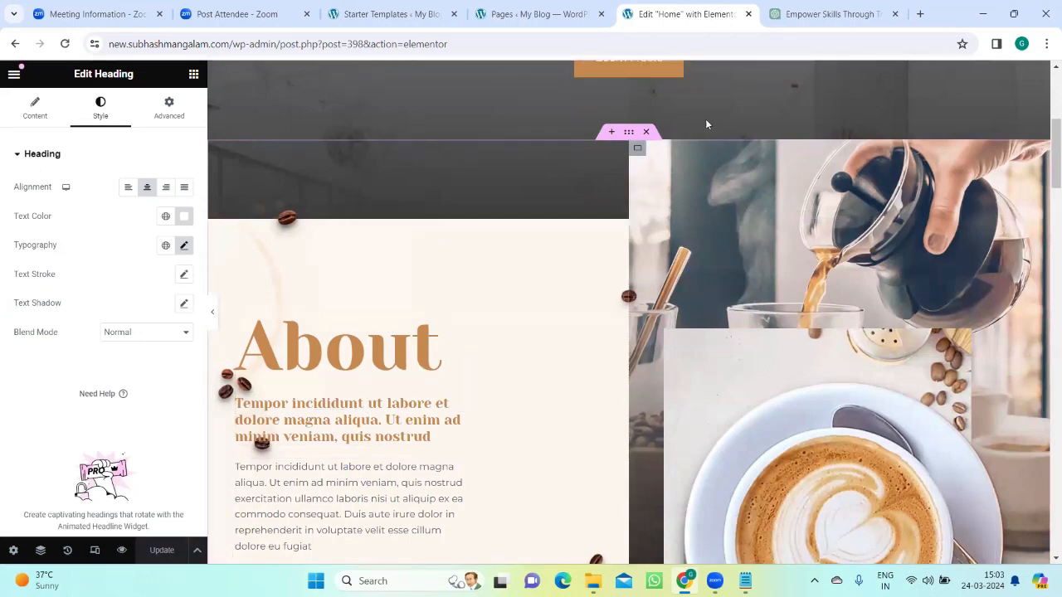
click(894, 14)
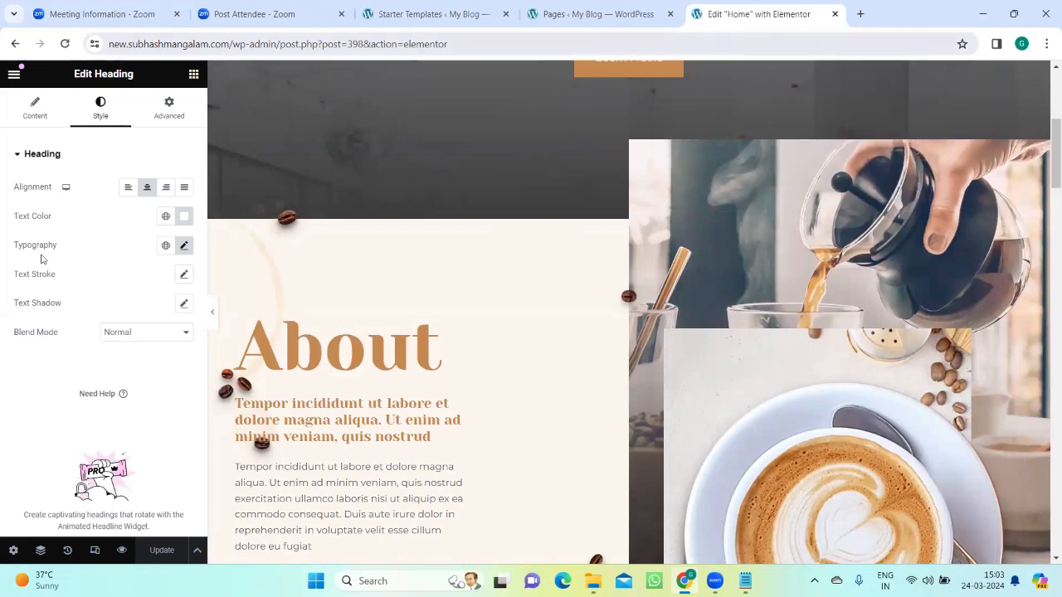
click(604, 10)
click(452, 10)
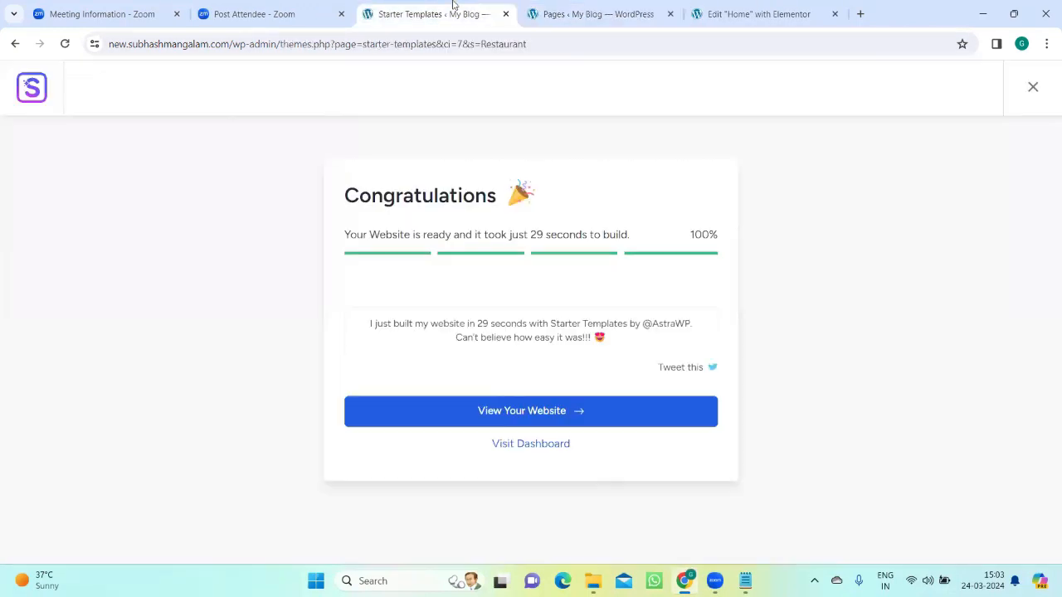
click(730, 12)
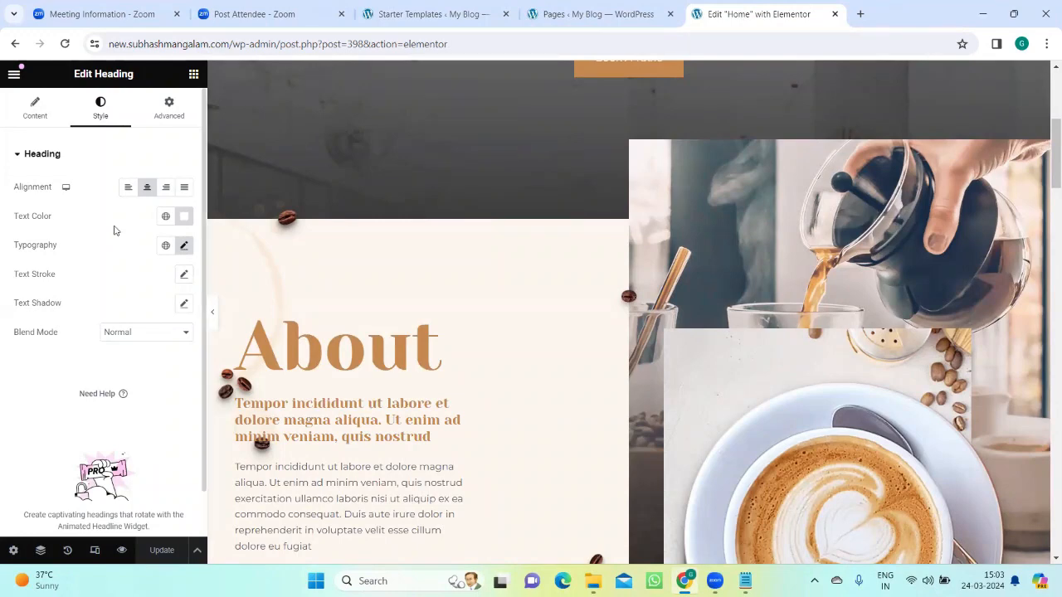
scroll(467, 367, down, 3)
scroll(486, 363, up, 6)
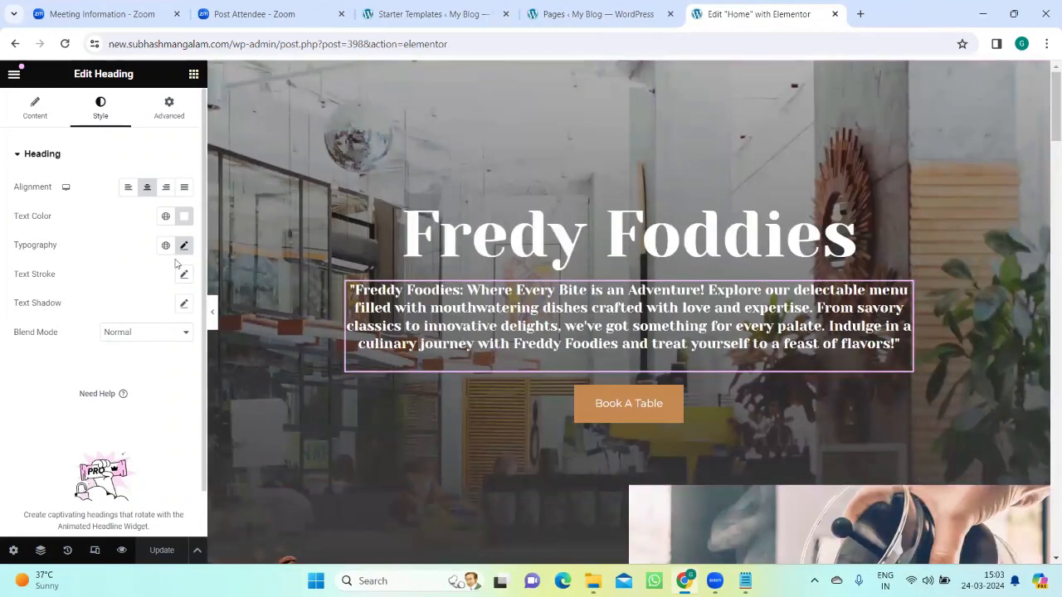
Step: Exit Elementor to the WordPress page editor without choosing an exit destination, and dismiss the block editor's welcome guide
click(14, 75)
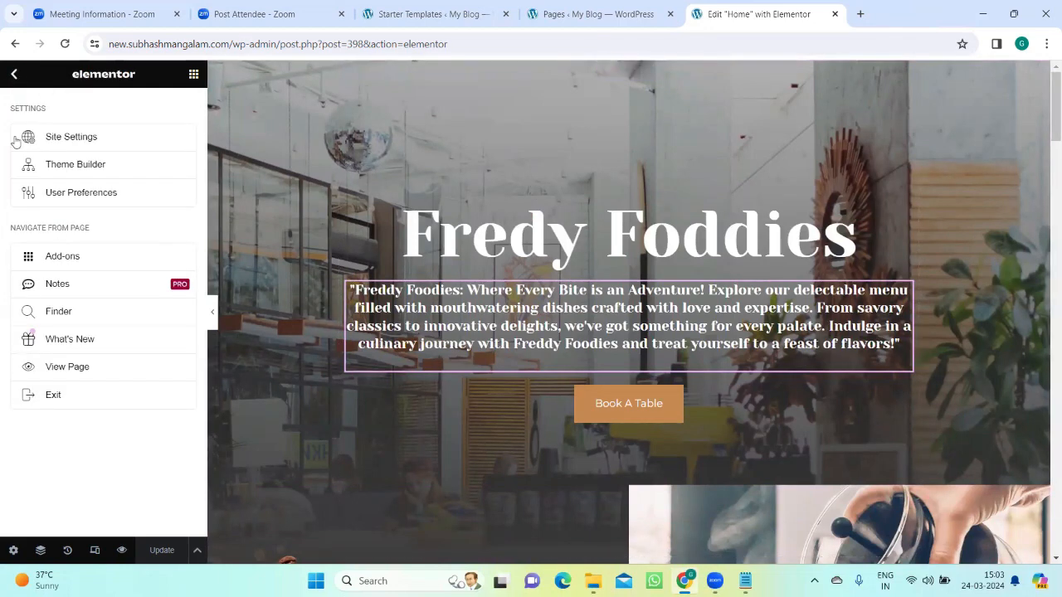
click(55, 395)
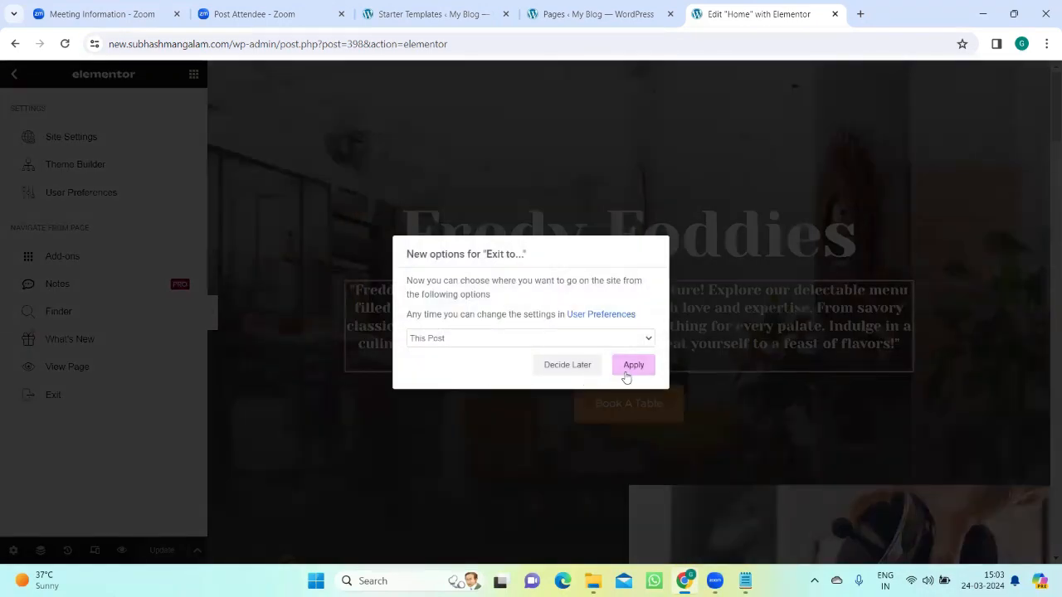
click(585, 366)
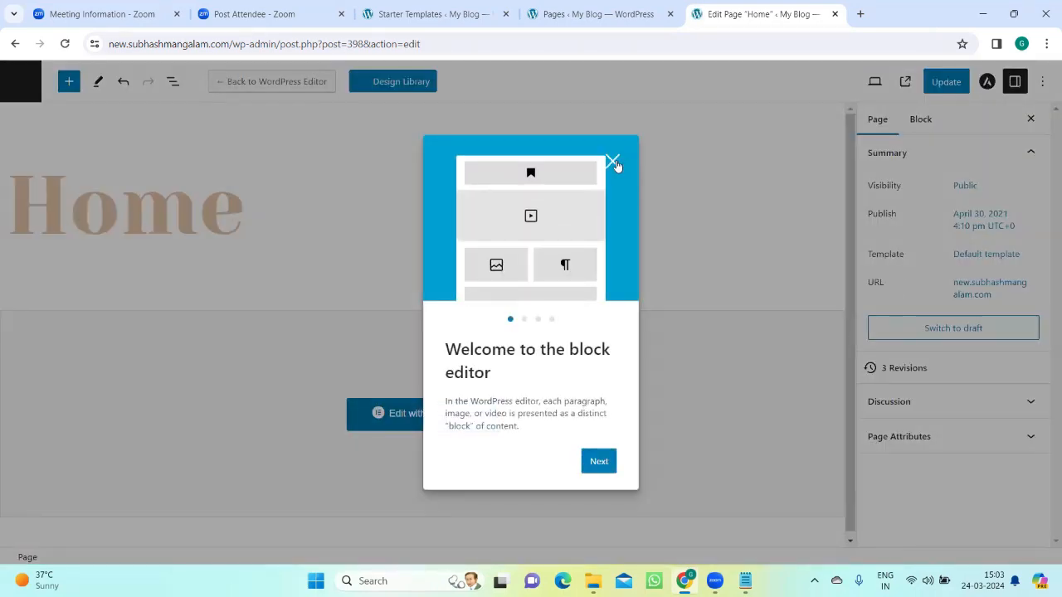
click(612, 162)
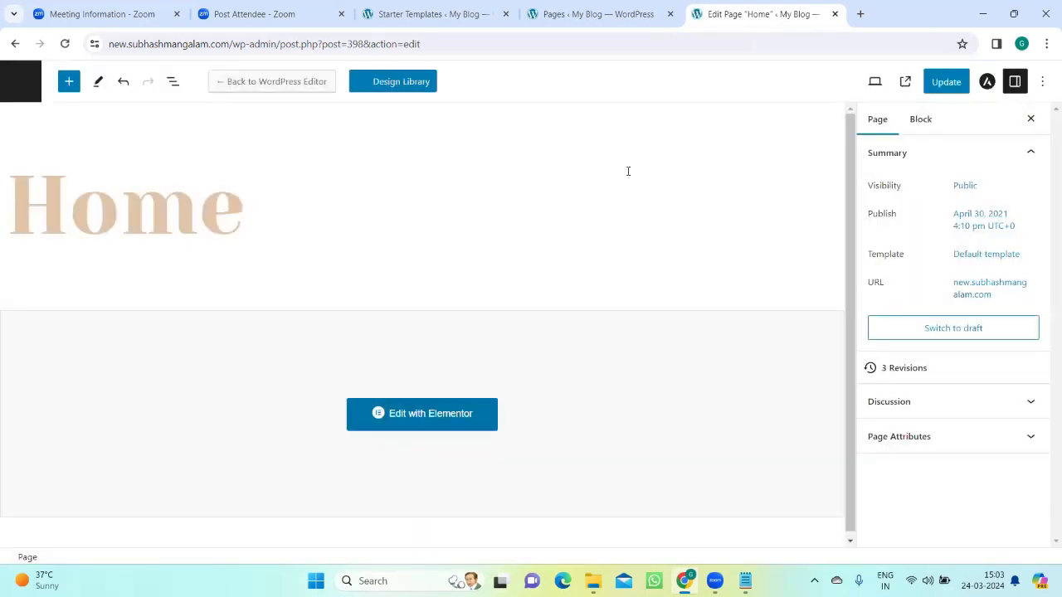
Step: Leave the page editor for the Pages list without saving, and open the live site in a new browser tab
click(20, 84)
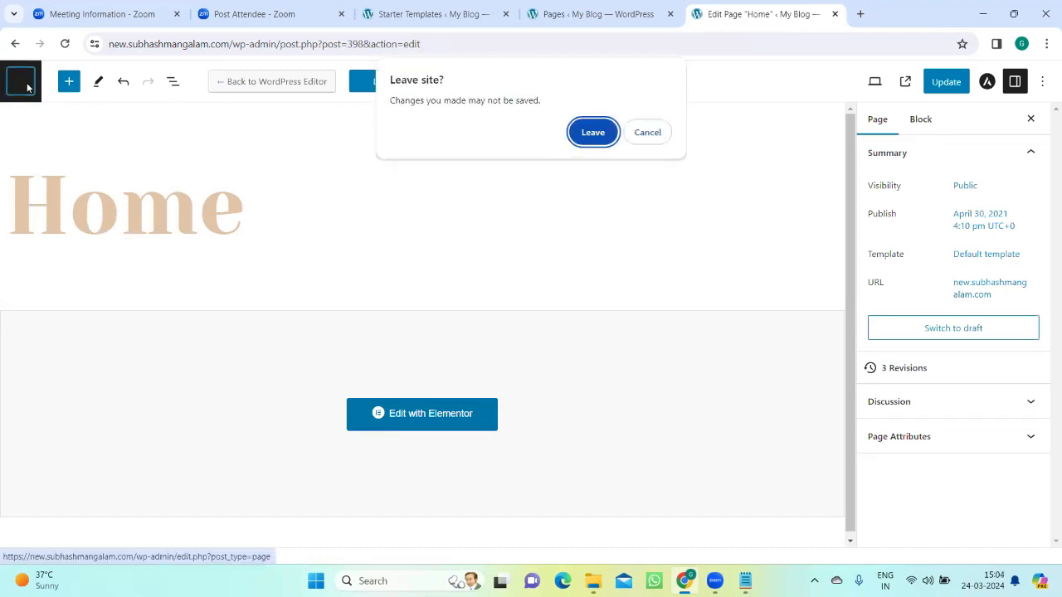
click(592, 134)
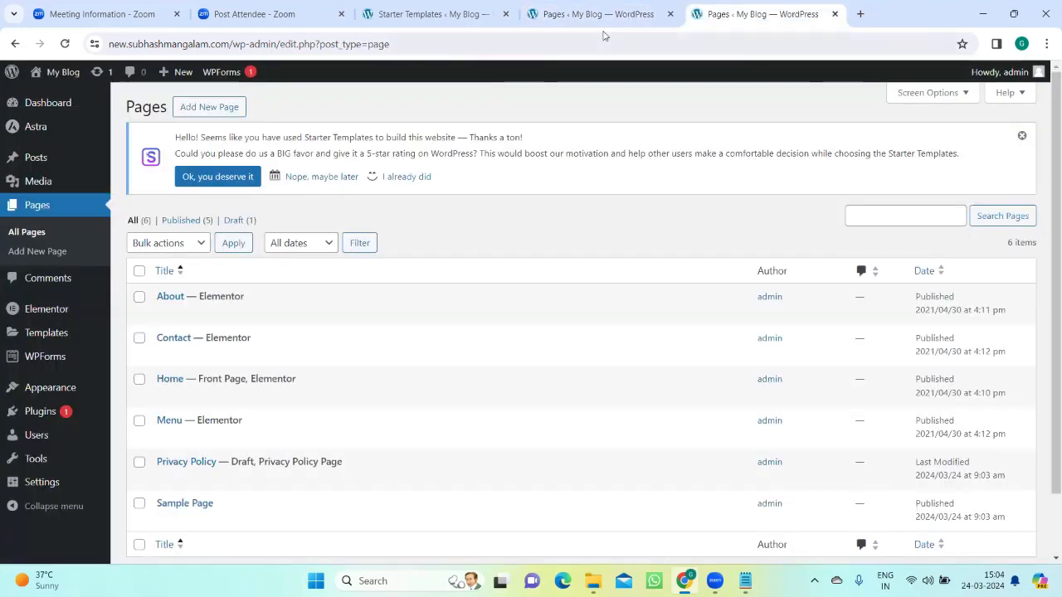
right_click(37, 77)
click(70, 91)
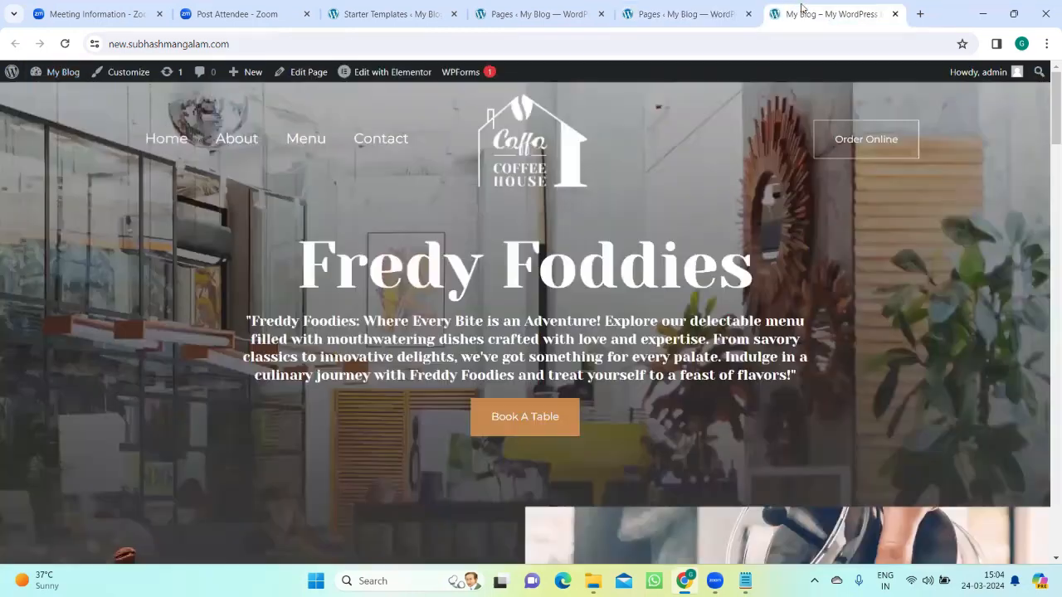
click(829, 14)
click(692, 14)
click(785, 15)
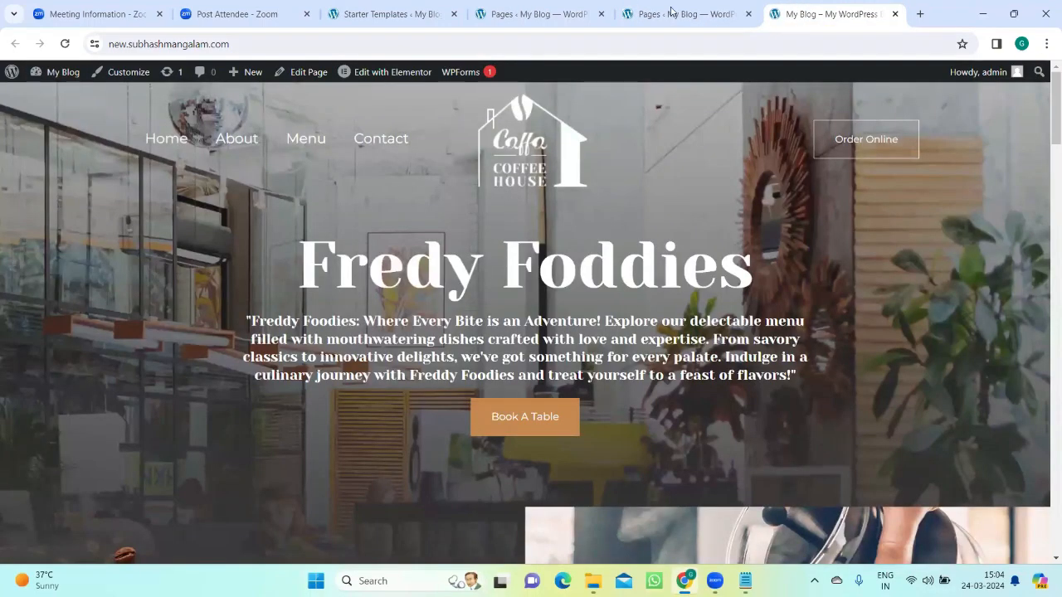
Step: Examine the live home page's hero title and subtitle, then its About, Featured Menu and Reviews sections
scroll(515, 410, down, 2)
scroll(516, 386, up, 2)
scroll(597, 355, down, 5)
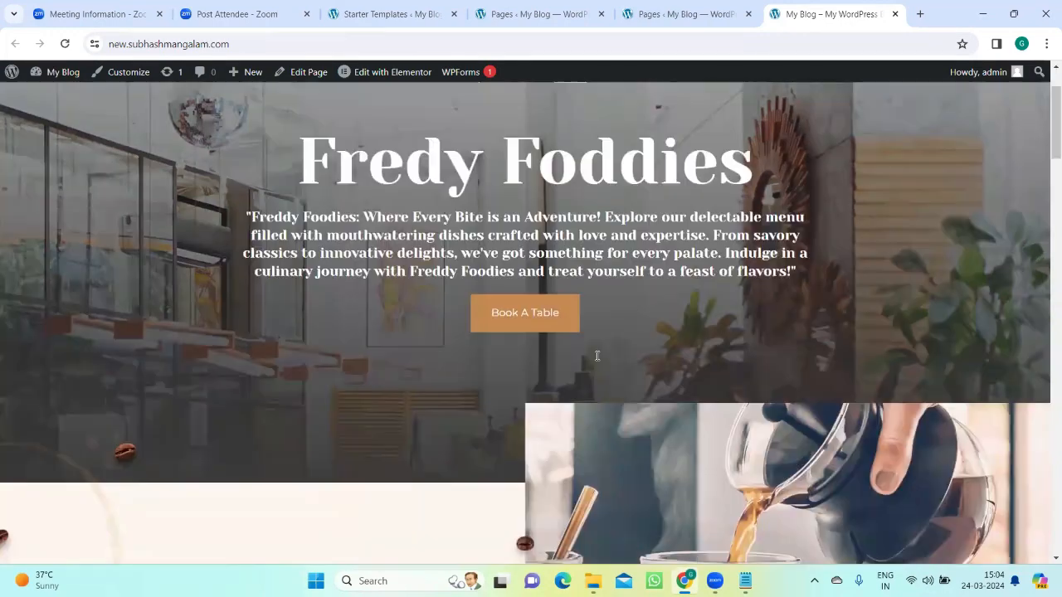
scroll(340, 440, down, 2)
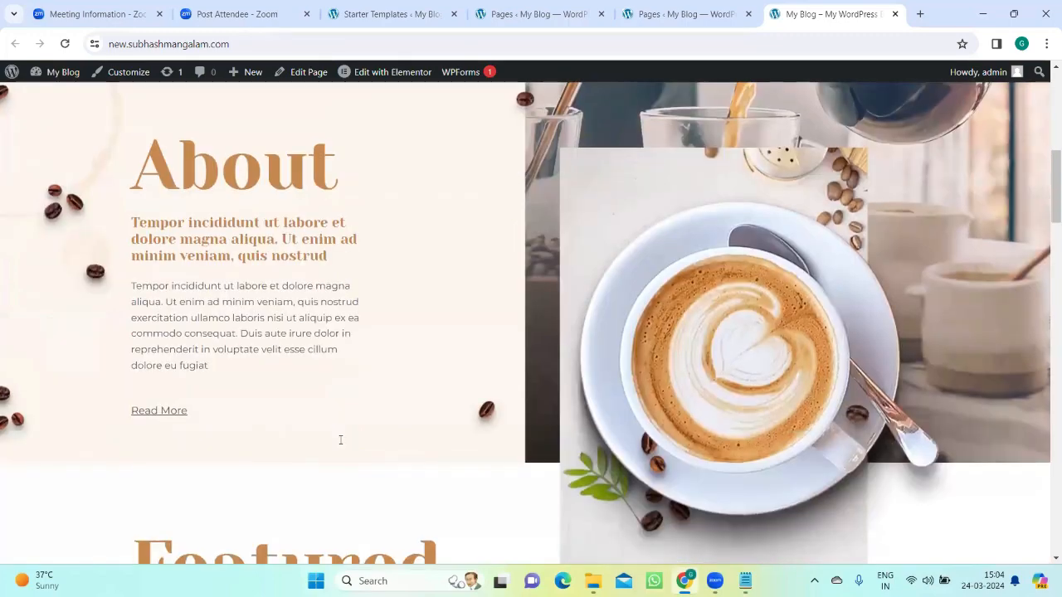
scroll(589, 393, up, 6)
scroll(491, 388, up, 1)
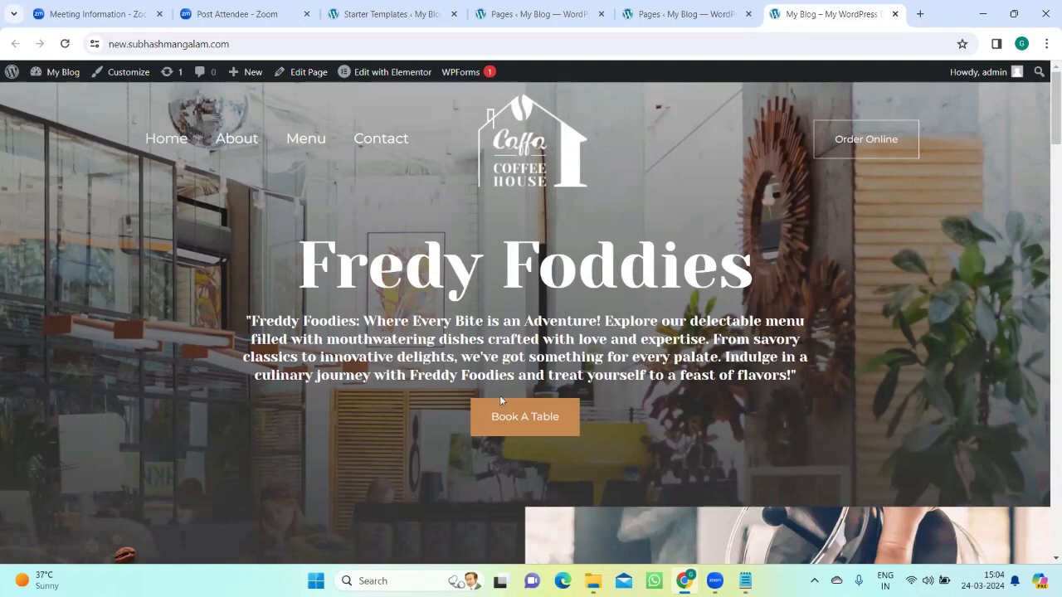
scroll(499, 395, down, 2)
scroll(499, 404, down, 3)
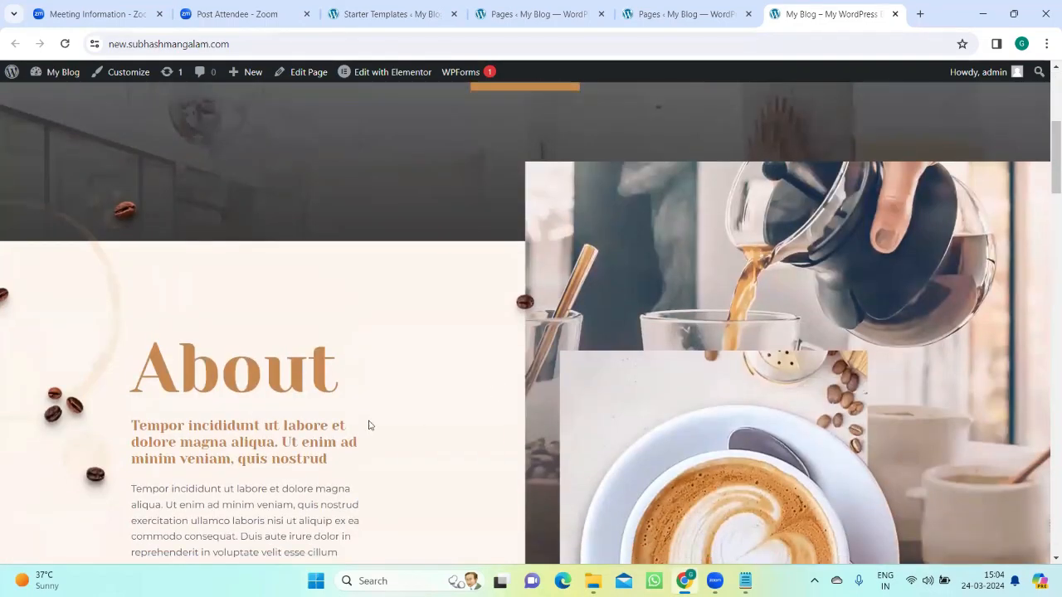
scroll(319, 417, down, 3)
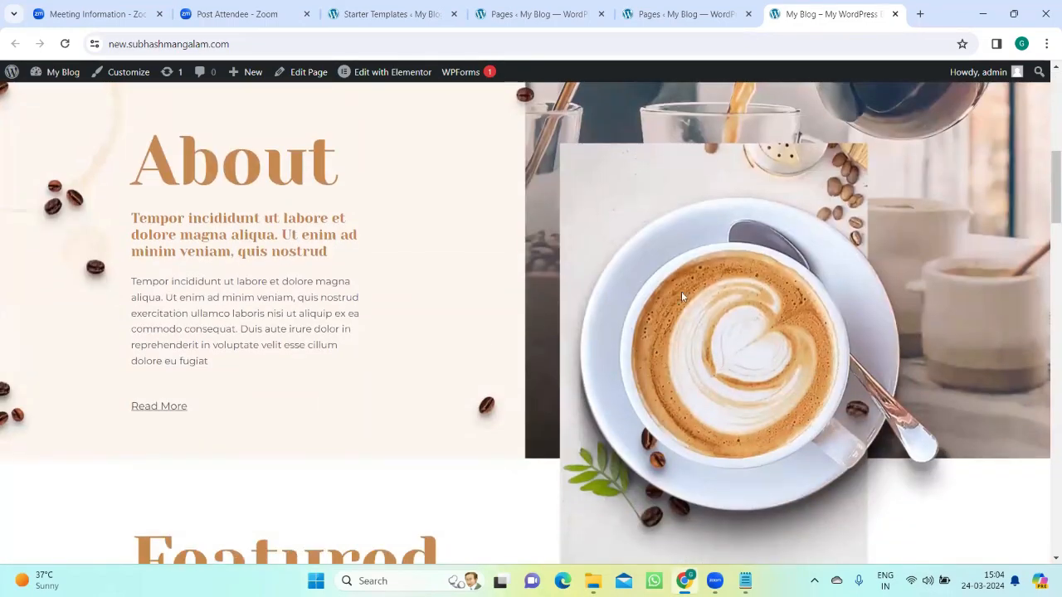
scroll(749, 331, down, 4)
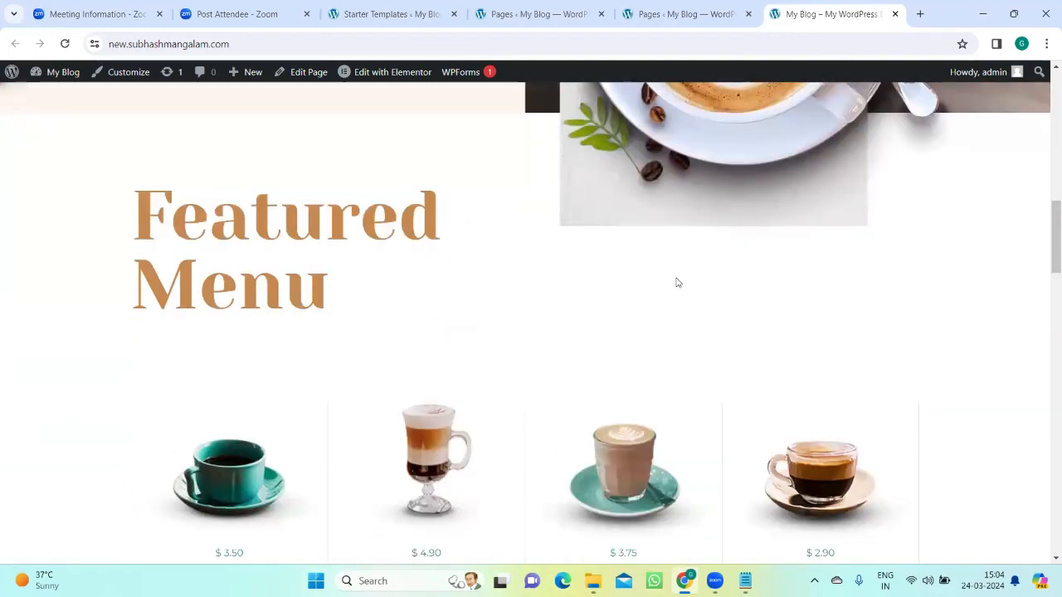
scroll(697, 275, up, 3)
scroll(311, 421, down, 3)
scroll(308, 428, down, 8)
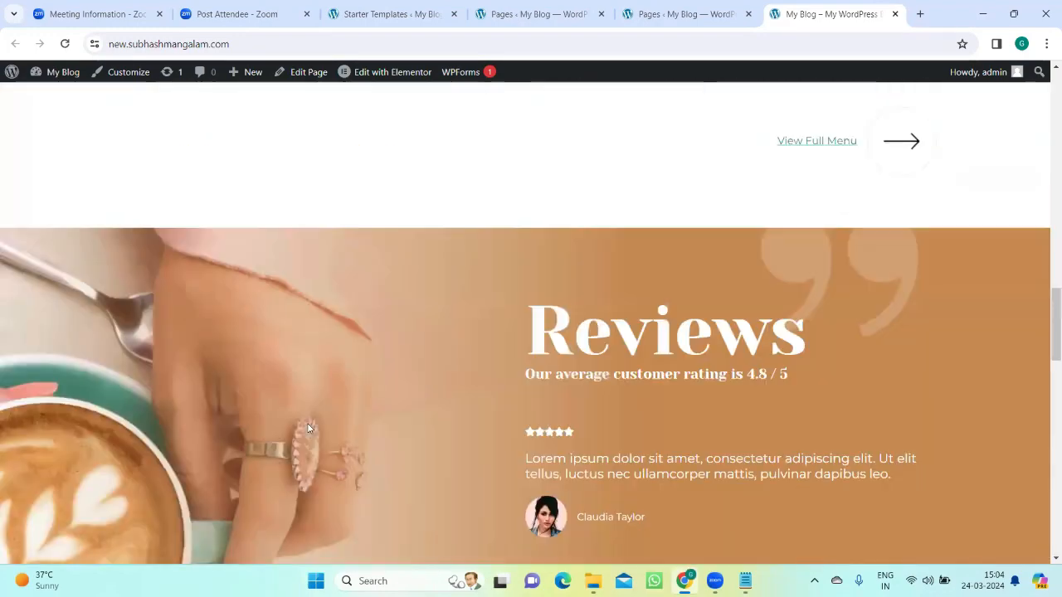
scroll(307, 426, up, 9)
scroll(332, 419, down, 2)
scroll(320, 420, down, 1)
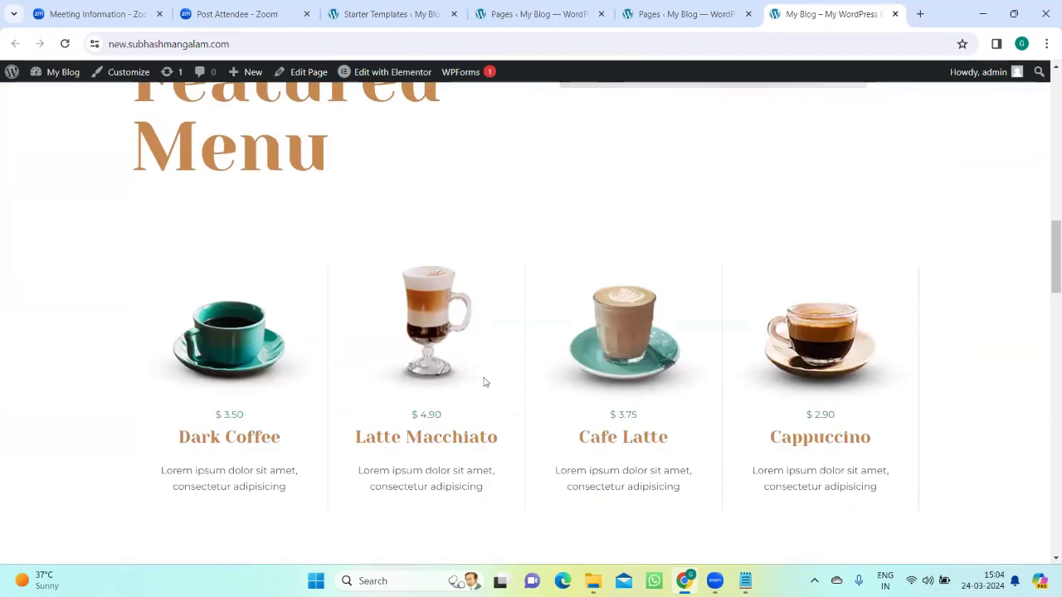
Step: Examine the live home page again, comparing its hero banner and Book A Table button with the About and Featured Menu sections
scroll(474, 393, down, 8)
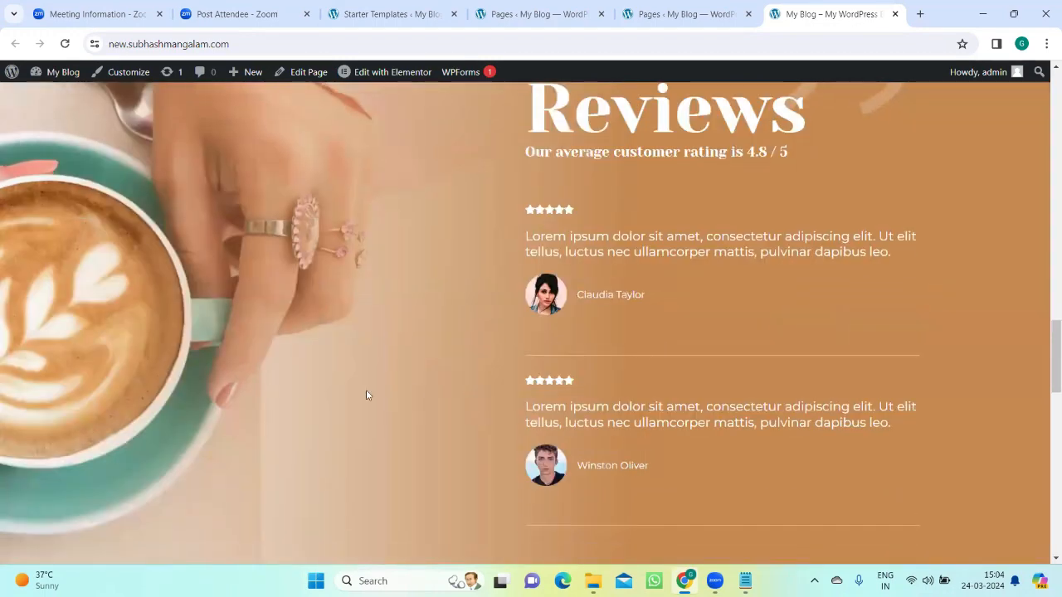
scroll(407, 389, up, 8)
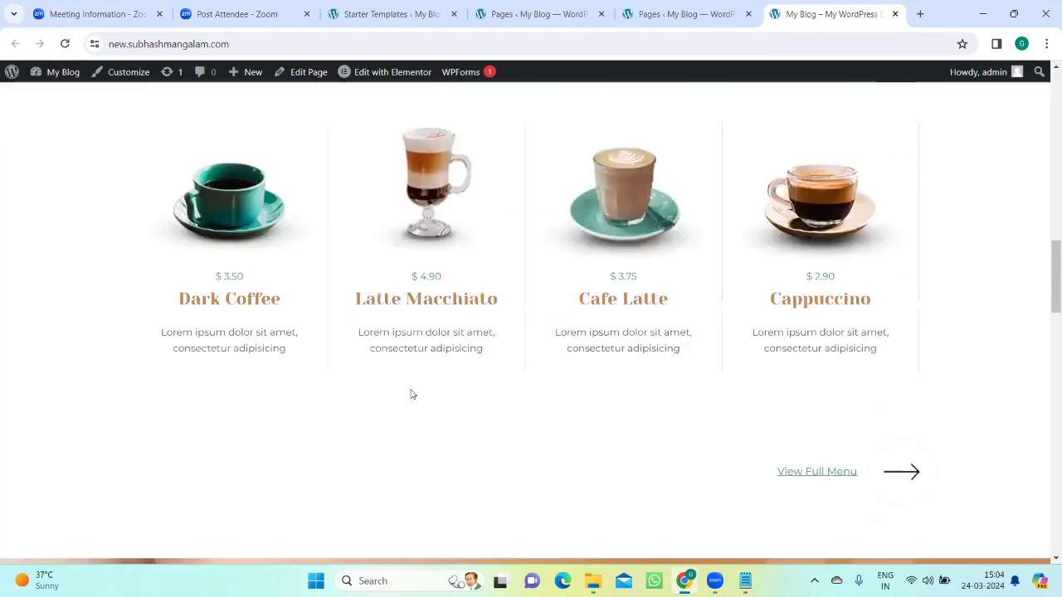
scroll(411, 394, up, 3)
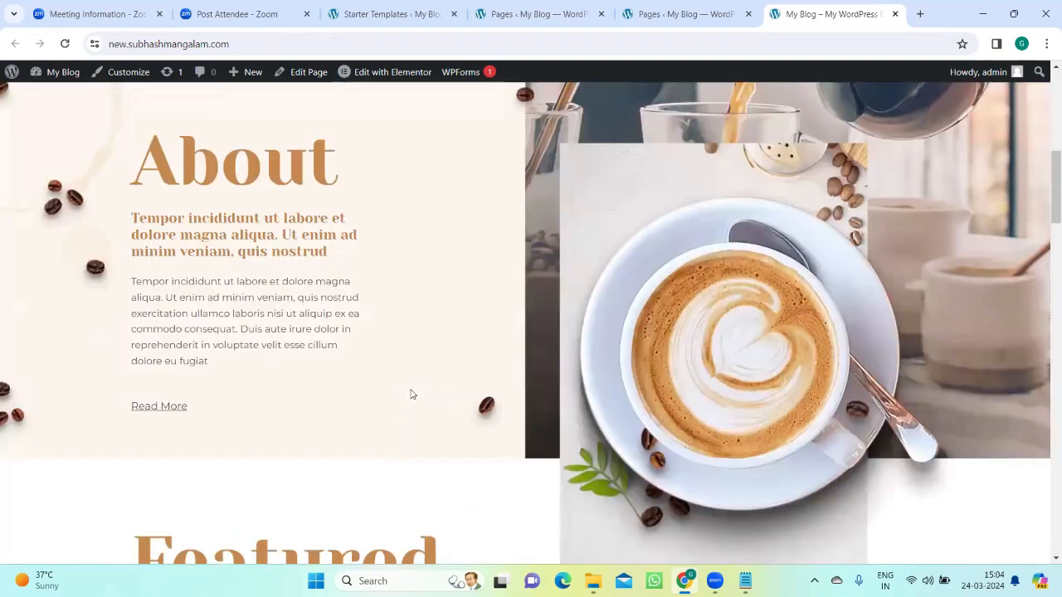
scroll(410, 394, up, 1)
scroll(412, 393, up, 5)
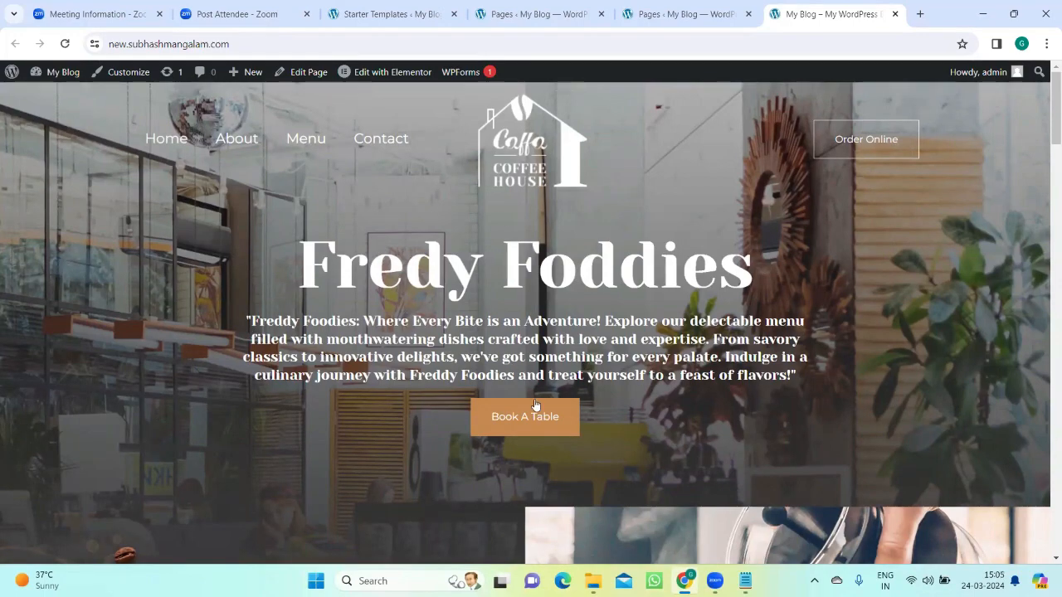
scroll(535, 407, down, 12)
scroll(560, 434, down, 2)
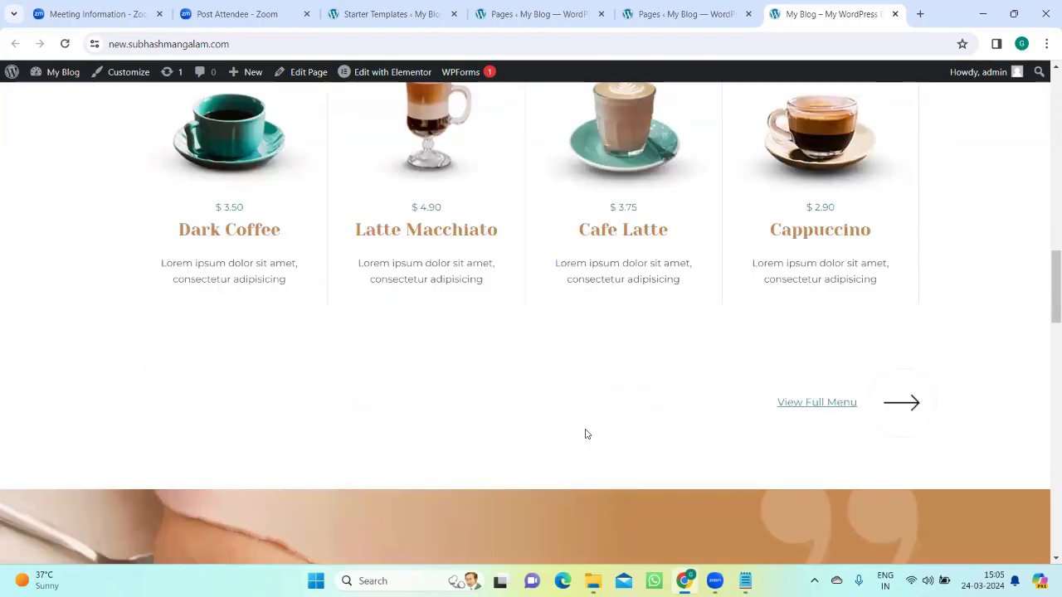
scroll(581, 434, up, 15)
scroll(572, 427, down, 8)
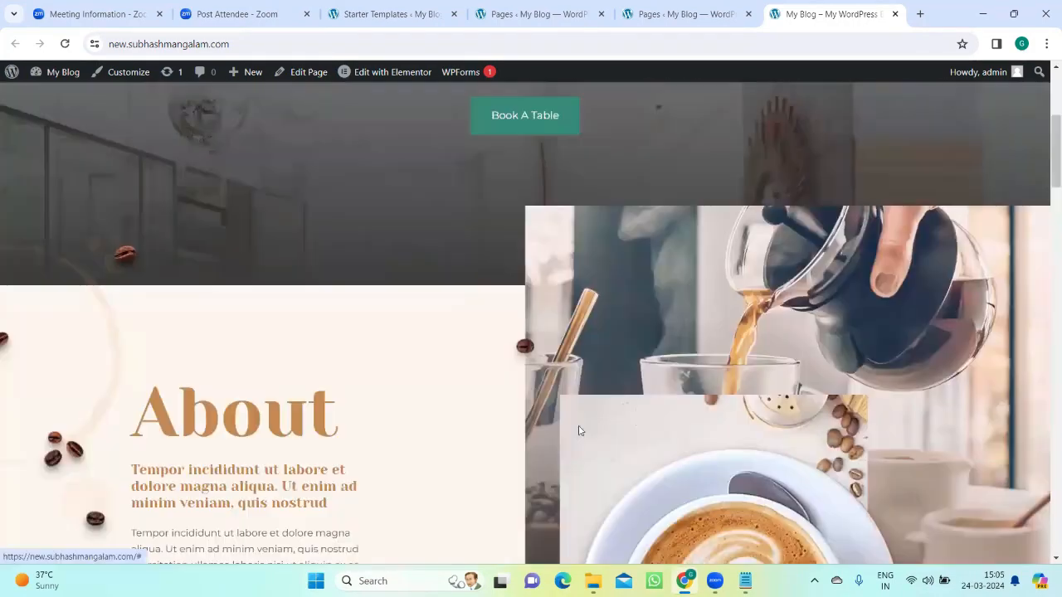
scroll(576, 427, up, 8)
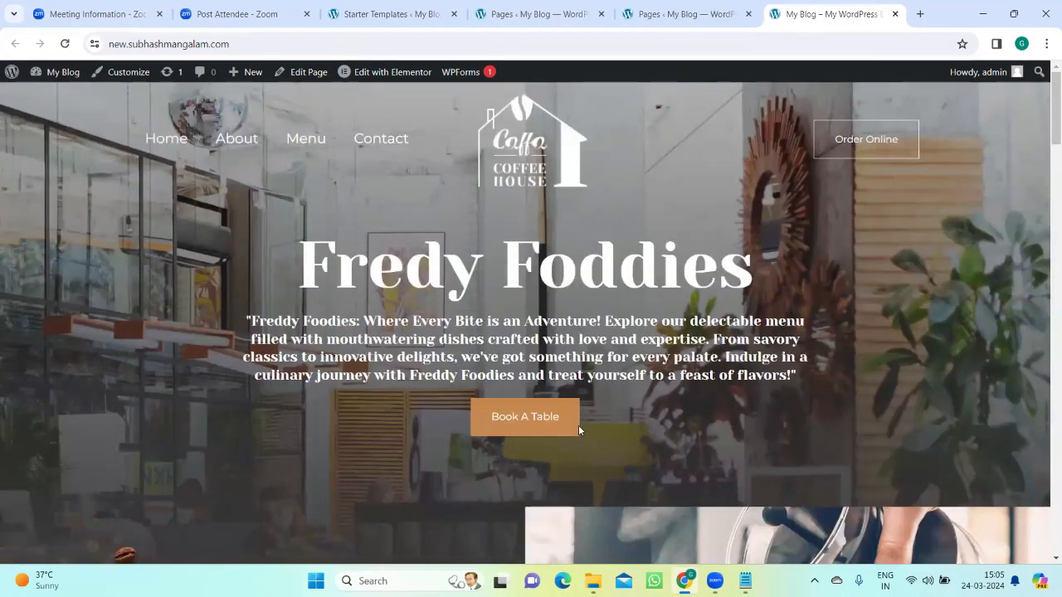
scroll(714, 307, down, 3)
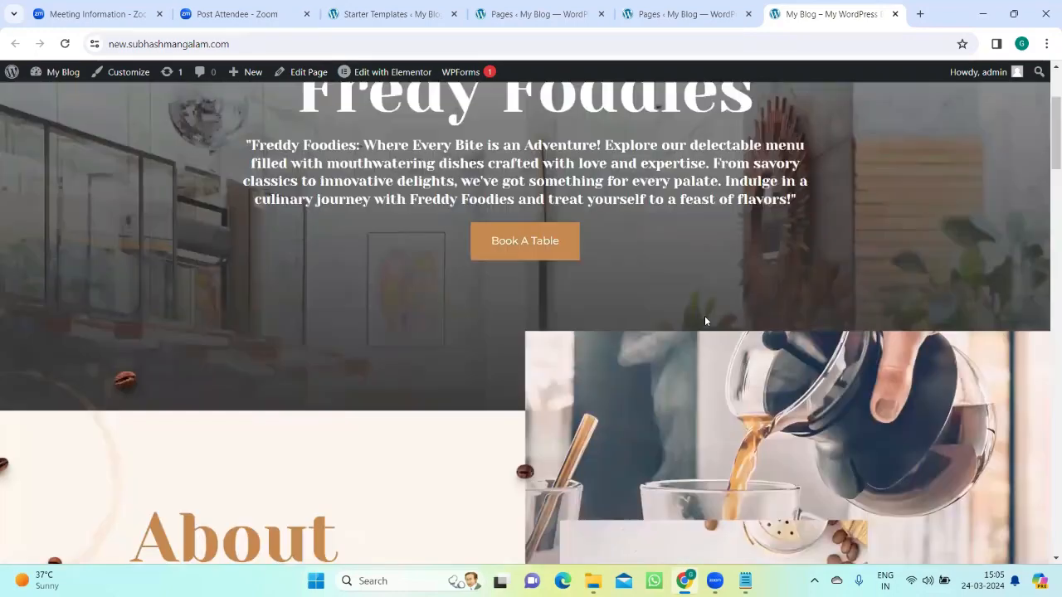
scroll(625, 242, up, 3)
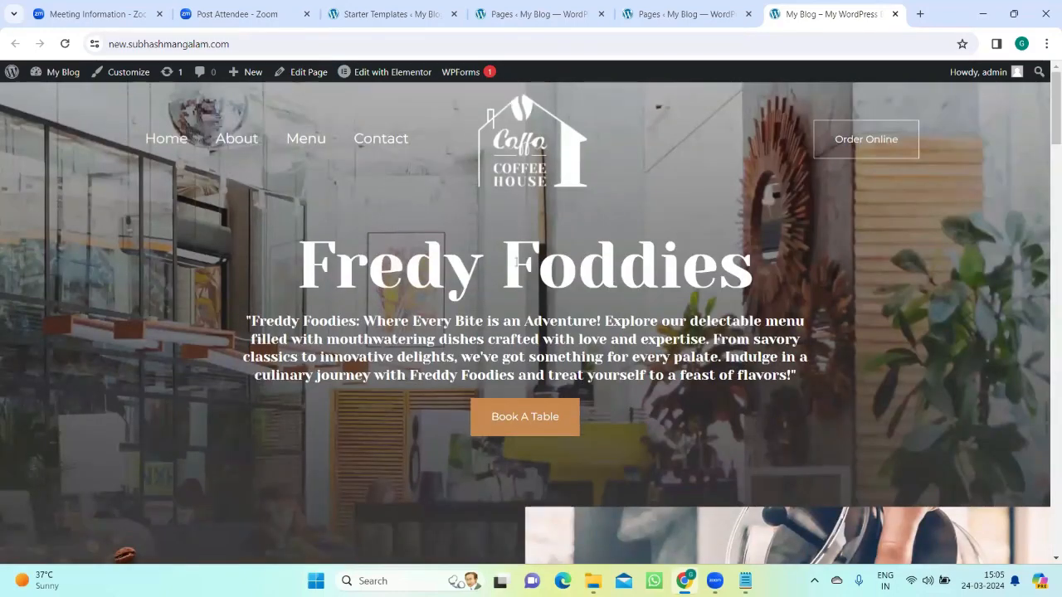
scroll(639, 280, down, 5)
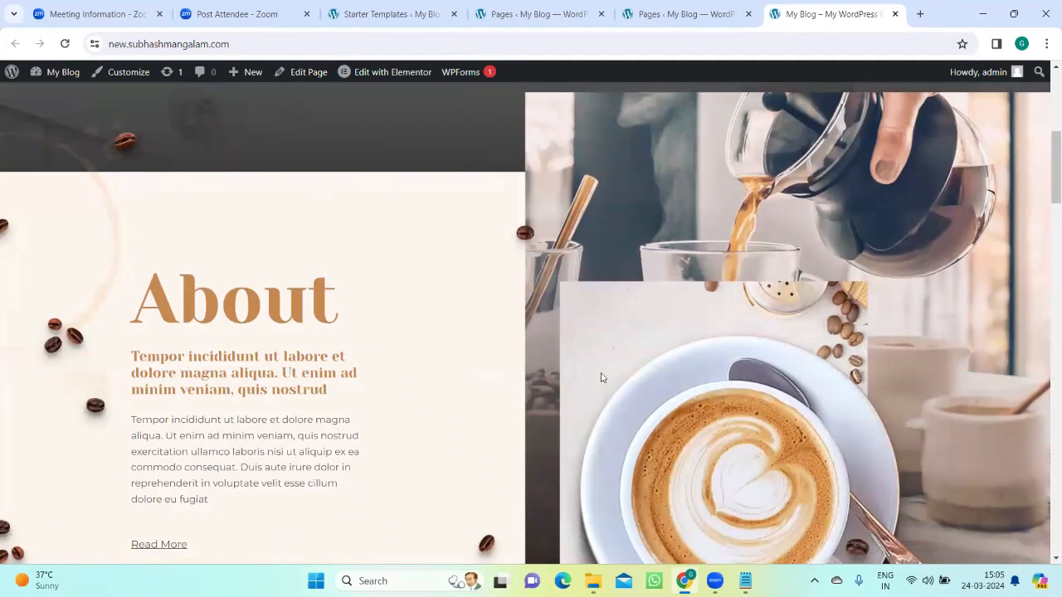
scroll(737, 357, up, 2)
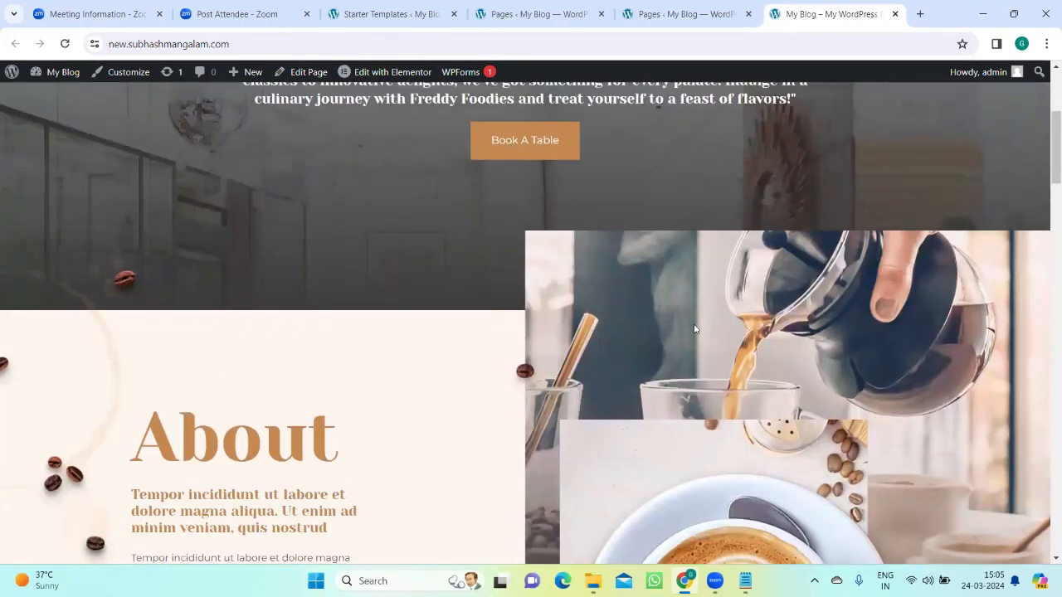
scroll(786, 416, down, 3)
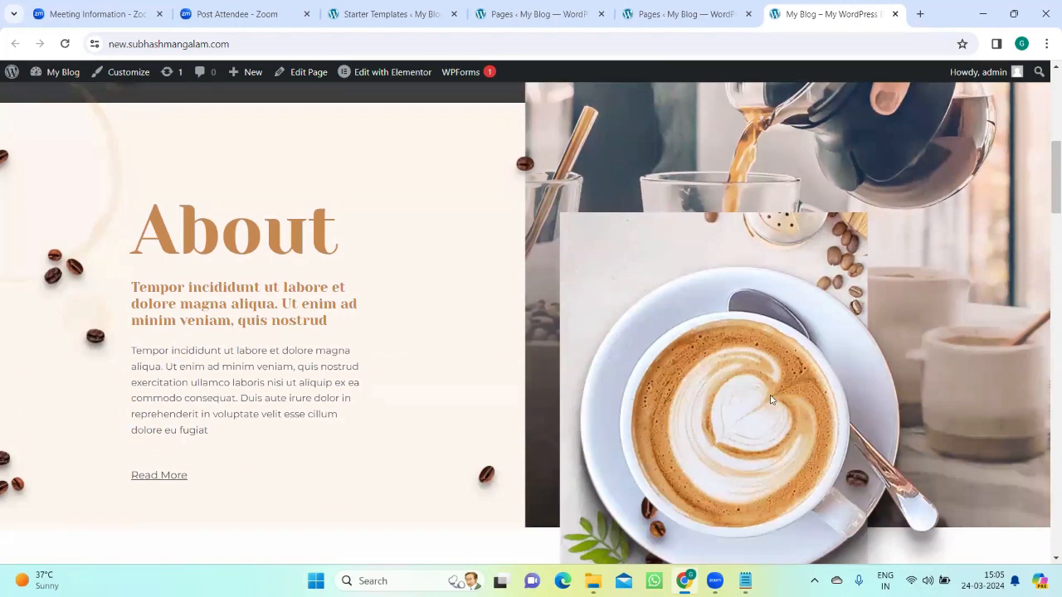
Step: Review the live home page from Featured Menu through Reviews, Buy For Home! and Instagram to the footer, and glance at the Pages list
scroll(713, 371, down, 4)
scroll(580, 369, down, 3)
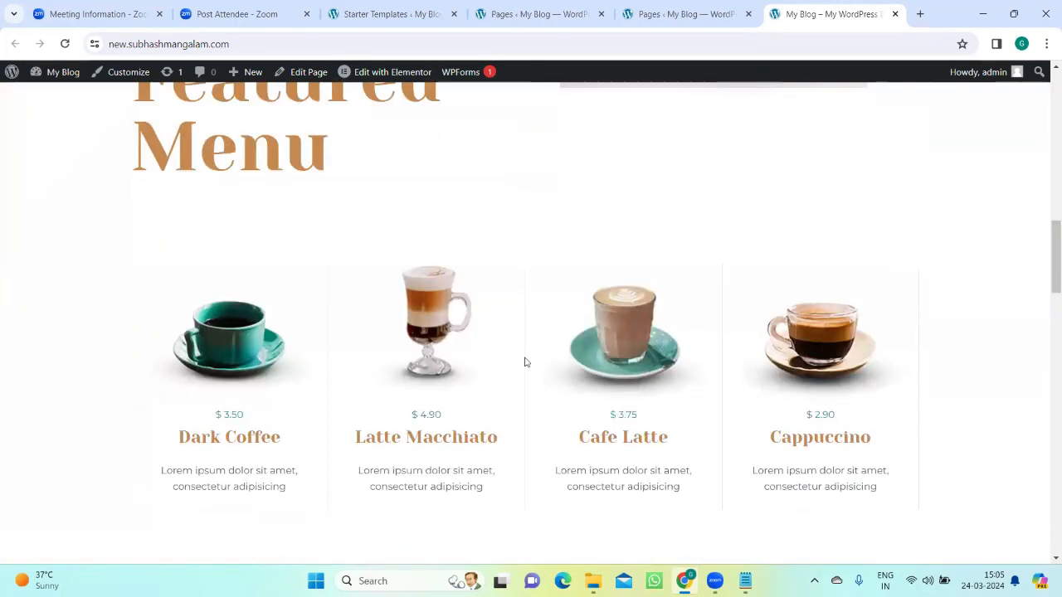
scroll(315, 310, up, 2)
scroll(315, 303, down, 3)
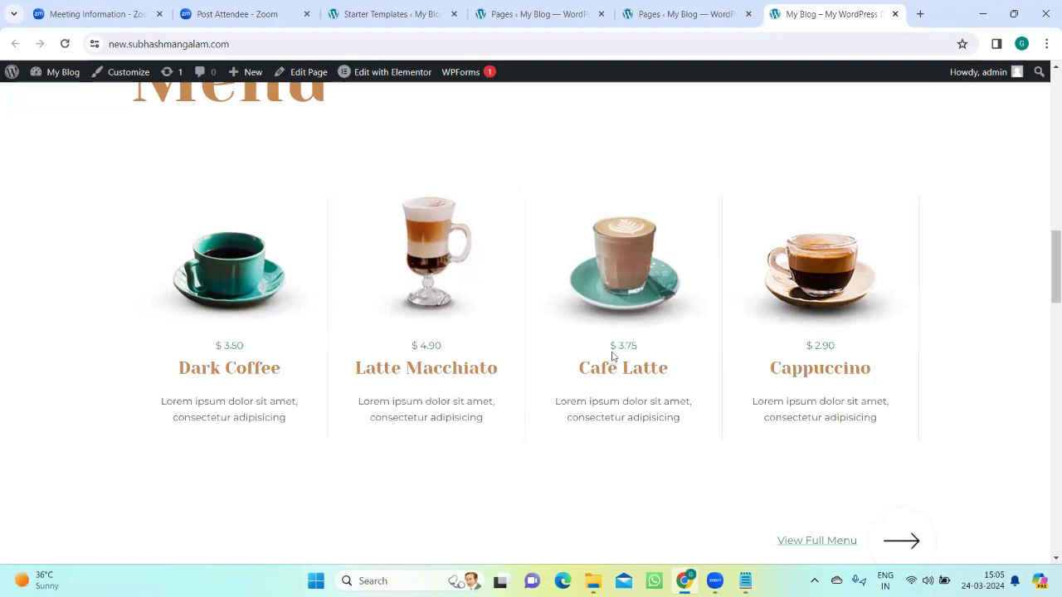
scroll(611, 355, down, 4)
scroll(611, 355, down, 3)
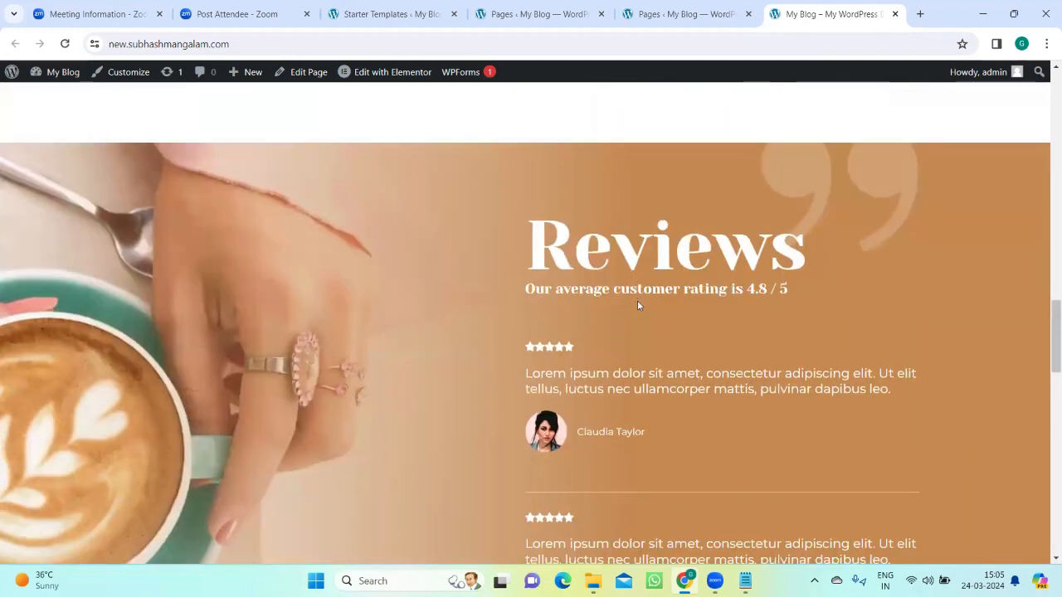
scroll(637, 304, down, 4)
scroll(638, 322, down, 4)
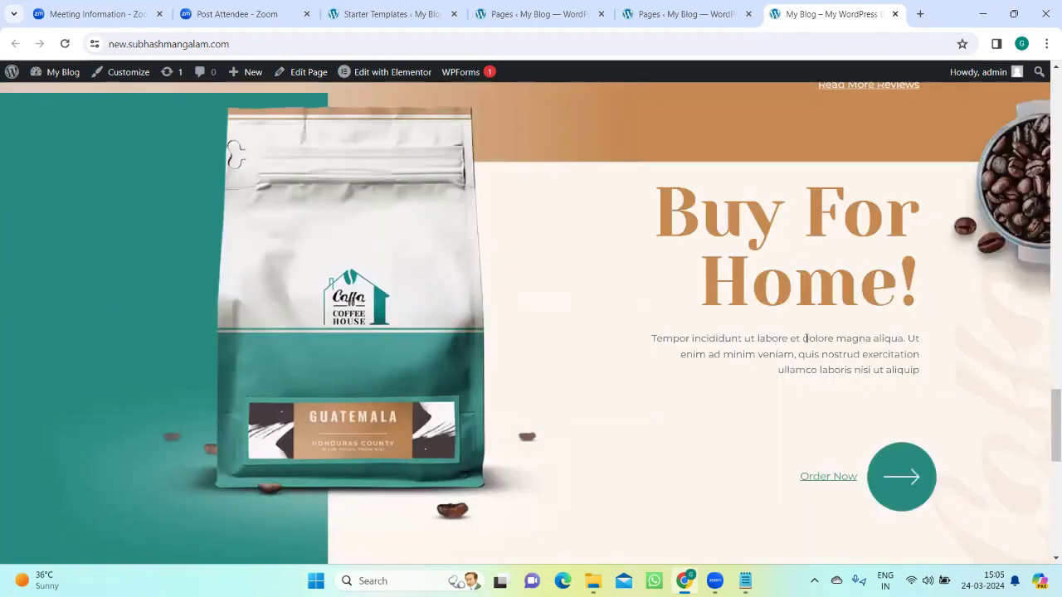
scroll(798, 356, down, 6)
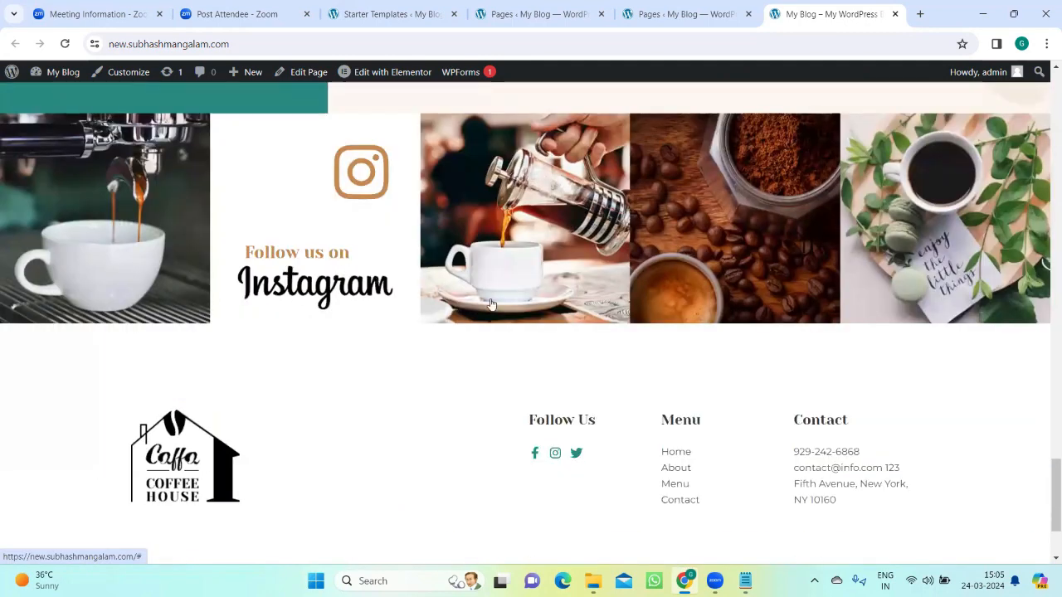
scroll(490, 304, down, 2)
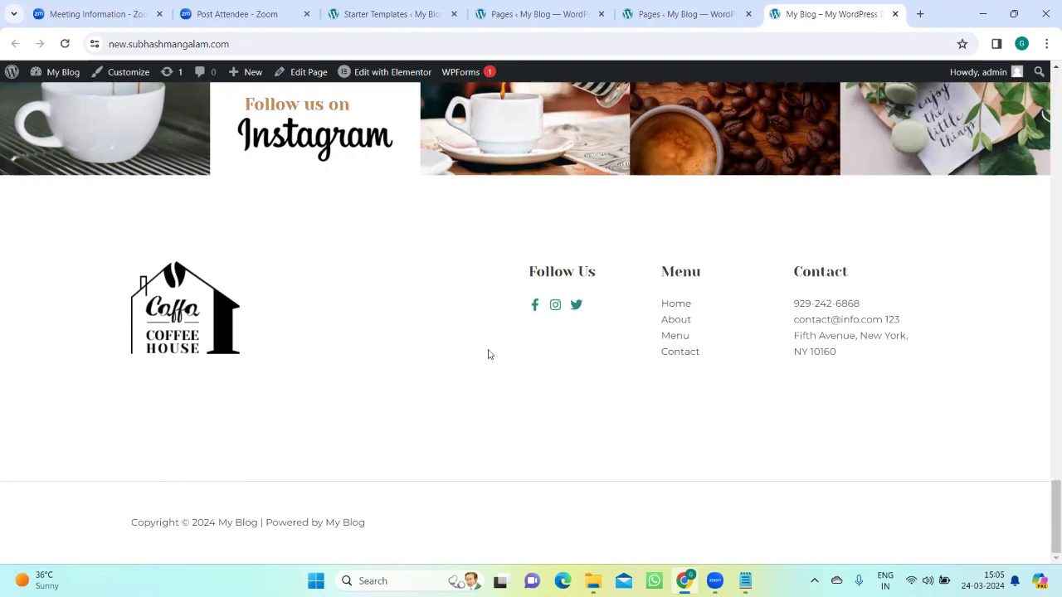
scroll(489, 352, up, 2)
scroll(491, 351, up, 20)
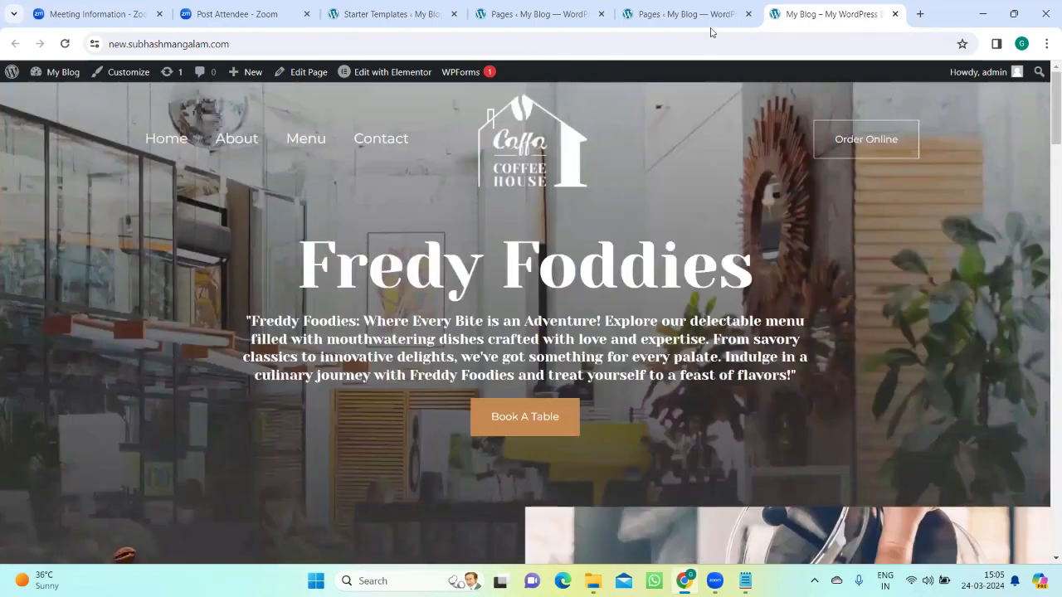
click(701, 14)
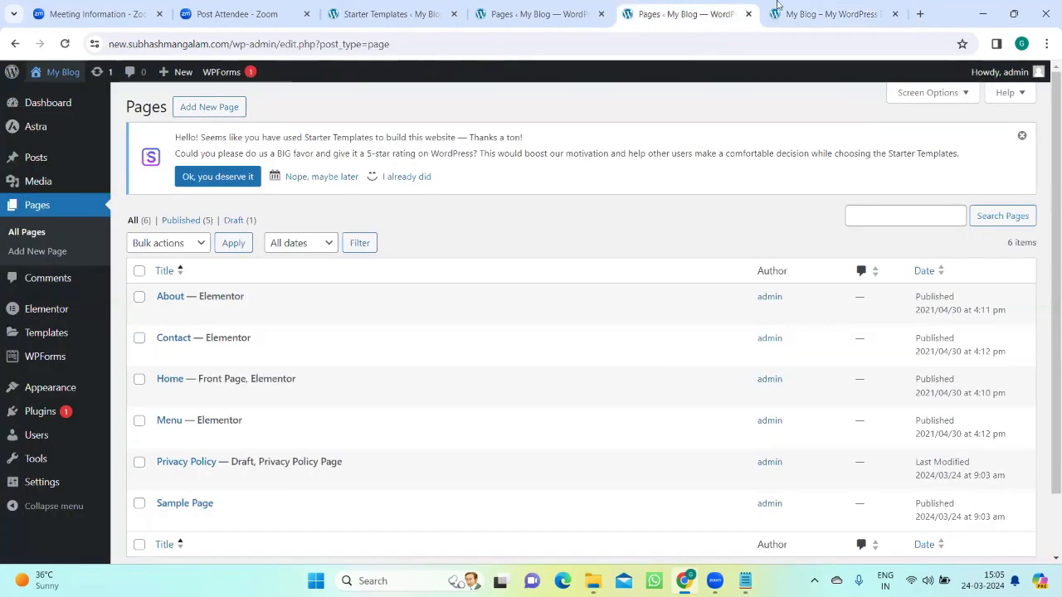
click(825, 11)
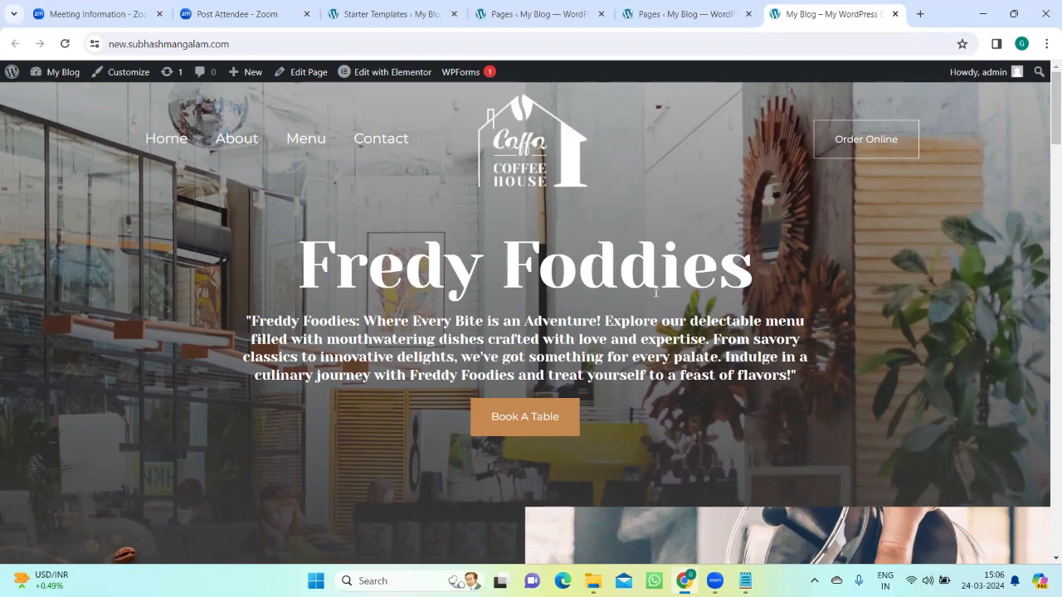
click(252, 48)
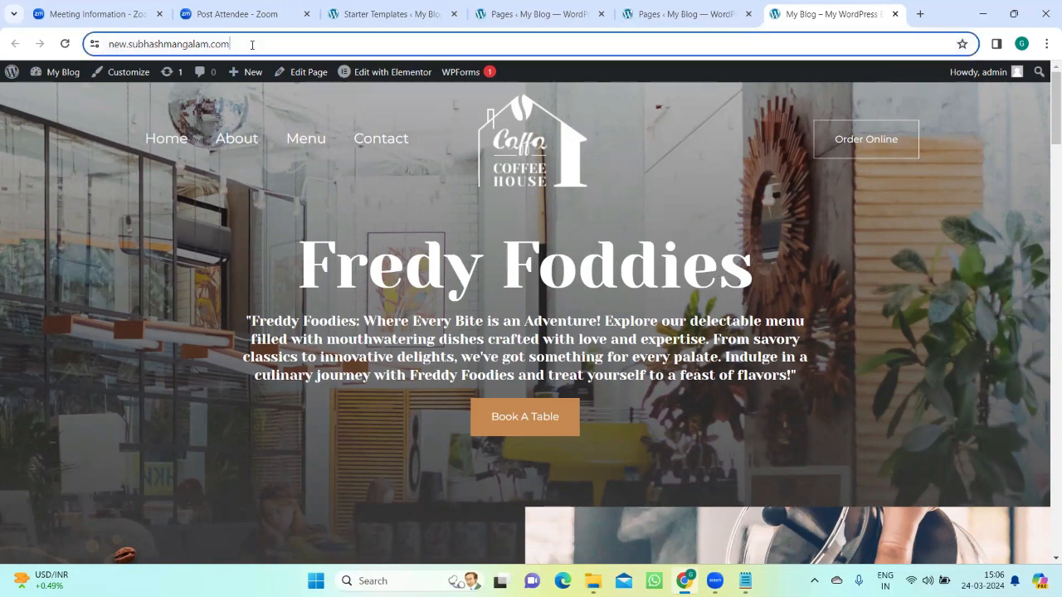
double_click(256, 47)
click(271, 44)
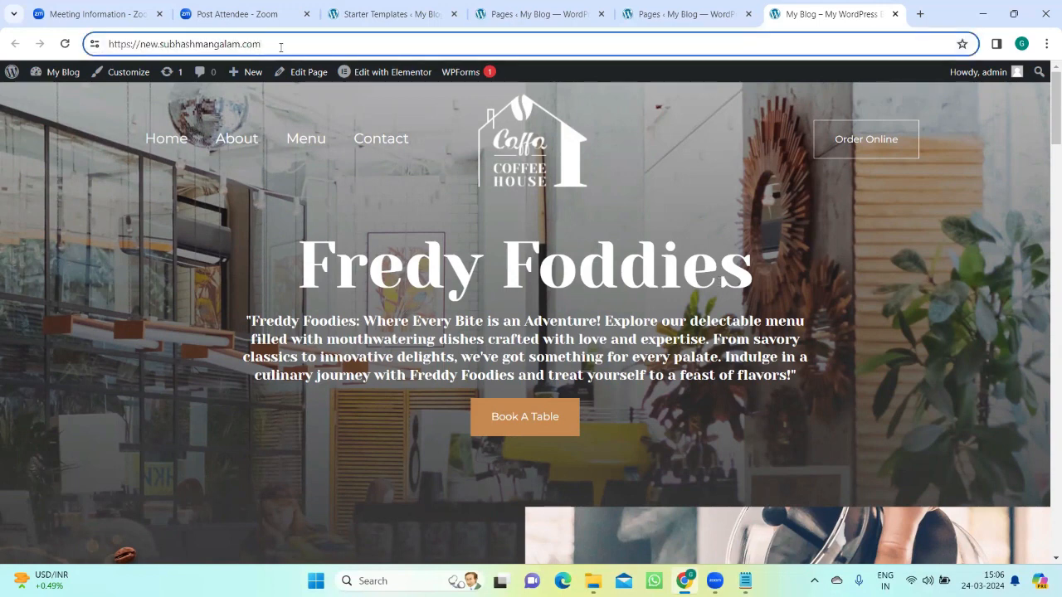
key(shift+Left)
key(shift+Left)
key(shift+Left)
key(shift+Left)
key(shift+Left)
key(shift+Left)
key(shift+Left)
key(shift+Left)
key(shift+Left)
key(shift+Left)
key(shift+Left)
key(shift+Left)
key(shift+Left)
key(shift+Left)
key(shift+Left)
key(shift+Left)
key(shift+Left)
key(shift+Left)
key(shift+Left)
key(shift+Left)
key(ctrl+c)
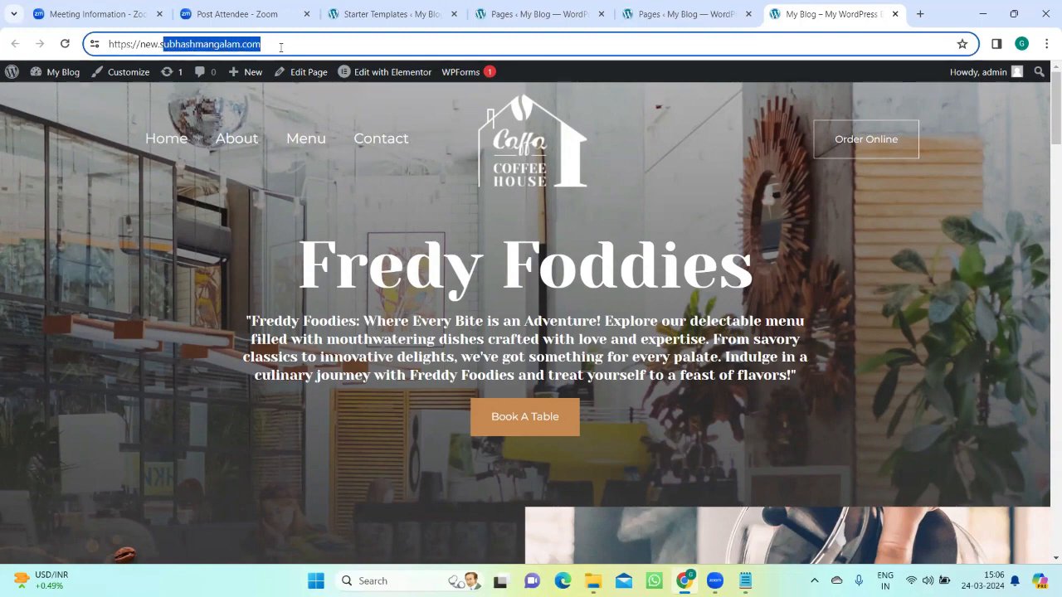
click(919, 13)
key(ctrl+v)
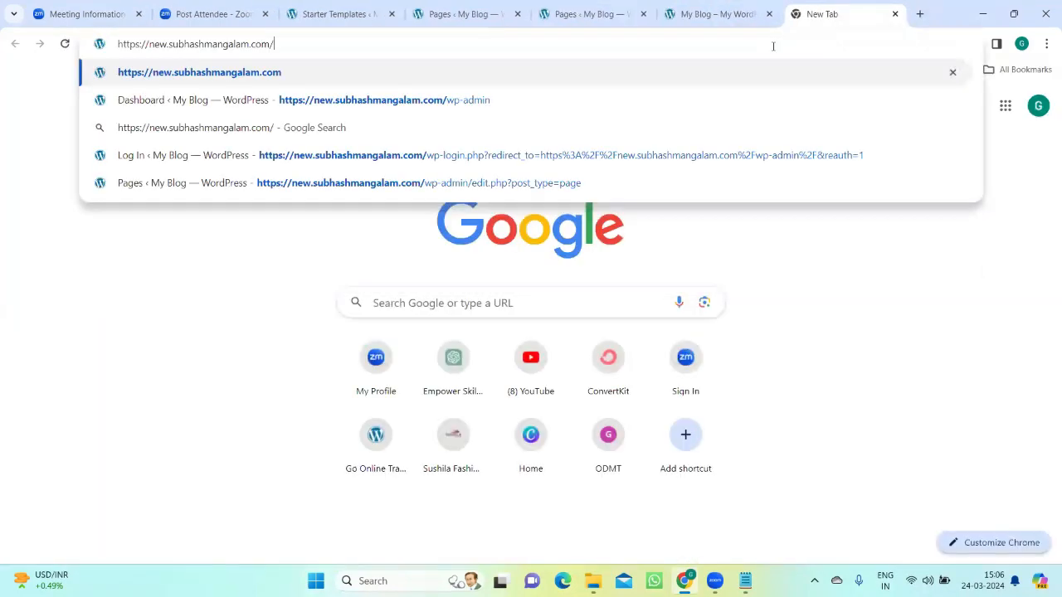
key(Return)
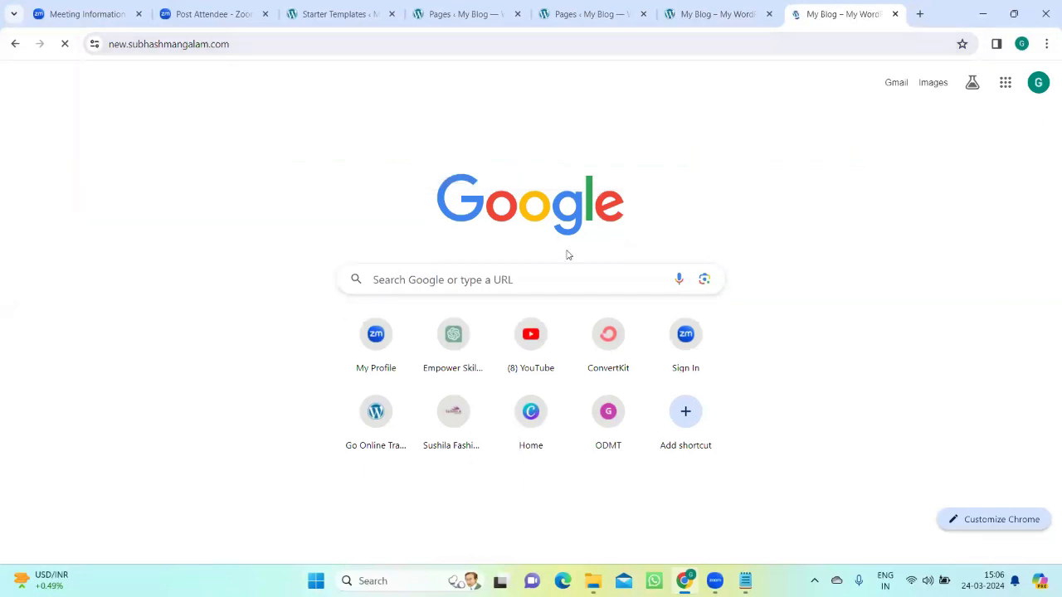
scroll(564, 265, down, 15)
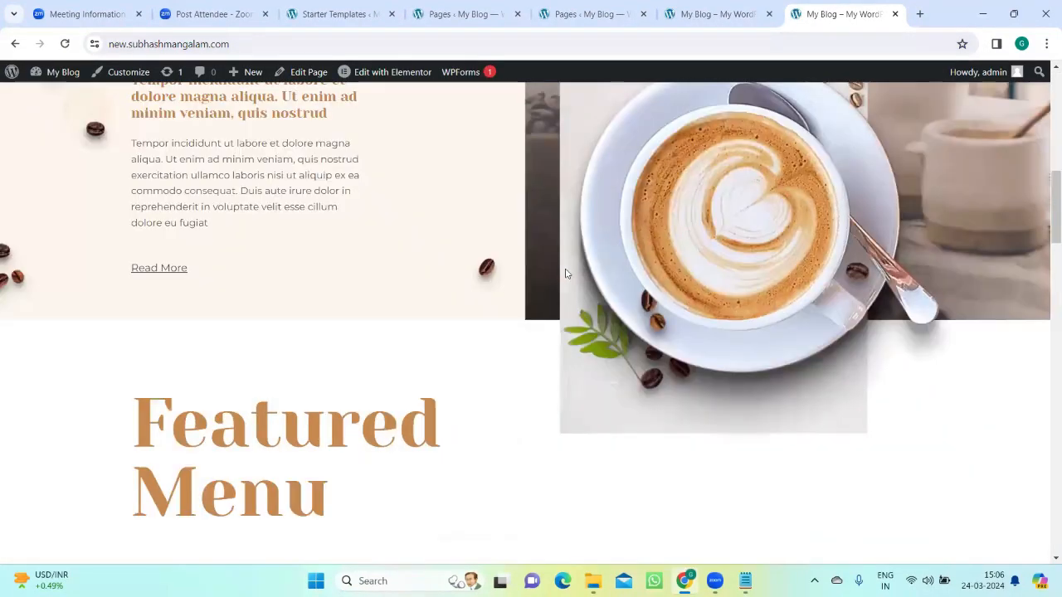
scroll(564, 274, up, 13)
scroll(565, 274, up, 2)
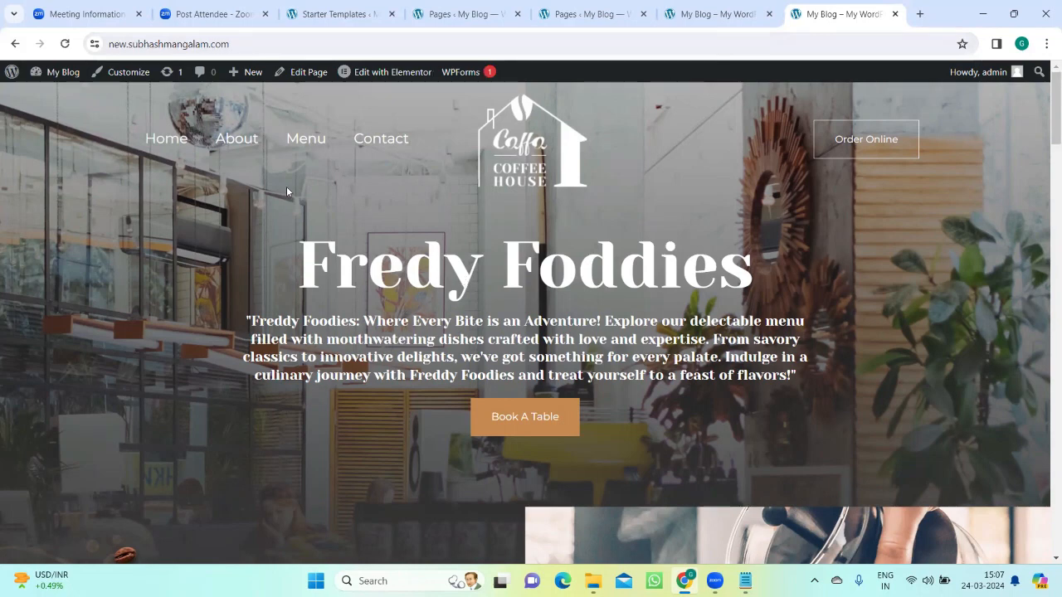
Step: Return to the original live site tab, open the home page in the Elementor editor and select the hero heading
click(689, 14)
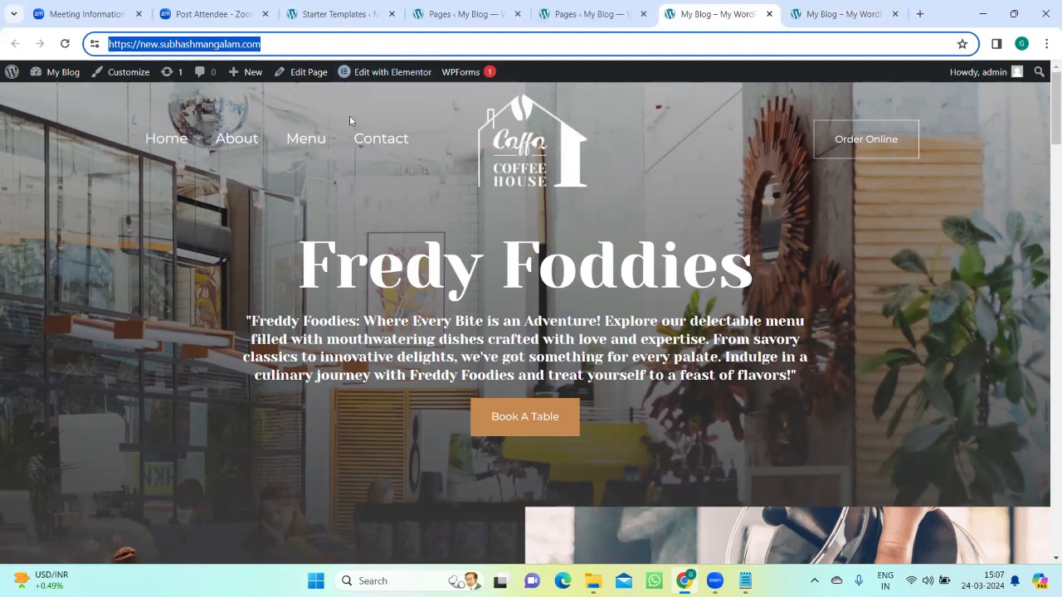
key(Return)
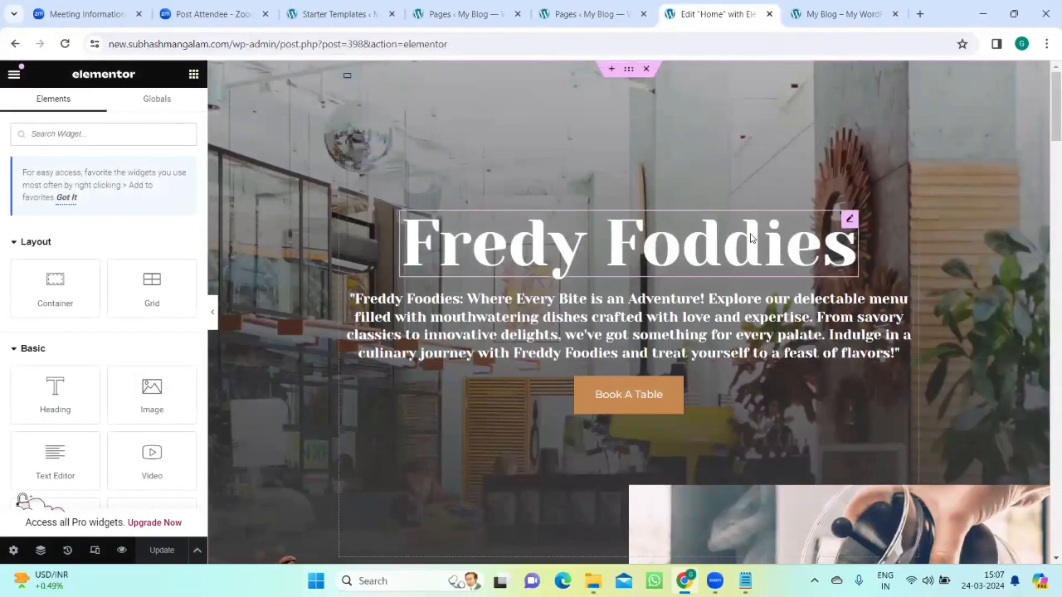
click(592, 262)
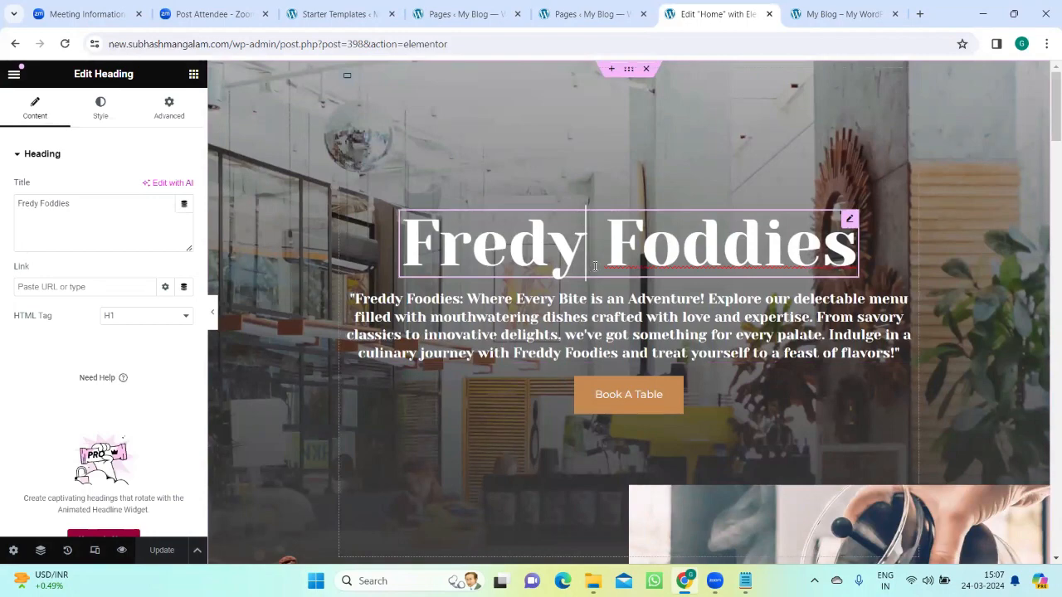
scroll(594, 267, down, 3)
scroll(594, 267, up, 1)
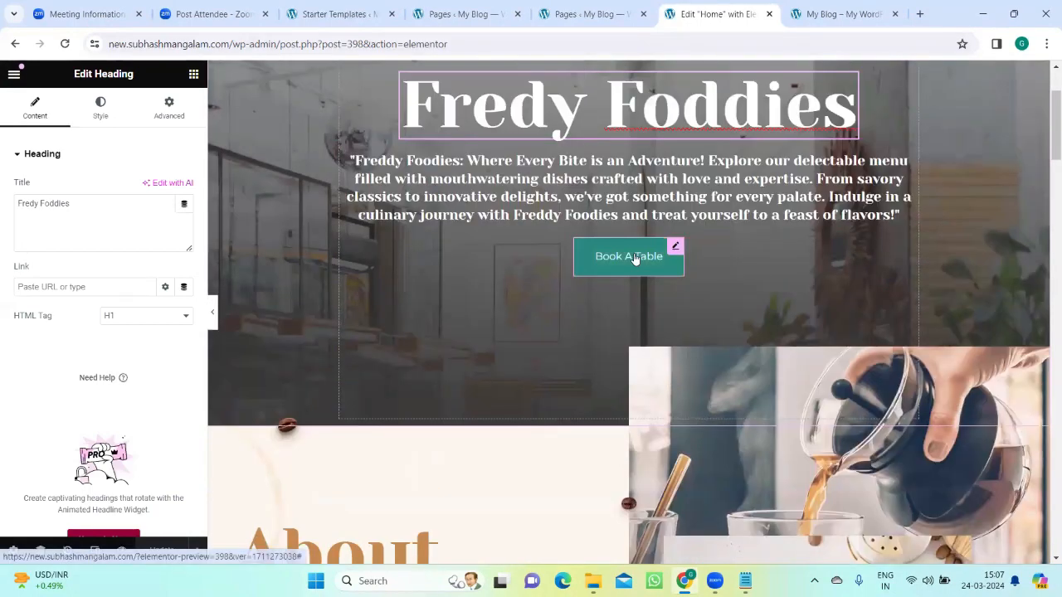
Step: Change the hero's Book A Table button text to "select a table" and update the home page
click(675, 246)
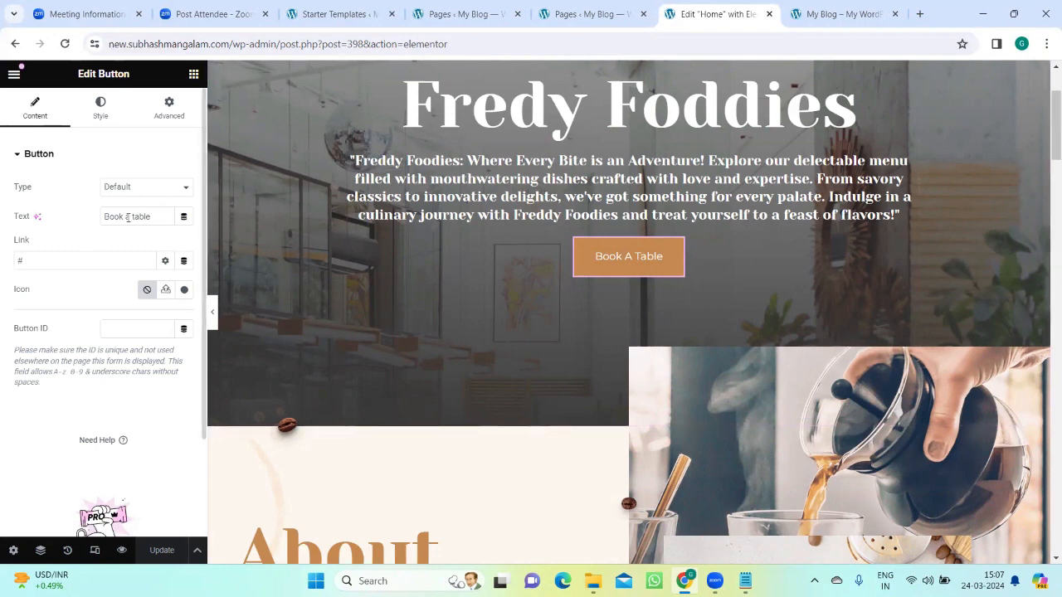
click(124, 216)
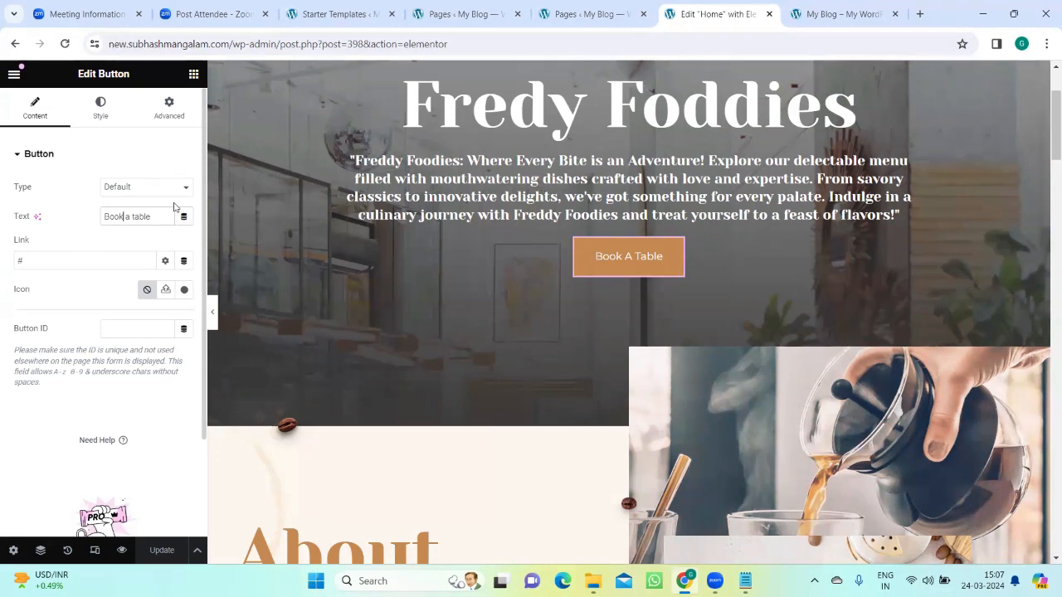
key(BackSpace)
key(BackSpace)
key(BackSpace)
key(BackSpace)
text(S)
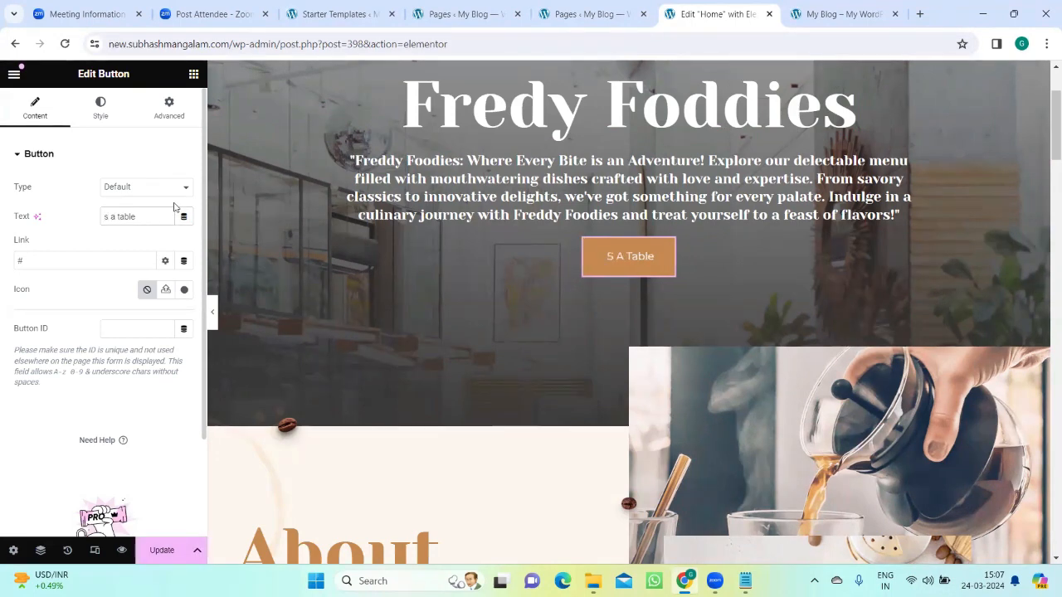
text(elect)
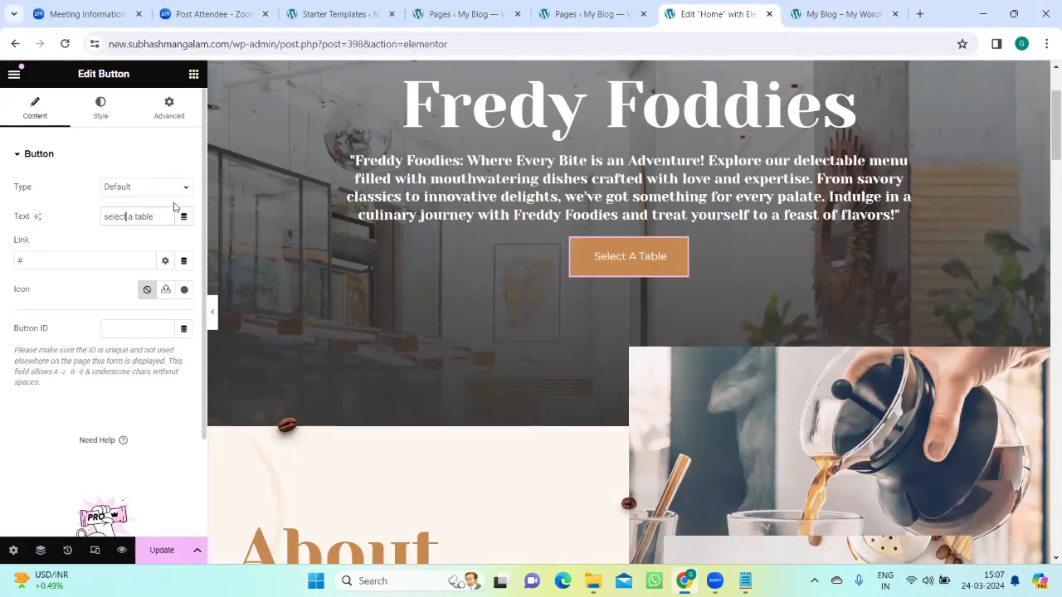
click(166, 550)
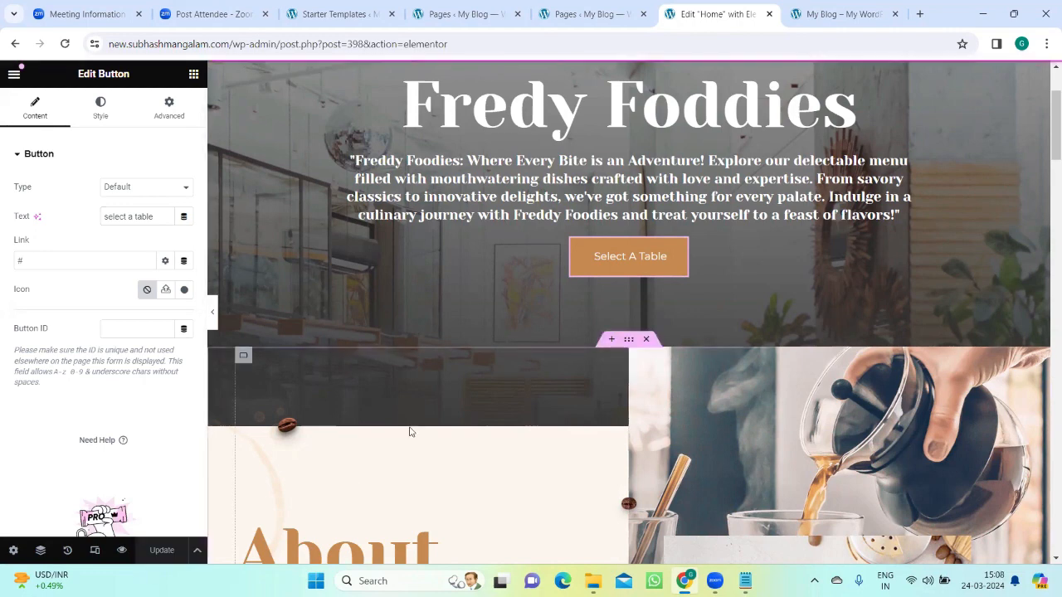
Step: Switch to the live home page and reload it to check the hero button's new text
click(841, 14)
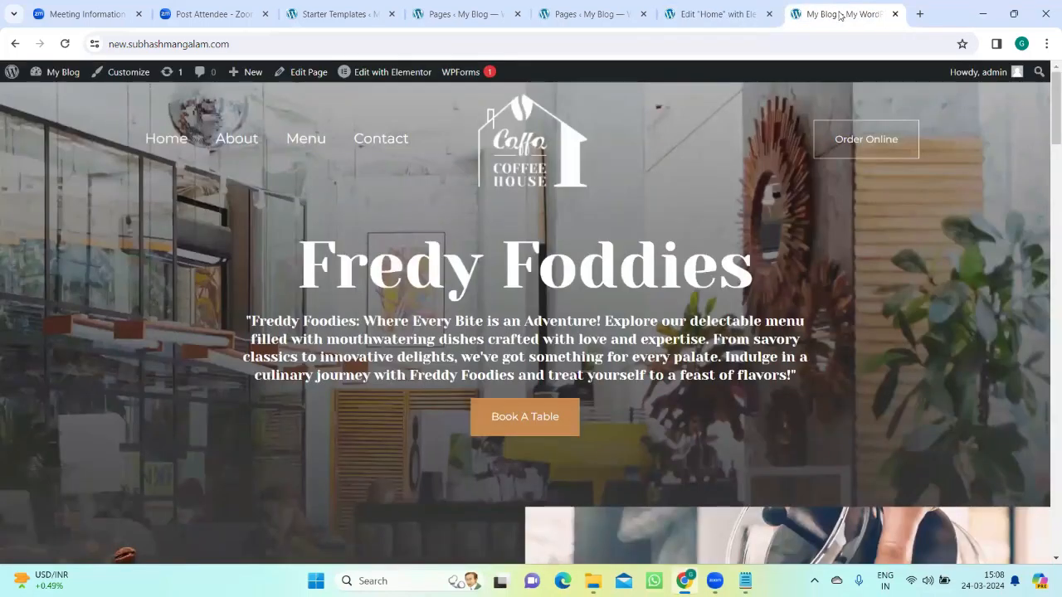
click(65, 44)
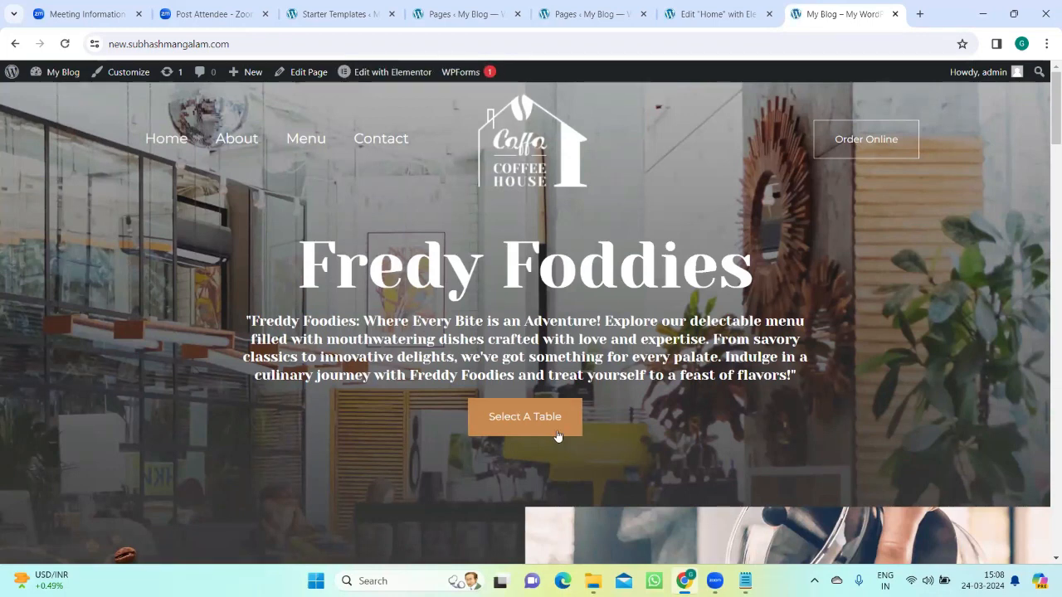
click(65, 44)
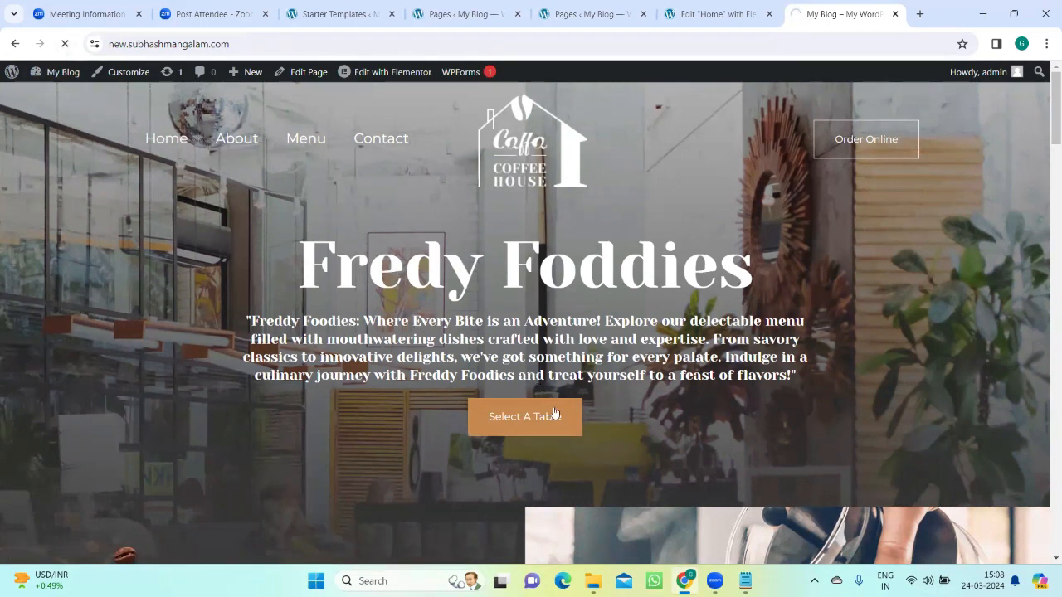
Step: Compare the home page in the Elementor editor with the live page, including the hero banner, Select A Table button and admin bar
click(718, 14)
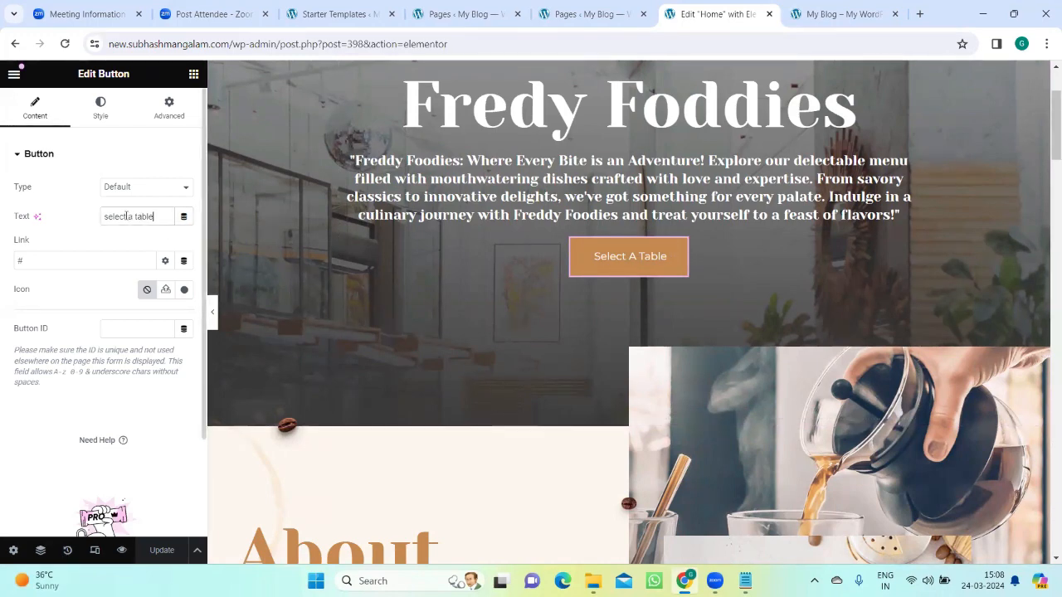
click(821, 13)
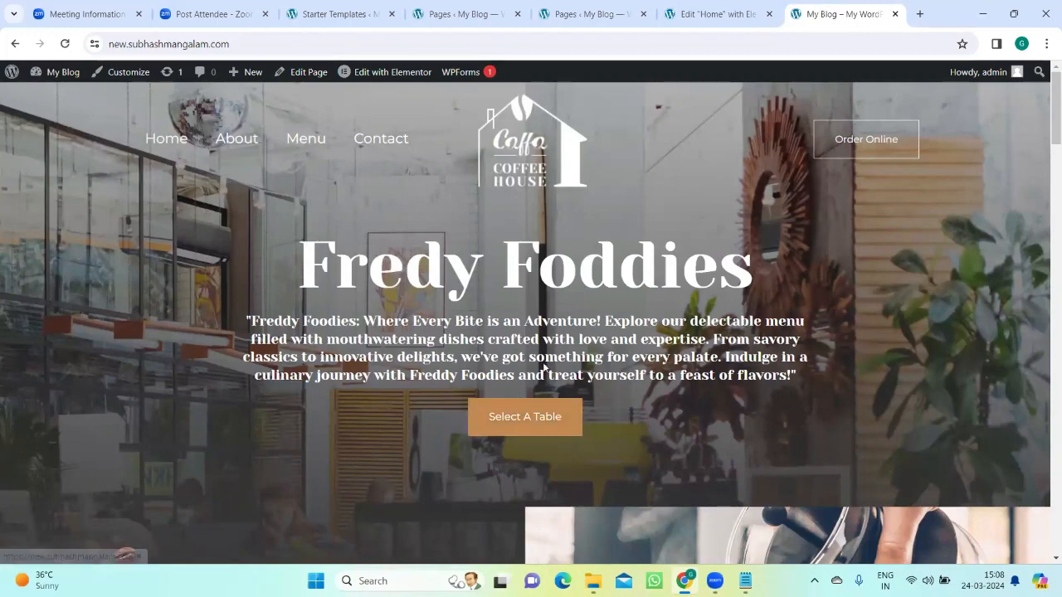
click(719, 16)
scroll(187, 497, down, 2)
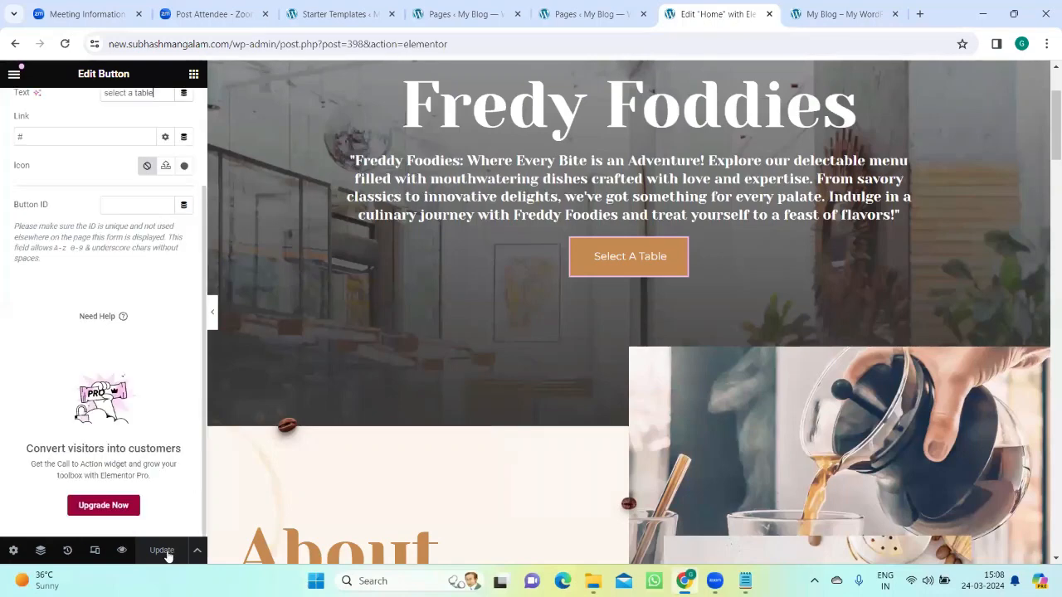
click(838, 14)
click(718, 15)
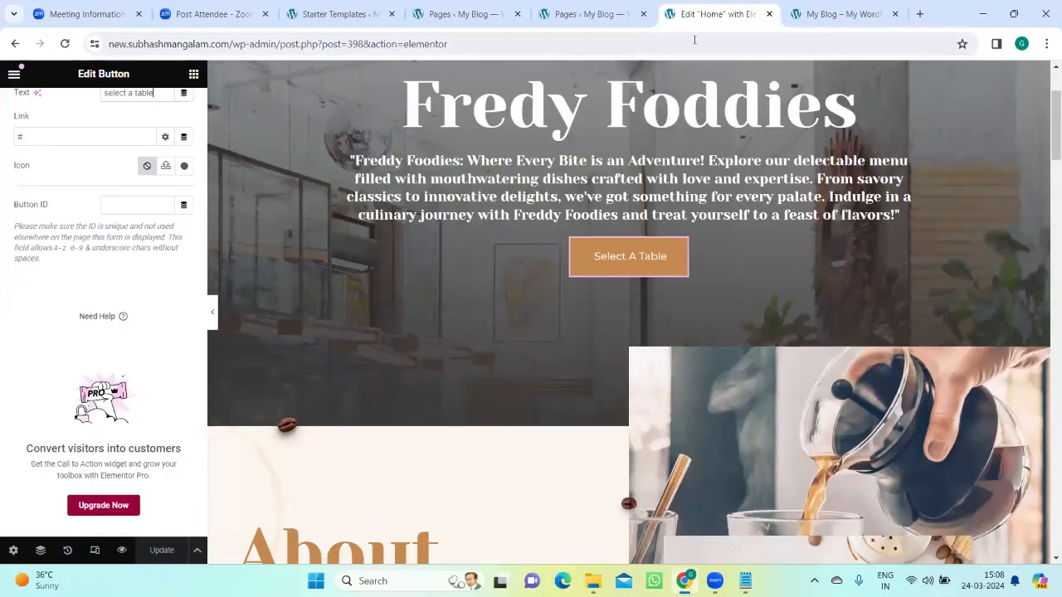
scroll(469, 299, up, 4)
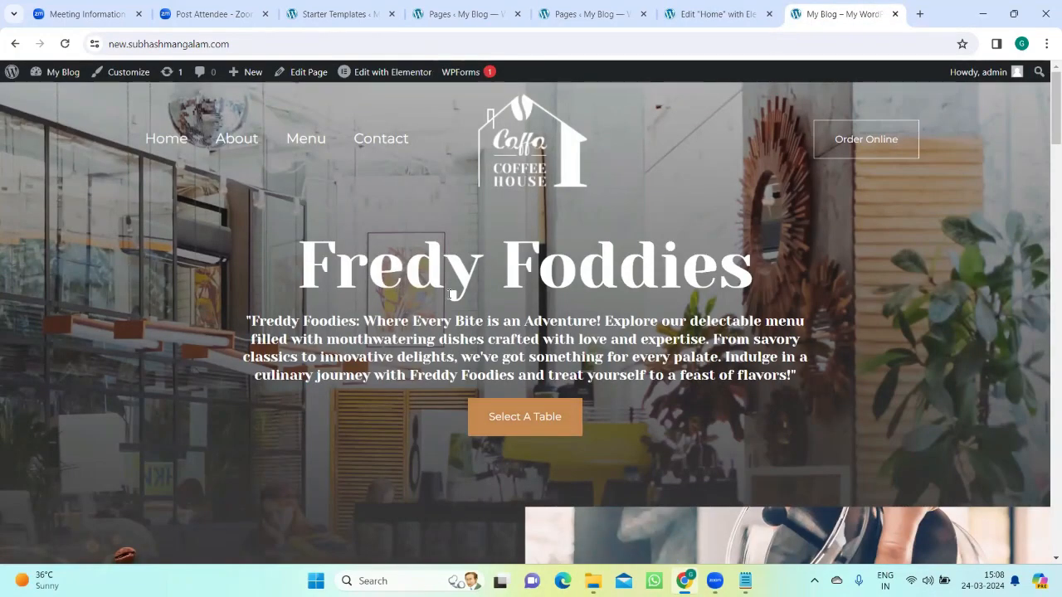
scroll(450, 295, down, 1)
scroll(464, 274, up, 1)
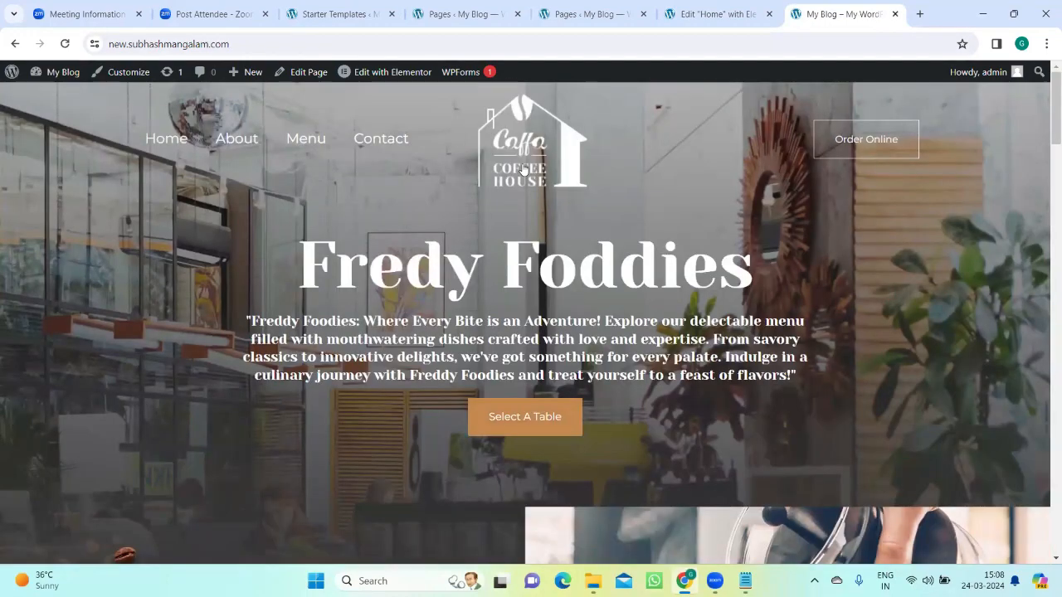
click(730, 14)
click(838, 13)
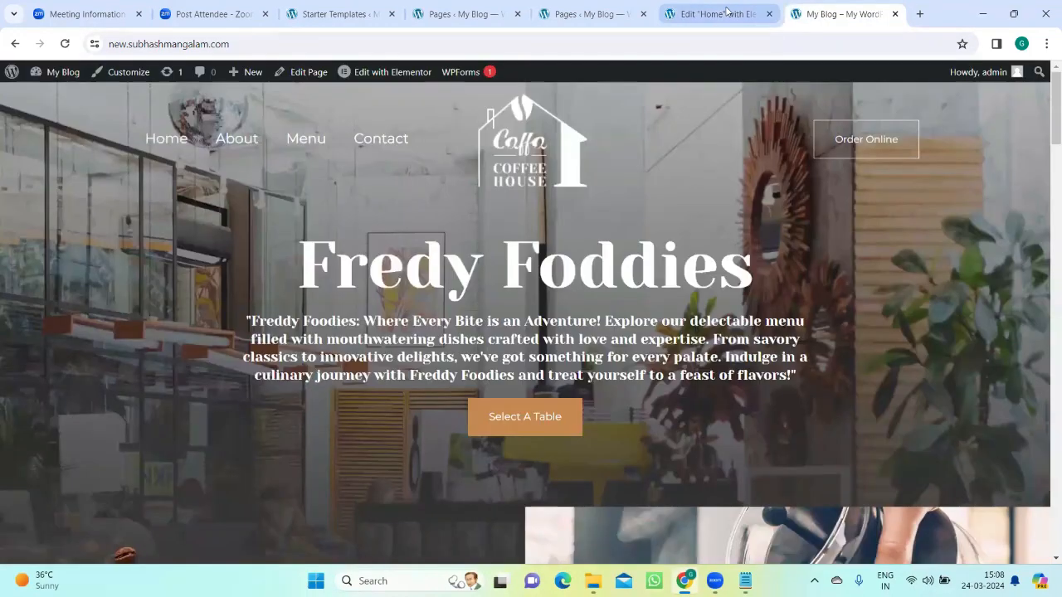
click(761, 12)
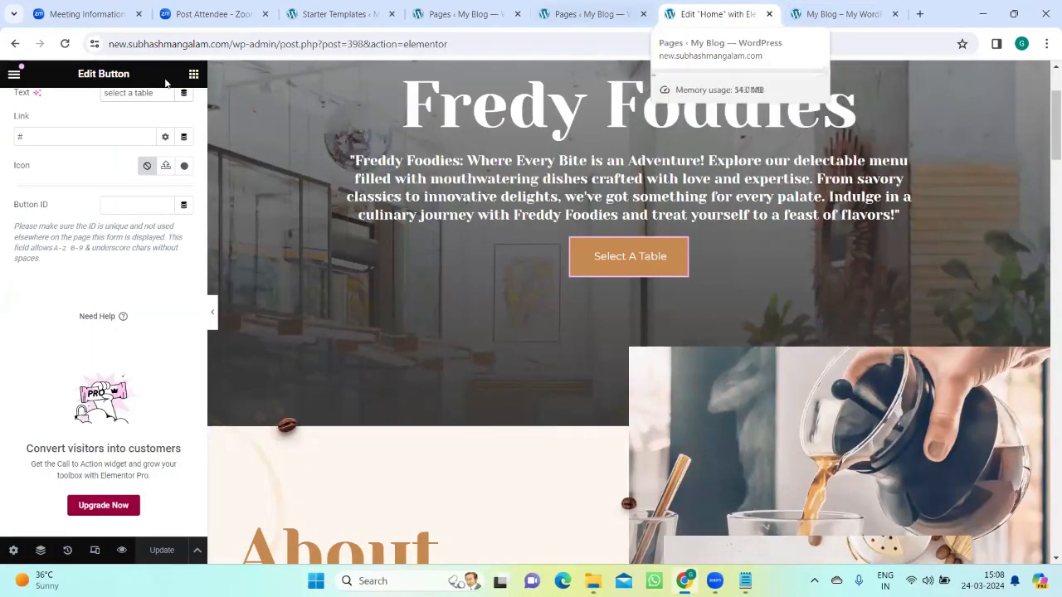
click(822, 13)
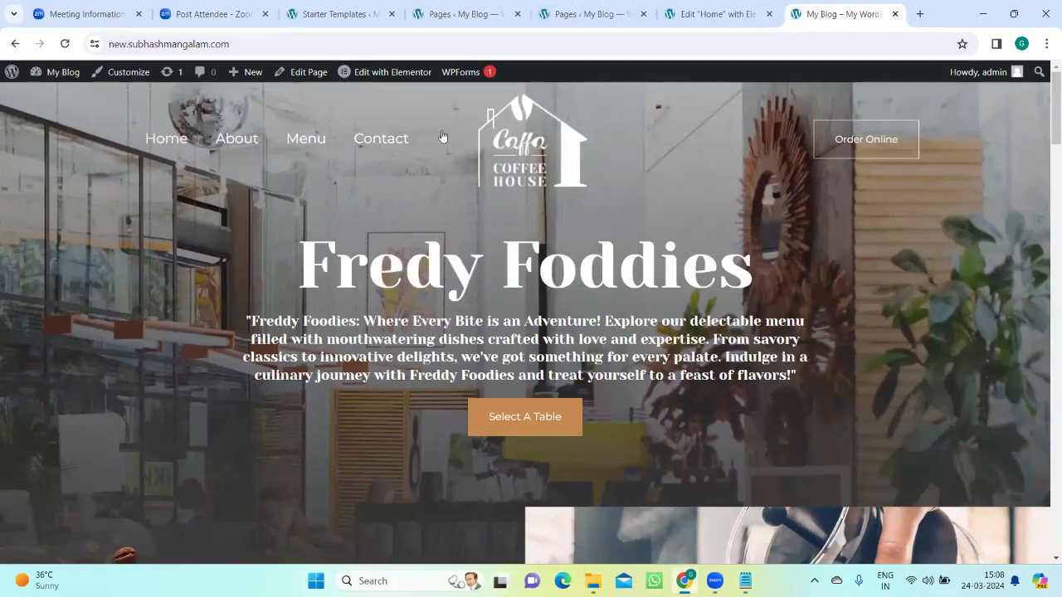
mouse_move(13, 75)
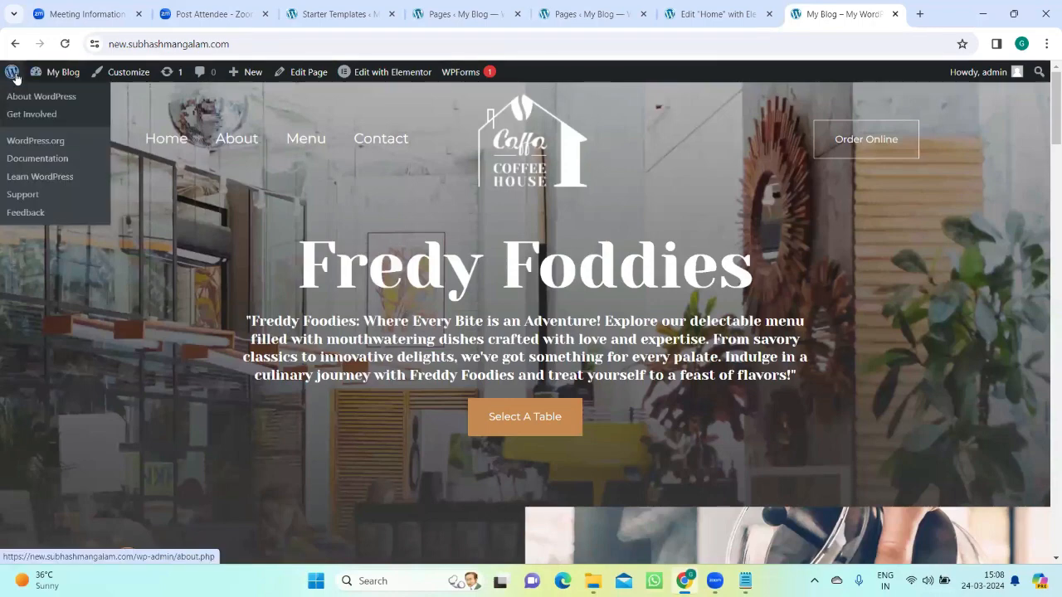
click(715, 8)
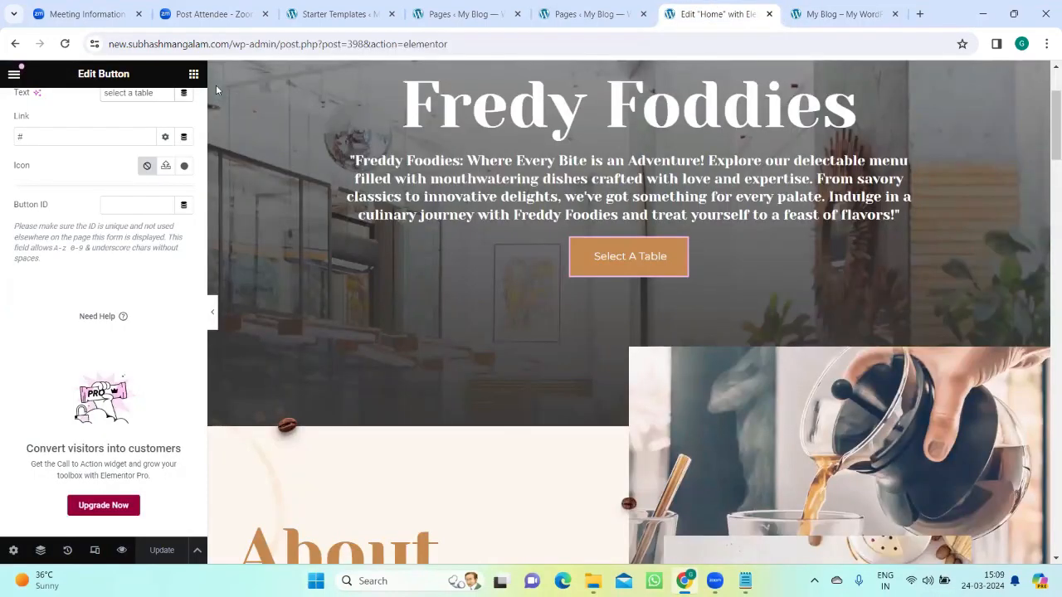
click(847, 10)
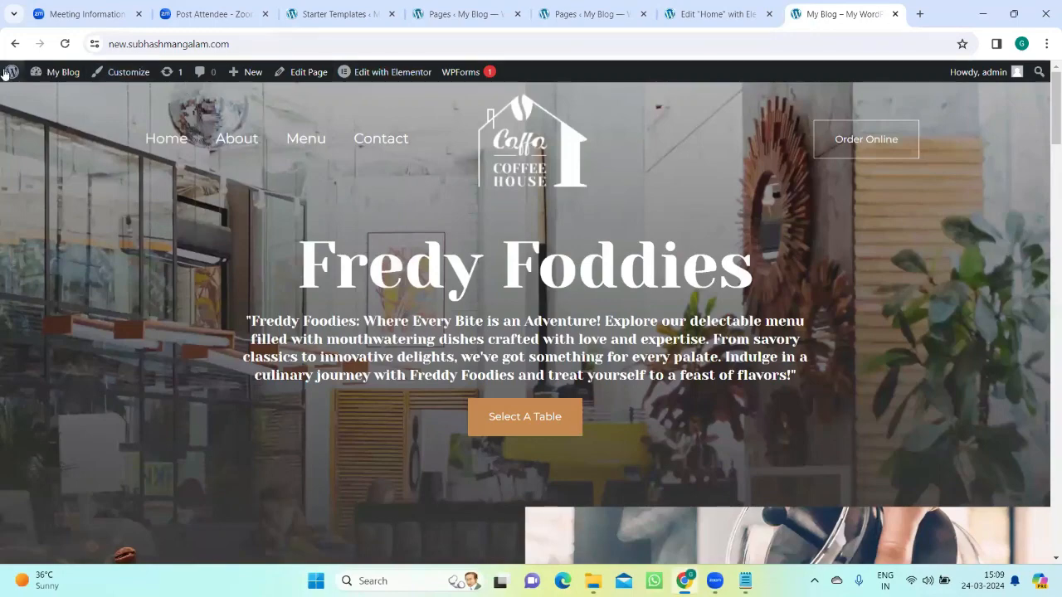
Step: Open the About WordPress page, open the My Blog site from it in a new browser tab and close the About tab
click(12, 73)
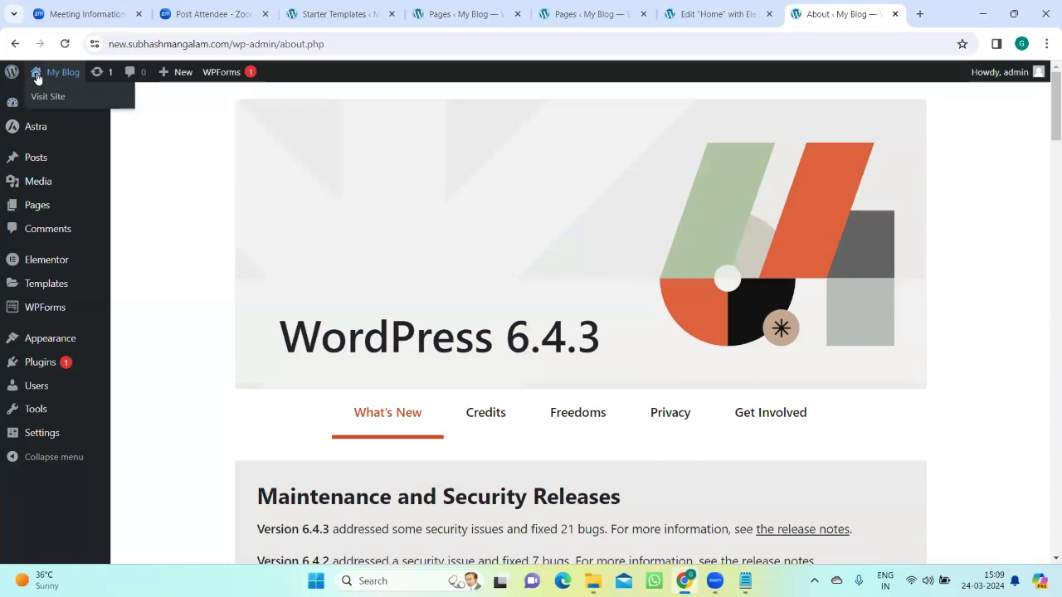
right_click(37, 75)
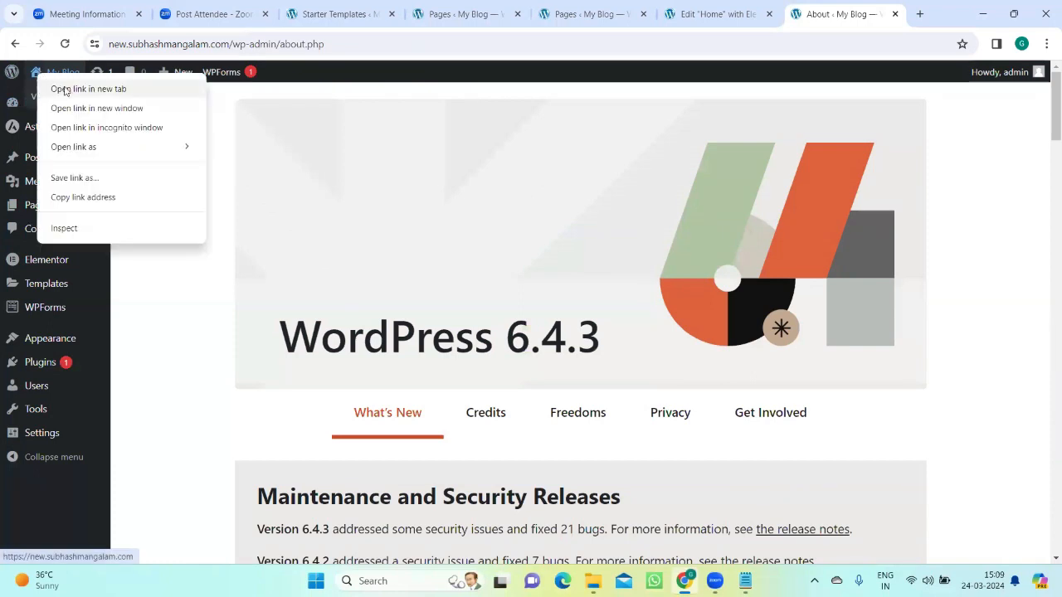
click(64, 88)
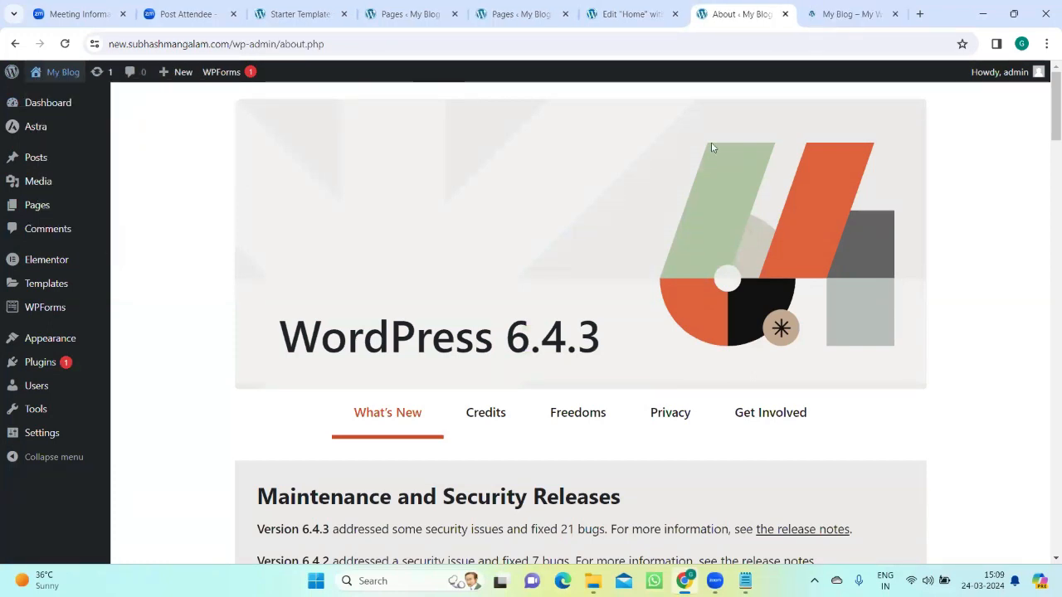
click(837, 14)
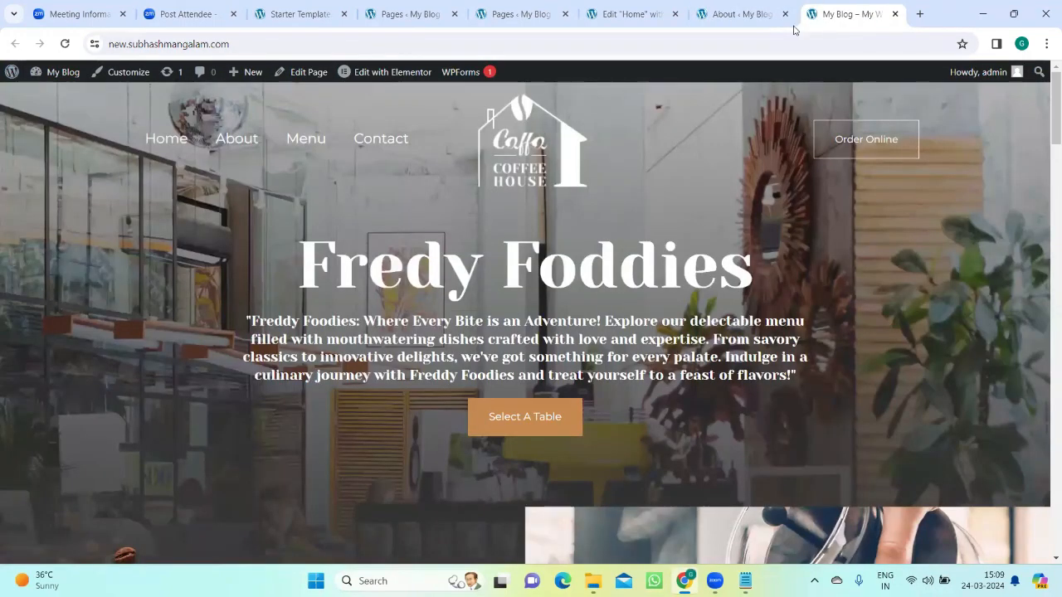
click(785, 14)
Step: Check the newly opened live home page against the Elementor editor, finishing on the live page
click(631, 14)
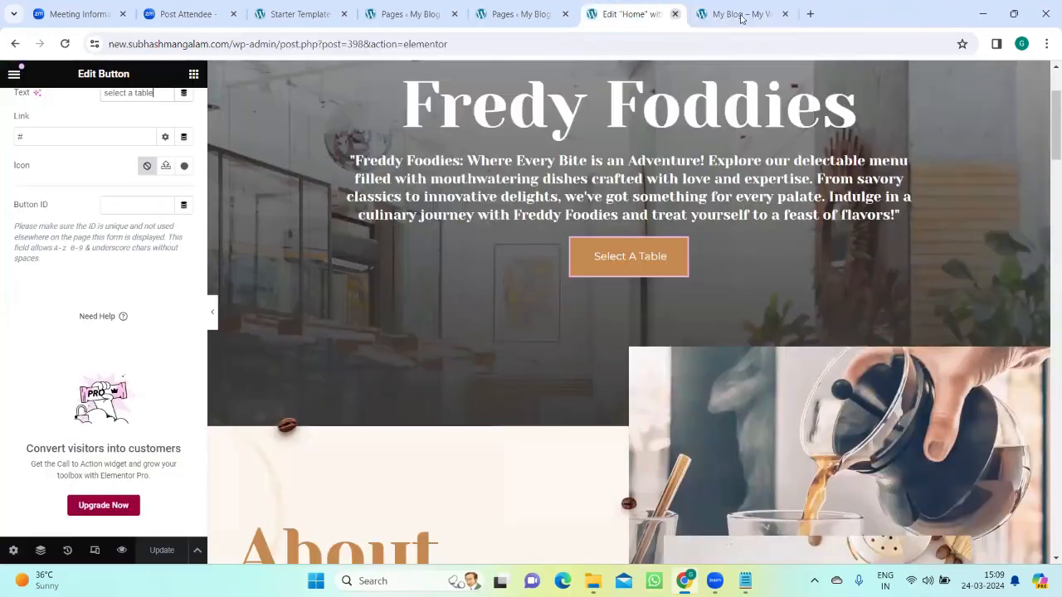
click(742, 18)
click(654, 14)
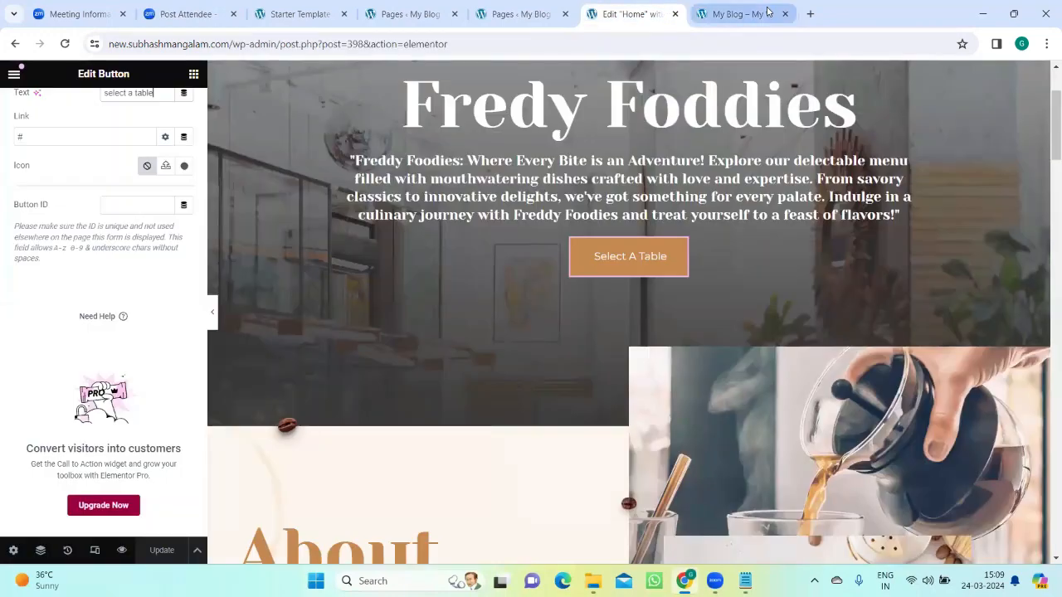
click(738, 14)
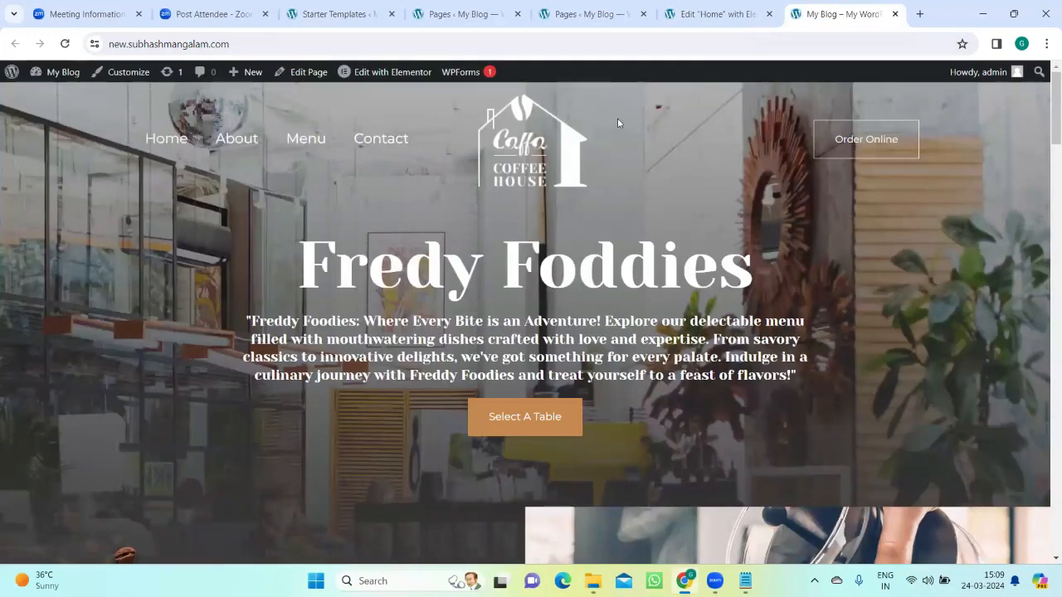
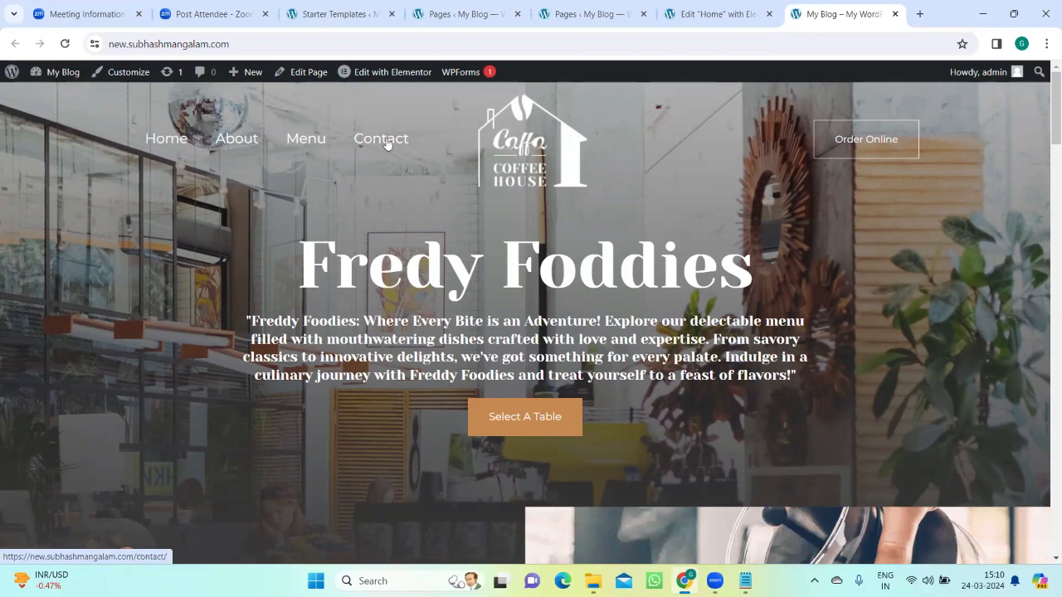
Step: Switch to the Elementer-Plug in note in Notepad and add the line "Service -Page" below the child theme entry
mouse_move(745, 581)
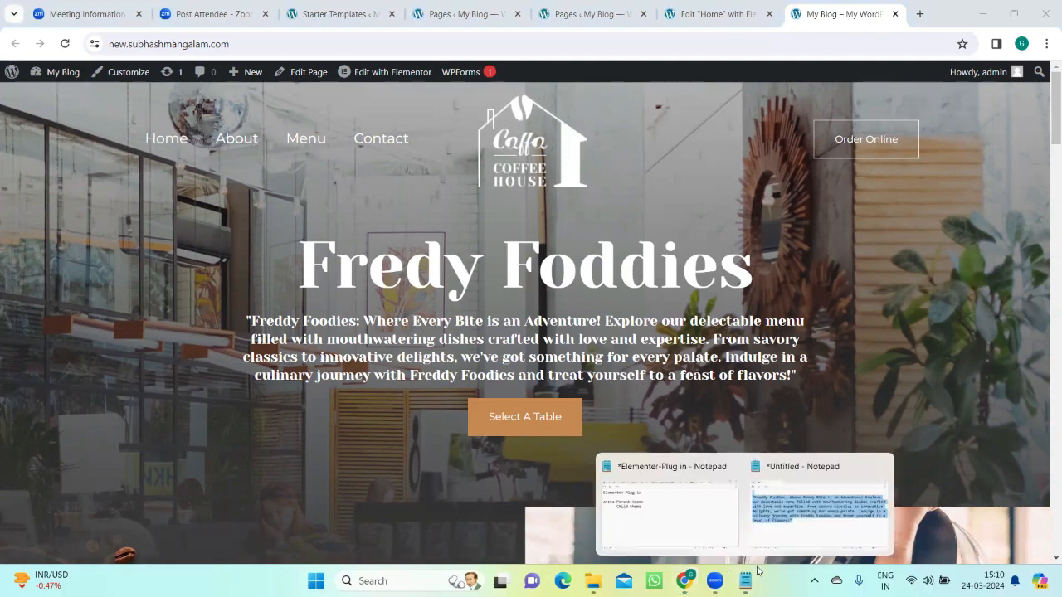
click(685, 530)
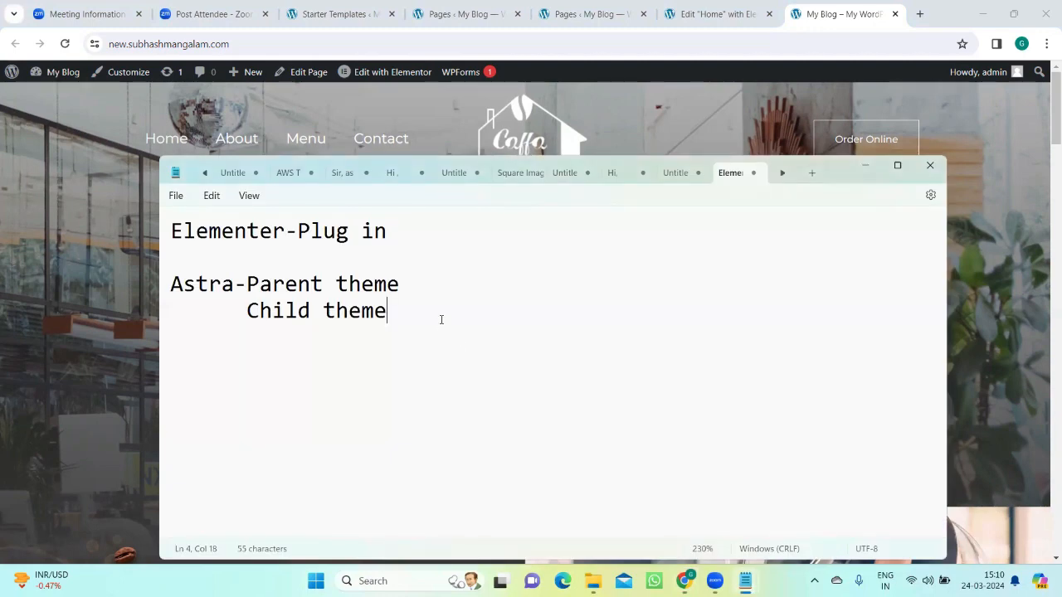
key(Return)
key(Return)
text(Service)
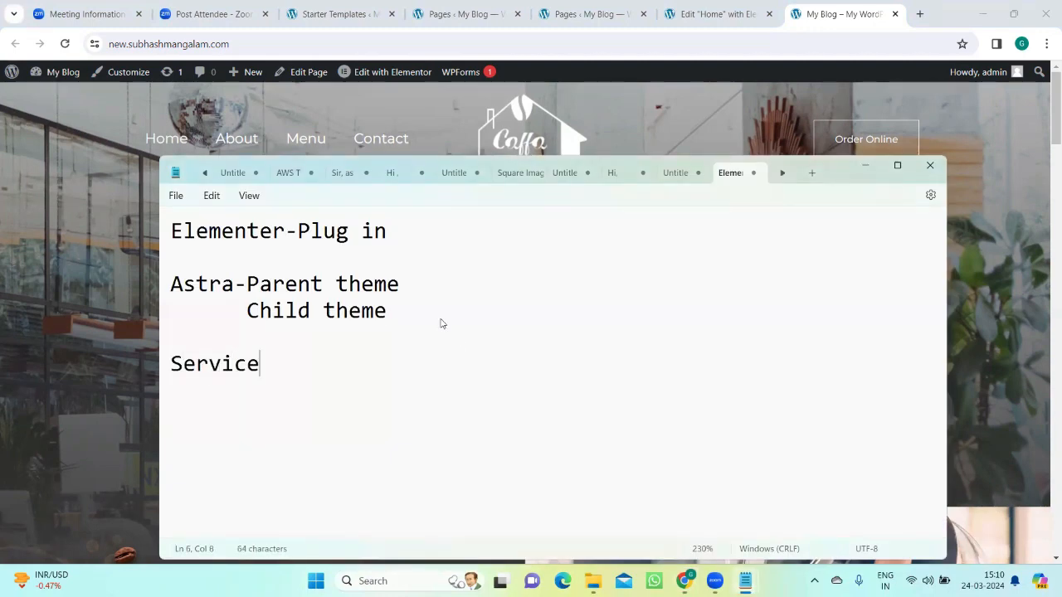
text( -Page)
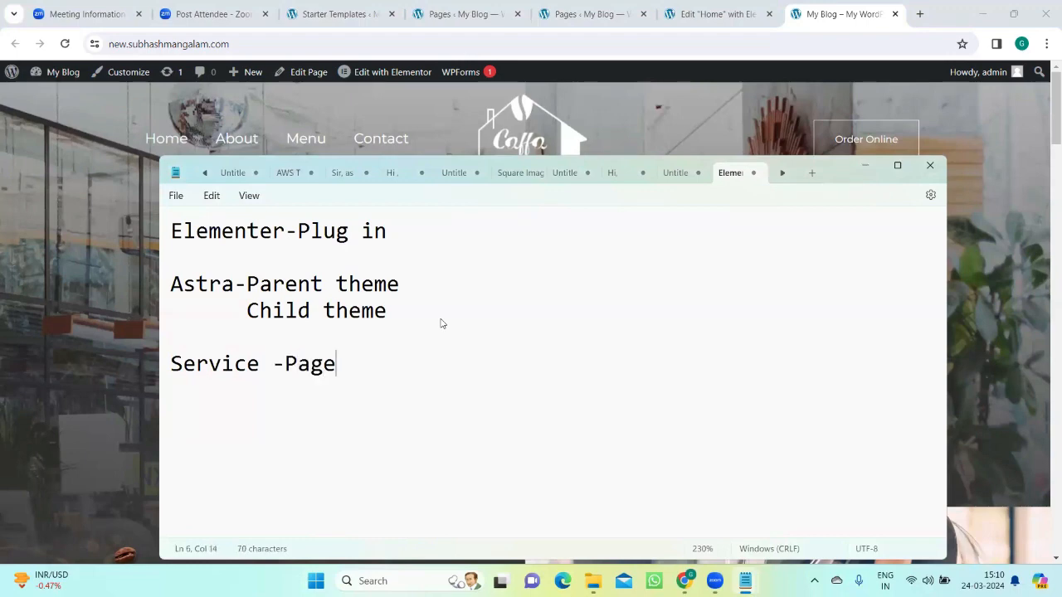
Step: Return to the browser and view the home page's hero banner in the Elementor editor
click(685, 581)
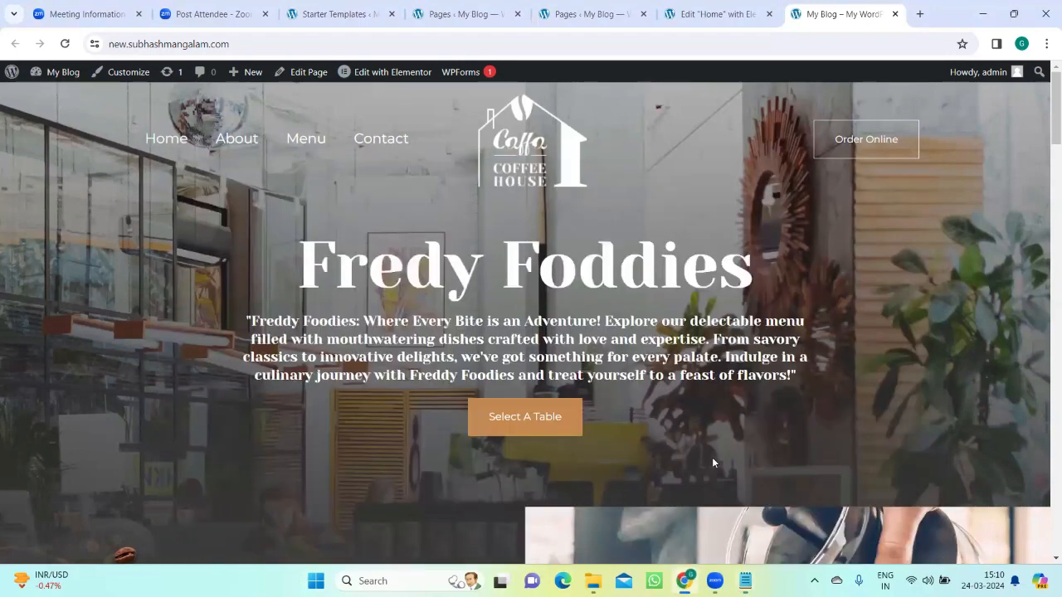
click(705, 14)
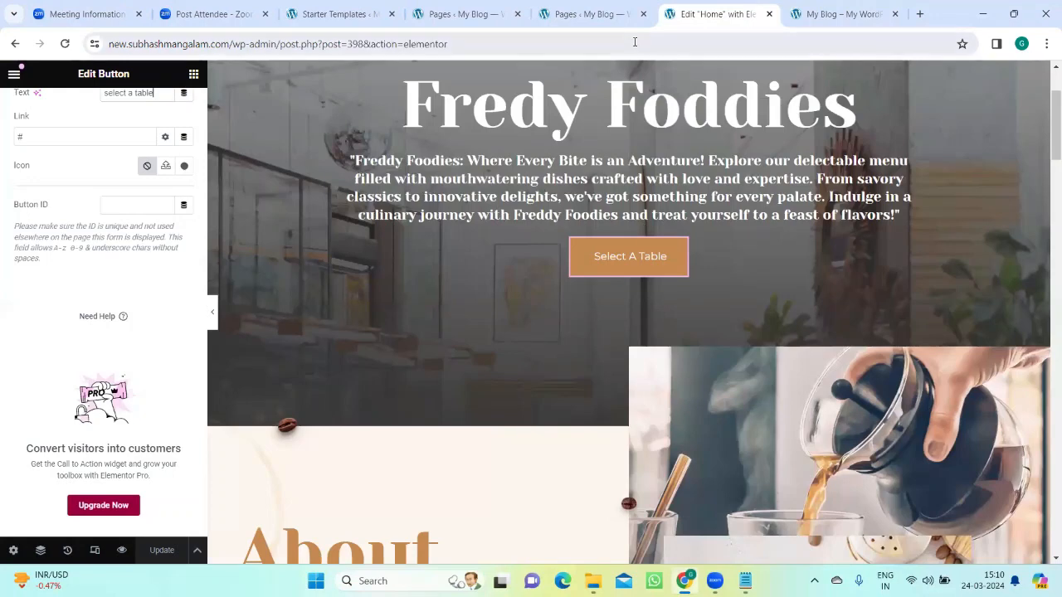
scroll(351, 298, up, 2)
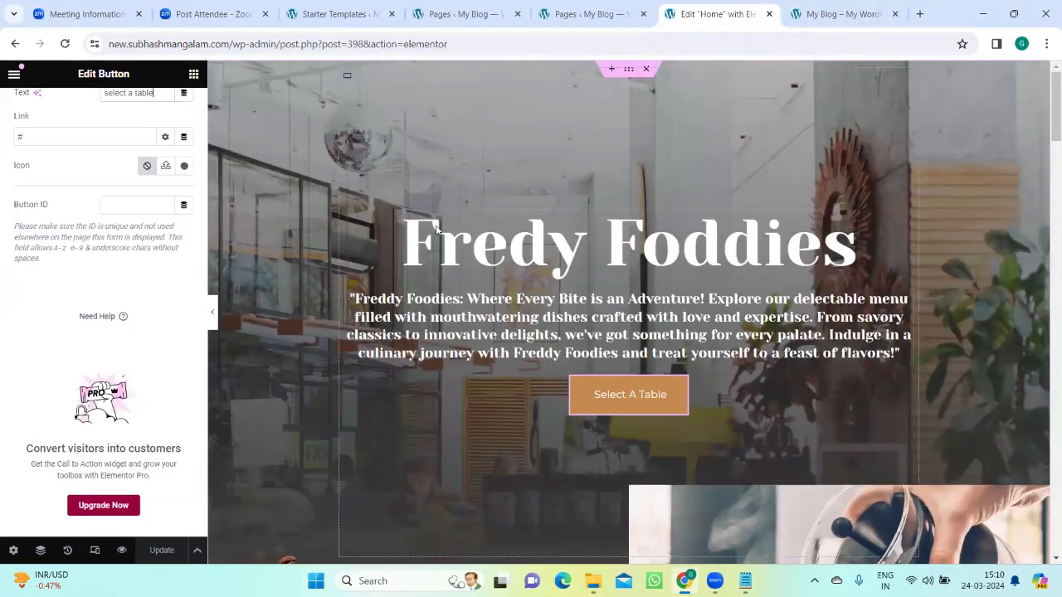
Step: Add the line "Pages Creation" at the end of the Elementer-Plug in note in Notepad and return to the browser
mouse_move(745, 581)
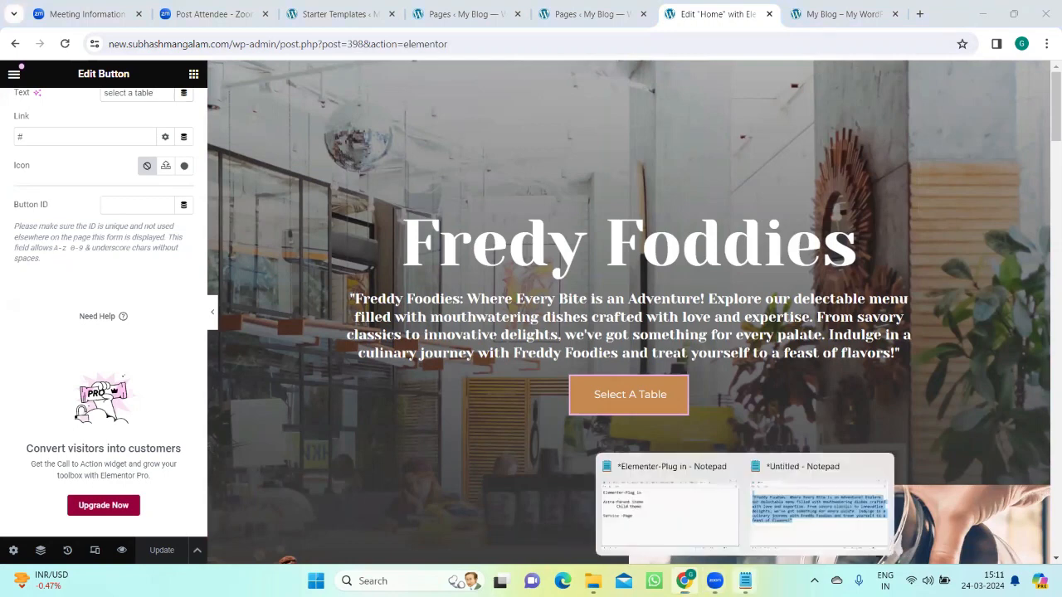
click(710, 535)
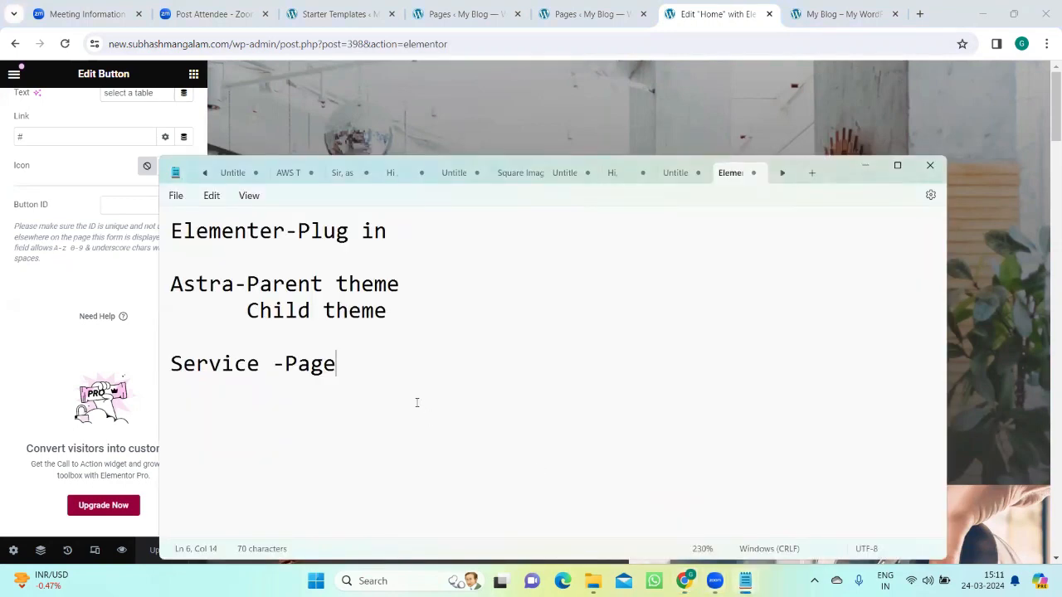
key(Return)
key(Return)
text(Page)
key(BackSpace)
text(s )
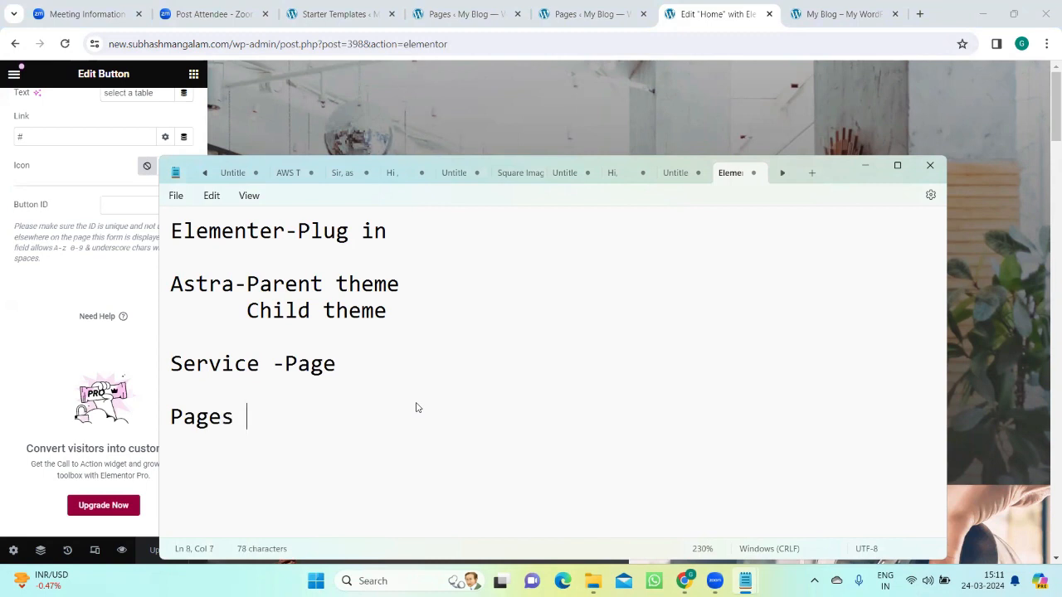
text(Creat)
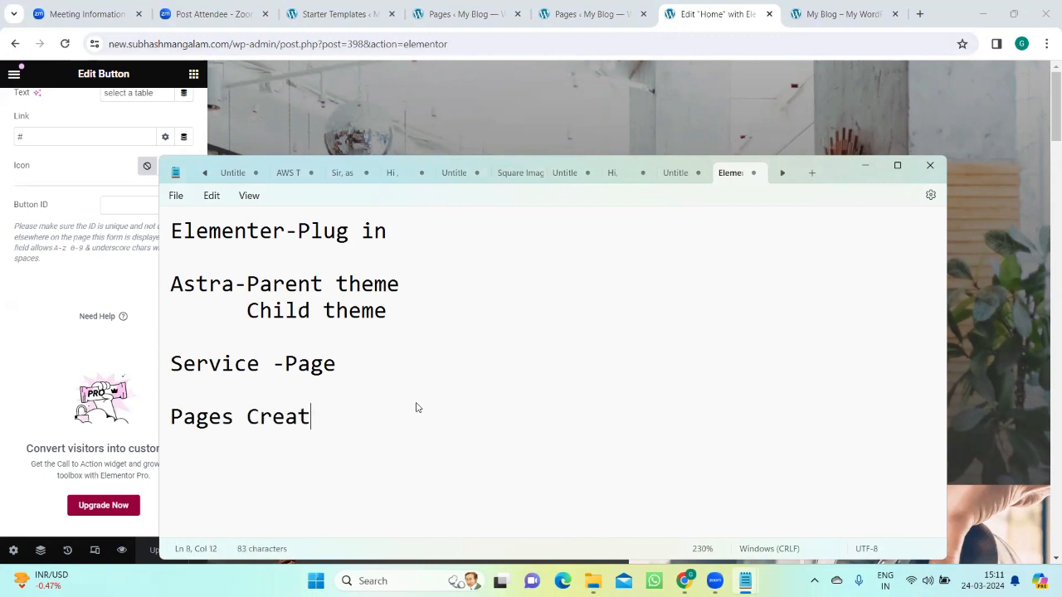
text(ion.)
click(744, 581)
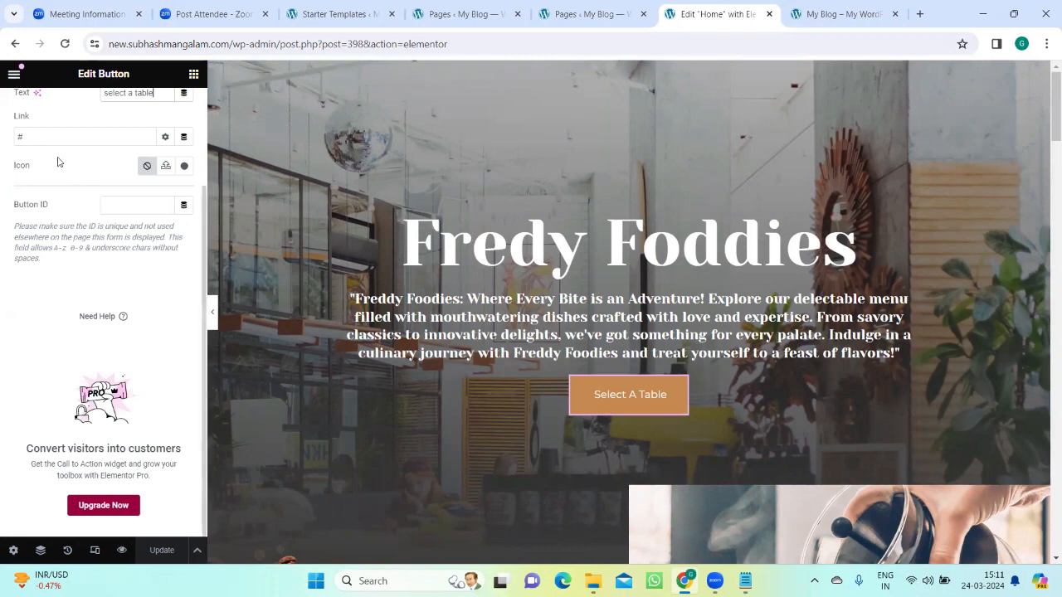
Step: Exit the Elementor editor to WordPress and go to the list of all pages
click(14, 78)
click(55, 396)
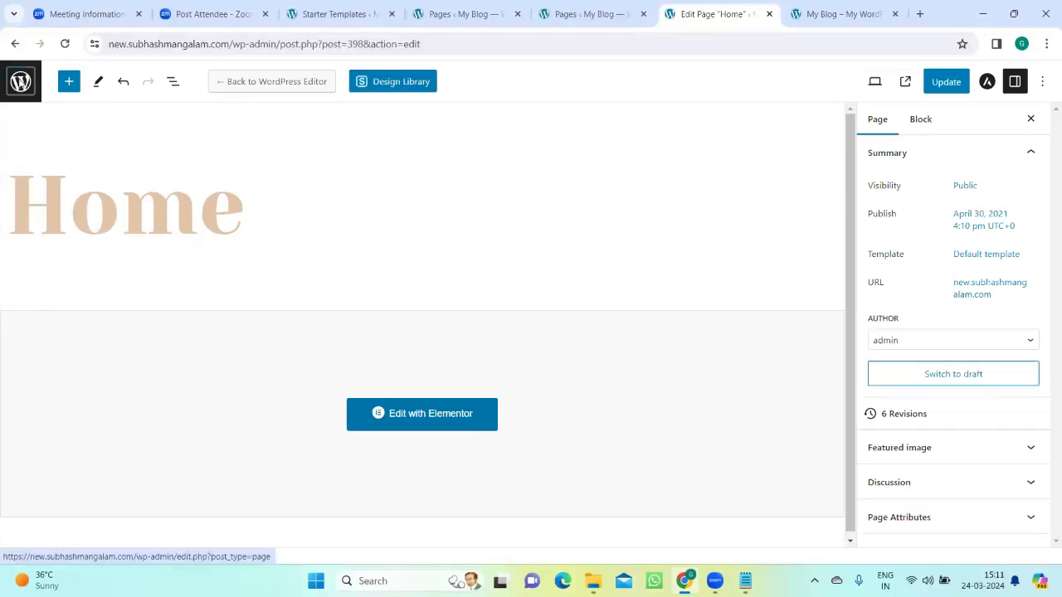
click(20, 81)
click(592, 133)
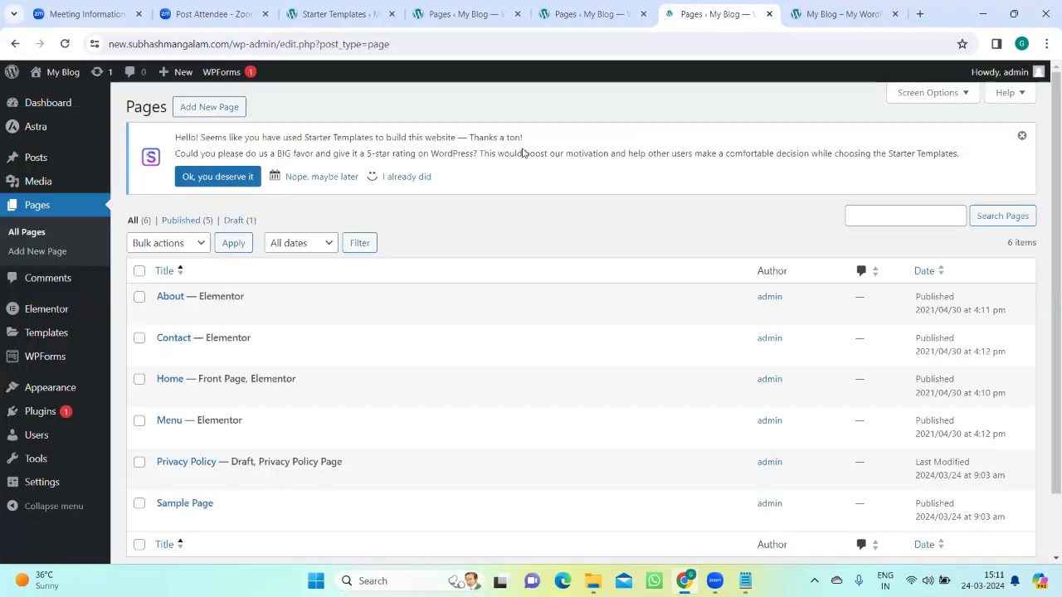
scroll(156, 304, down, 1)
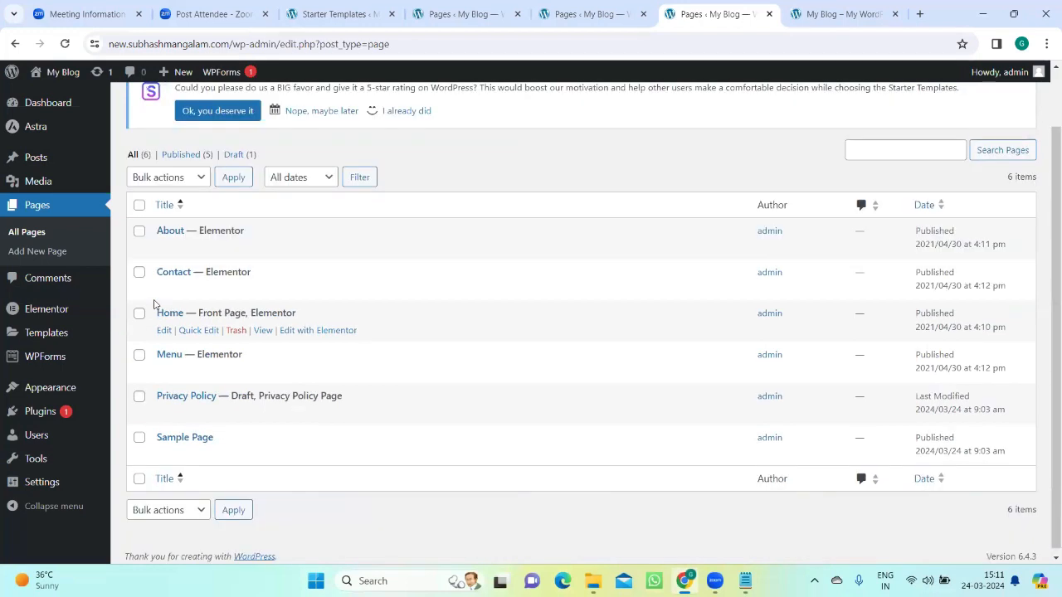
scroll(174, 285, up, 1)
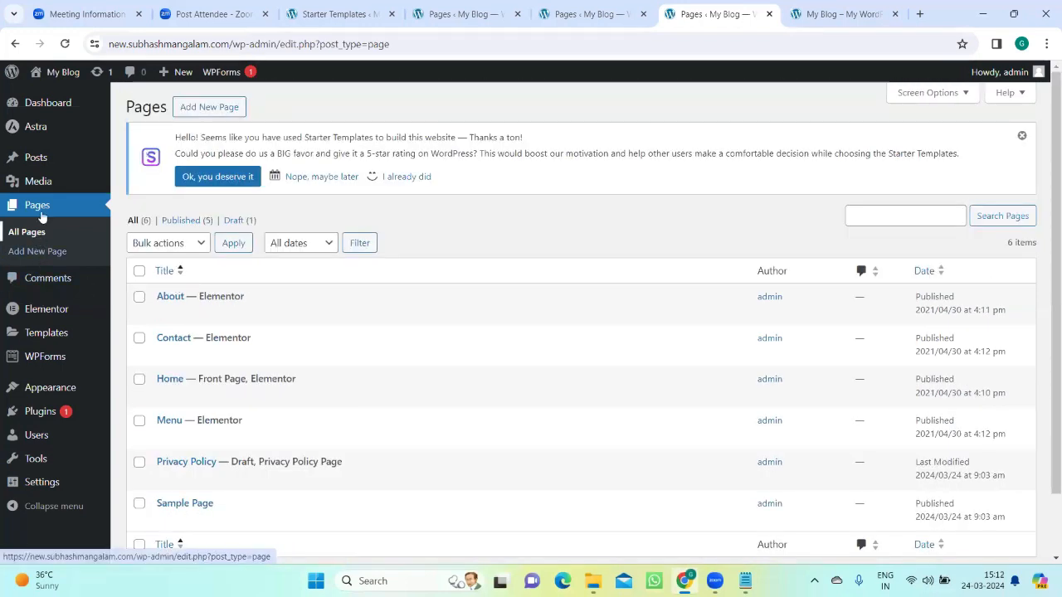
Step: Create a new WordPress page titled "Service" and publish it
click(218, 108)
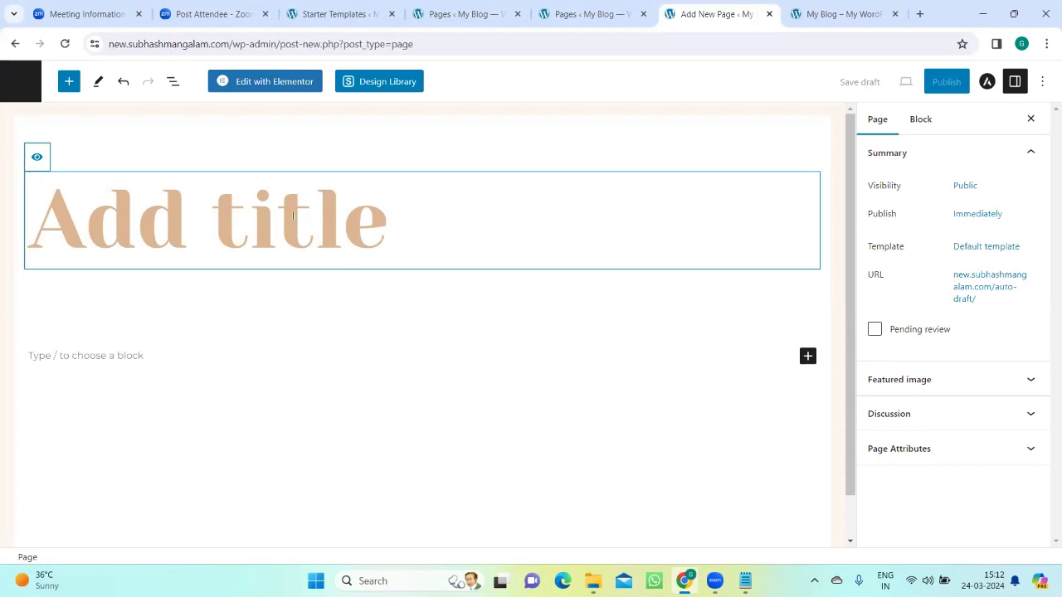
text(Service)
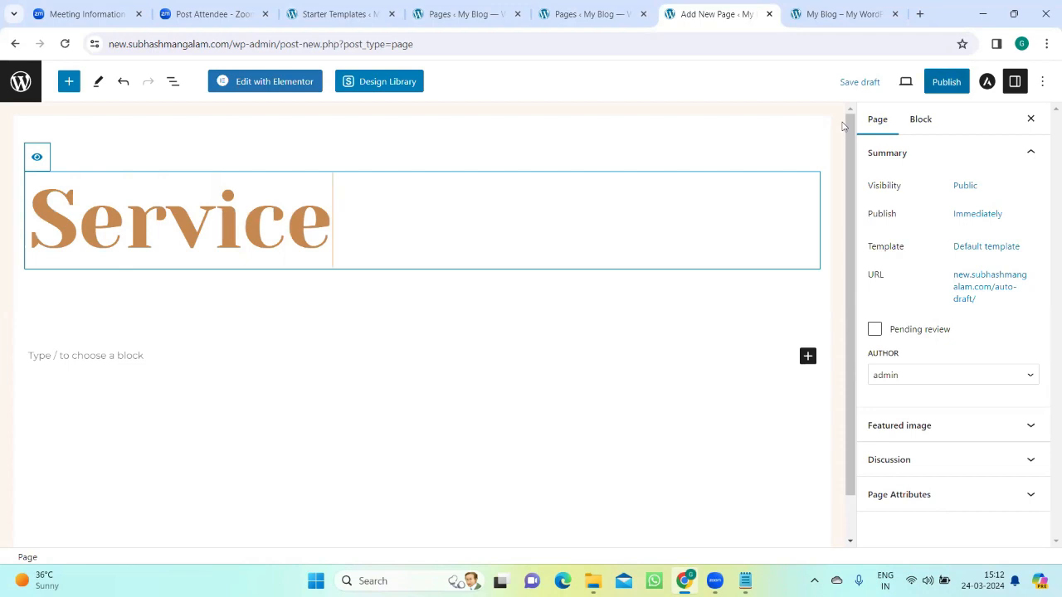
click(945, 81)
click(923, 81)
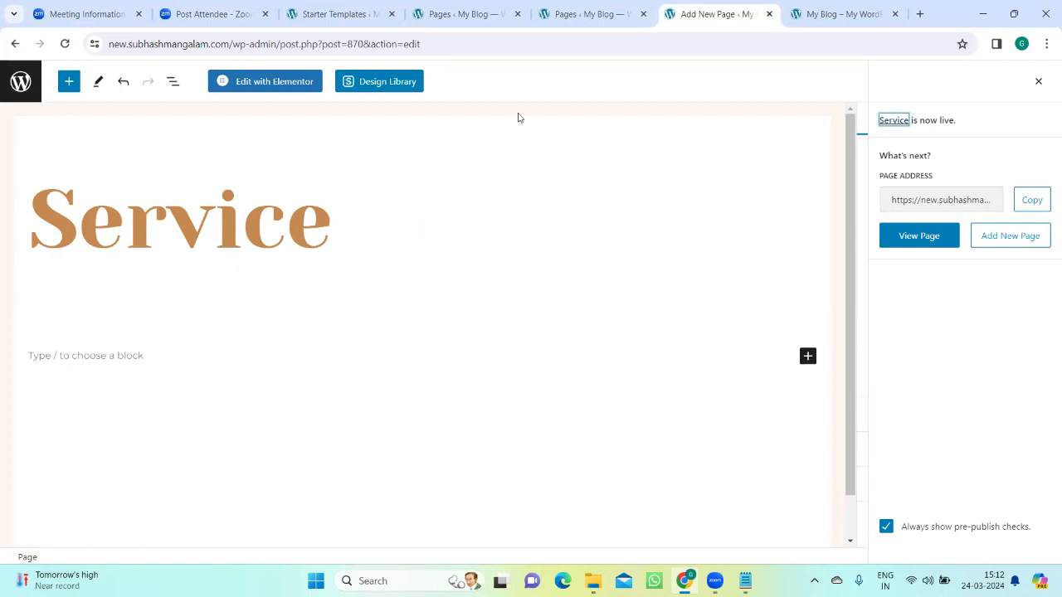
Step: Look at the live home page's navigation menu and return to the Service page's title in the WordPress editor
key(ctrl+Tab)
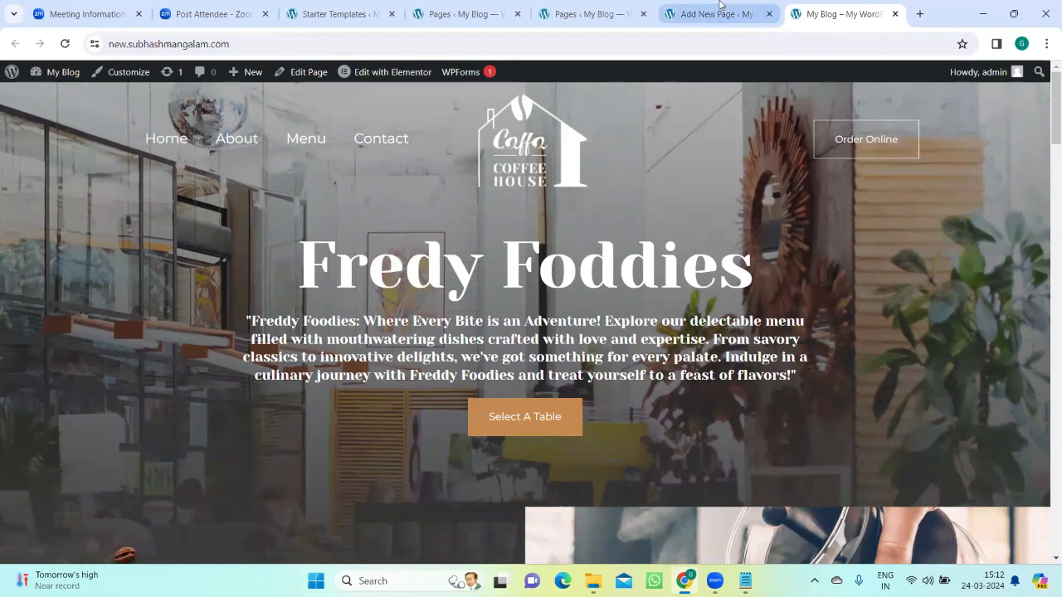
mouse_move(713, 7)
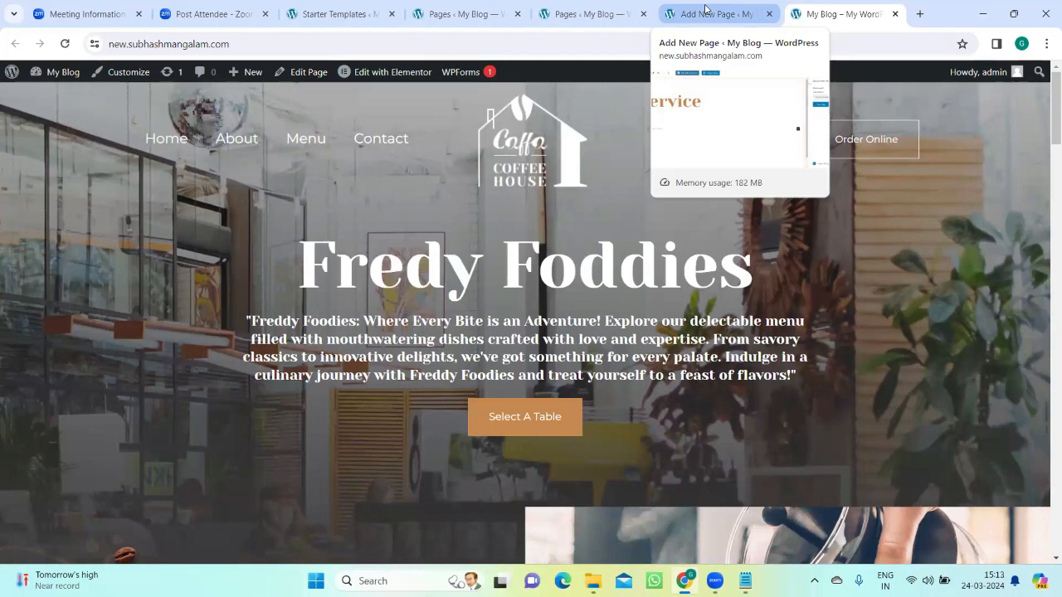
click(705, 12)
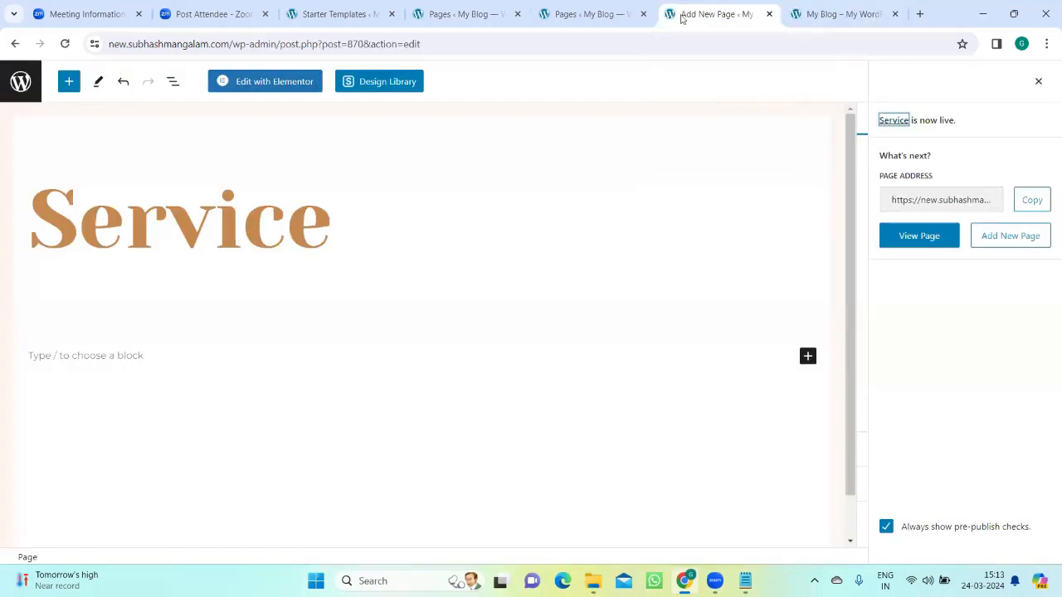
click(336, 220)
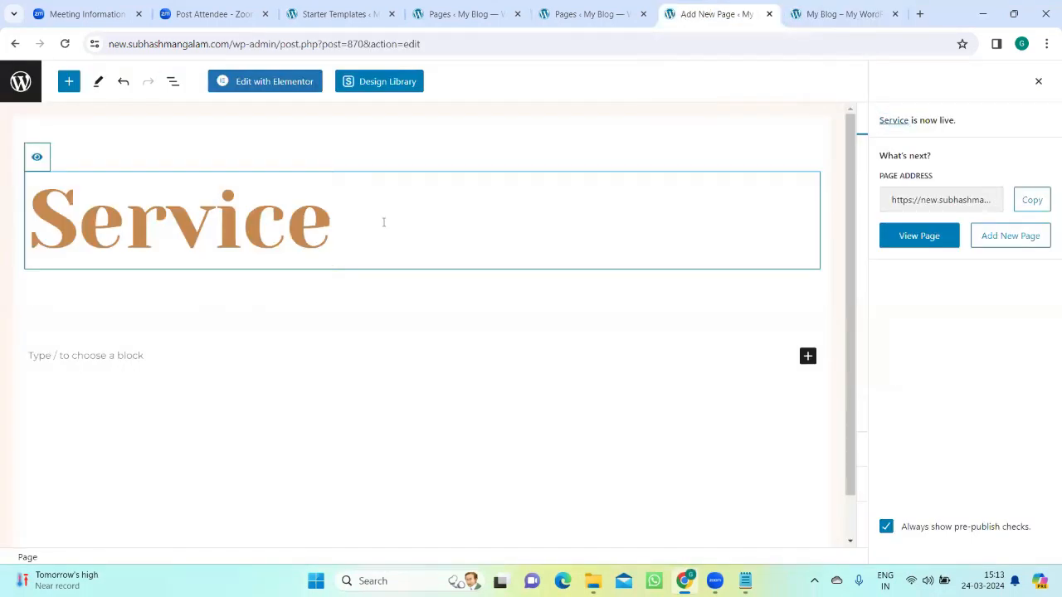
click(376, 330)
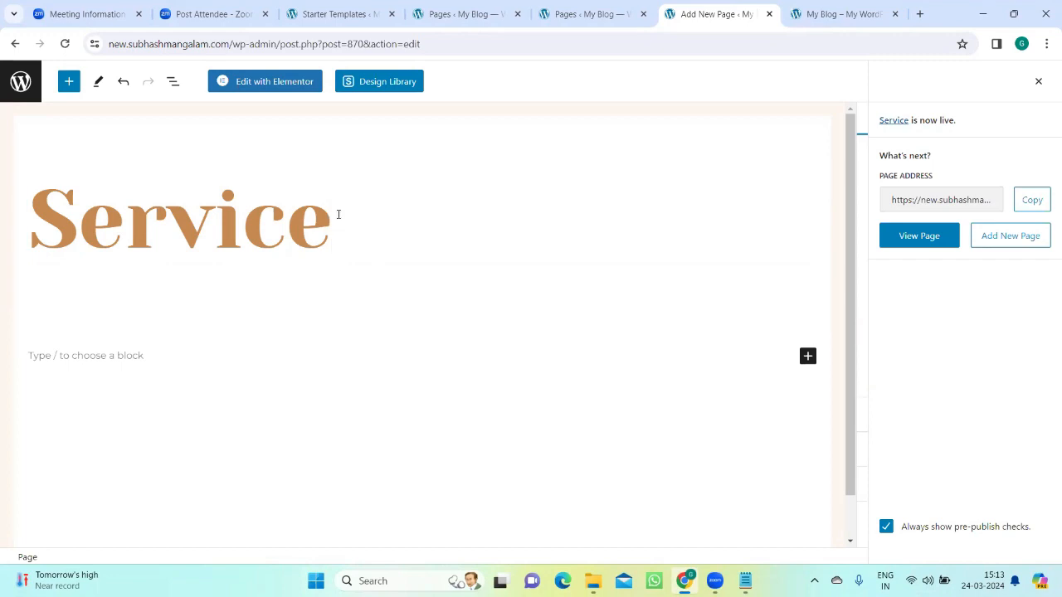
click(338, 214)
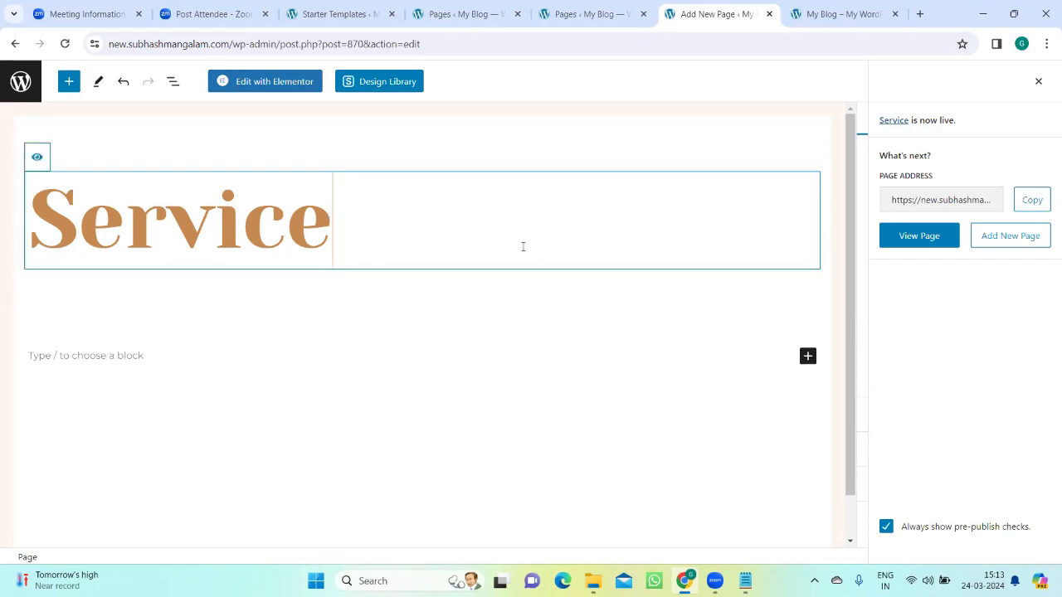
Step: Open the Service page in Elementor and add a Flexbox container with four equal columns
double_click(295, 88)
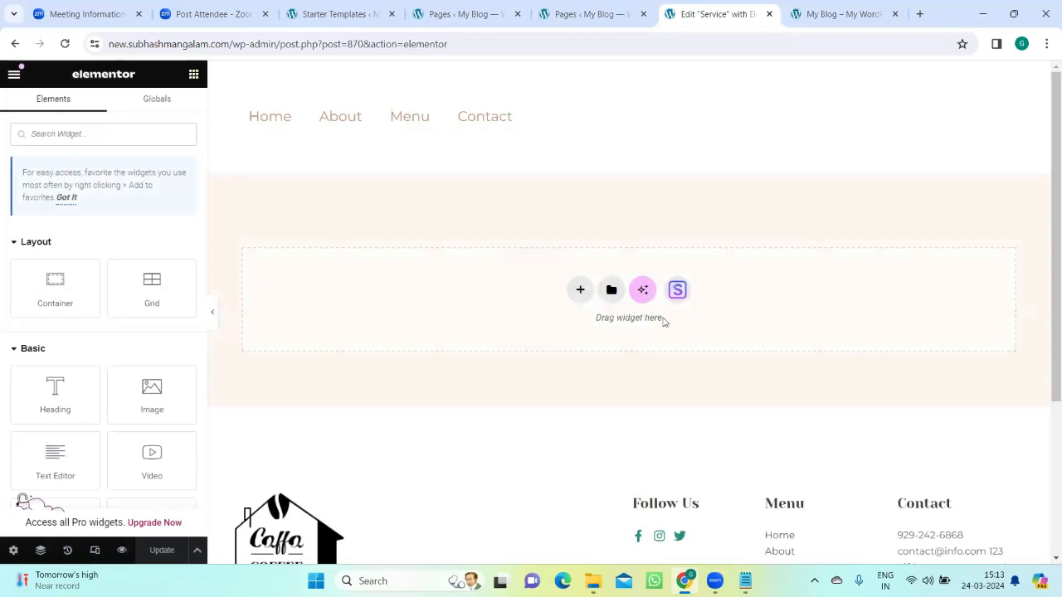
click(579, 291)
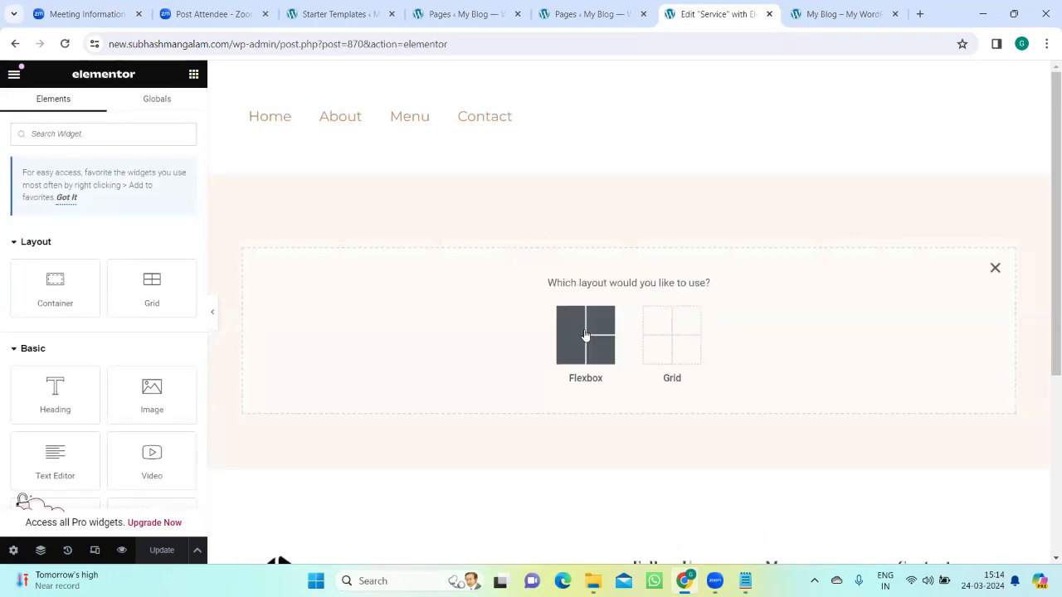
click(584, 334)
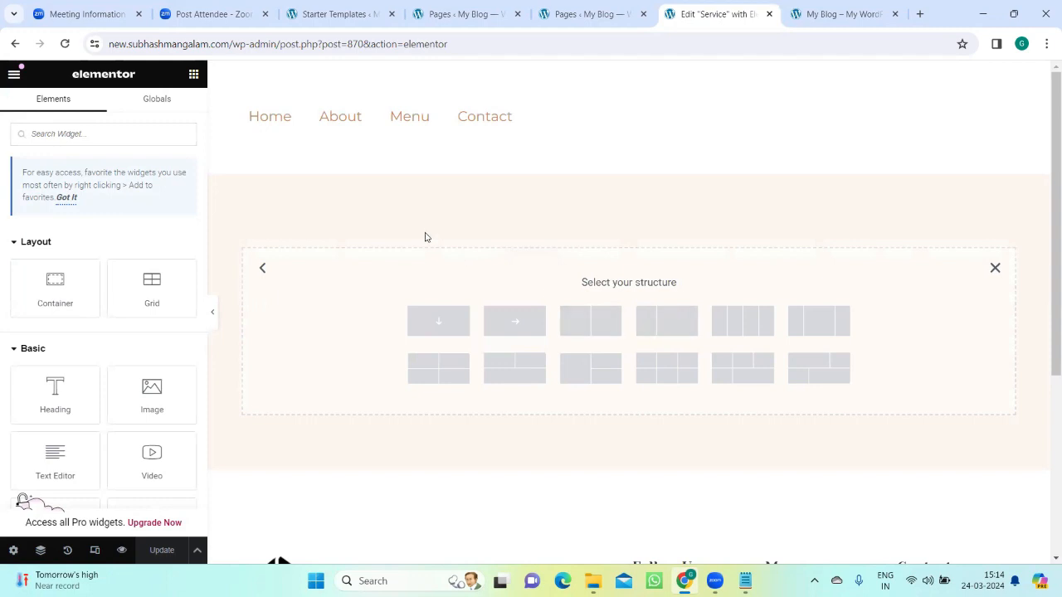
click(739, 324)
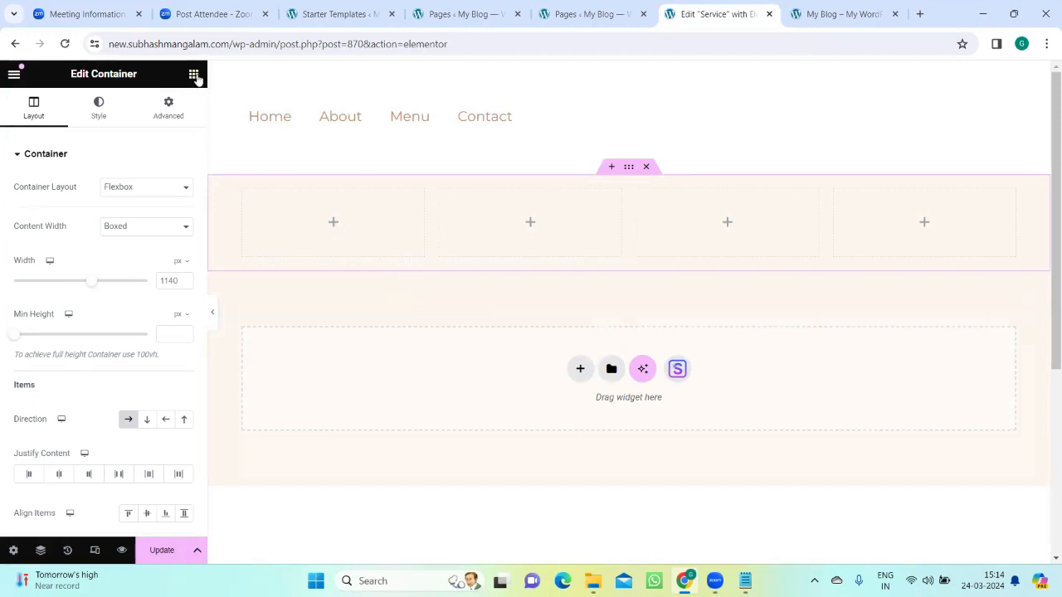
click(335, 227)
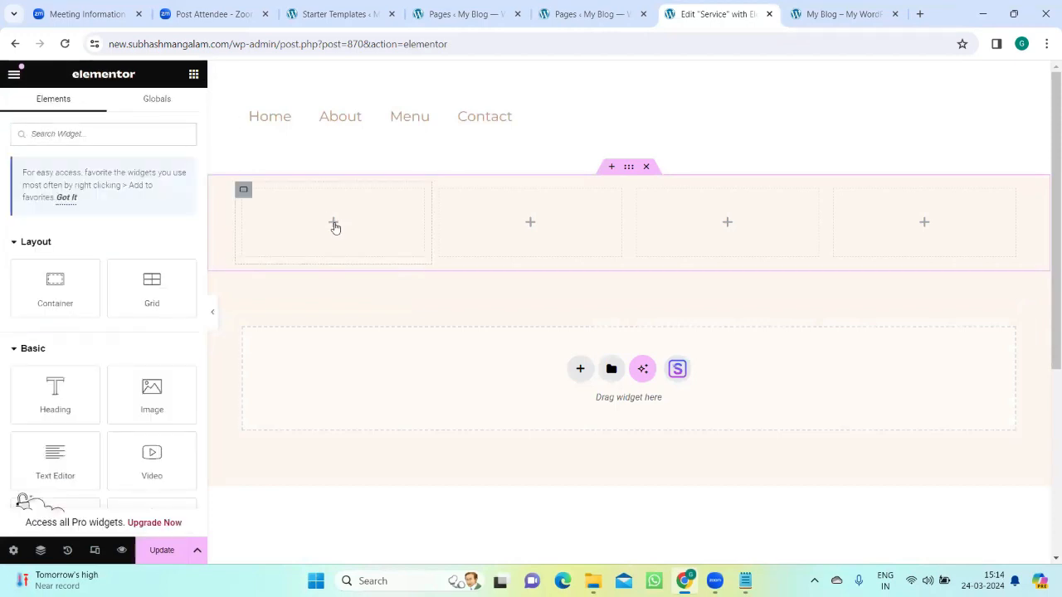
double_click(53, 394)
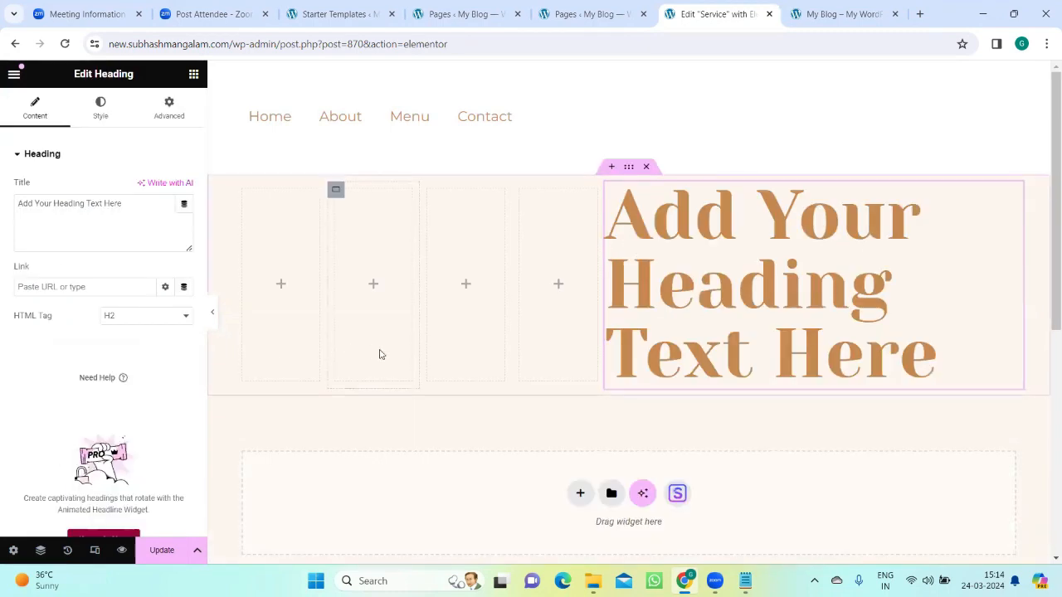
key(ctrl+z)
Step: Add a Heading widget to the first column and set its title to "ABC"
drag(53, 392, 326, 218)
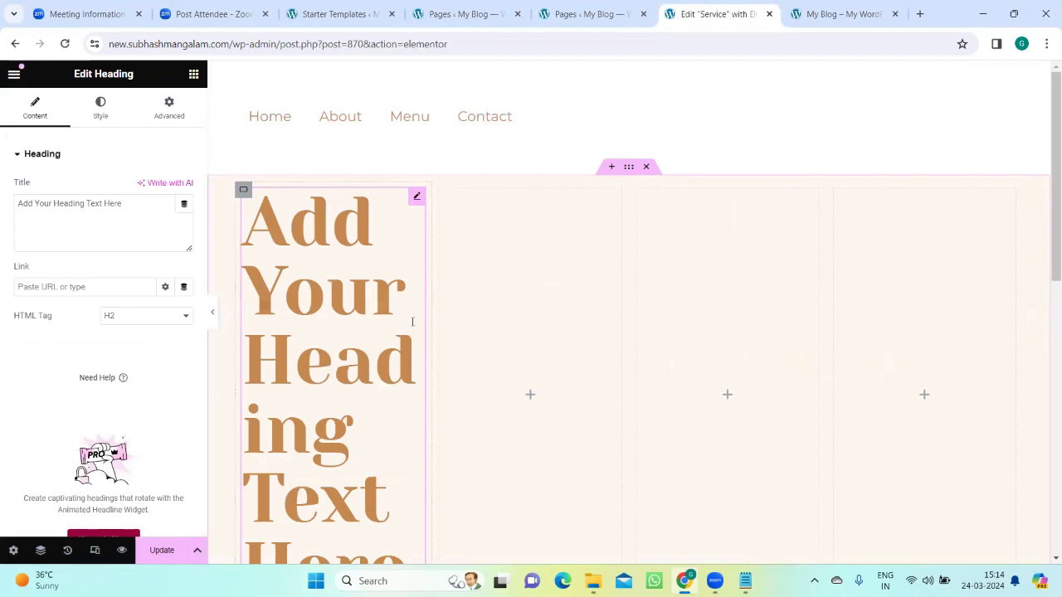
scroll(415, 323, down, 4)
scroll(412, 328, up, 4)
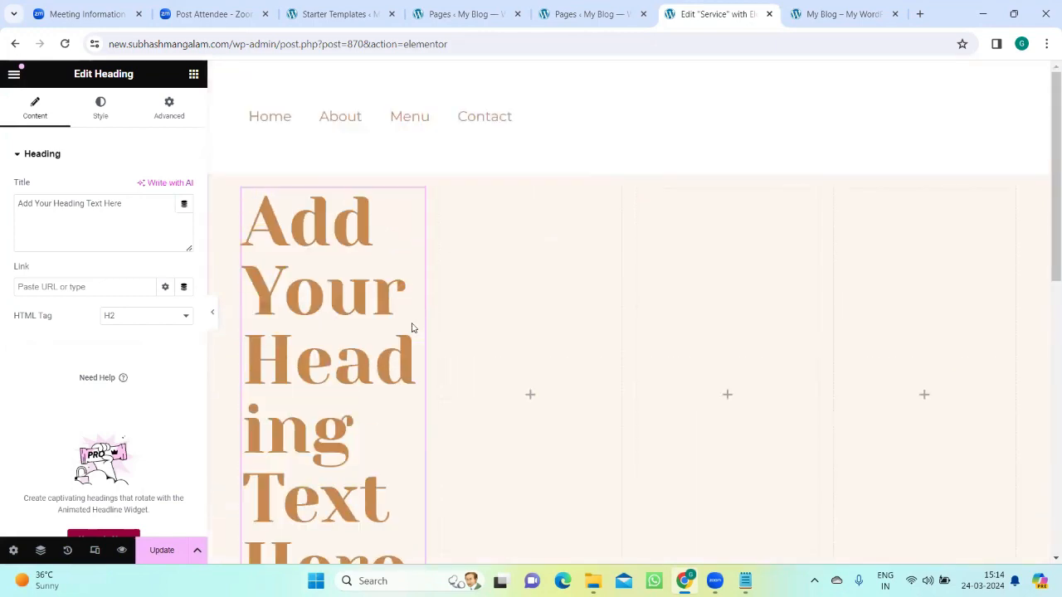
scroll(412, 326, down, 2)
scroll(412, 323, up, 1)
scroll(412, 324, up, 2)
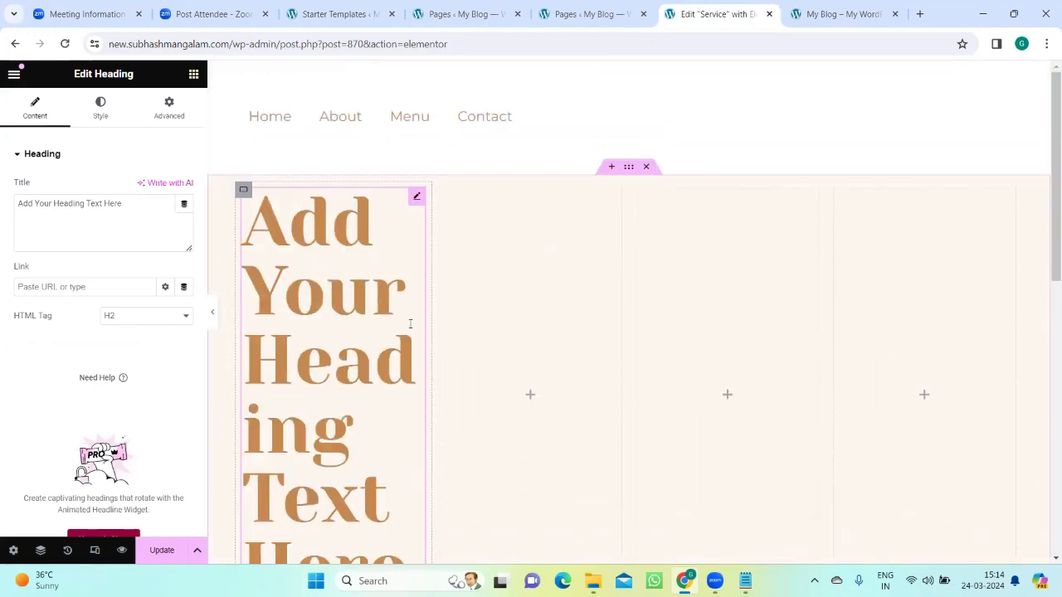
click(126, 210)
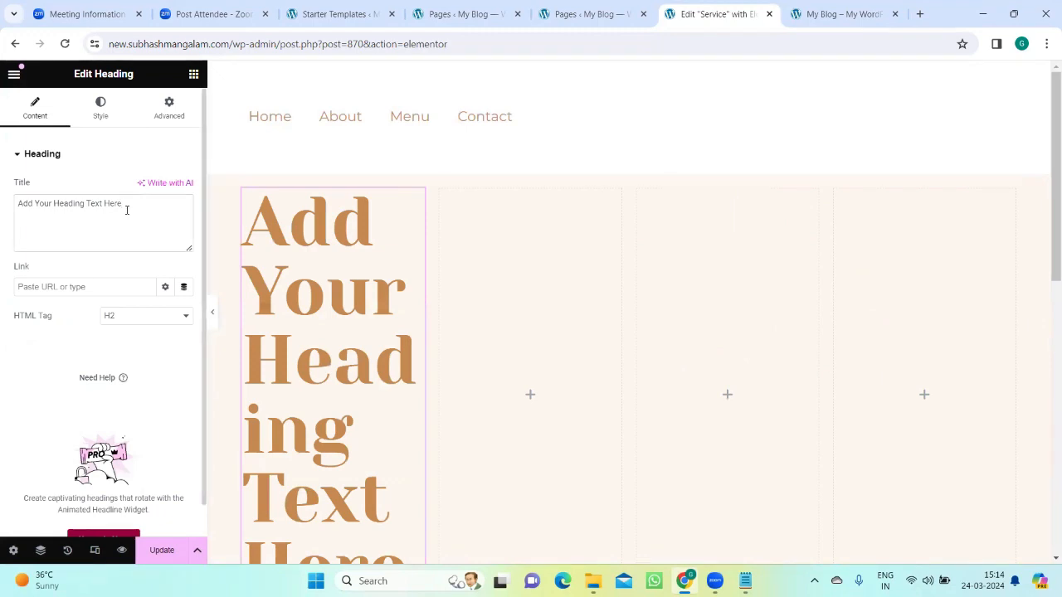
key(BackSpace)
key(BackSpace)
key(BackSpace)
key(BackSpace)
key(BackSpace)
key(BackSpace)
key(BackSpace)
key(BackSpace)
key(BackSpace)
key(BackSpace)
key(BackSpace)
key(BackSpace)
key(BackSpace)
key(BackSpace)
key(BackSpace)
key(BackSpace)
key(BackSpace)
key(BackSpace)
key(BackSpace)
key(BackSpace)
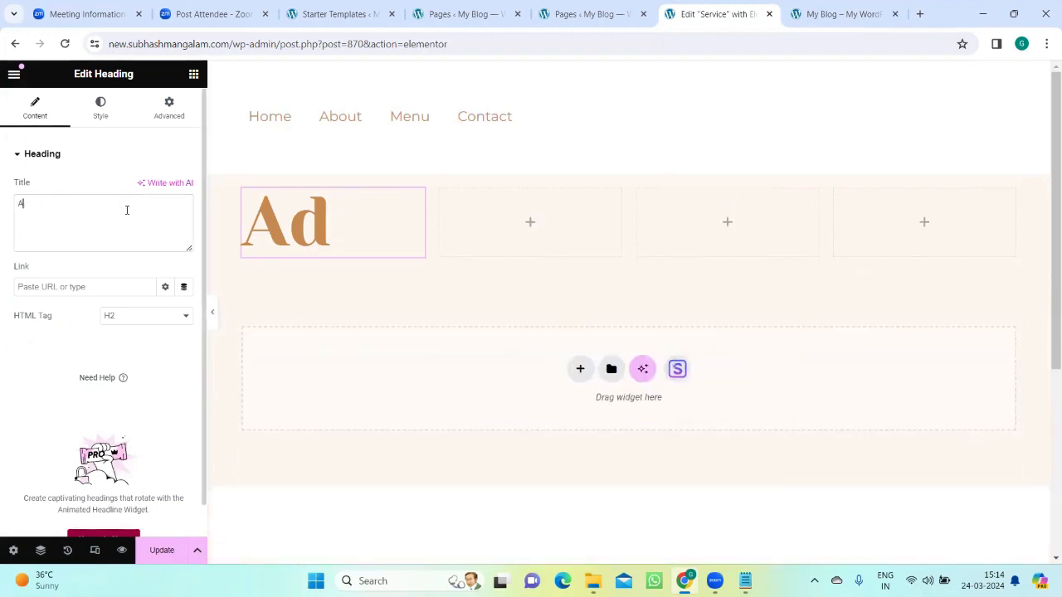
text(ABC)
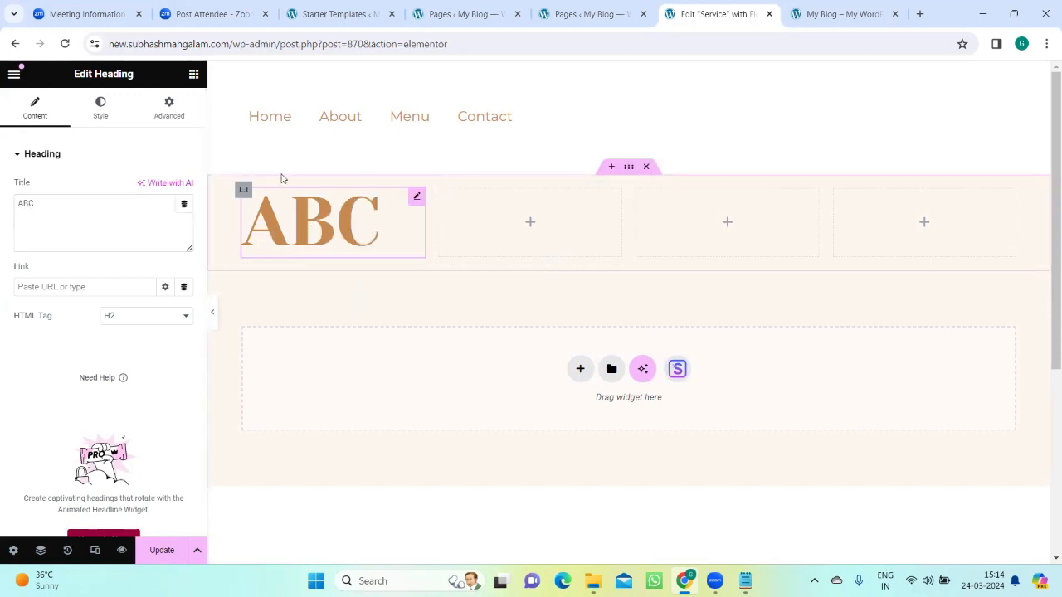
Step: Add a Heading widget to the second column and set its title to "DEF"
click(193, 74)
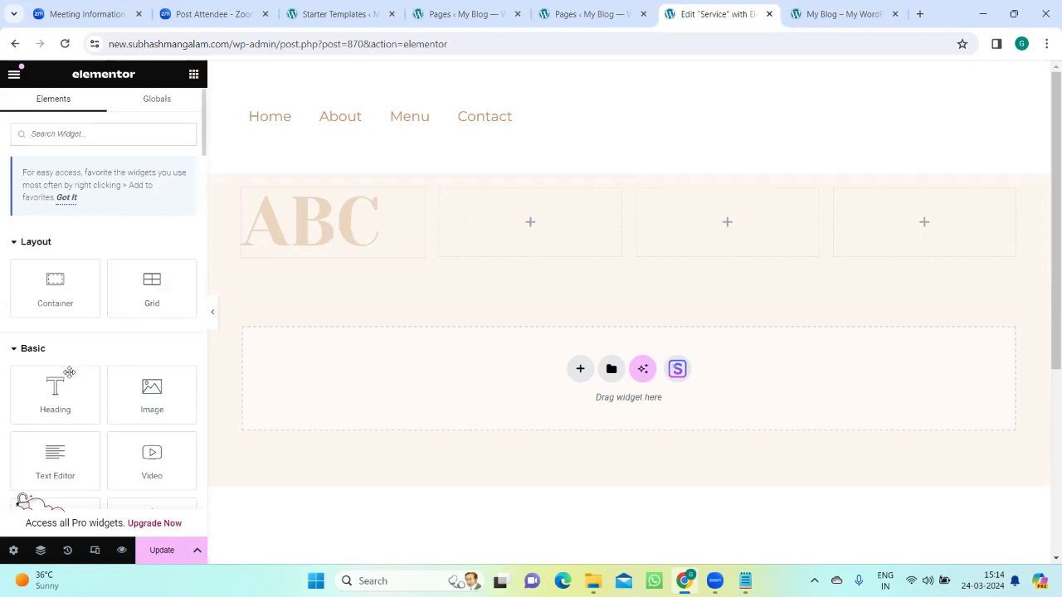
drag(53, 383, 456, 236)
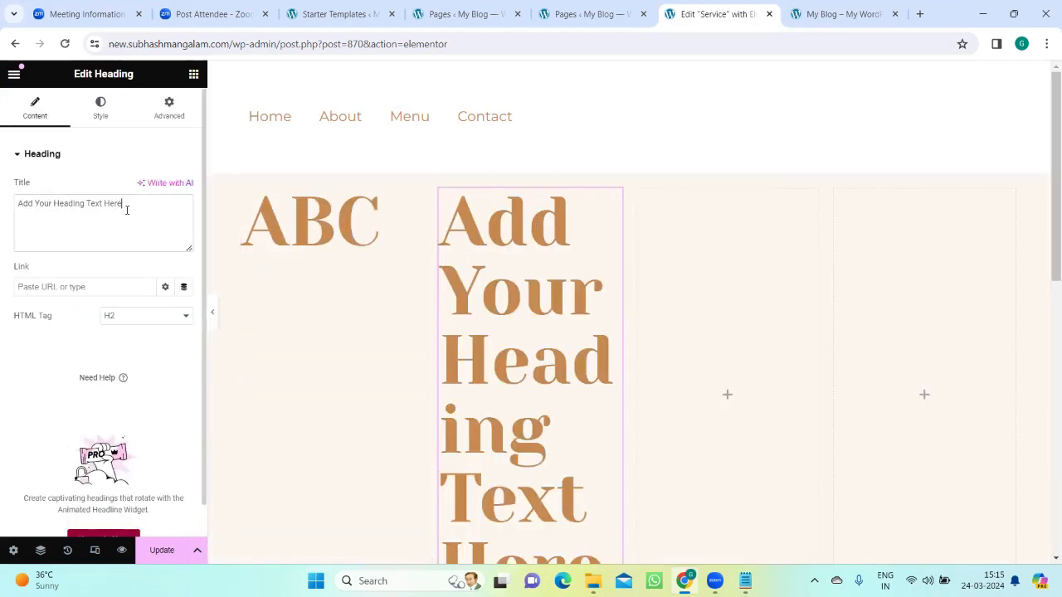
key(BackSpace)
key(BackSpace)
key(BackSpace)
key(BackSpace)
key(BackSpace)
key(BackSpace)
key(BackSpace)
key(BackSpace)
key(BackSpace)
key(BackSpace)
key(BackSpace)
key(BackSpace)
key(BackSpace)
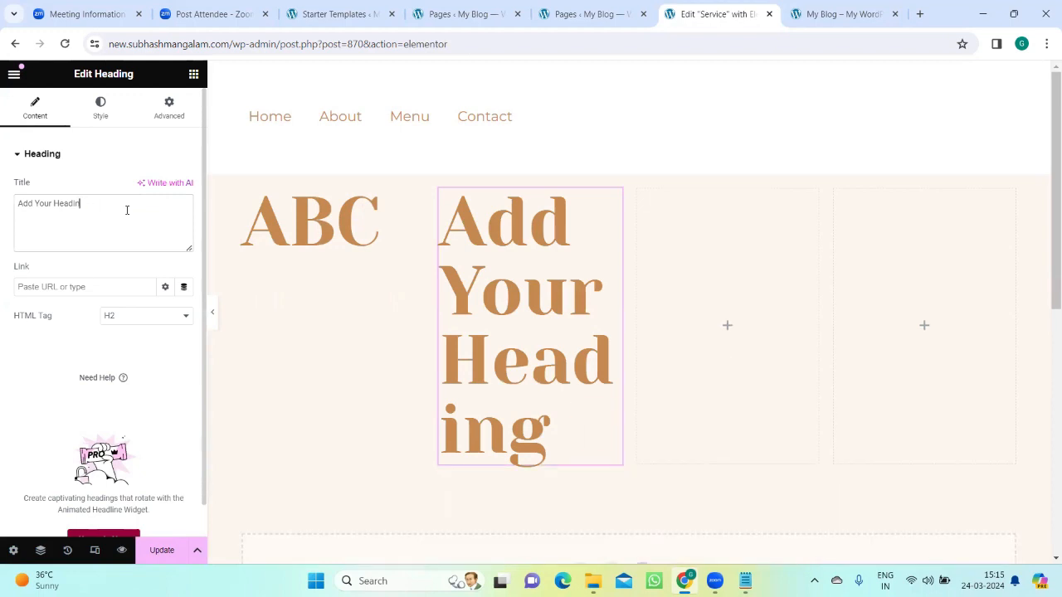
key(BackSpace)
key(BackSpace)
key(BackSpace)
key(BackSpace)
key(BackSpace)
key(BackSpace)
key(BackSpace)
key(BackSpace)
key(BackSpace)
key(BackSpace)
key(BackSpace)
key(BackSpace)
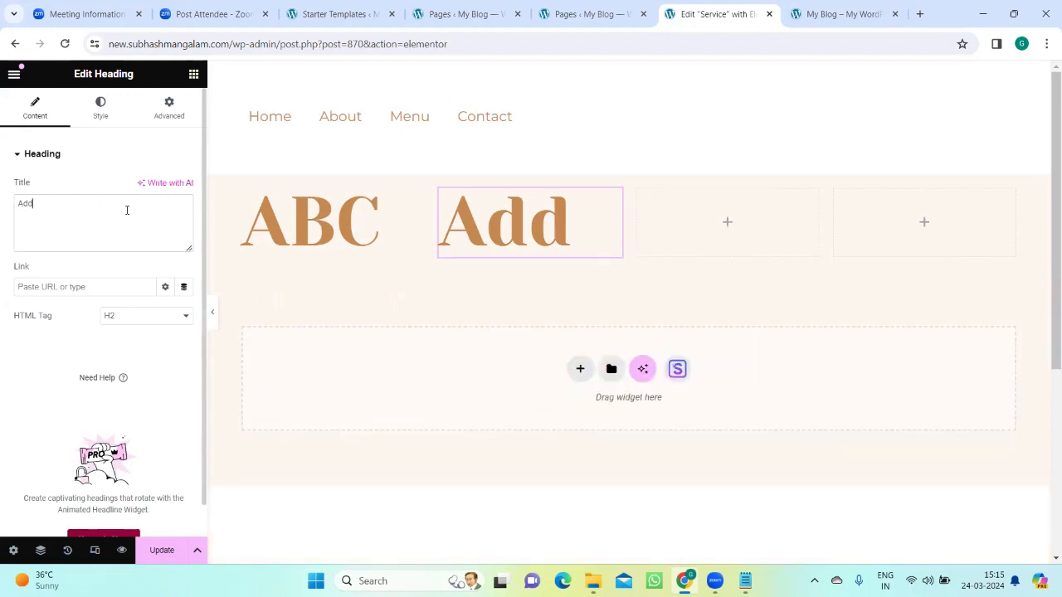
key(BackSpace)
text(DEF)
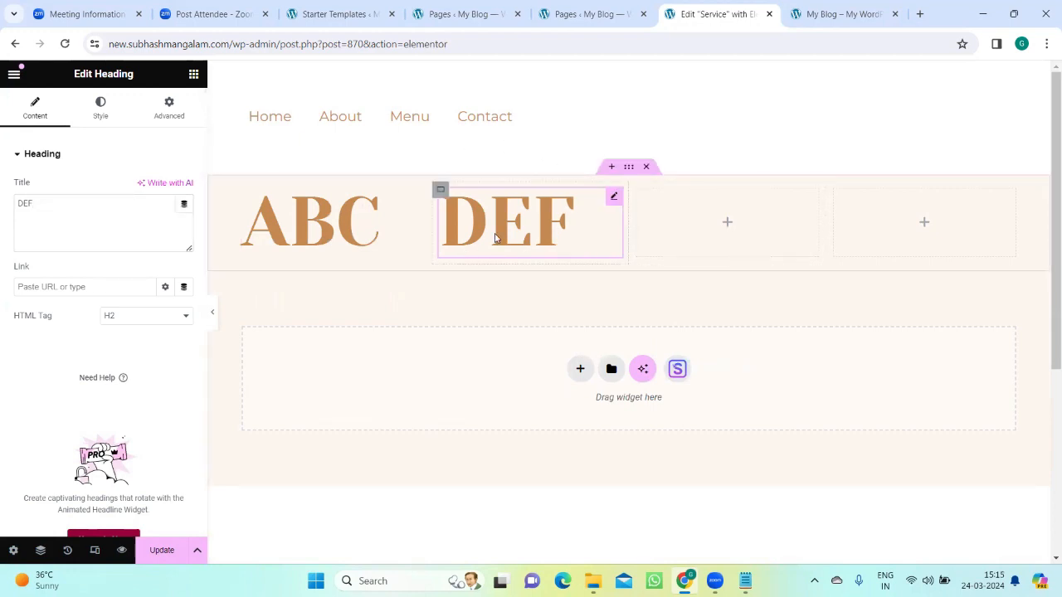
click(193, 74)
drag(51, 388, 576, 261)
click(579, 268)
key(ctrl+z)
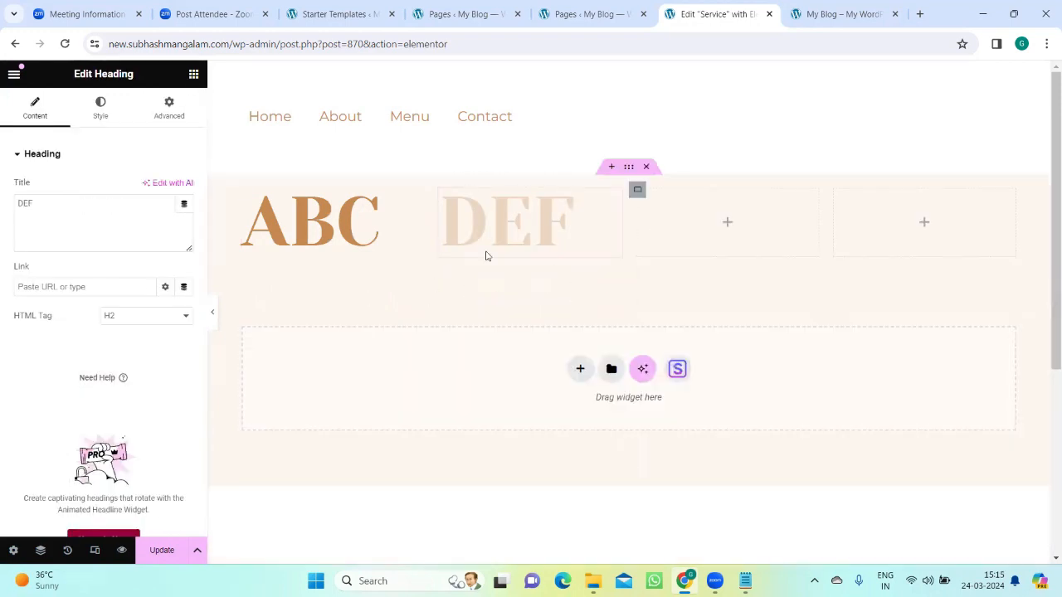
Step: Add a Heading widget to the third column and set its title to "GHI"
click(194, 75)
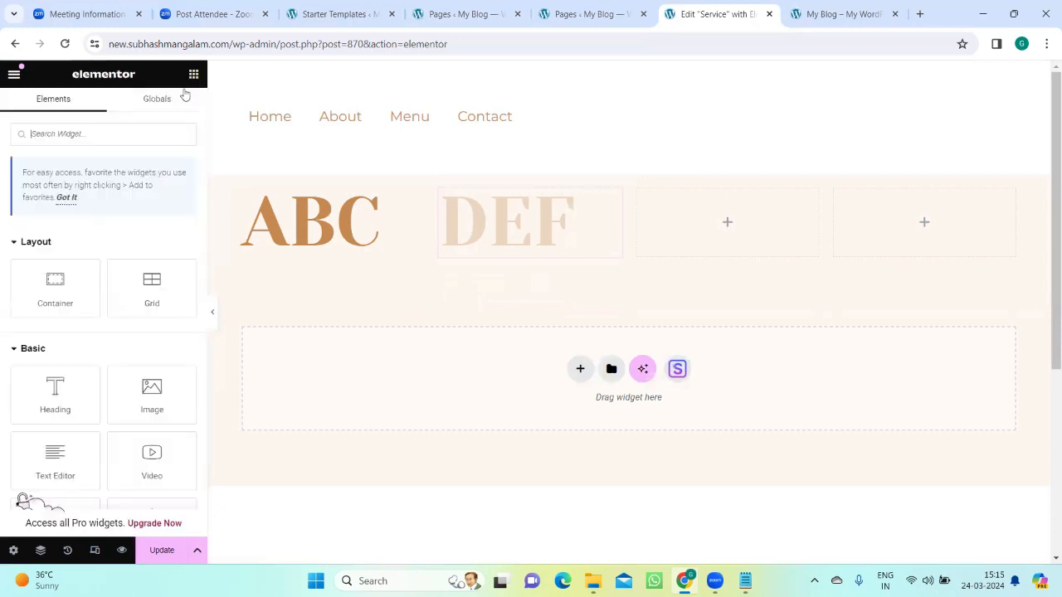
drag(55, 392, 741, 223)
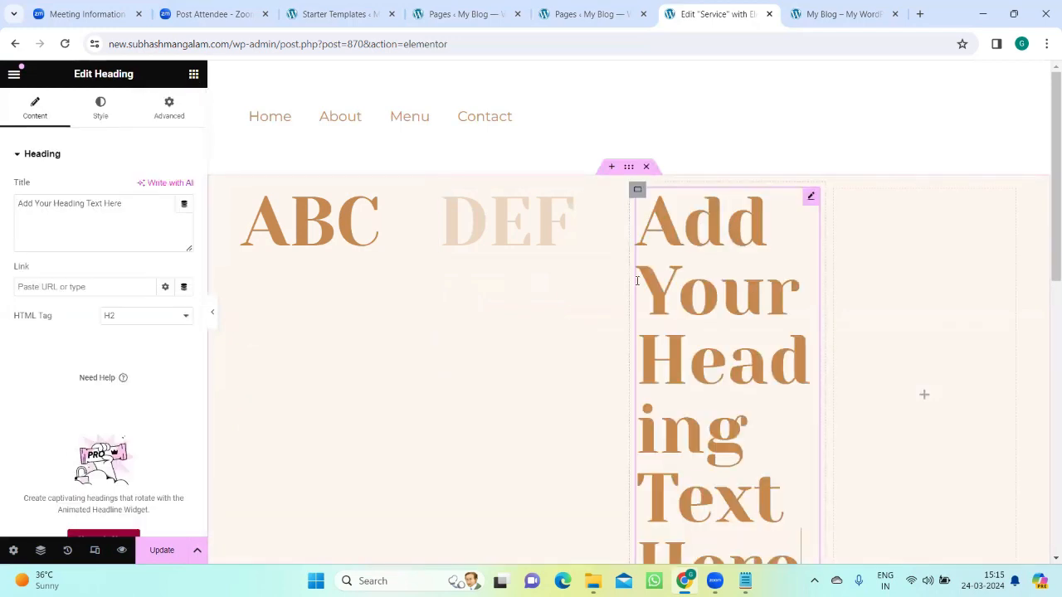
click(125, 202)
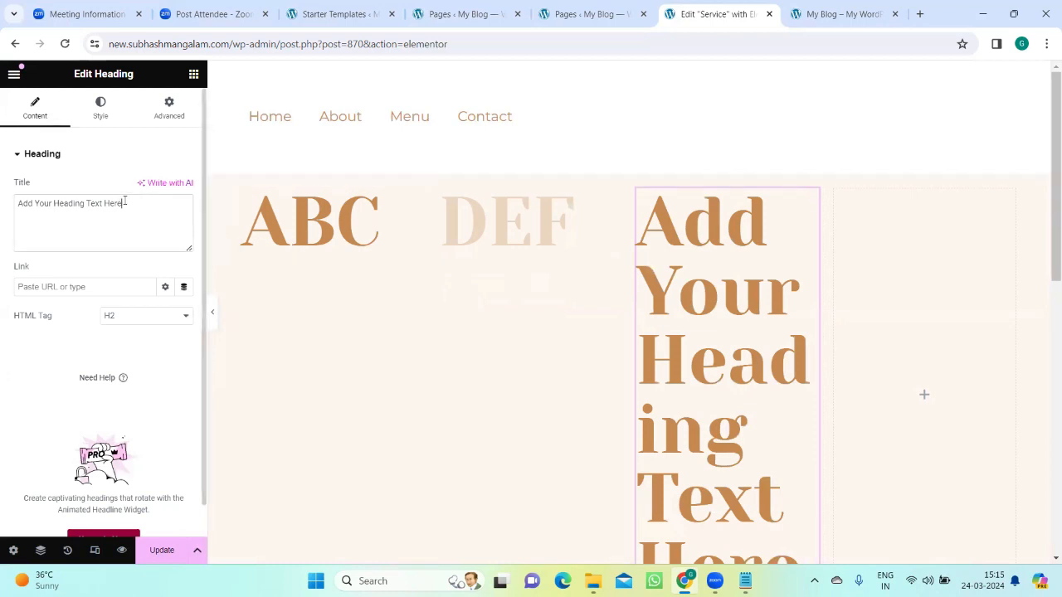
key(BackSpace)
key(BackSpace)
key(BackSpace)
key(BackSpace)
key(BackSpace)
key(BackSpace)
key(BackSpace)
key(BackSpace)
key(BackSpace)
key(BackSpace)
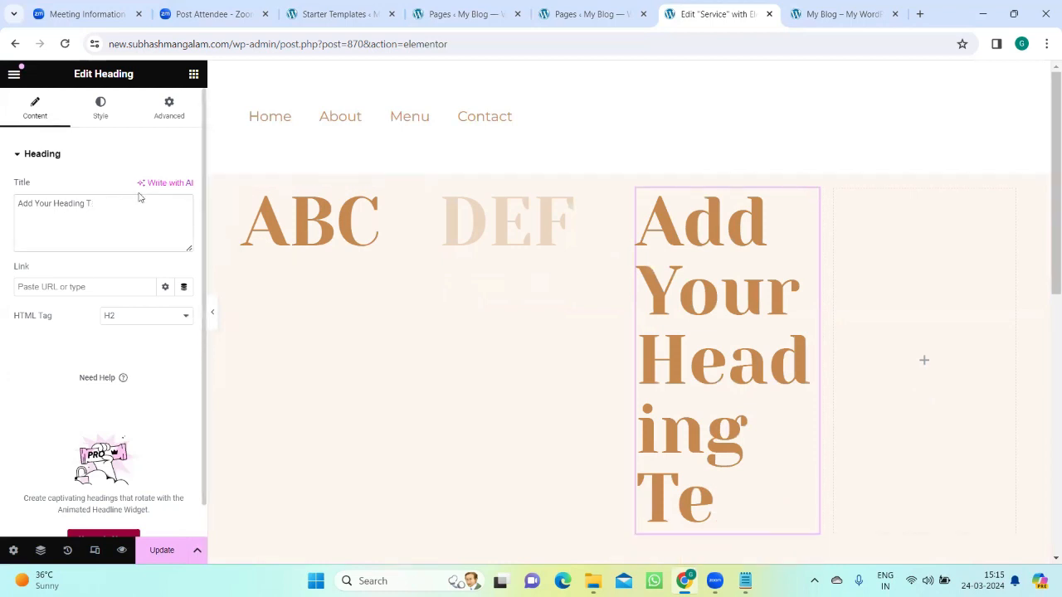
key(BackSpace)
key(BackSpace)
key(BackSpace)
key(BackSpace)
key(BackSpace)
key(BackSpace)
key(BackSpace)
key(BackSpace)
key(BackSpace)
key(BackSpace)
key(BackSpace)
key(BackSpace)
key(BackSpace)
key(BackSpace)
key(BackSpace)
key(BackSpace)
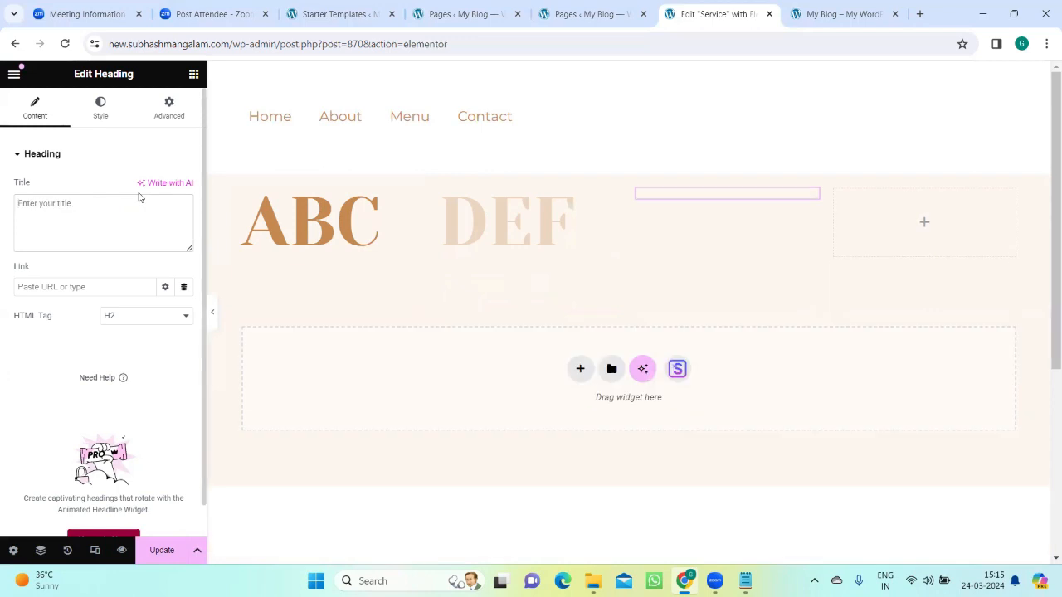
text(GHI)
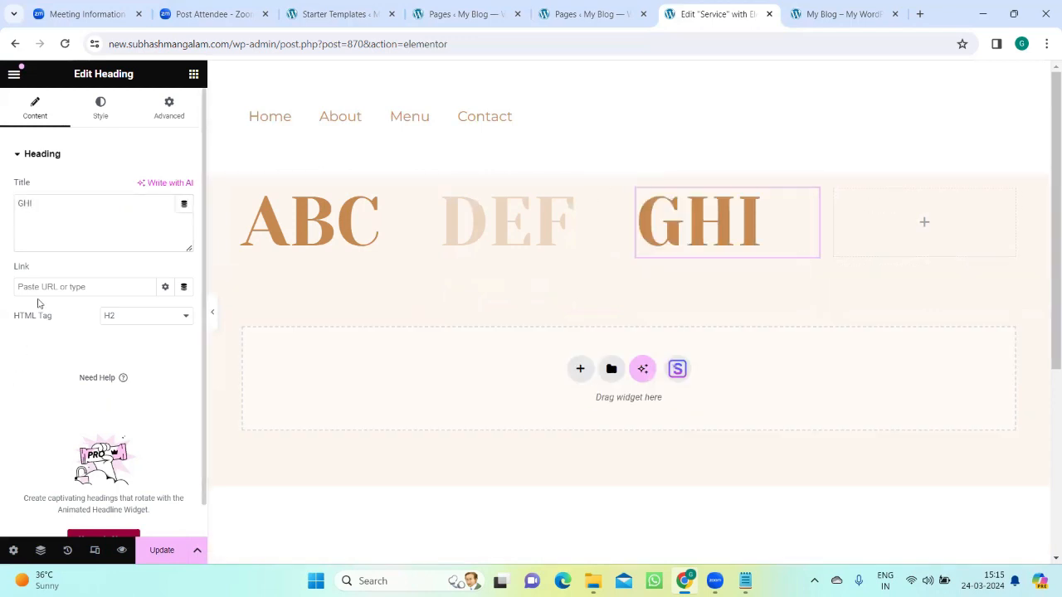
Step: Add a Heading widget titled "JKL" to the fourth column and update the Service page
click(193, 74)
drag(59, 392, 941, 214)
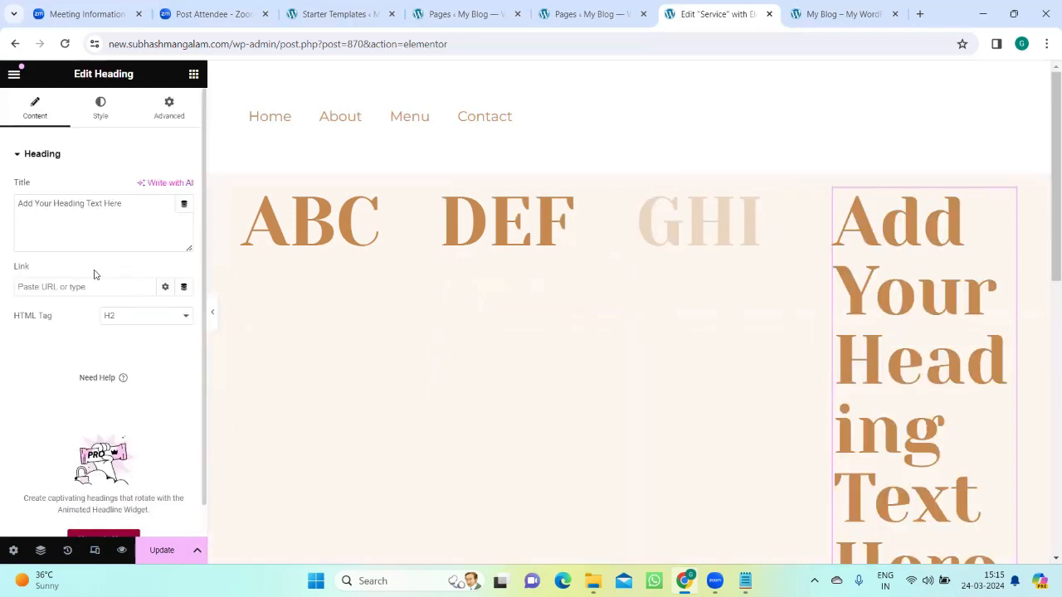
click(163, 208)
key(BackSpace)
key(BackSpace)
key(BackSpace)
key(BackSpace)
key(BackSpace)
key(BackSpace)
key(BackSpace)
key(BackSpace)
key(BackSpace)
key(BackSpace)
key(BackSpace)
key(BackSpace)
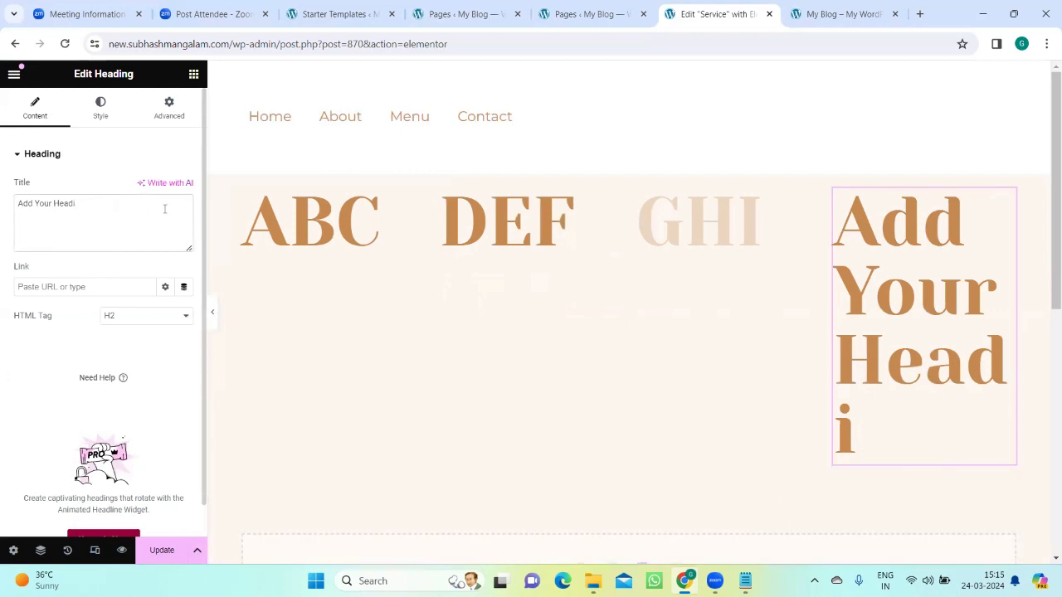
key(BackSpace)
key(BackSpace)
key(BackSpace)
key(BackSpace)
key(BackSpace)
key(BackSpace)
key(BackSpace)
key(BackSpace)
key(BackSpace)
key(BackSpace)
key(BackSpace)
key(BackSpace)
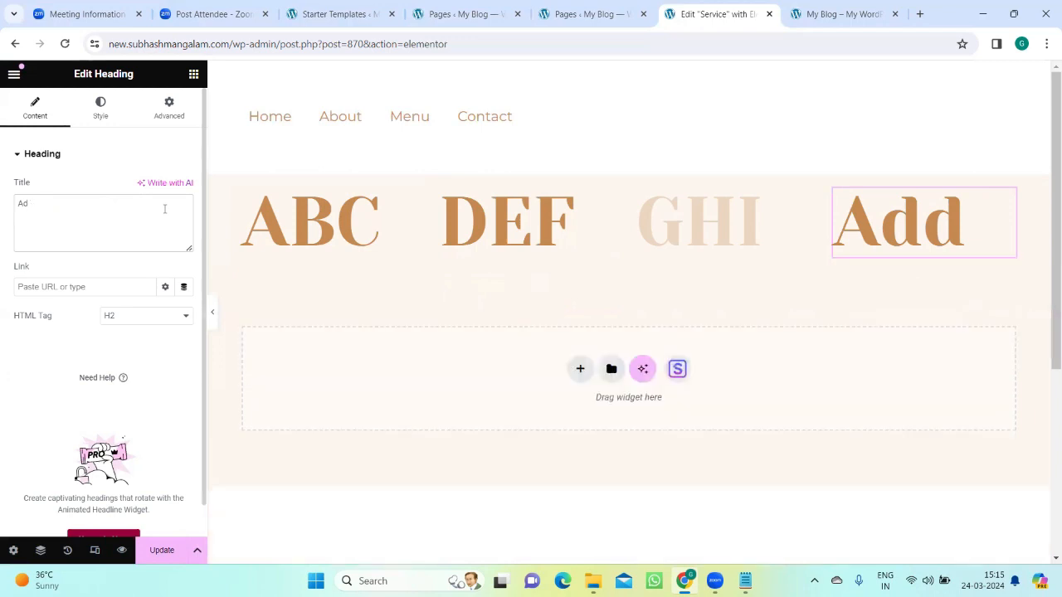
key(BackSpace)
key(BackSpace)
text(JKL)
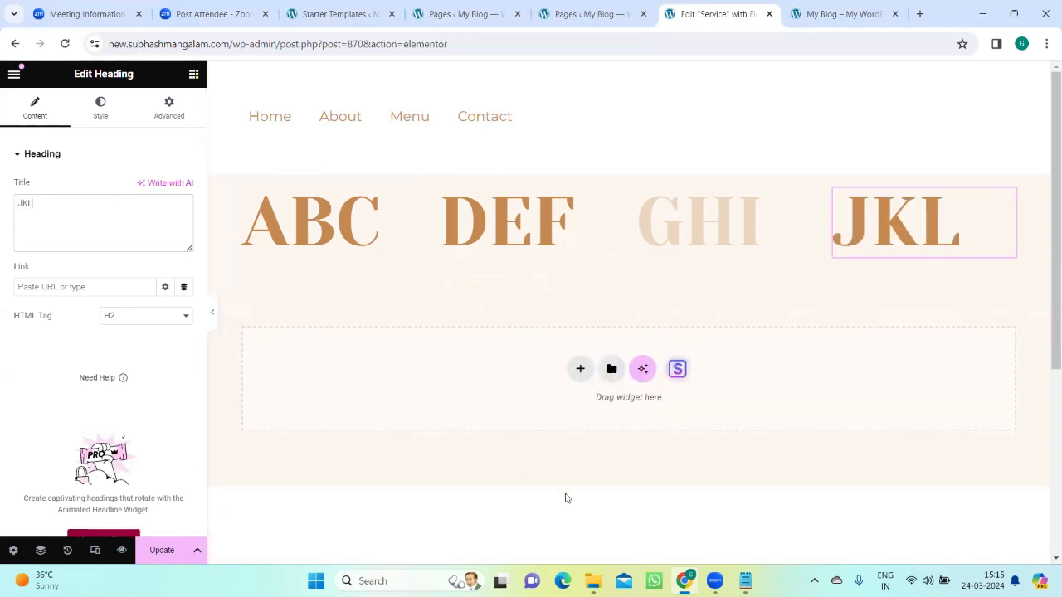
click(510, 457)
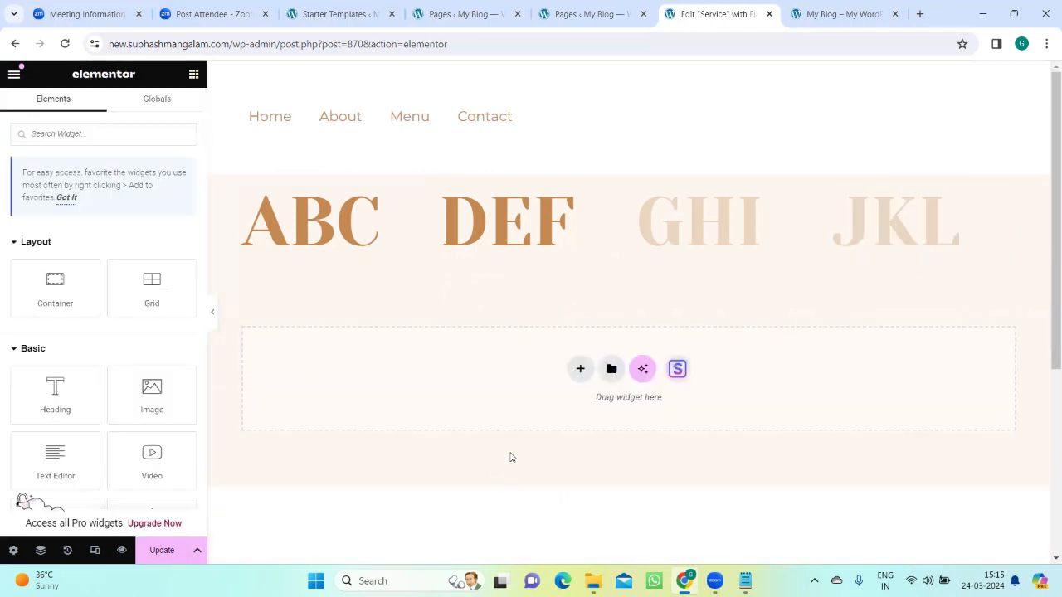
click(161, 550)
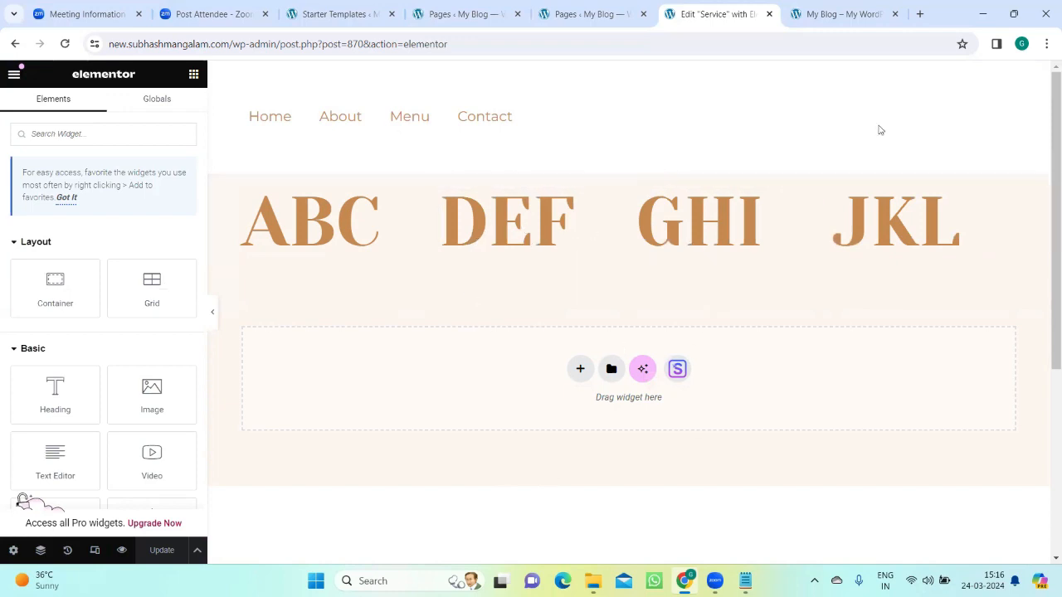
Step: Review the live home page, the Notepad notes and the WordPress pages list, and return to the Service page in Elementor
click(833, 13)
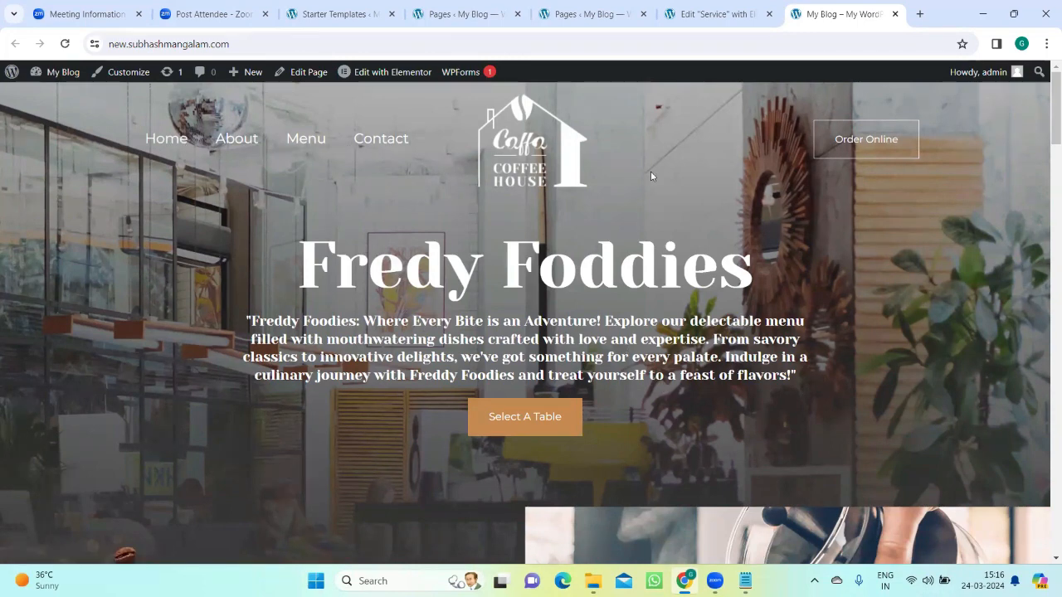
click(712, 14)
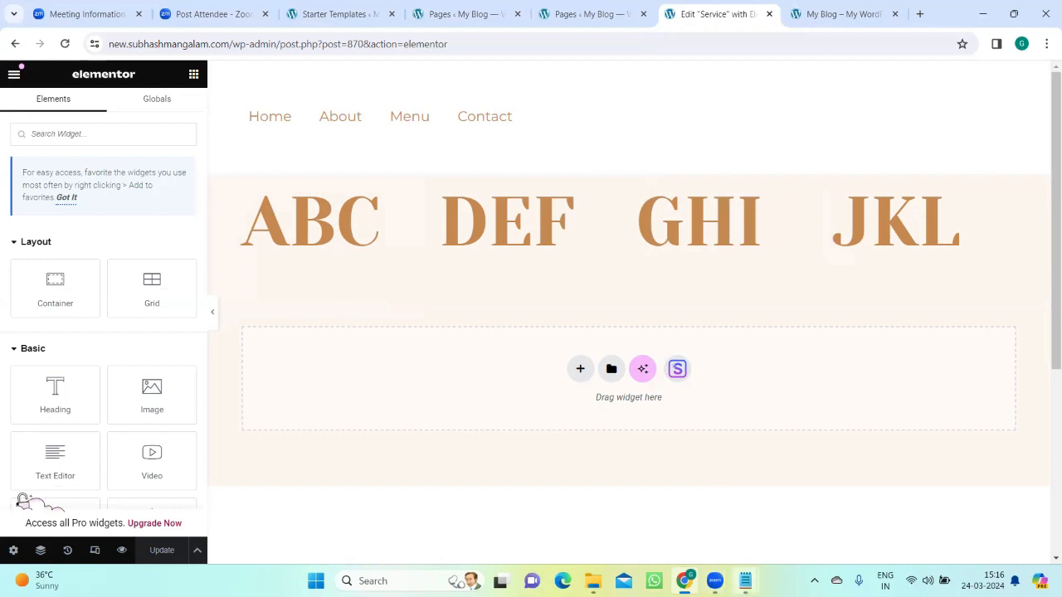
mouse_move(745, 580)
click(670, 528)
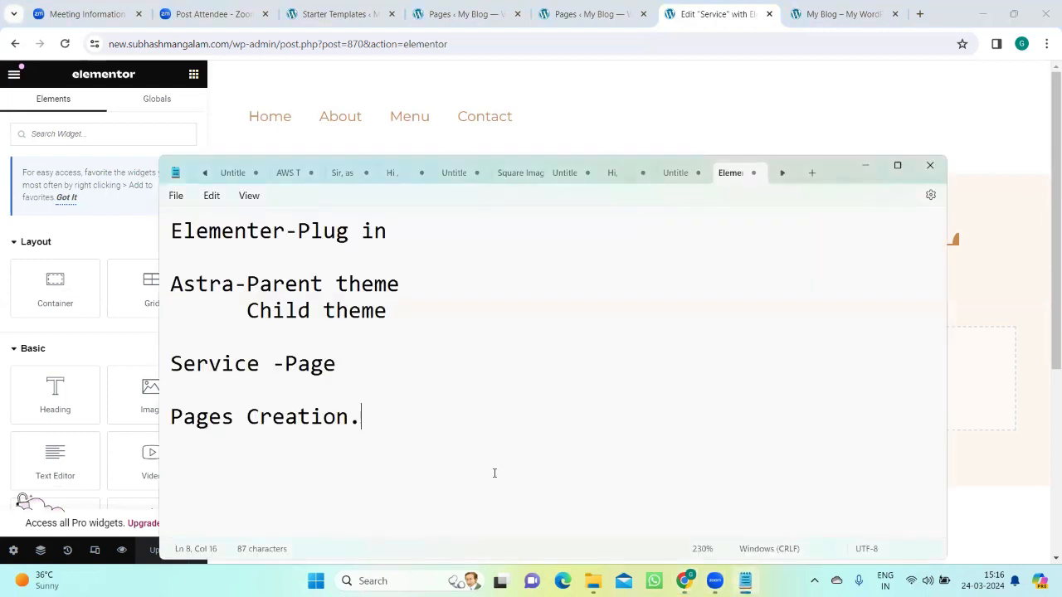
key(Return)
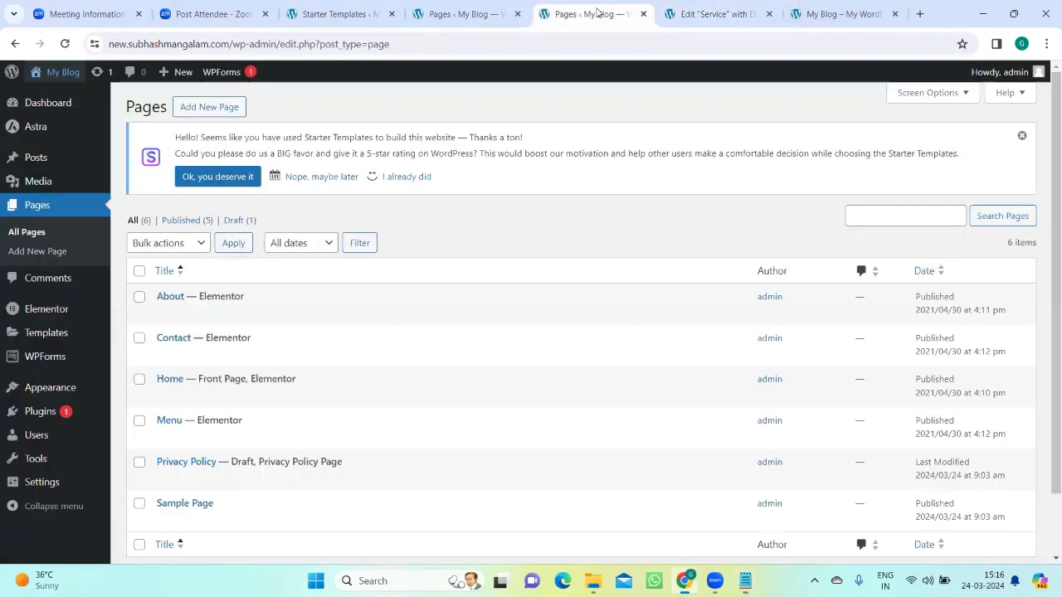
click(593, 14)
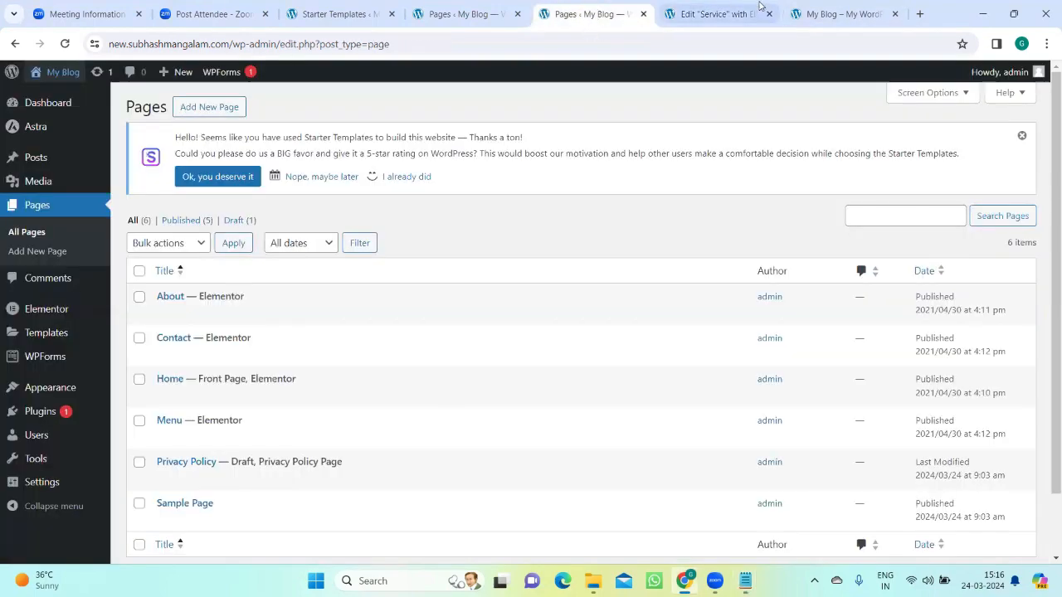
click(833, 14)
click(705, 14)
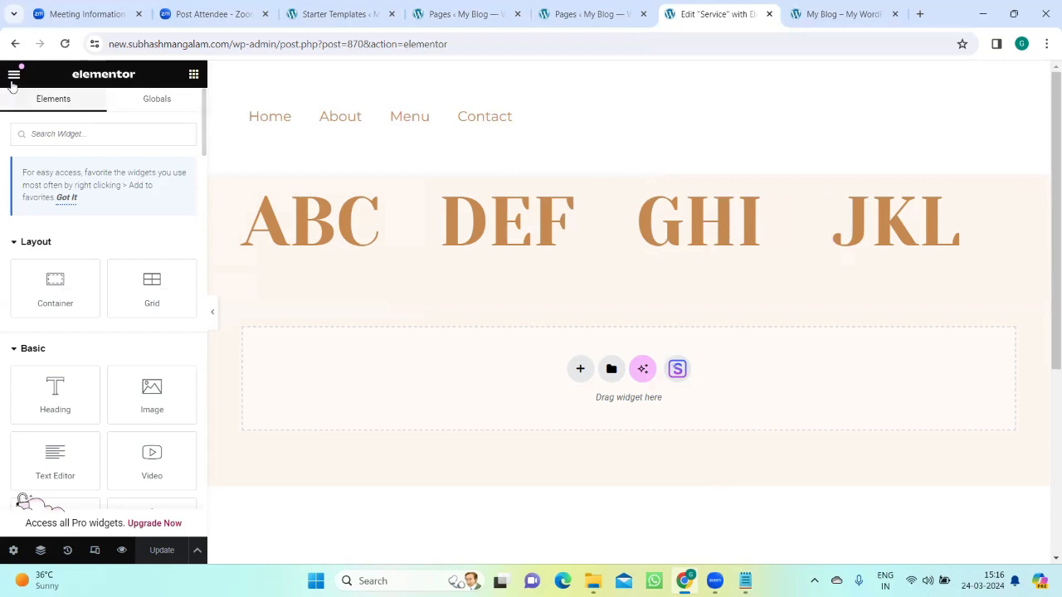
Step: Exit Elementor to the Service page's WordPress editor
click(13, 75)
click(74, 396)
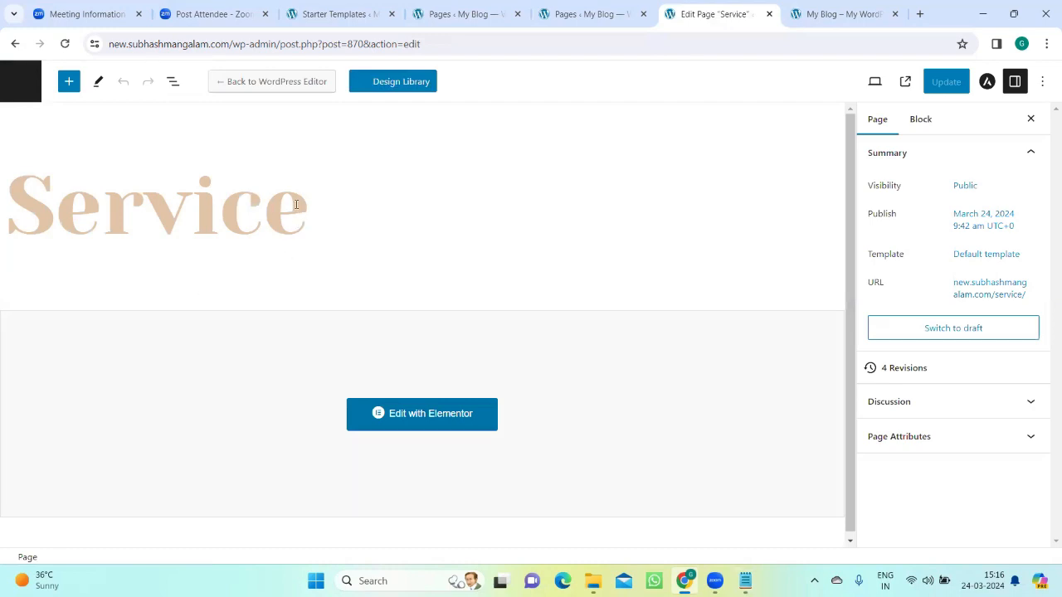
Step: Try changing the page title to "Service 1" and clear the title
key(BackSpace)
key(BackSpace)
key(BackSpace)
key(BackSpace)
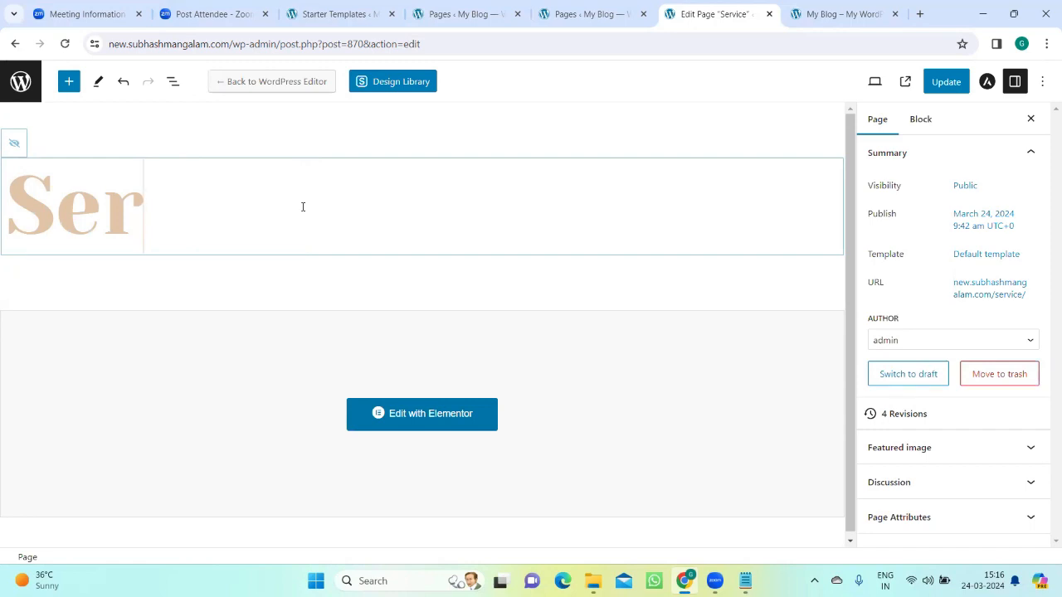
text(vice)
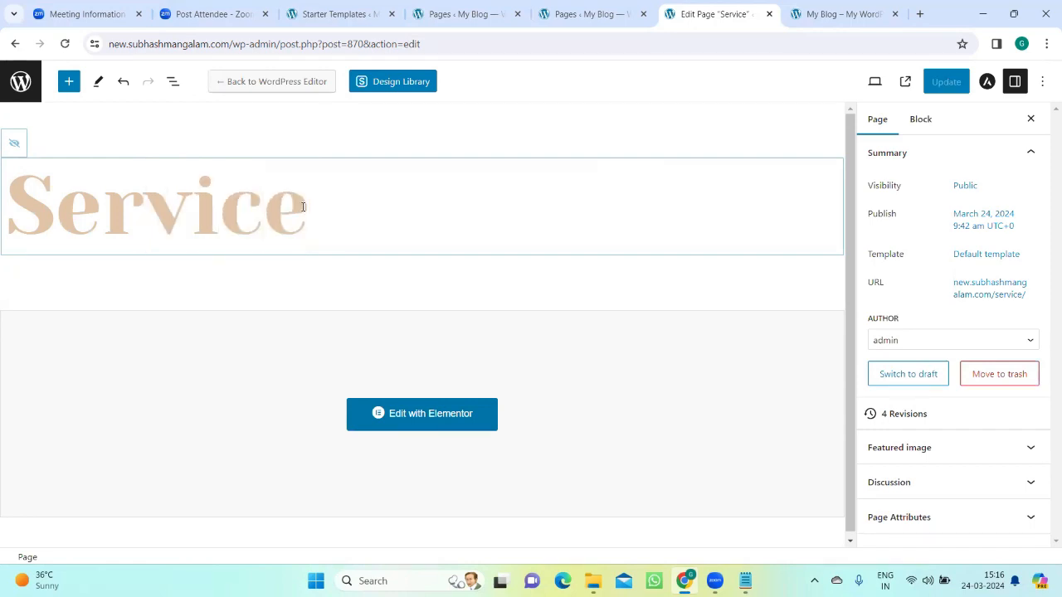
text( 1)
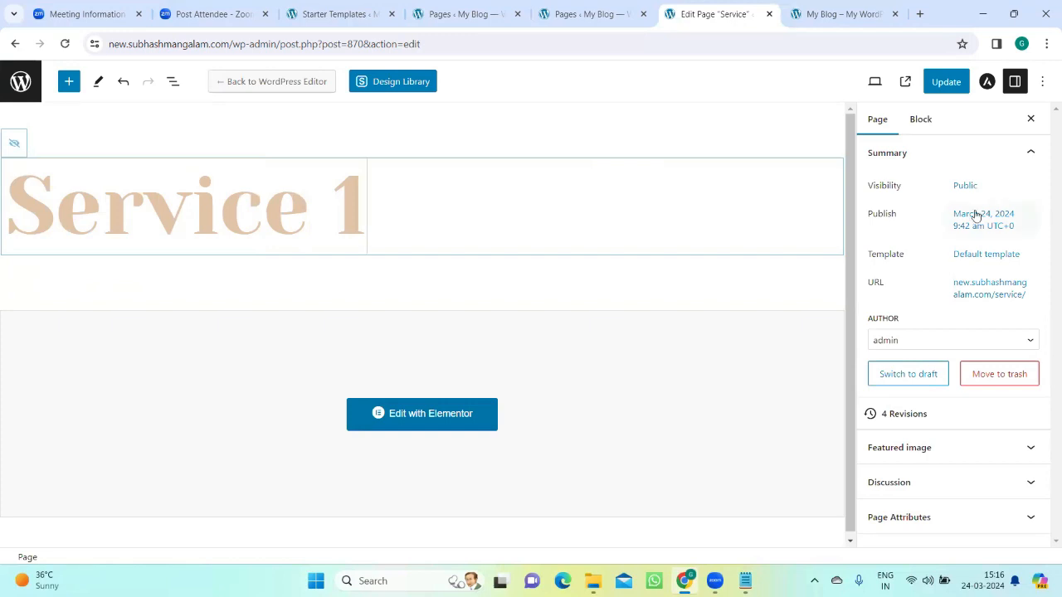
key(BackSpace)
key(BackSpace)
key(BackSpace)
key(BackSpace)
key(BackSpace)
key(BackSpace)
key(BackSpace)
key(BackSpace)
key(BackSpace)
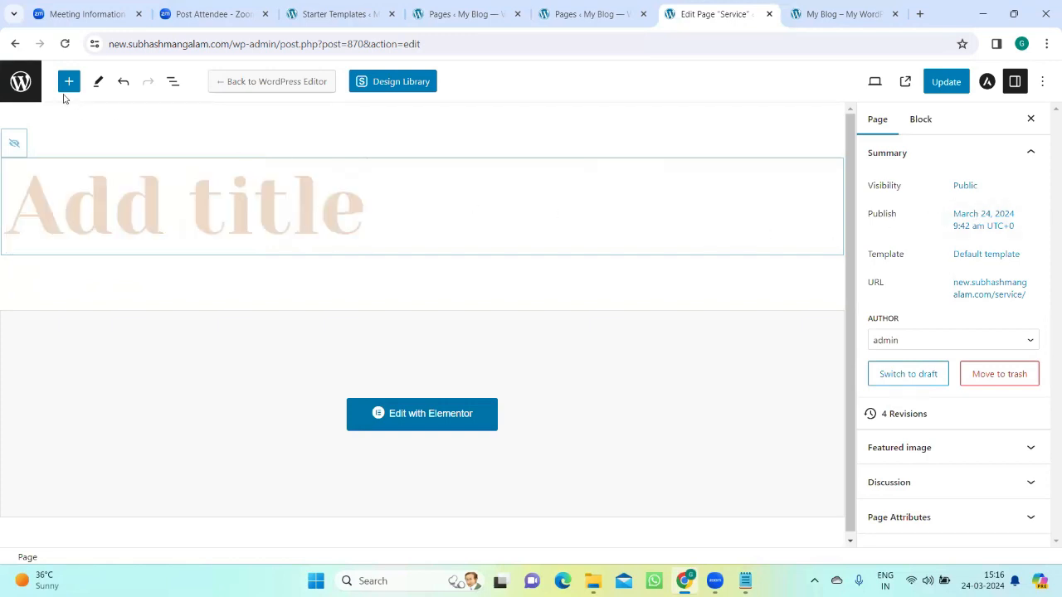
Step: Leave the page editor without saving the title edits and go to the list of all pages
click(21, 83)
click(592, 132)
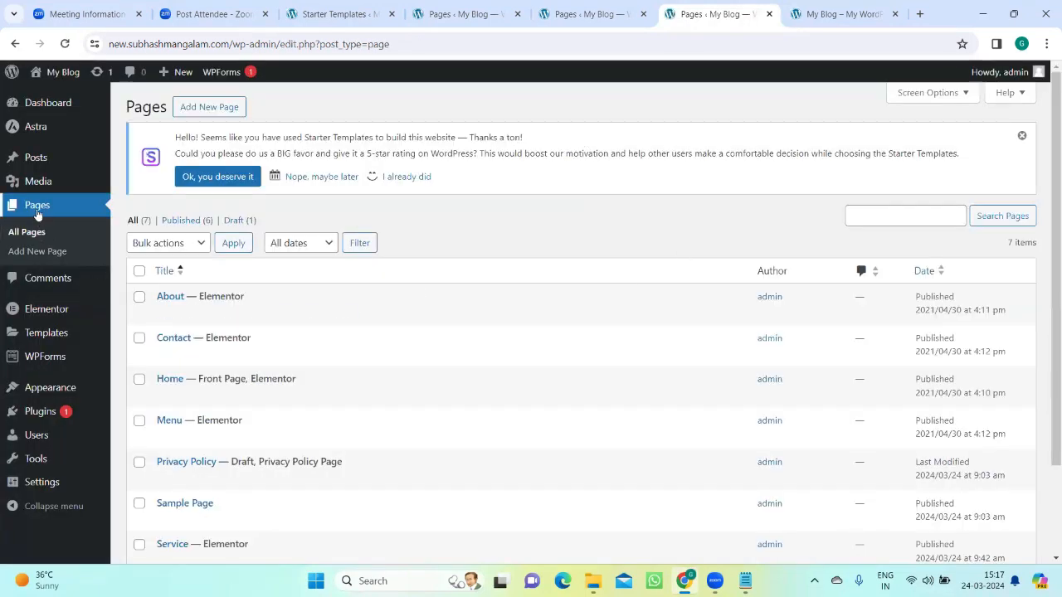
Step: Create and publish a new page titled "service 01" and open it in Elementor
click(211, 113)
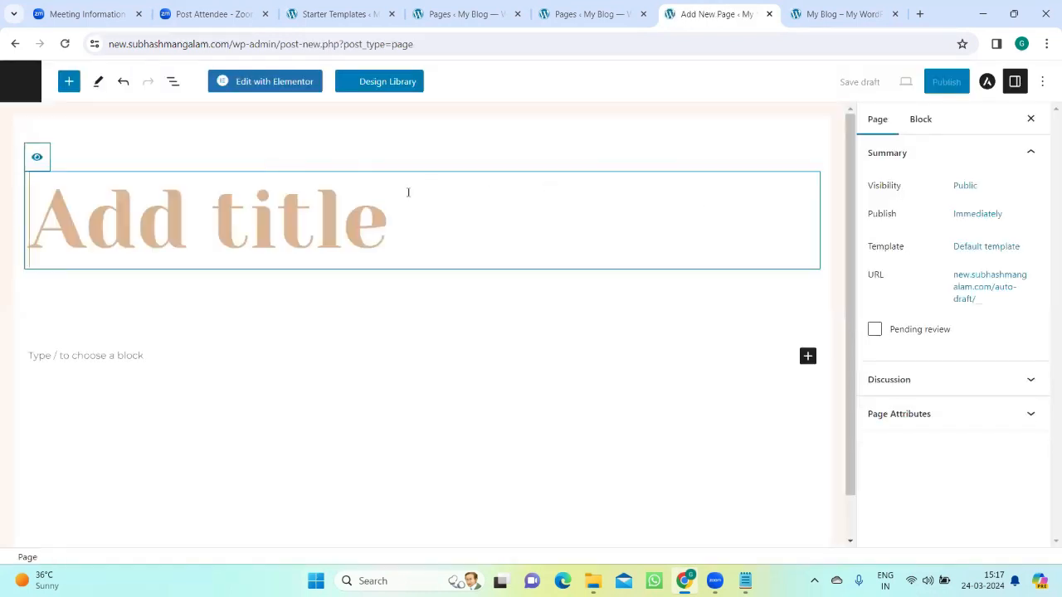
text(service)
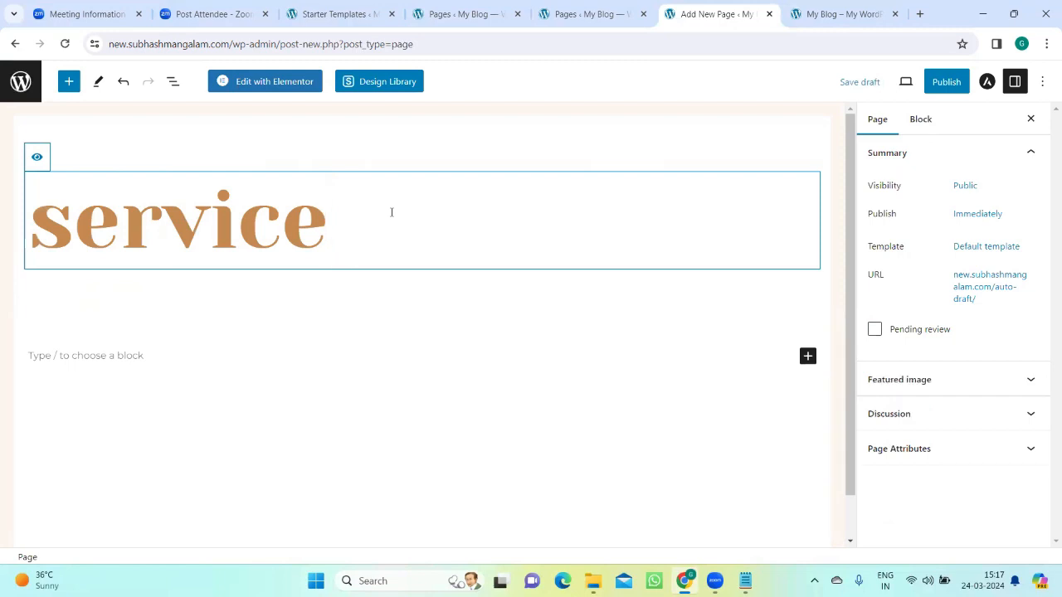
text( 01)
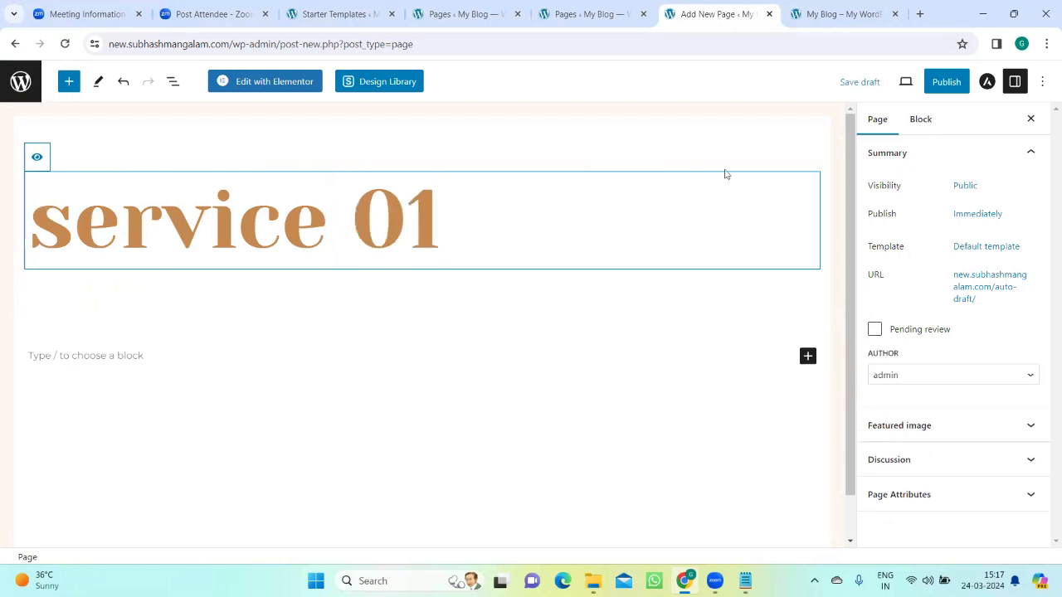
click(963, 92)
click(960, 91)
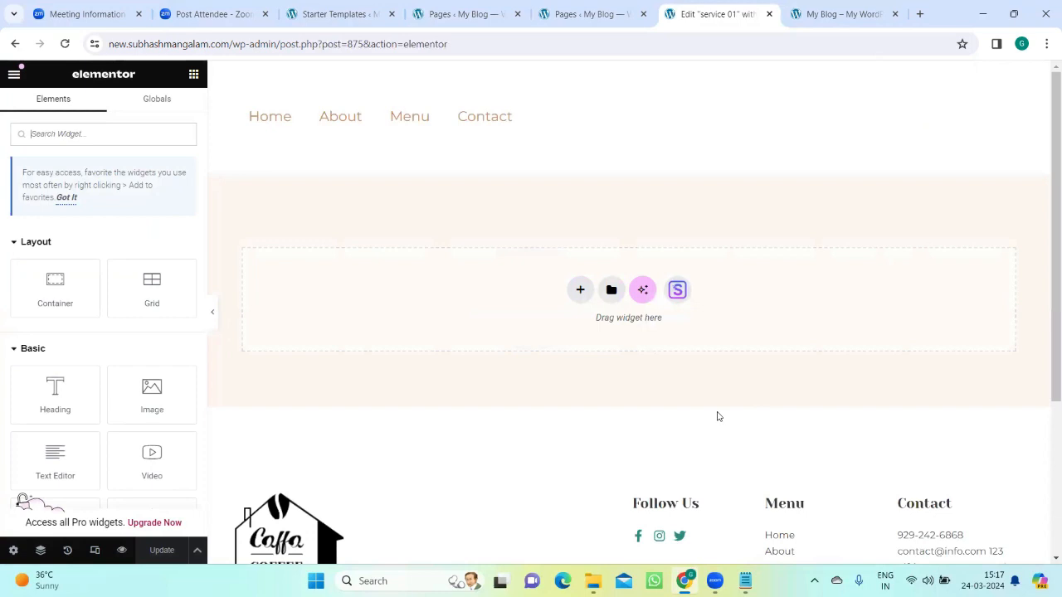
Step: Browse the page templates in the Elementor library and preview the free "Wireframe – Home 1 – Flexbox" template
click(611, 291)
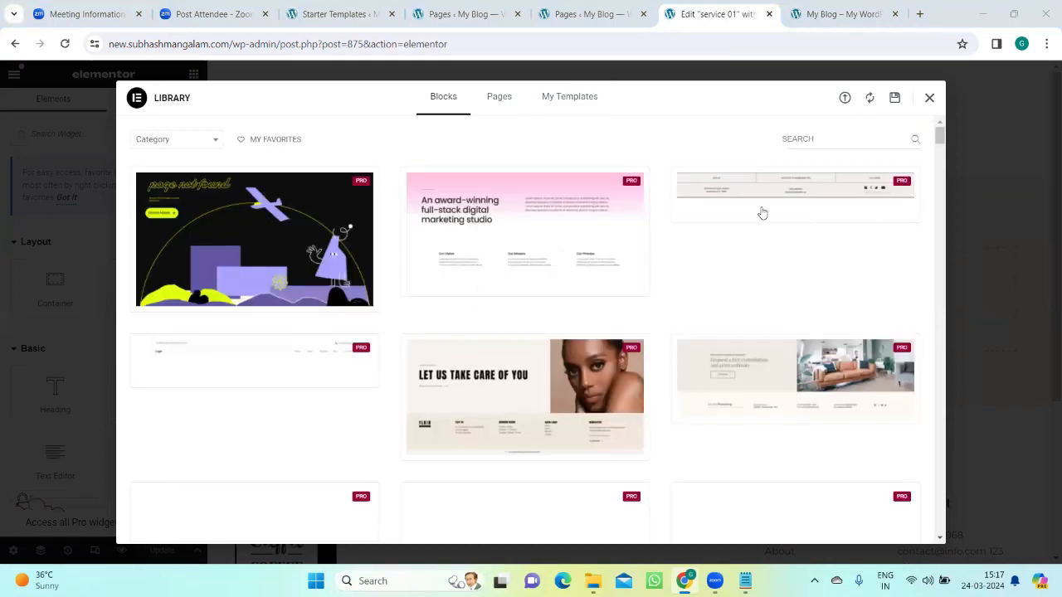
click(497, 97)
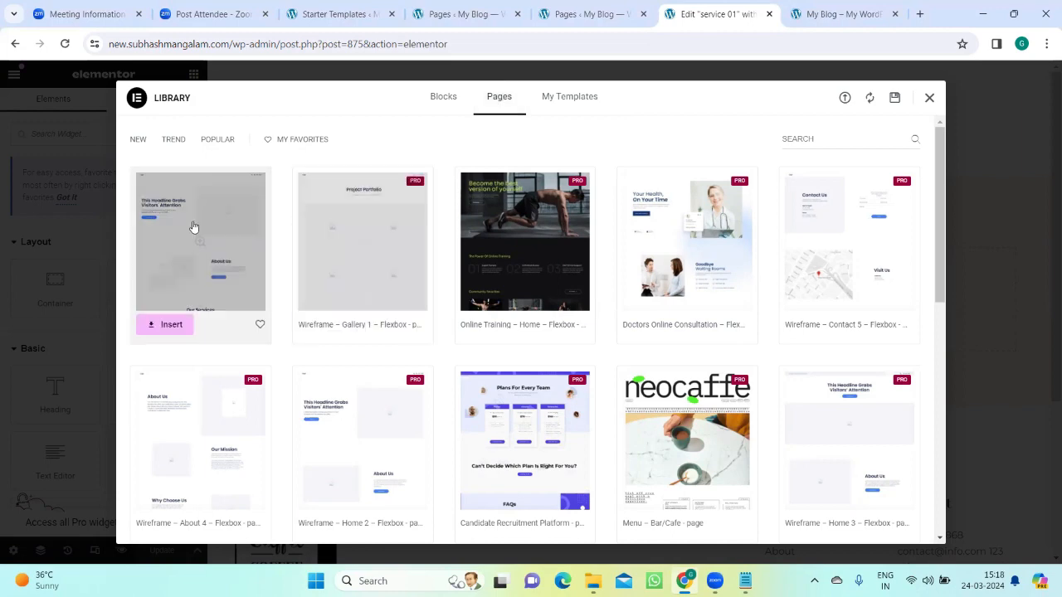
scroll(728, 276, down, 1)
scroll(728, 276, down, 5)
scroll(331, 290, up, 5)
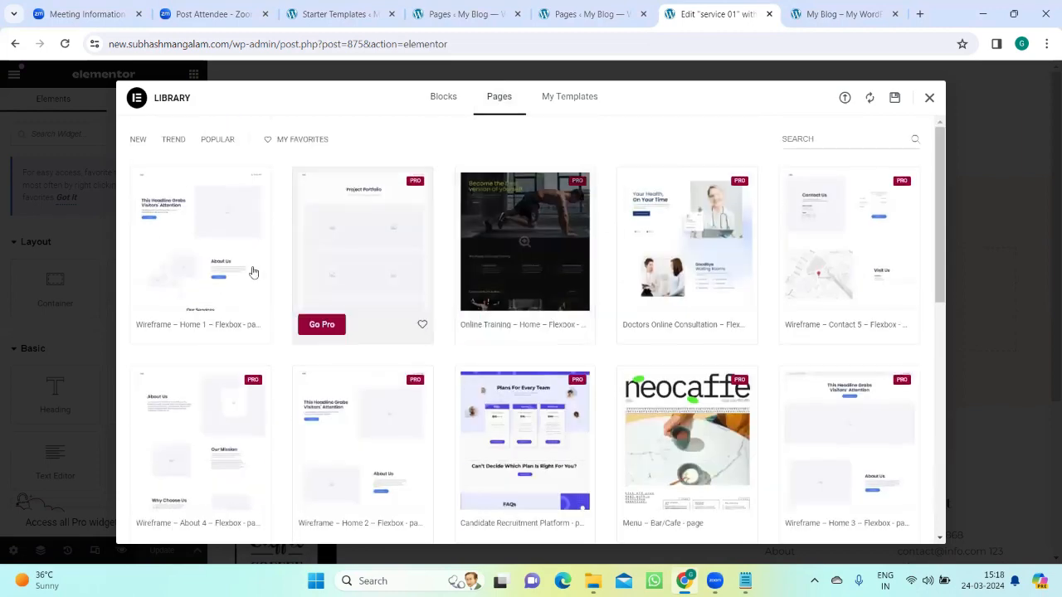
click(222, 239)
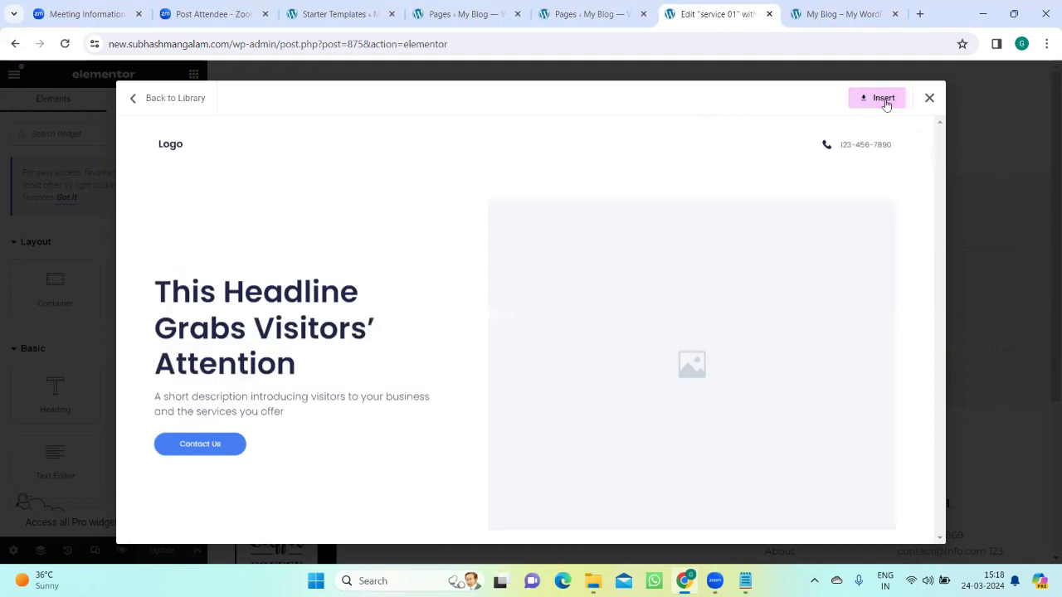
Step: Insert the previewed template, connecting to the Template Library, and apply its page settings too
click(884, 100)
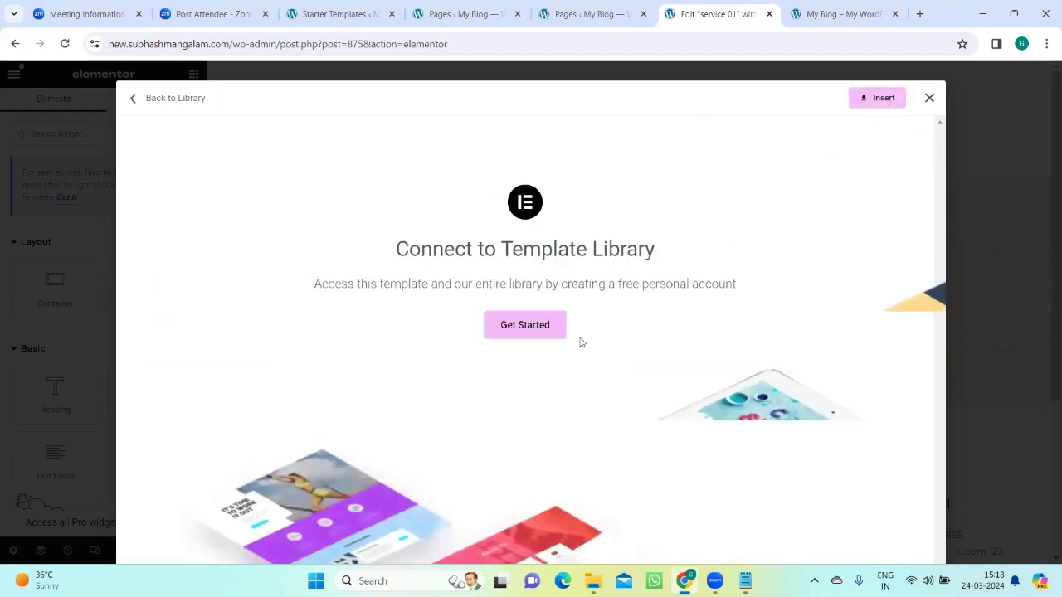
click(526, 327)
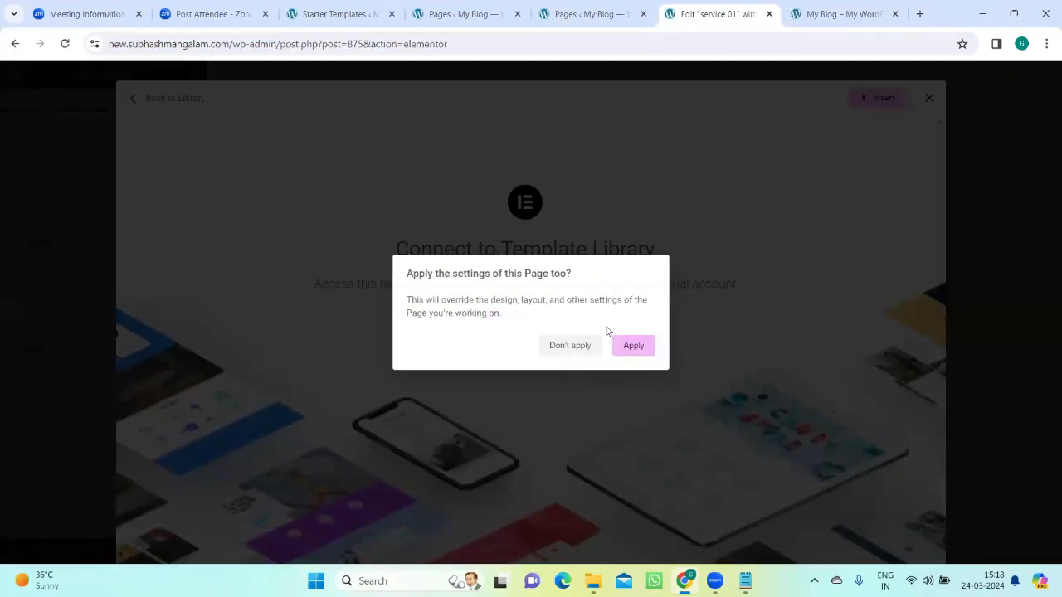
click(628, 352)
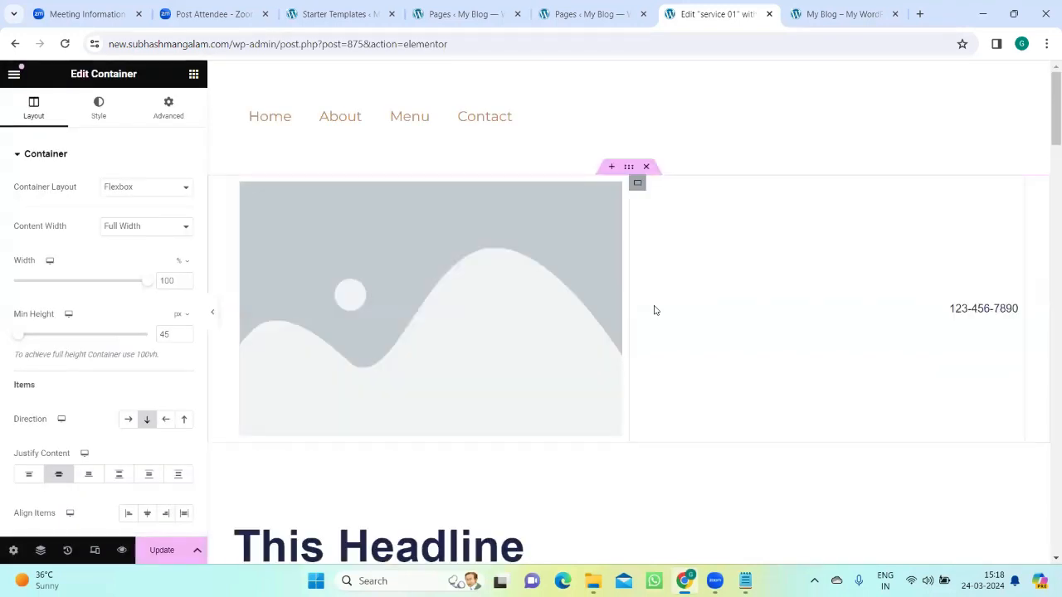
Step: Review the header and headline sections of the inserted template and inspect the placeholder logo image's settings
scroll(395, 307, down, 3)
scroll(464, 332, up, 3)
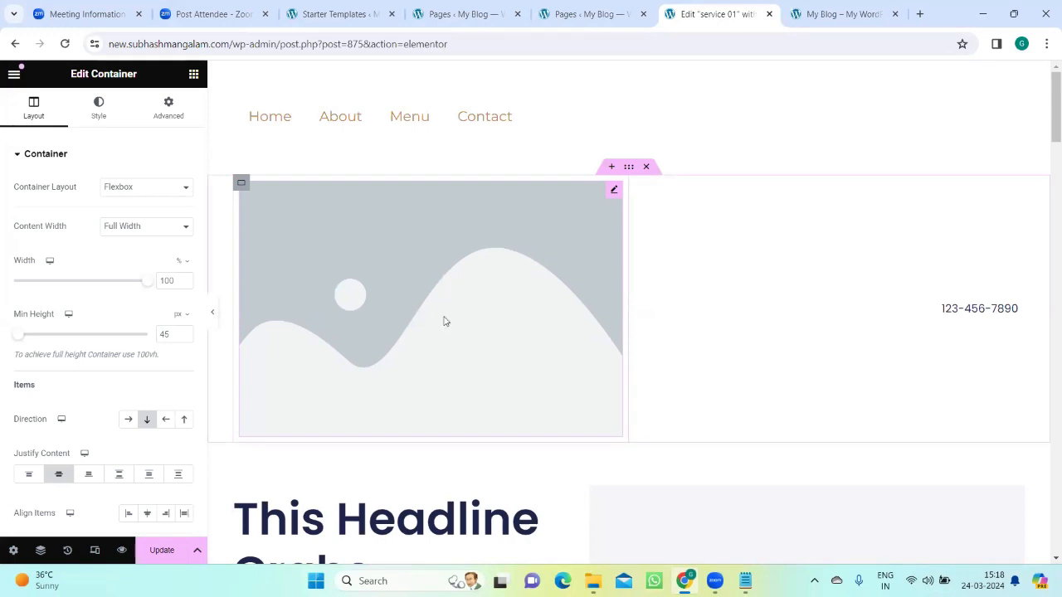
scroll(431, 302, down, 3)
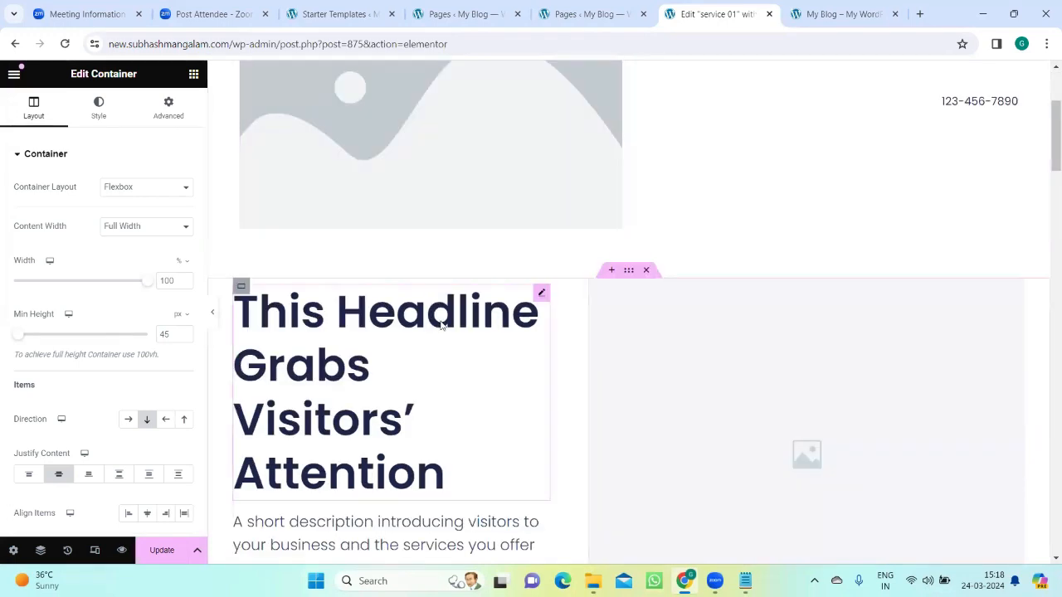
scroll(528, 330, up, 3)
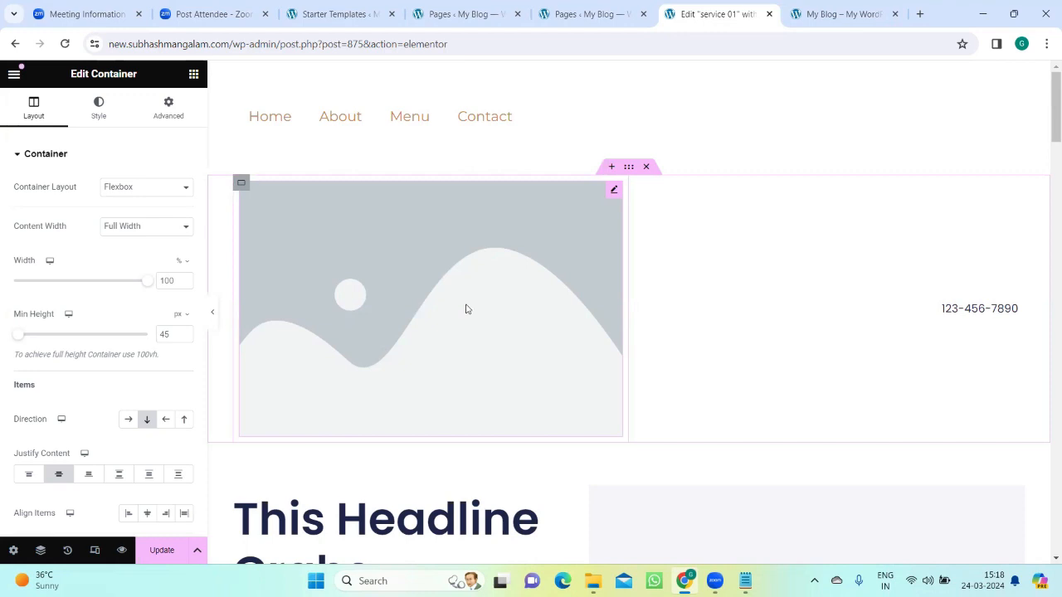
scroll(394, 306, down, 2)
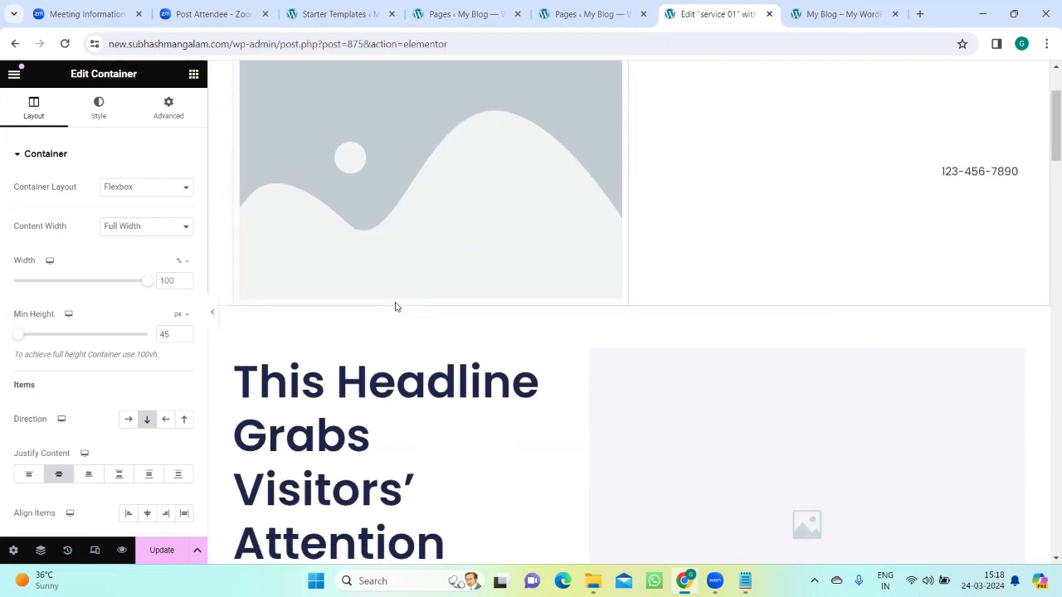
scroll(395, 307, up, 2)
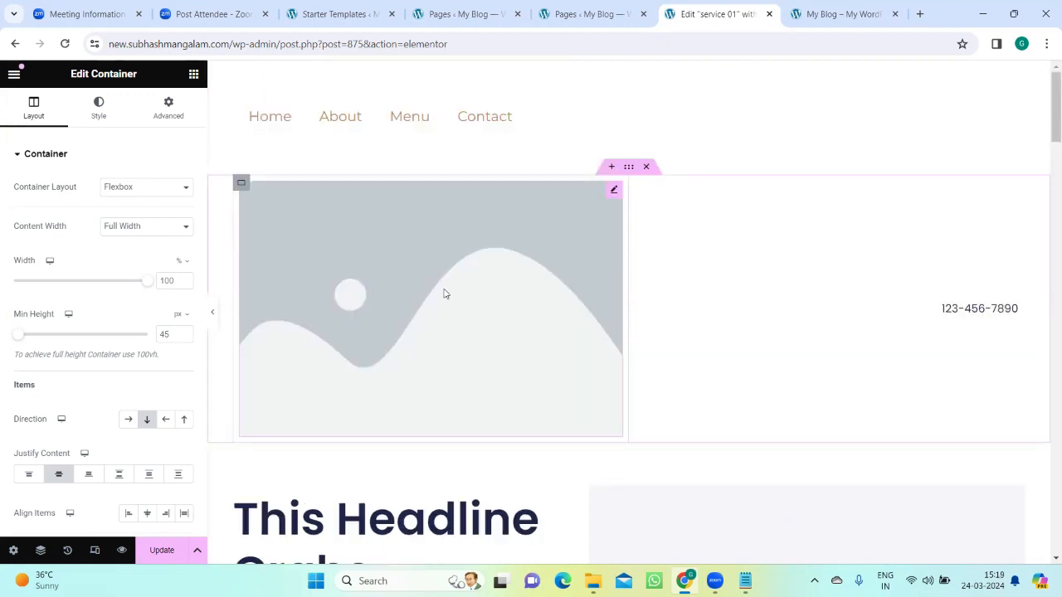
click(423, 303)
scroll(402, 311, down, 2)
scroll(401, 310, up, 2)
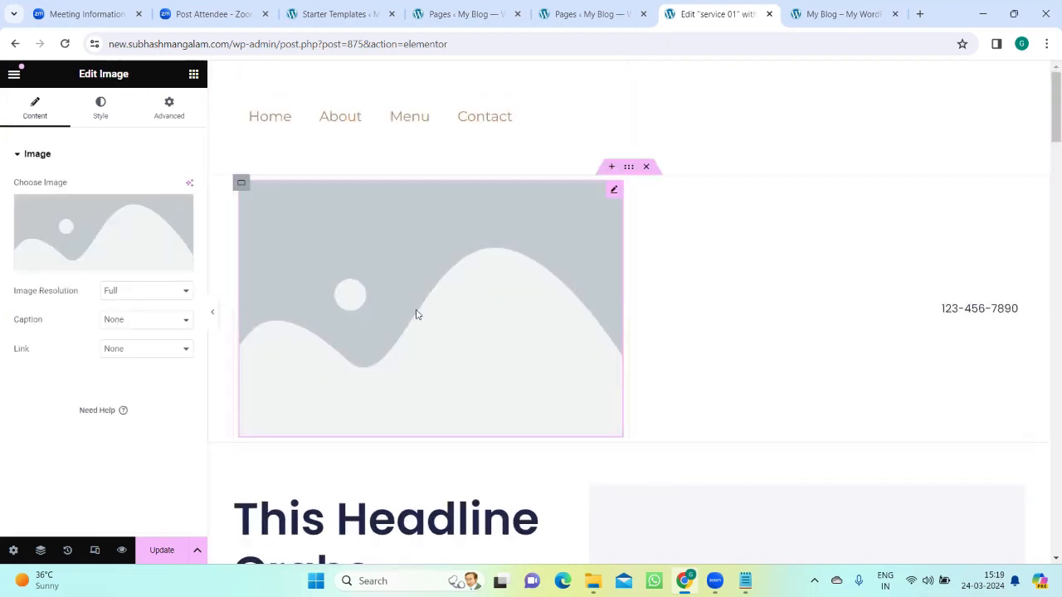
scroll(417, 311, down, 1)
scroll(407, 306, up, 1)
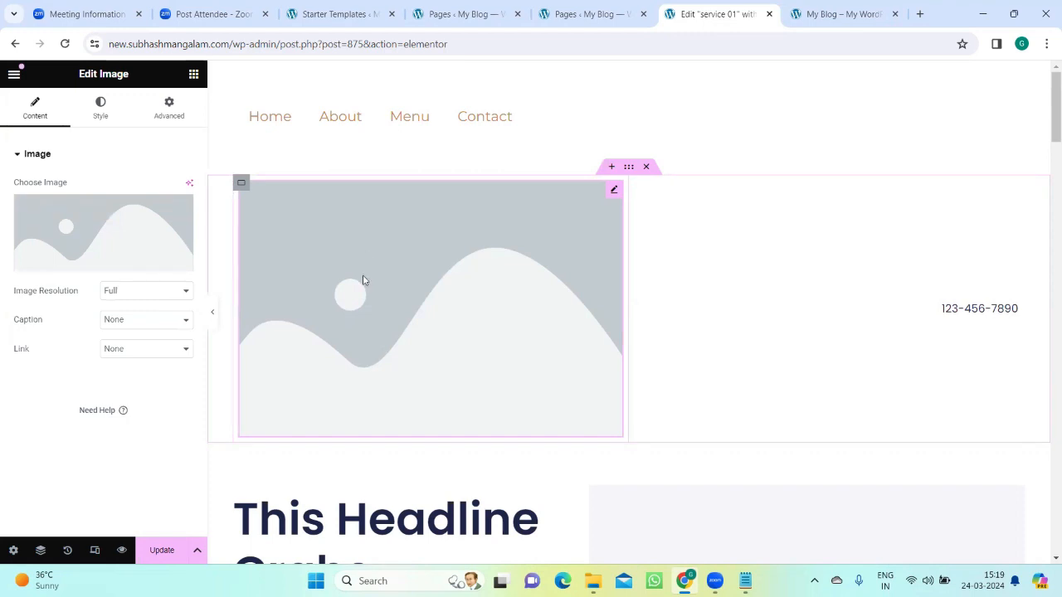
Step: Inspect the template's editable elements: the main headline, the placeholder images, the About Us heading and the Learn More button
scroll(465, 264, down, 3)
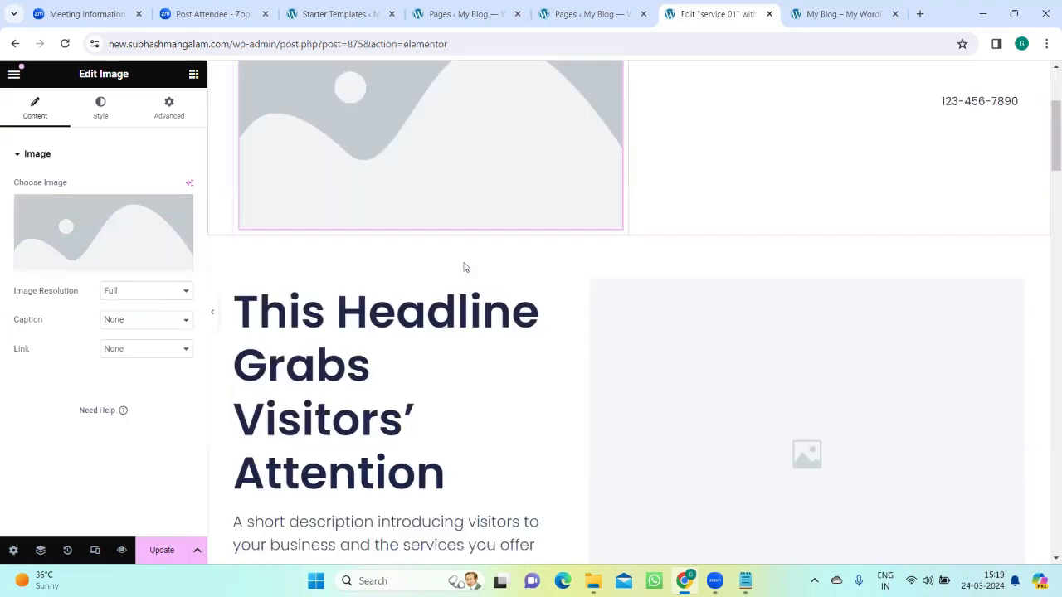
scroll(464, 267, down, 3)
click(452, 286)
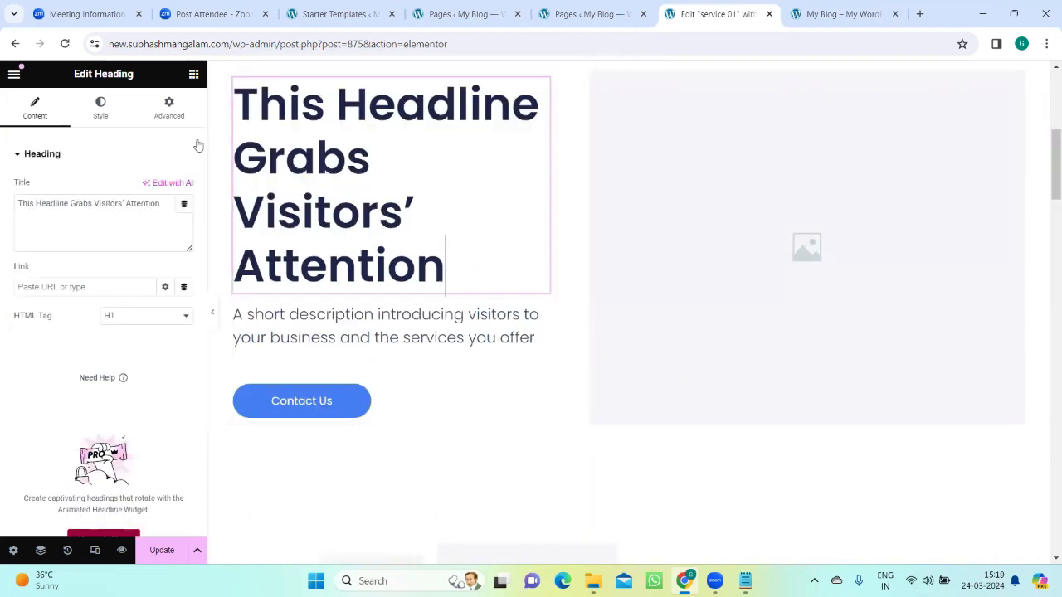
scroll(424, 268, up, 1)
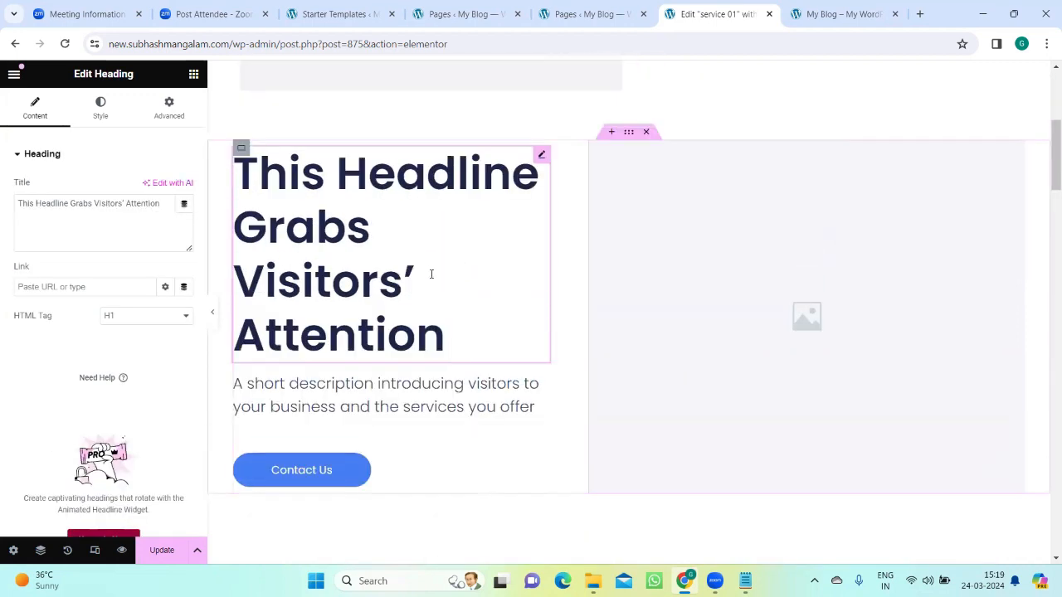
scroll(431, 274, up, 1)
click(669, 327)
scroll(612, 327, down, 10)
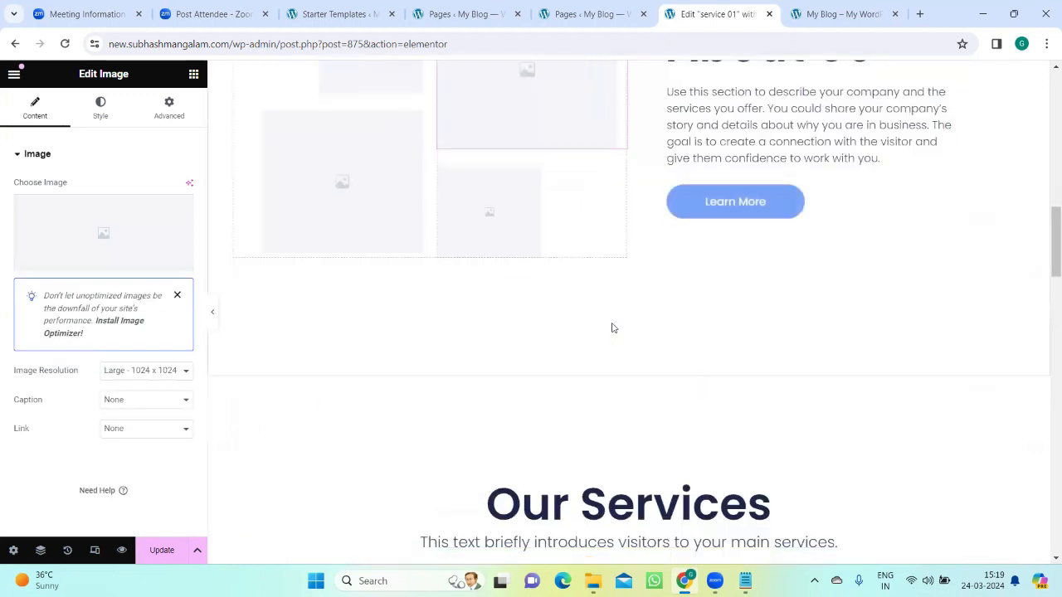
scroll(614, 327, up, 3)
click(375, 263)
click(558, 272)
click(324, 410)
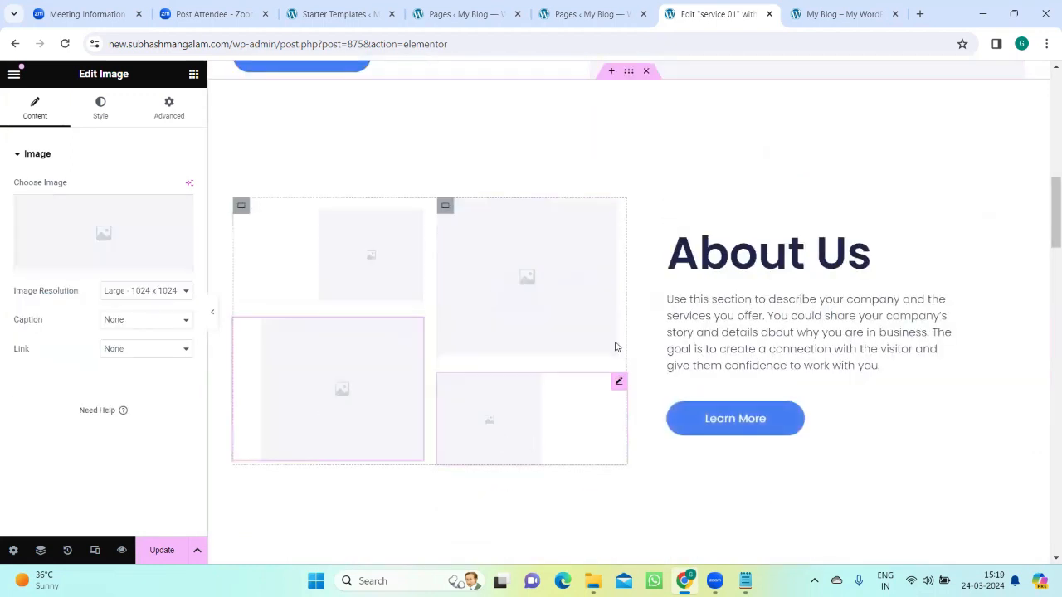
click(863, 253)
click(734, 418)
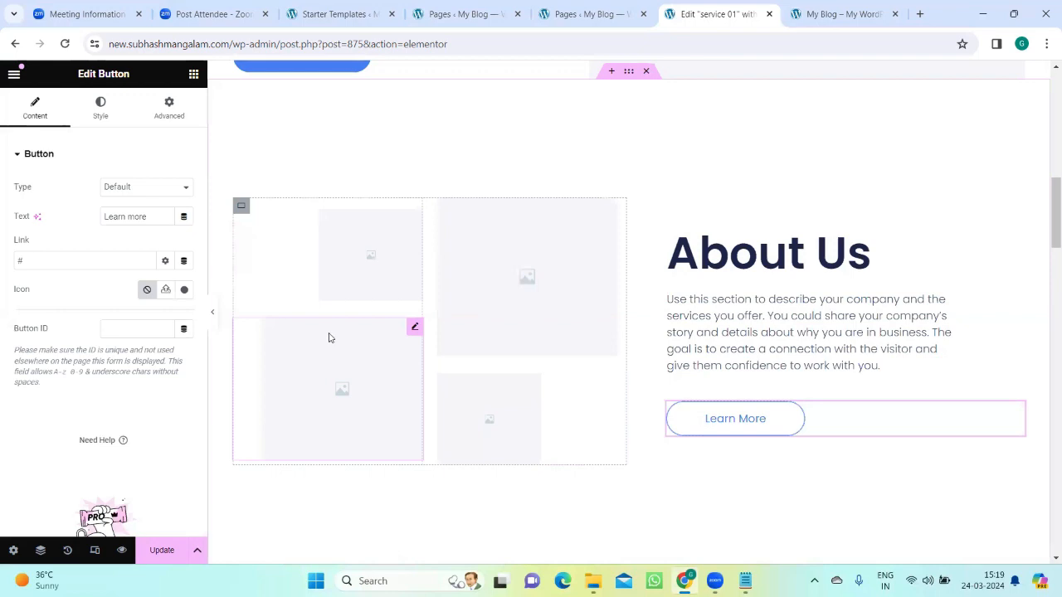
Step: Add a Heading widget next to the placeholder image in the template's first section
scroll(475, 315, up, 1)
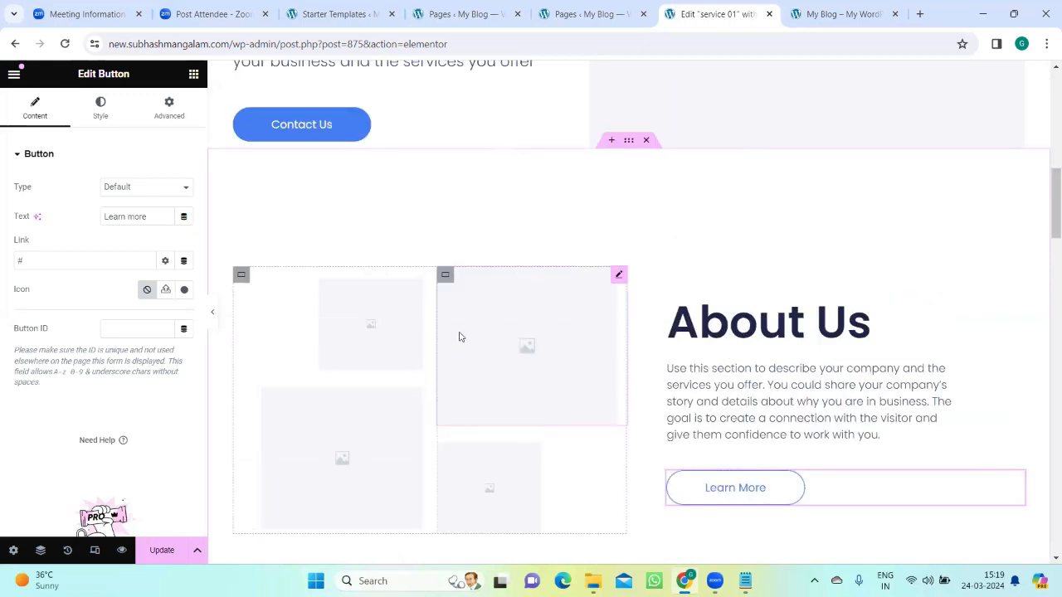
scroll(460, 336, up, 4)
scroll(461, 337, up, 3)
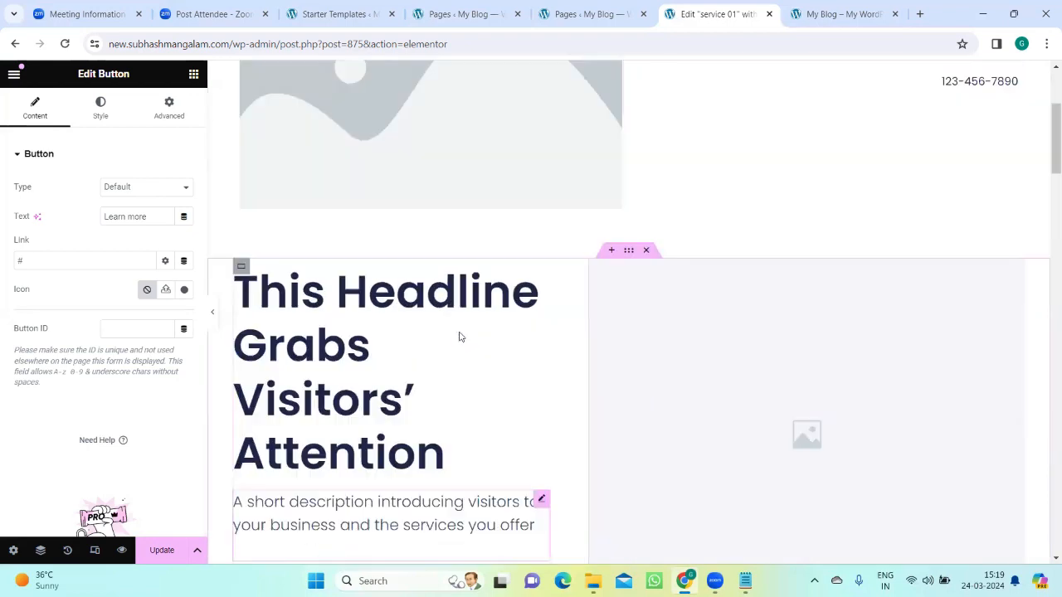
scroll(267, 225, up, 3)
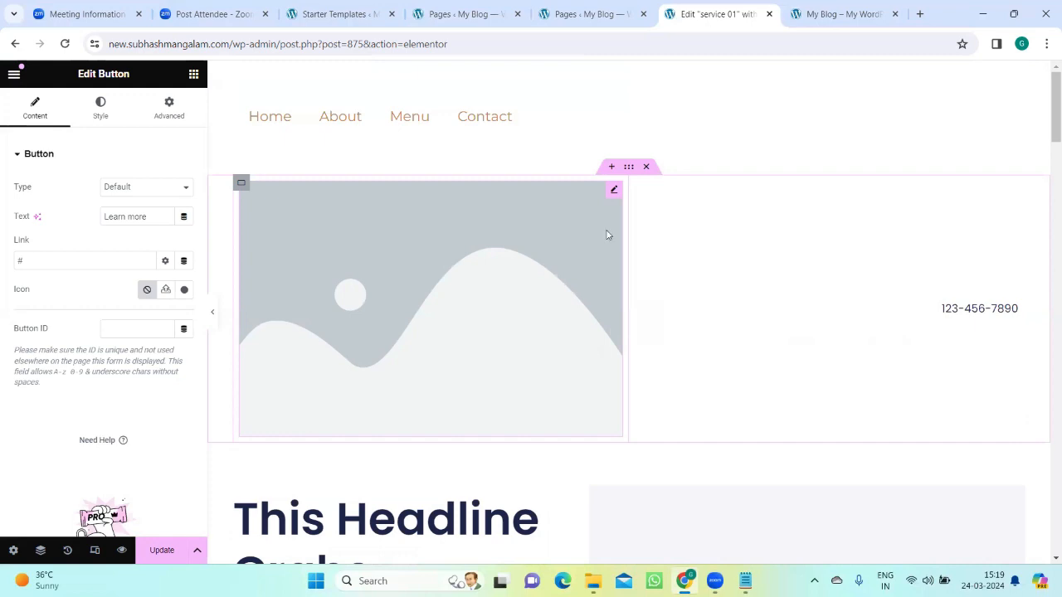
scroll(672, 300, down, 3)
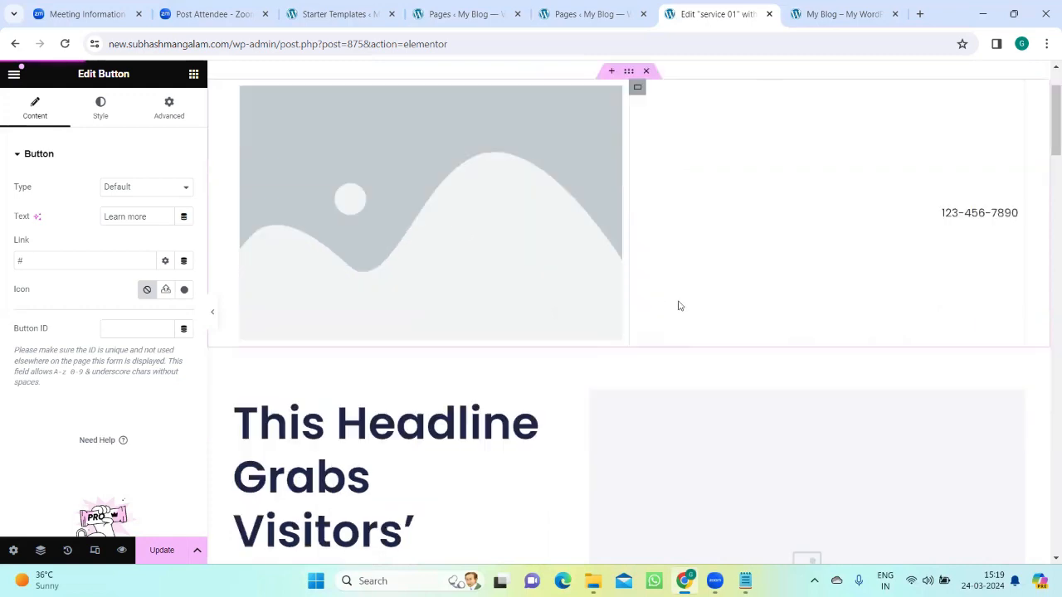
scroll(508, 311, up, 3)
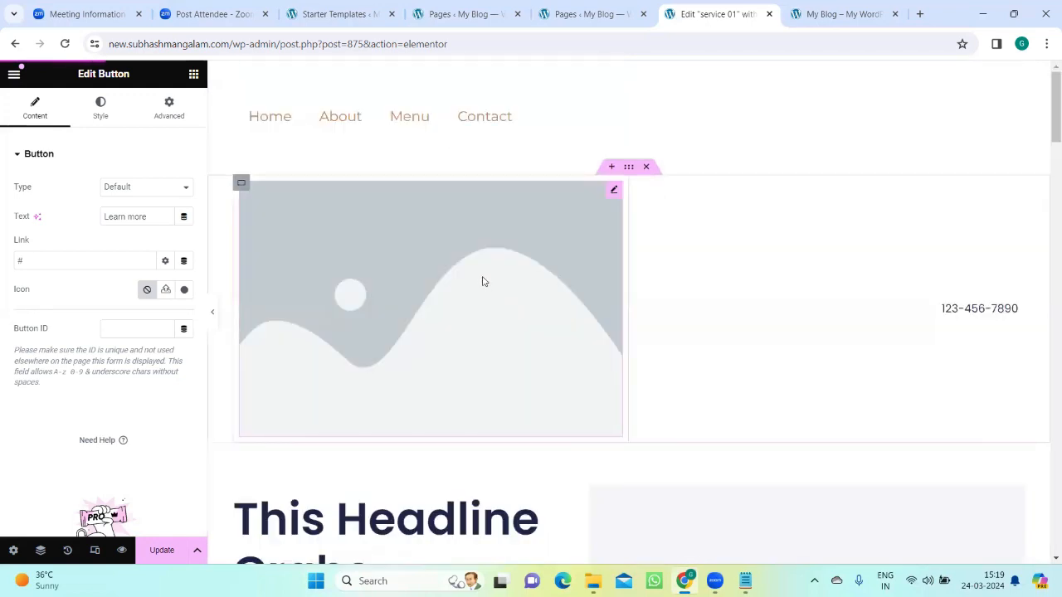
click(193, 76)
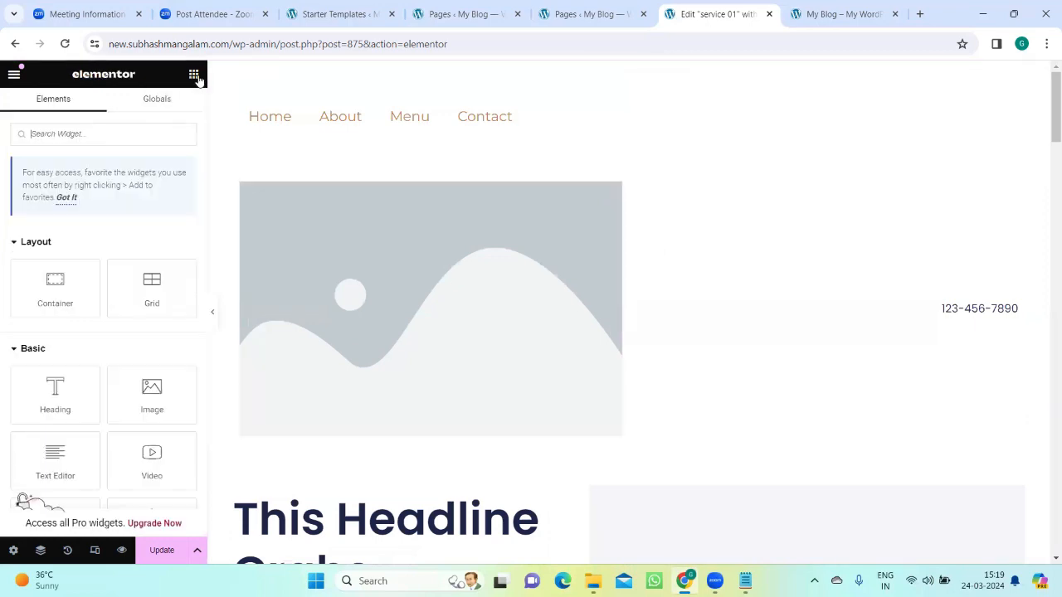
drag(65, 399, 652, 217)
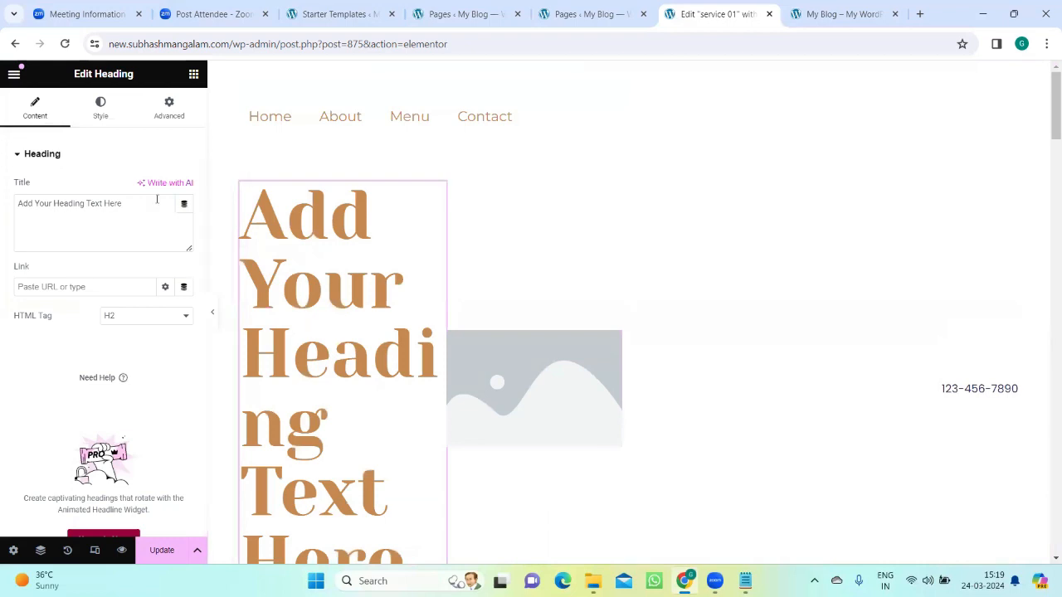
Step: Look through the available basic widgets and switch to the Notepad notes on page creation
click(192, 74)
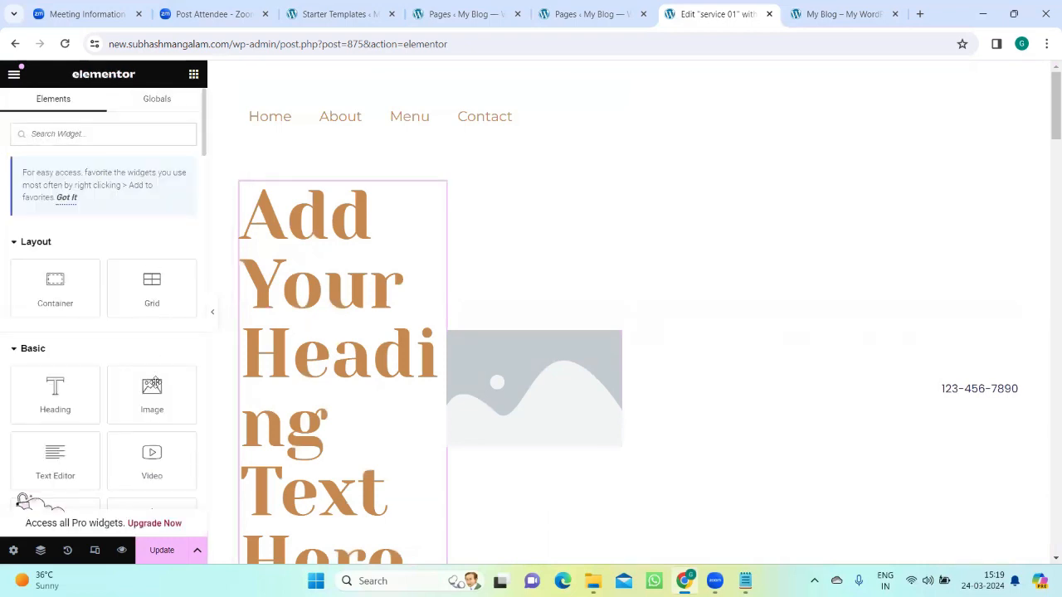
scroll(155, 395, down, 2)
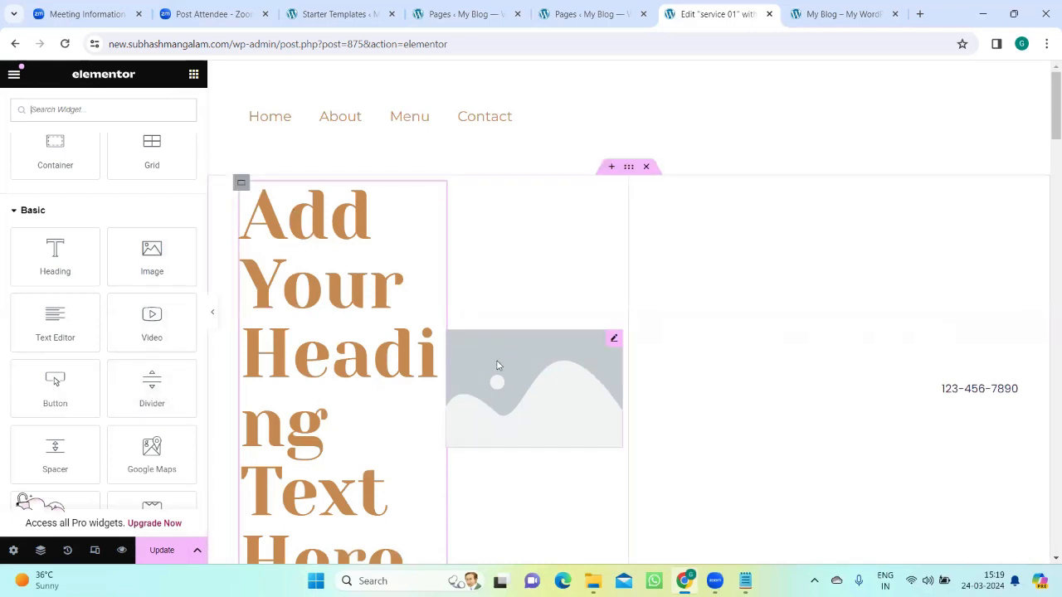
scroll(497, 365, down, 3)
scroll(496, 368, up, 3)
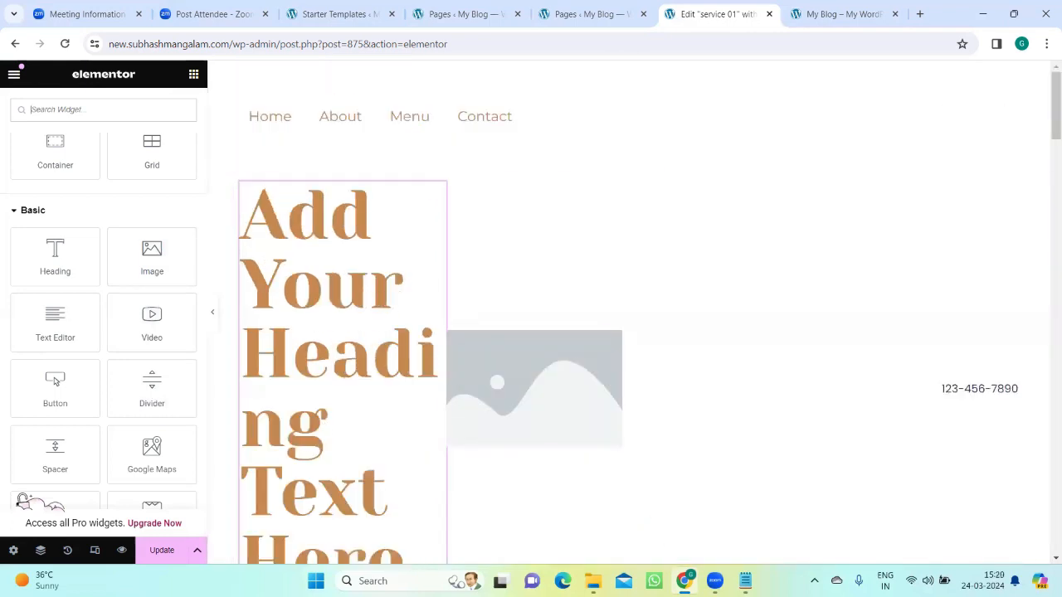
mouse_move(745, 581)
click(696, 546)
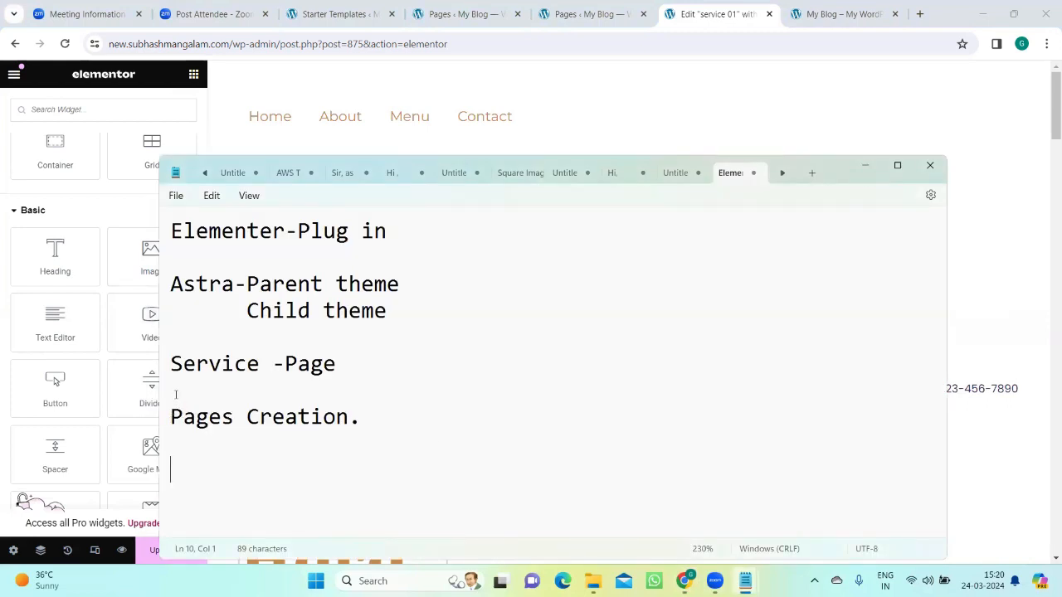
Step: Number the "Pages Creation." line in the notes as item 1 and add "2.Template" as the second item
shift+click(171, 410)
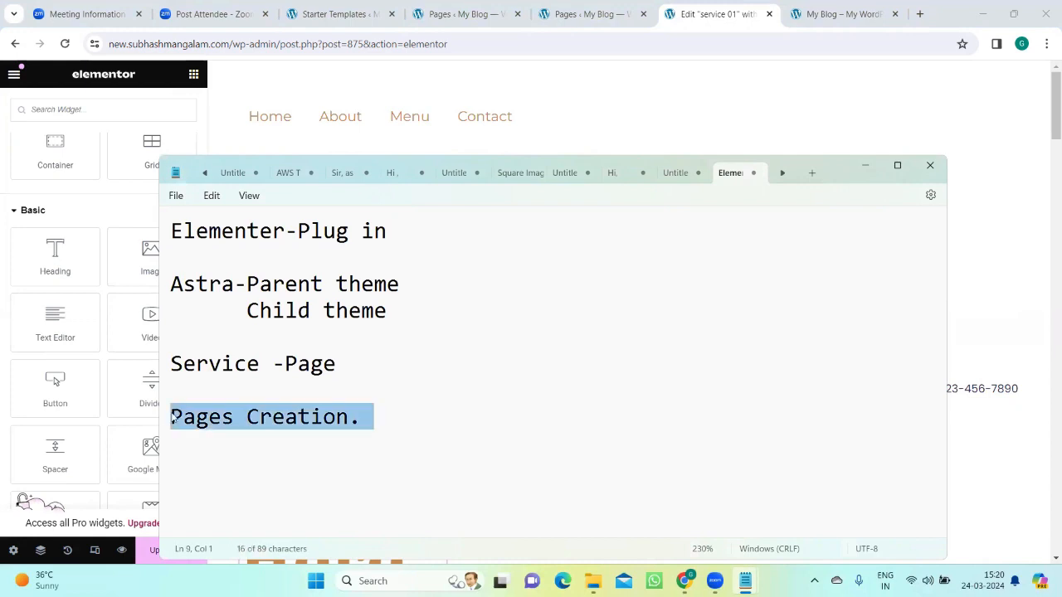
click(373, 415)
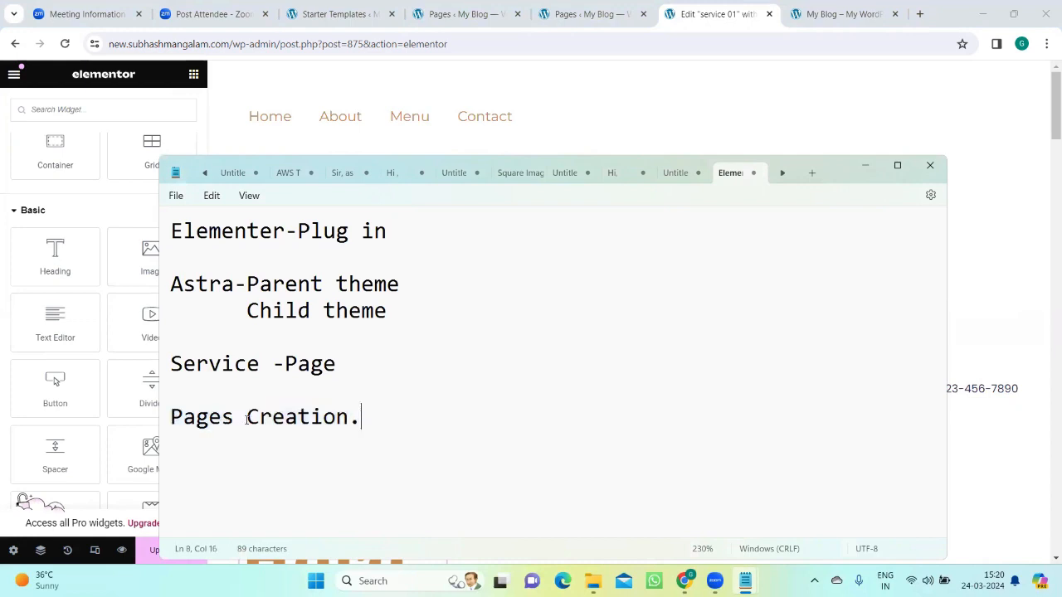
double_click(174, 419)
click(374, 391)
text(1.)
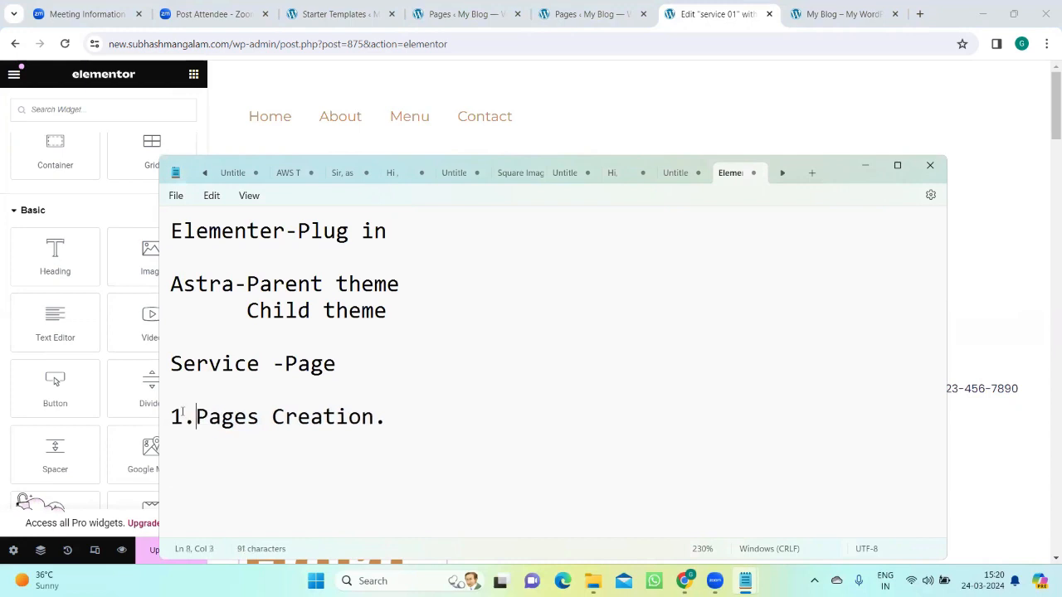
key(Return)
text(2.Temp)
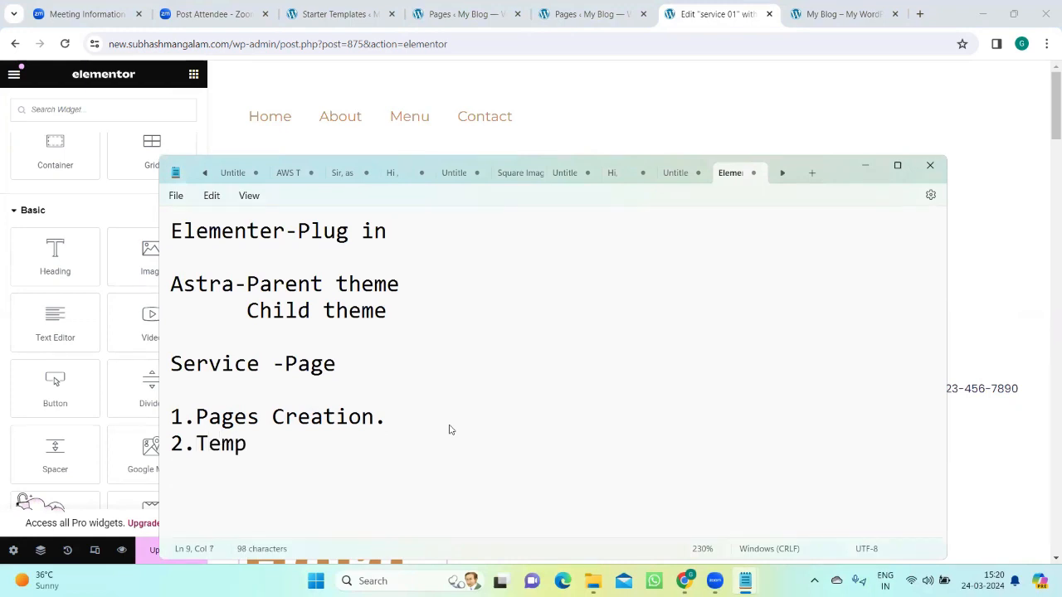
text(late)
key(Return)
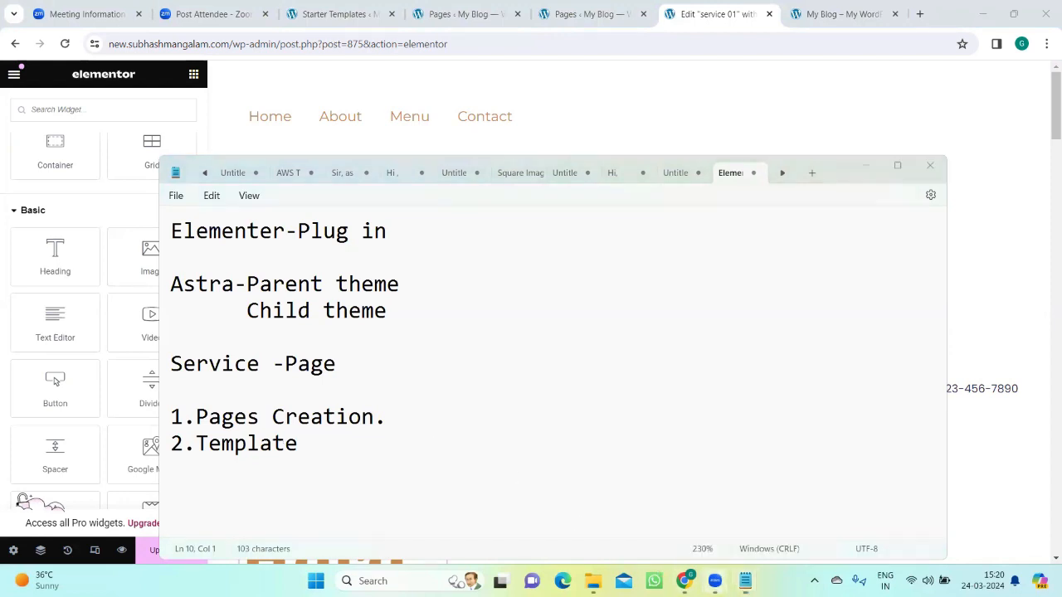
Step: Switch to Chrome and exit the Elementor editor of the service 01 page, leaving without saving the changes
click(684, 580)
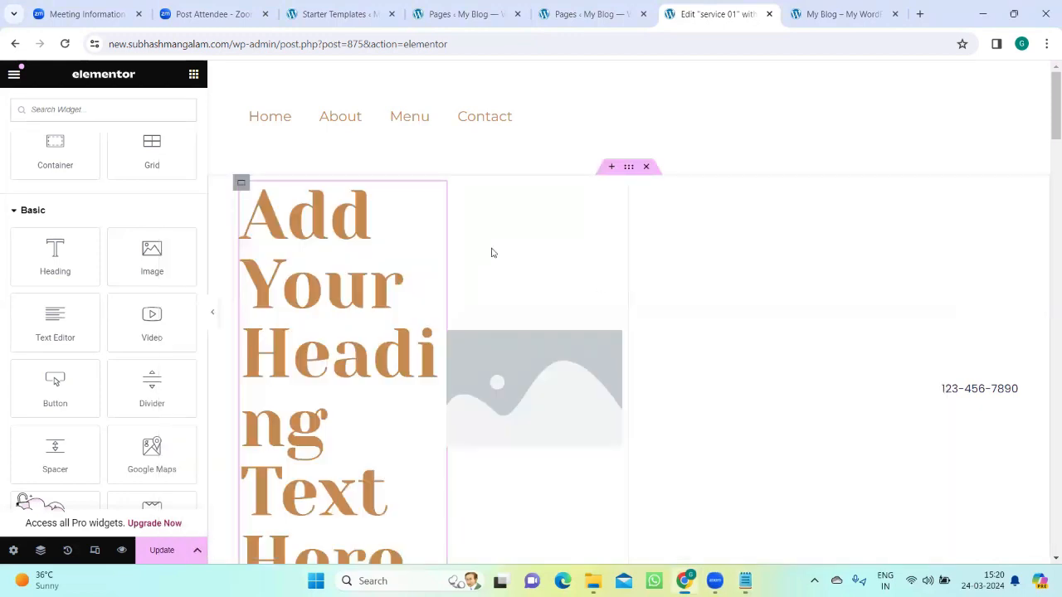
click(14, 74)
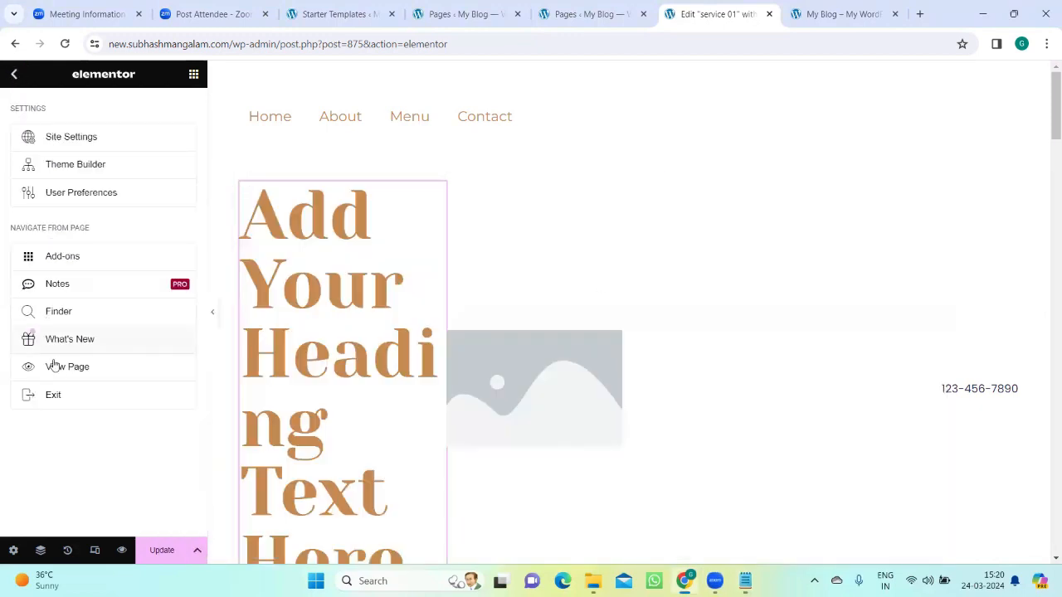
click(54, 395)
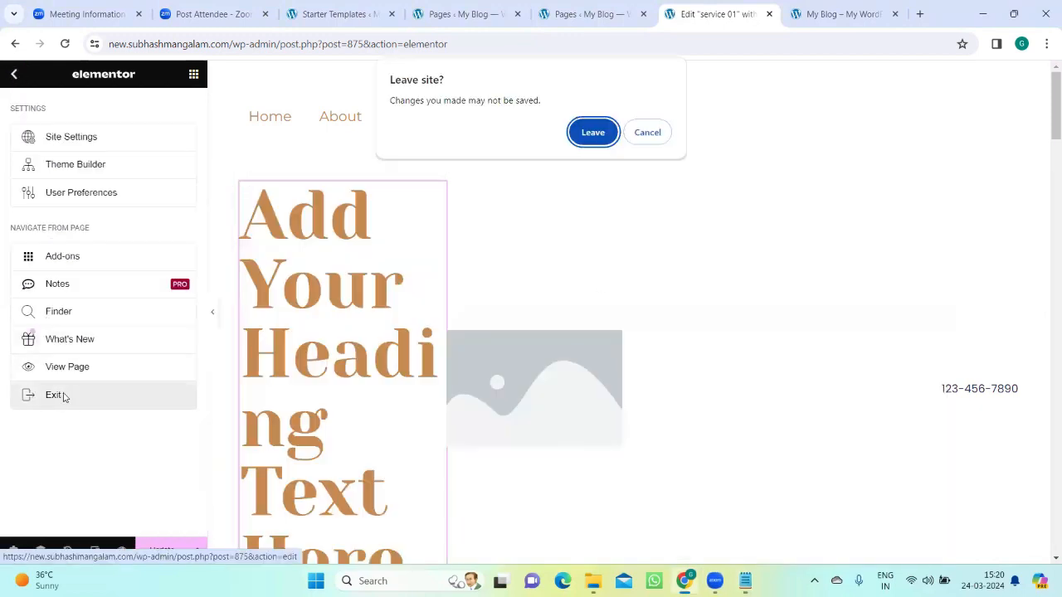
click(592, 133)
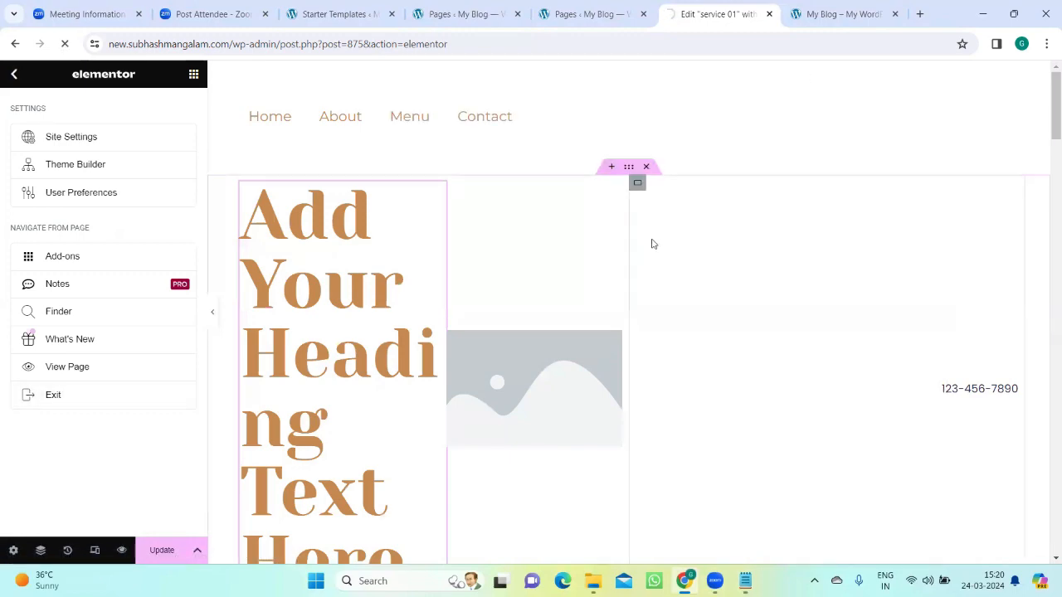
click(834, 4)
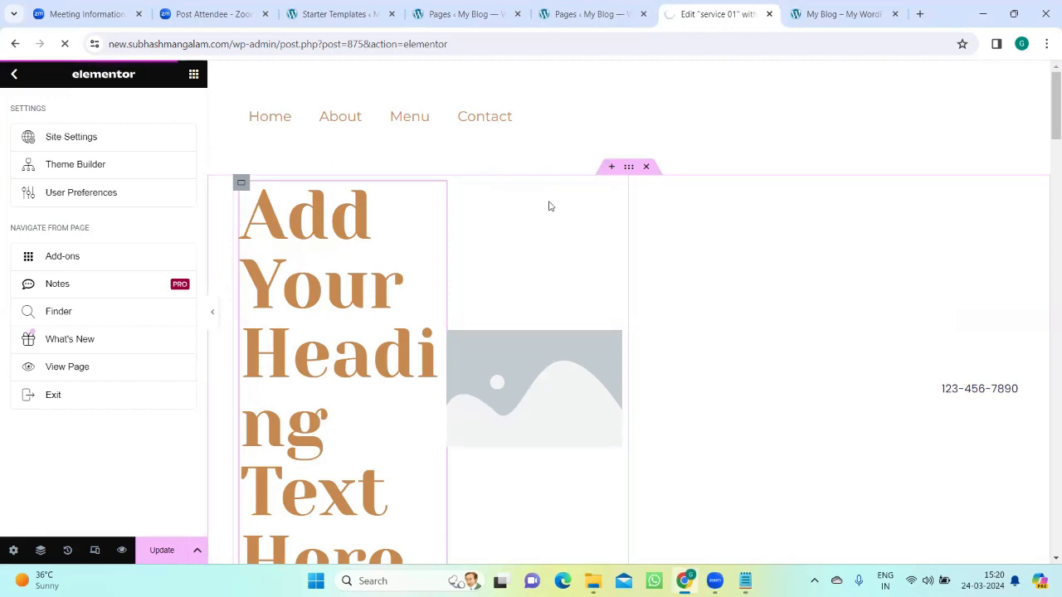
Step: Add "3.Elementskit" as the third item of the numbered list in the Notepad notes and minimize the notes
mouse_move(744, 581)
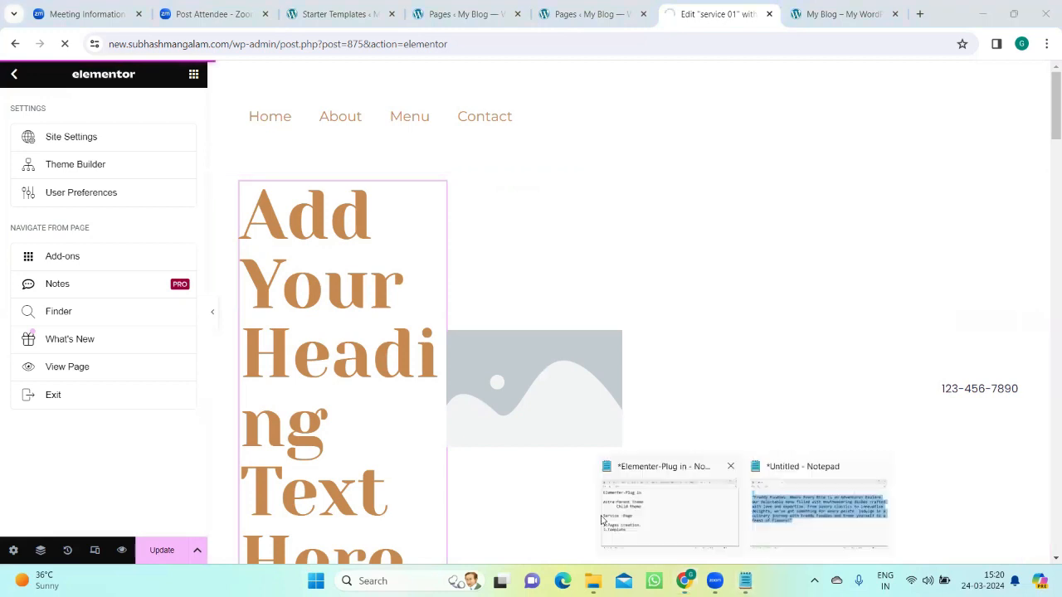
click(695, 512)
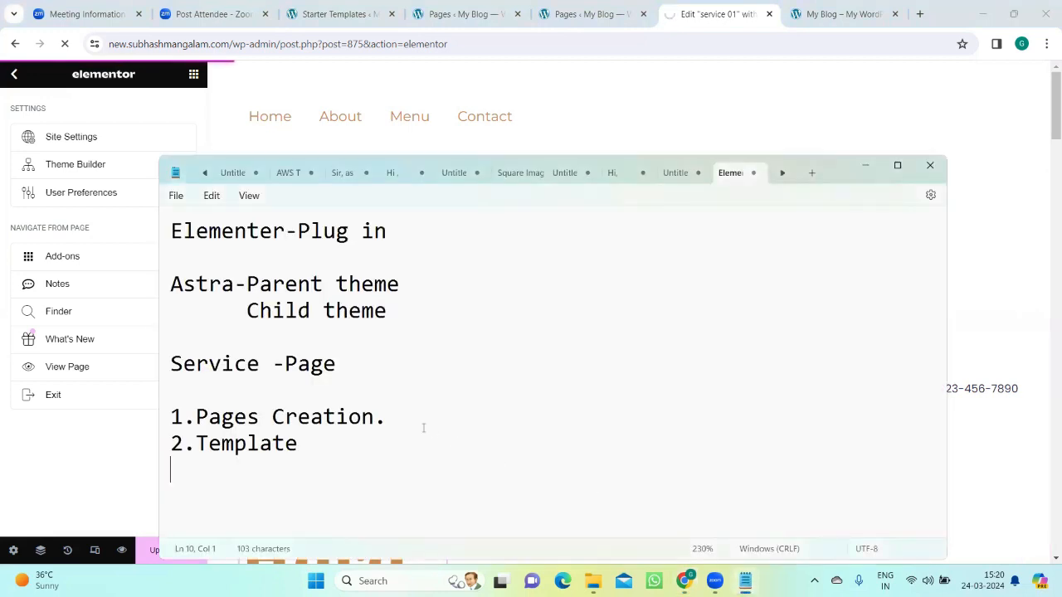
text(3.E)
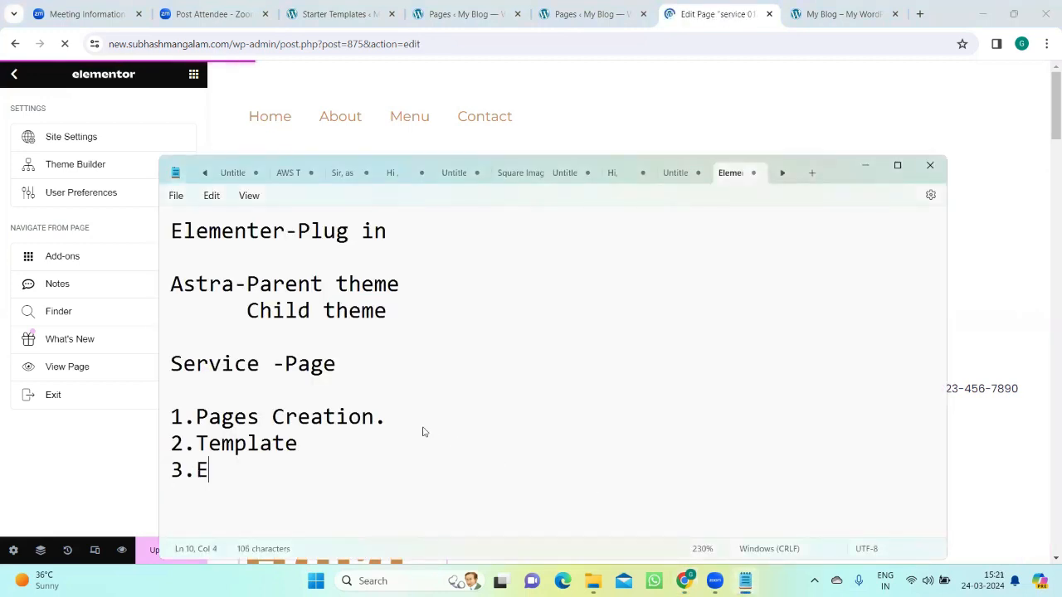
text(lementskit)
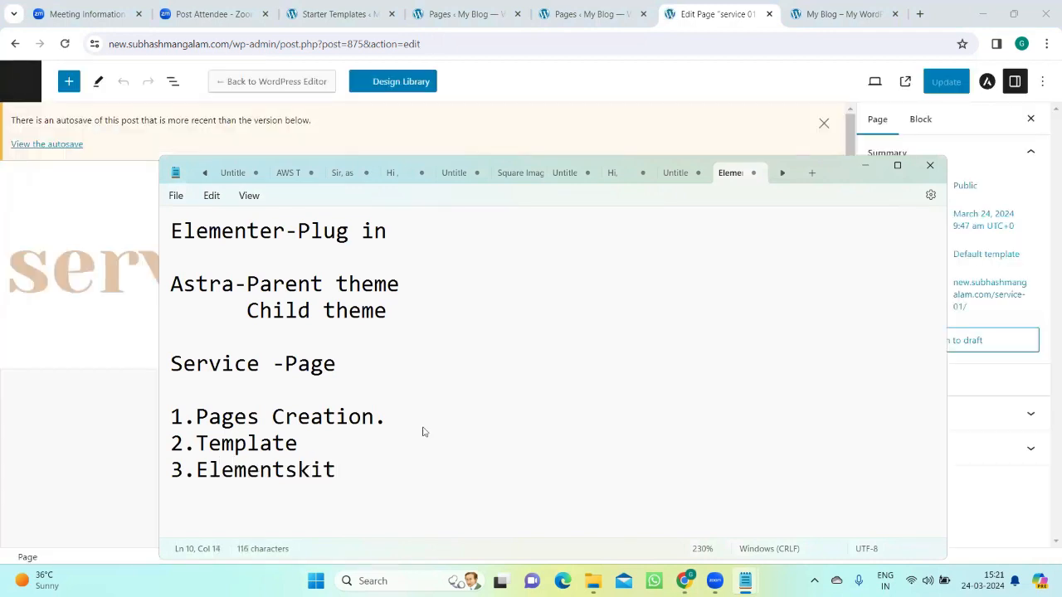
click(866, 169)
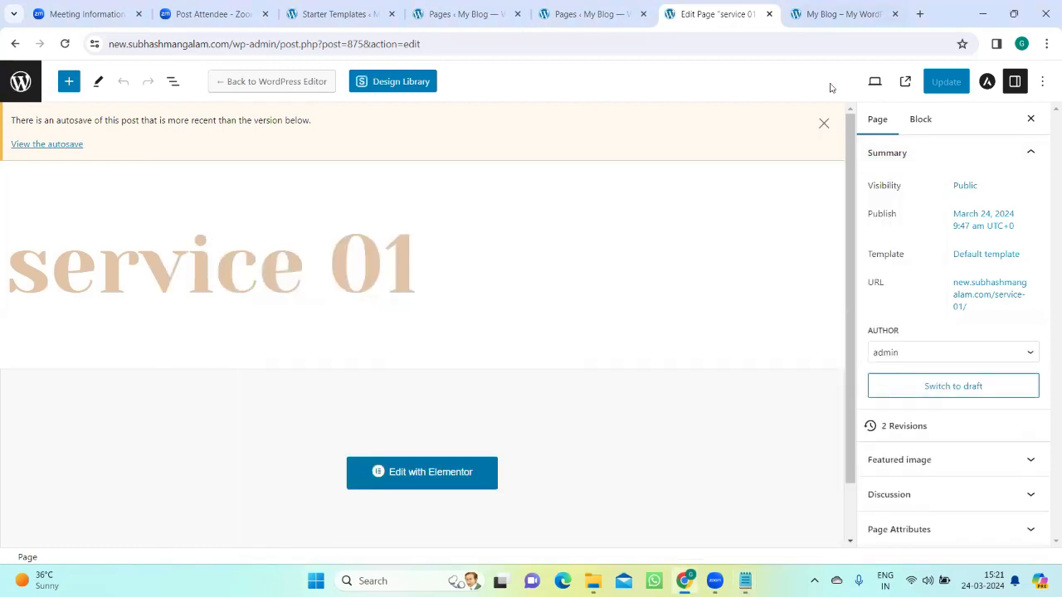
mouse_move(745, 580)
click(630, 531)
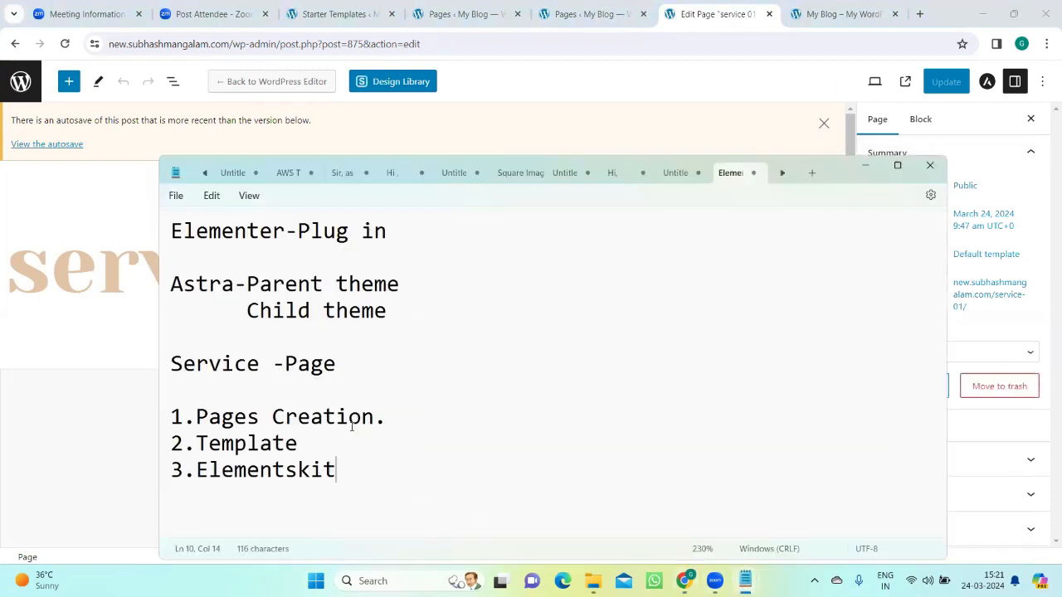
click(590, 8)
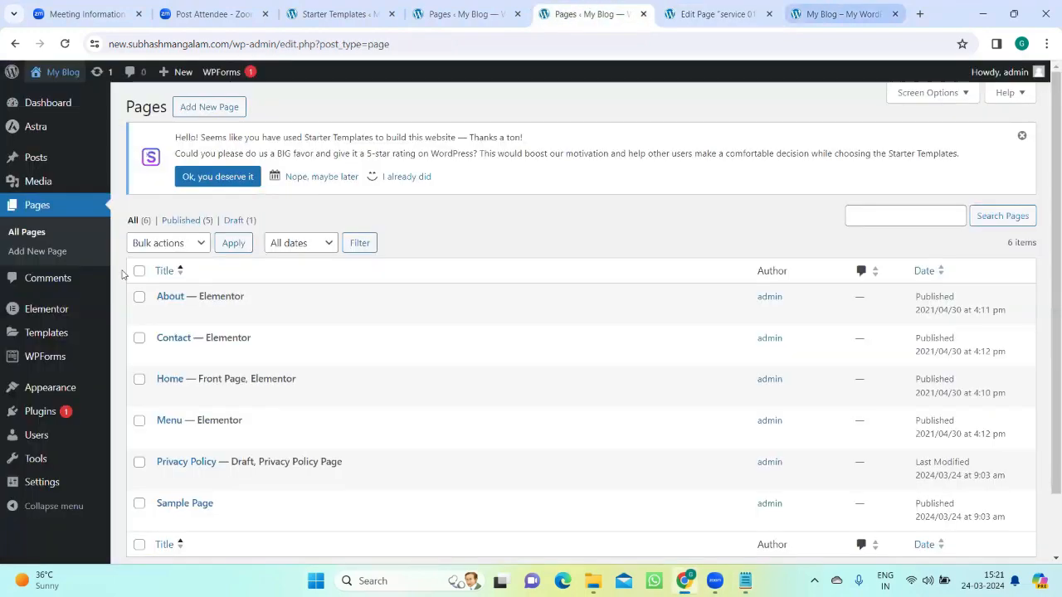
click(838, 12)
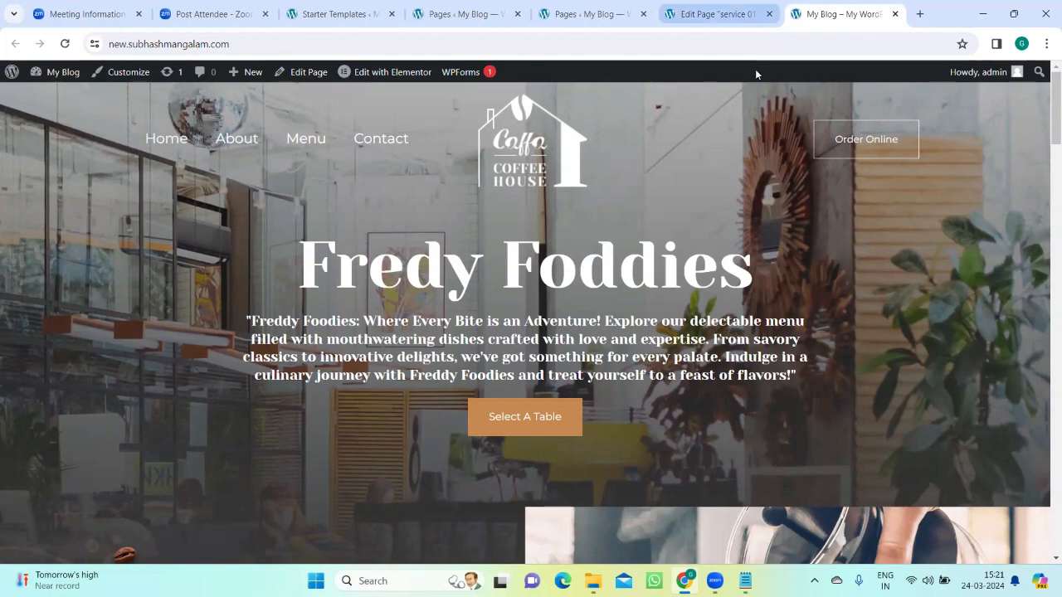
click(734, 11)
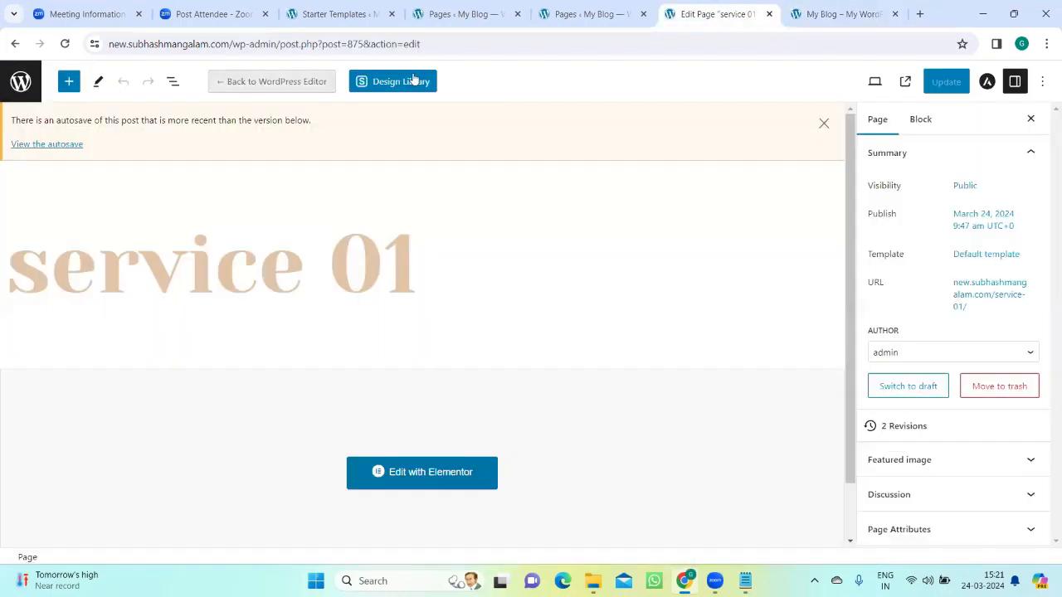
Step: Open the page for adding new plugins in the WordPress admin and search for "elementskit"
key(ctrl+shift+Tab)
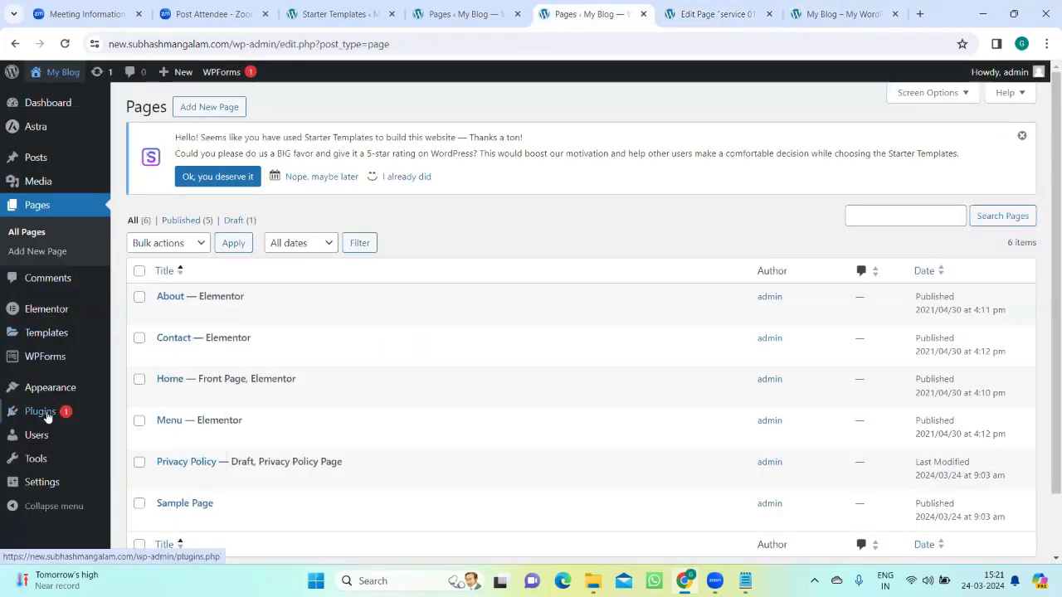
mouse_move(47, 412)
click(148, 438)
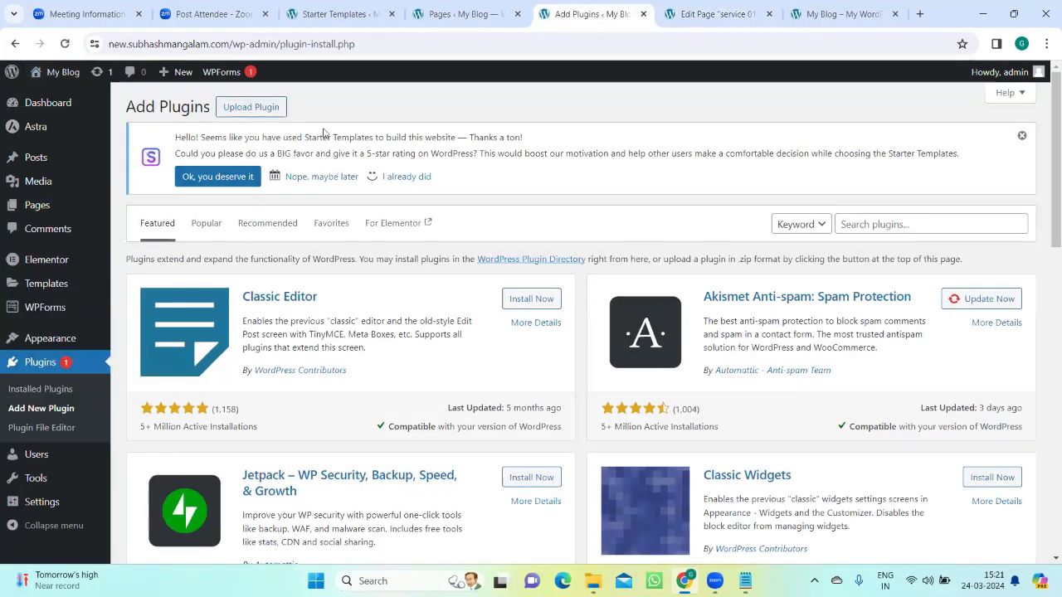
click(863, 224)
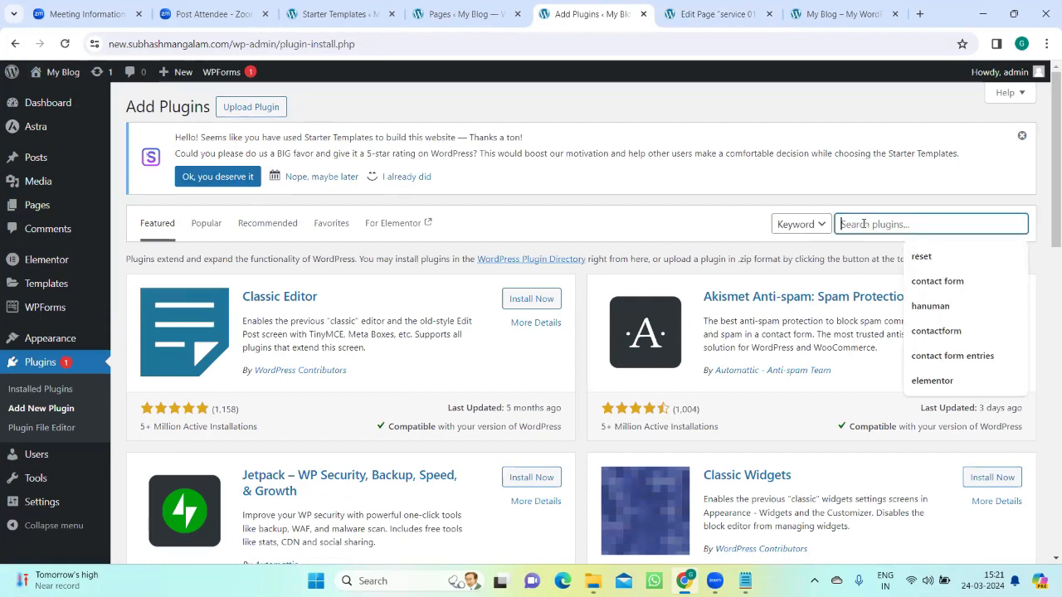
text(ele)
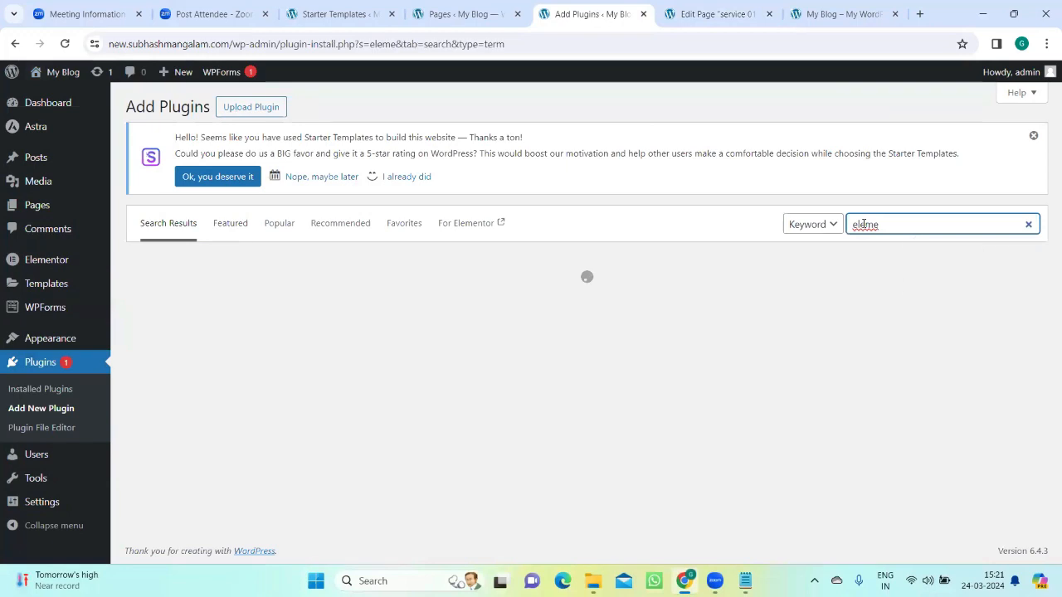
text(me)
text(n)
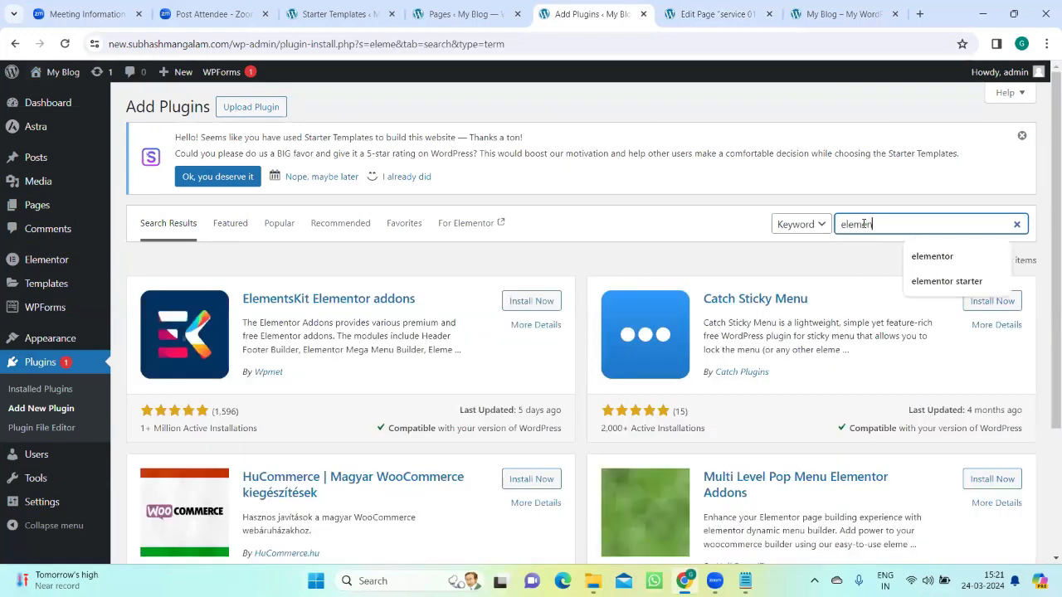
text(tskit)
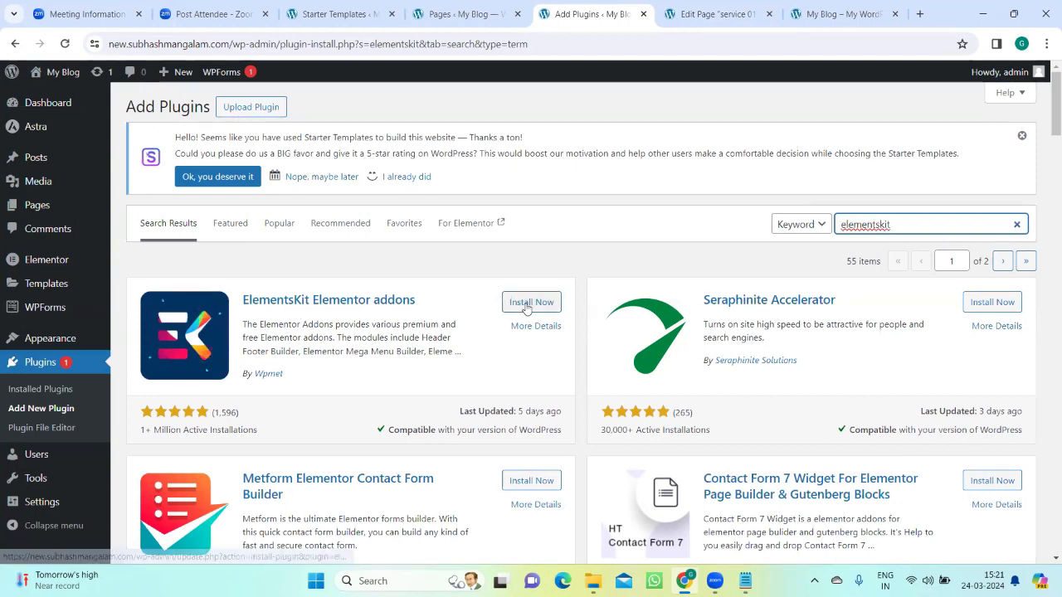
Step: Install and activate the ElementsKit Elementor addons plugin
click(530, 303)
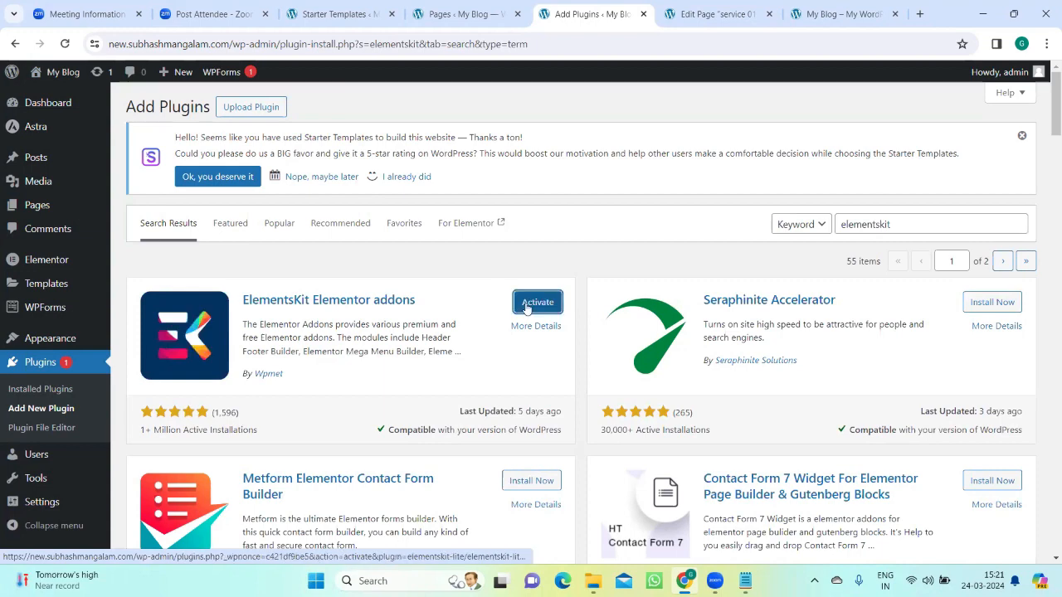
click(538, 302)
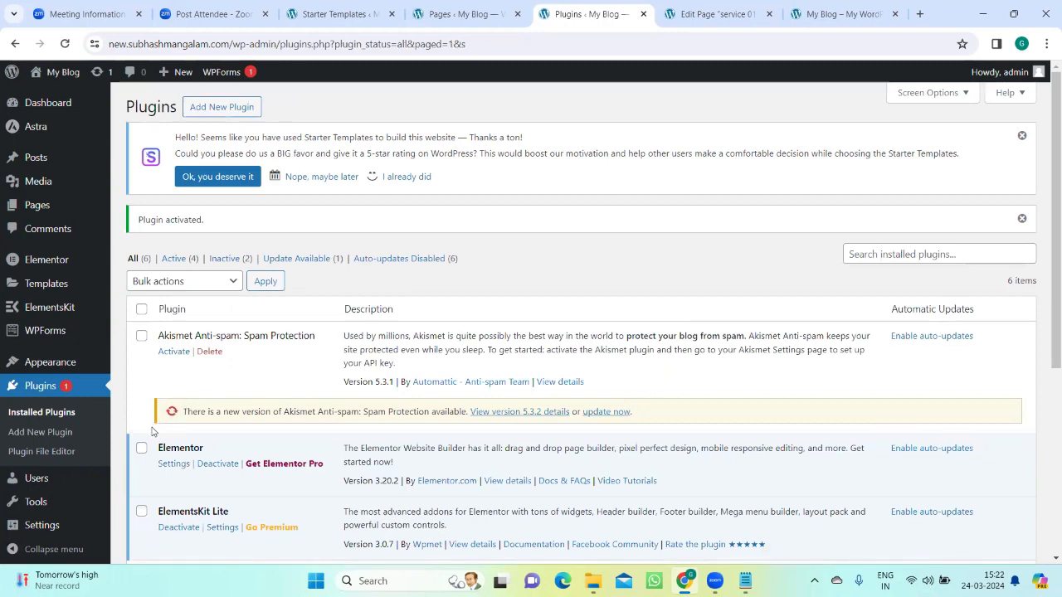
scroll(152, 431, down, 3)
scroll(142, 437, up, 3)
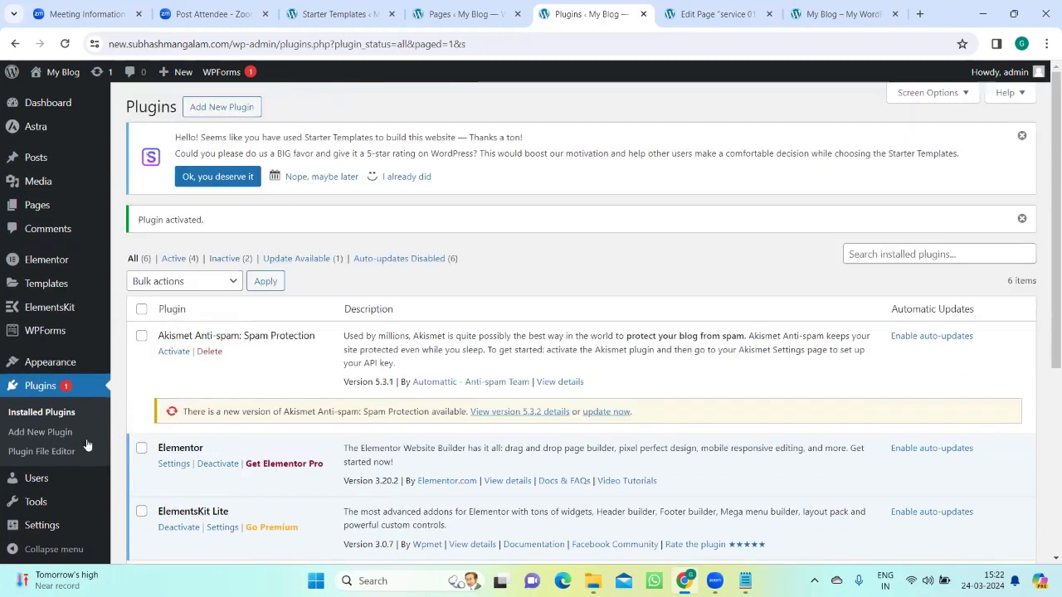
Step: Leave the service 01 page's block editor for the list of all pages and start a new page
click(714, 10)
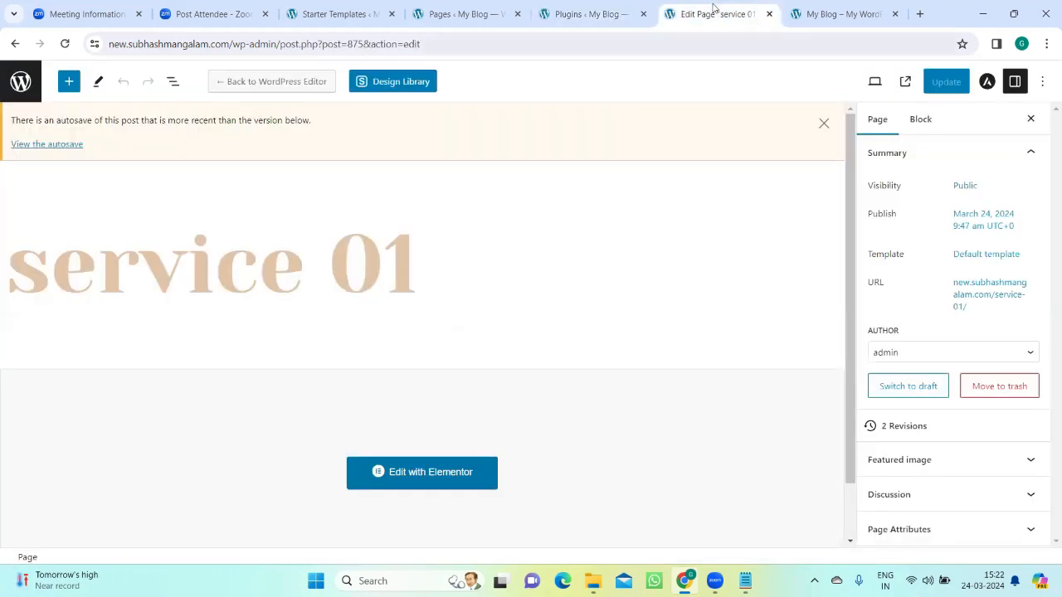
click(848, 11)
click(718, 12)
click(21, 82)
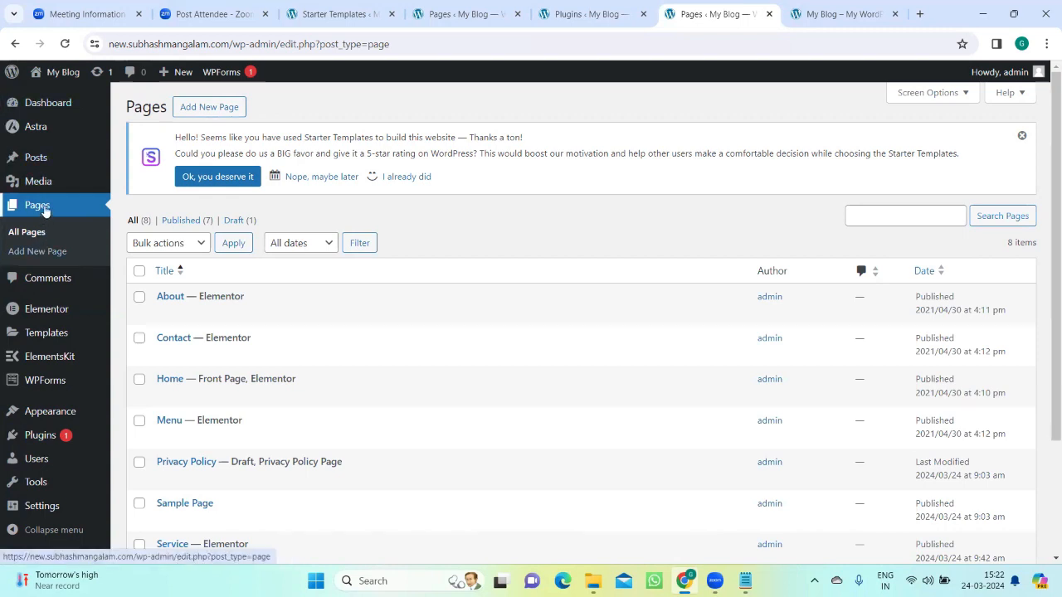
click(199, 110)
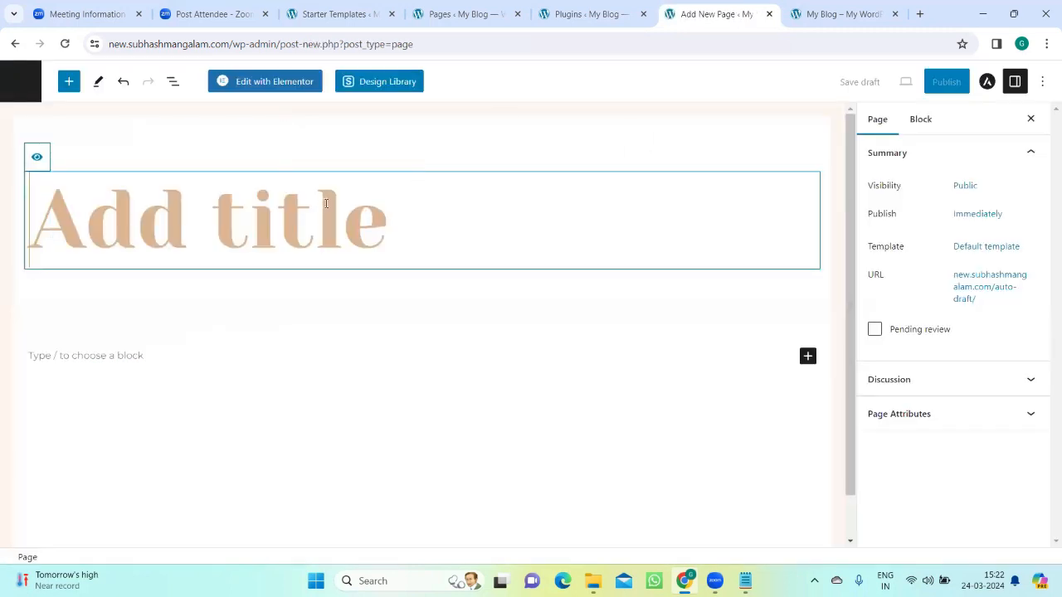
Step: Title the new page "service02" and publish it
text(serb)
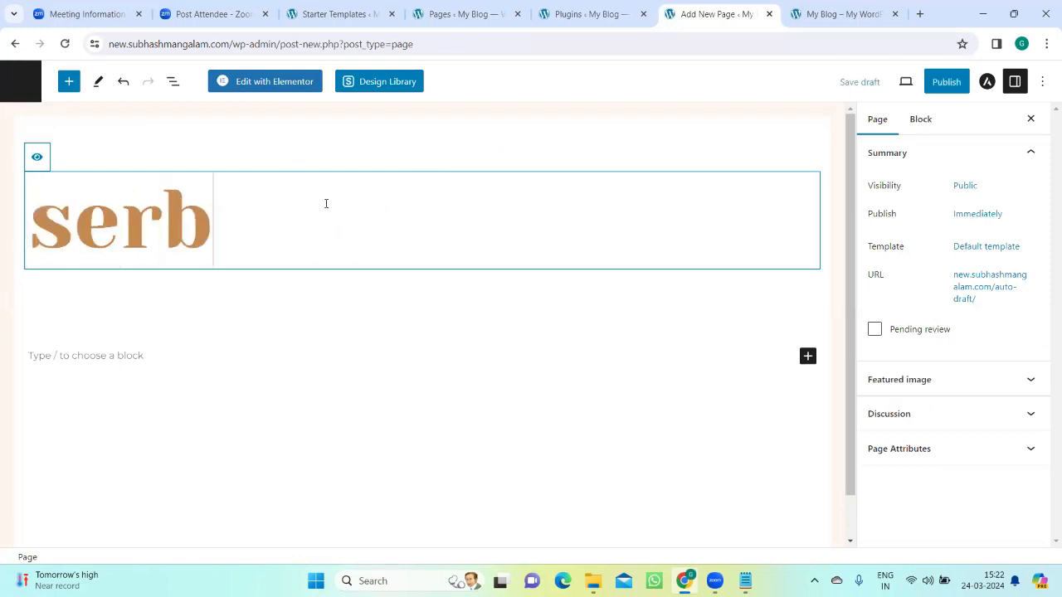
key(BackSpace)
text(vive)
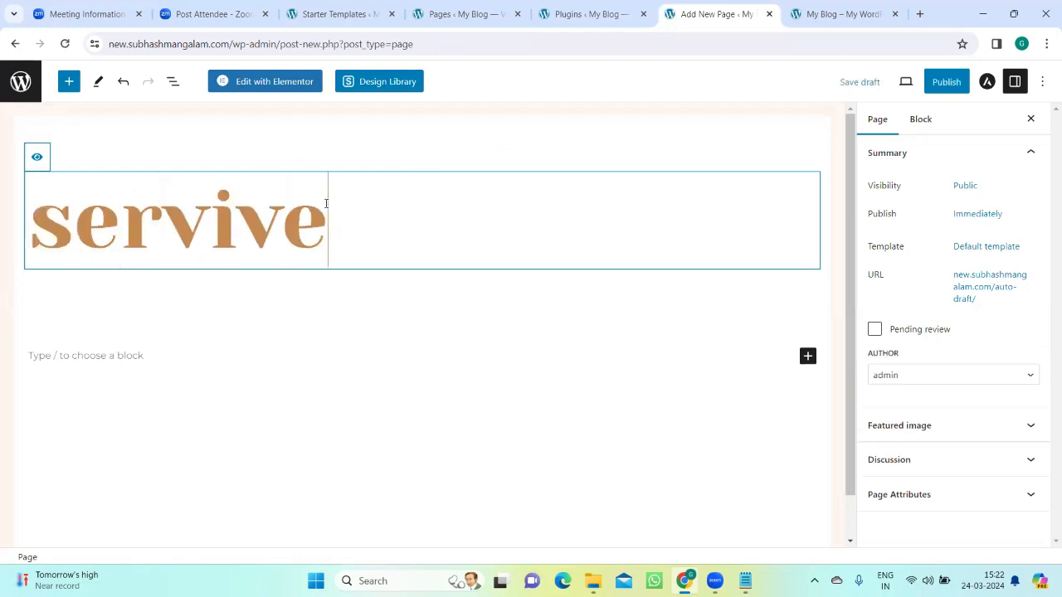
key(BackSpace)
key(BackSpace)
text(ce)
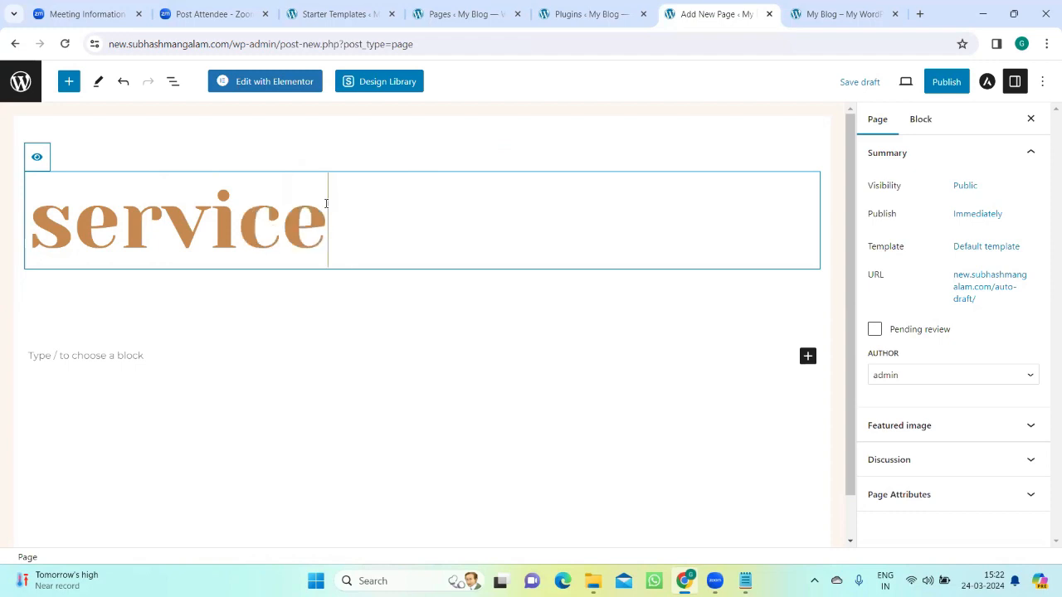
text(02)
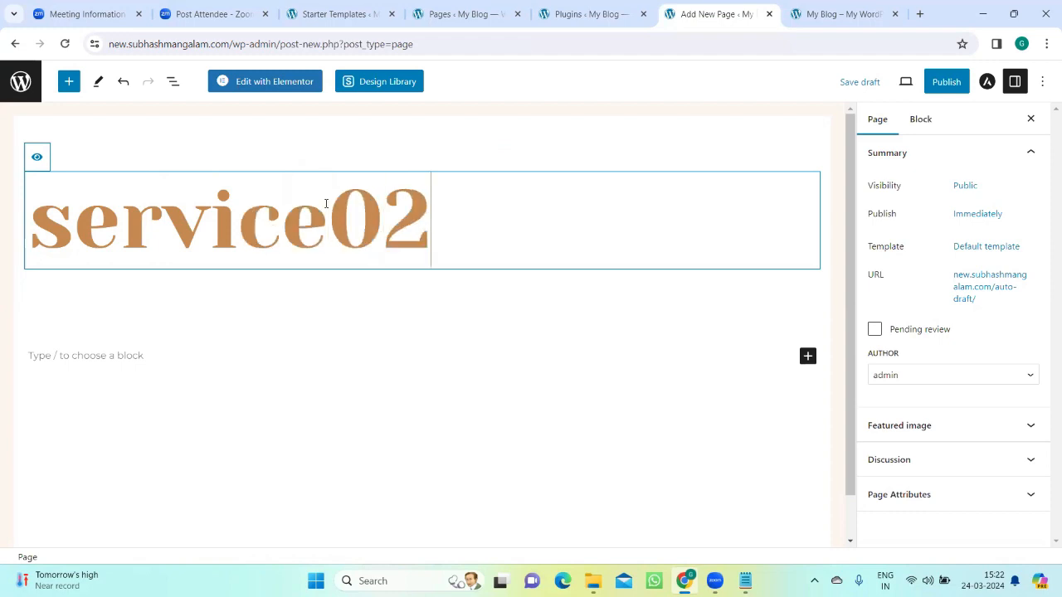
click(950, 86)
click(925, 83)
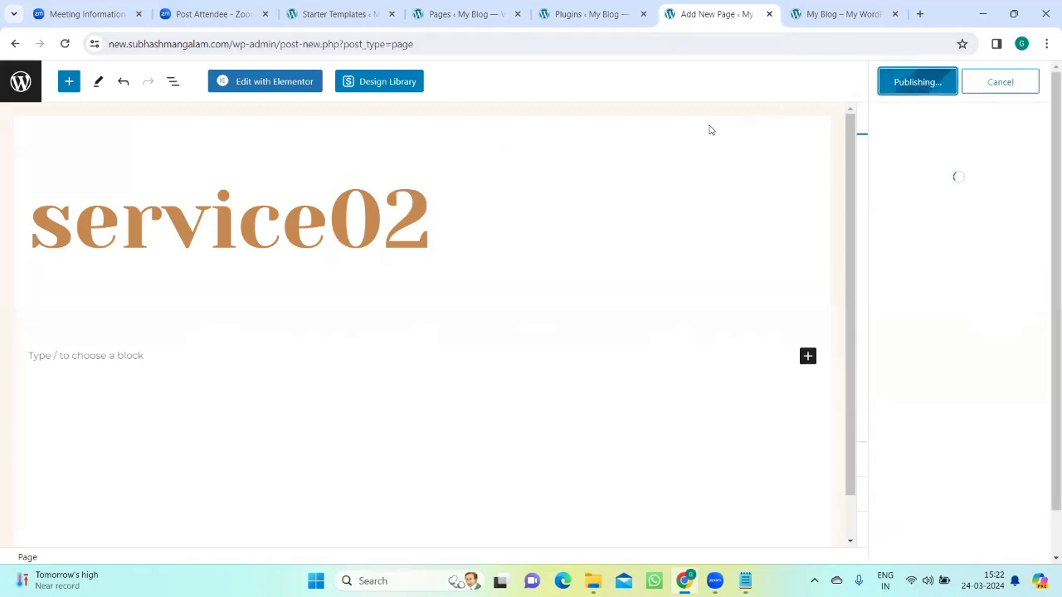
Step: Open the service02 page for editing in Elementor and bring up the ElementsKit template library
click(256, 88)
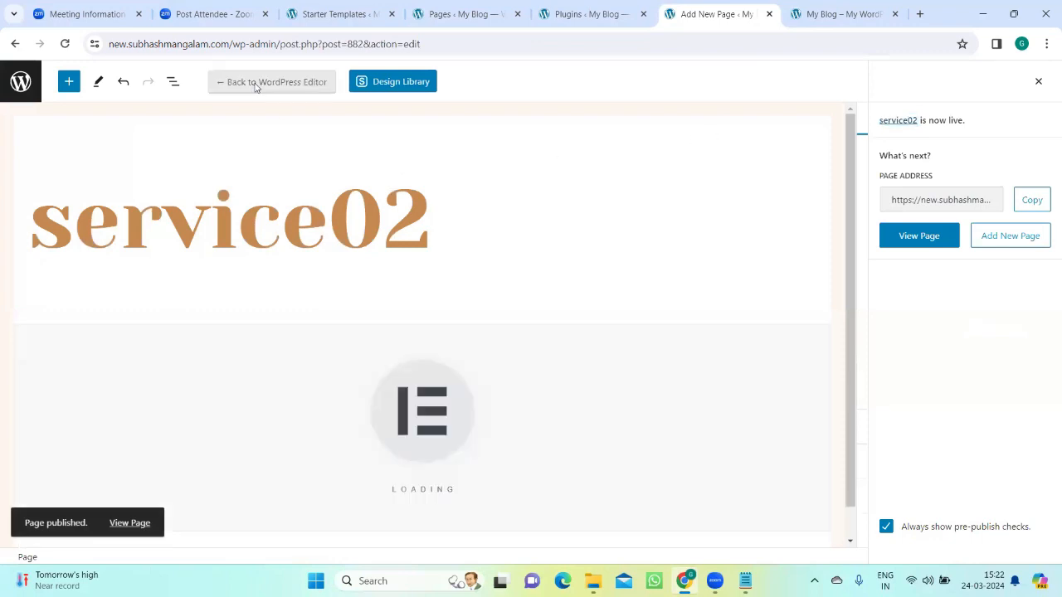
click(256, 88)
click(622, 350)
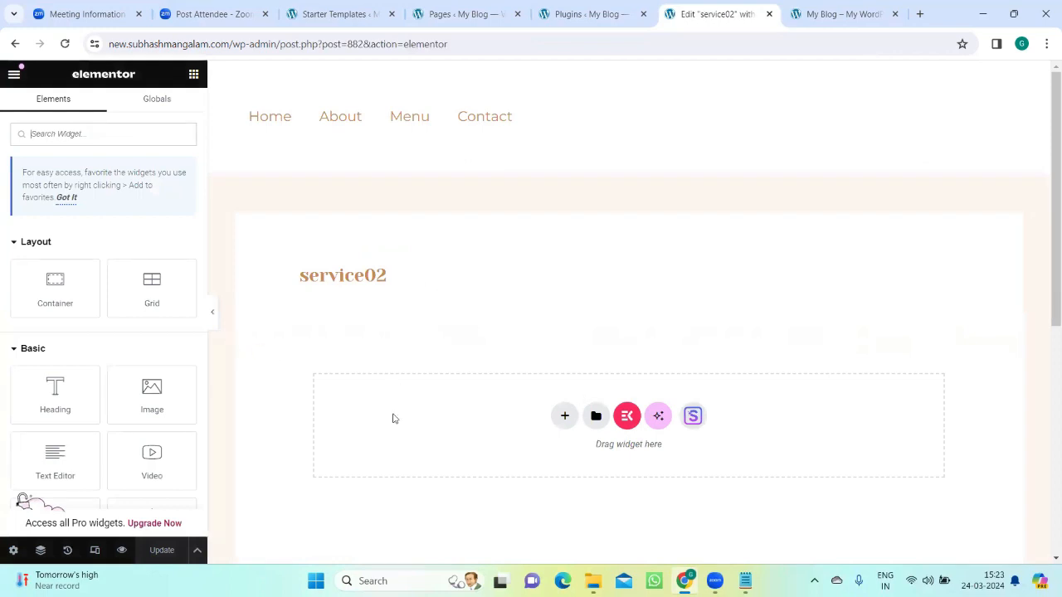
click(626, 415)
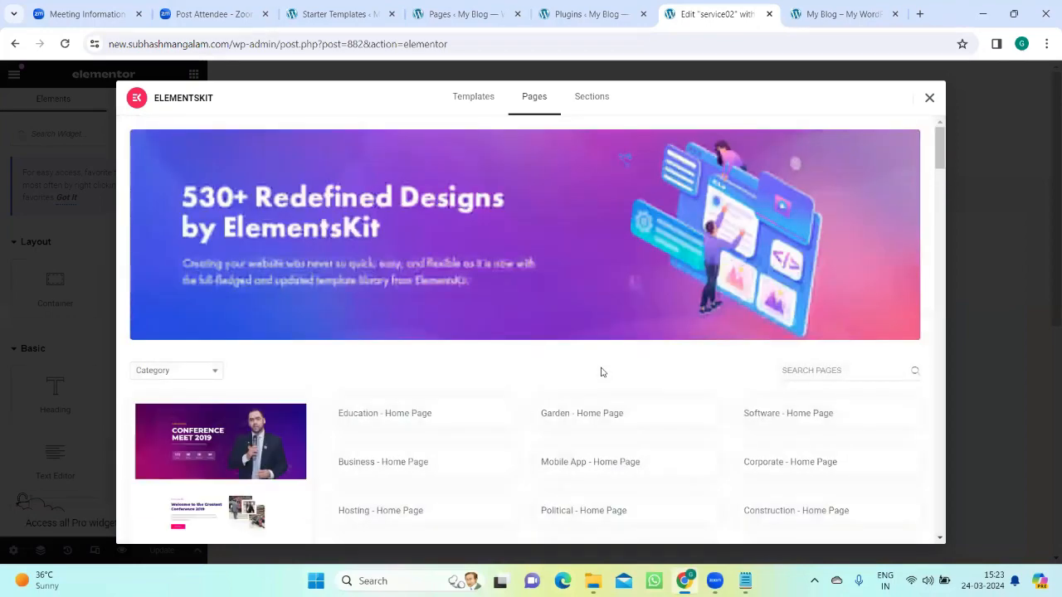
Step: Browse the ElementsKit page templates and insert the "Events - Home Page" conference template into the service02 page
scroll(571, 332, down, 3)
scroll(570, 336, up, 3)
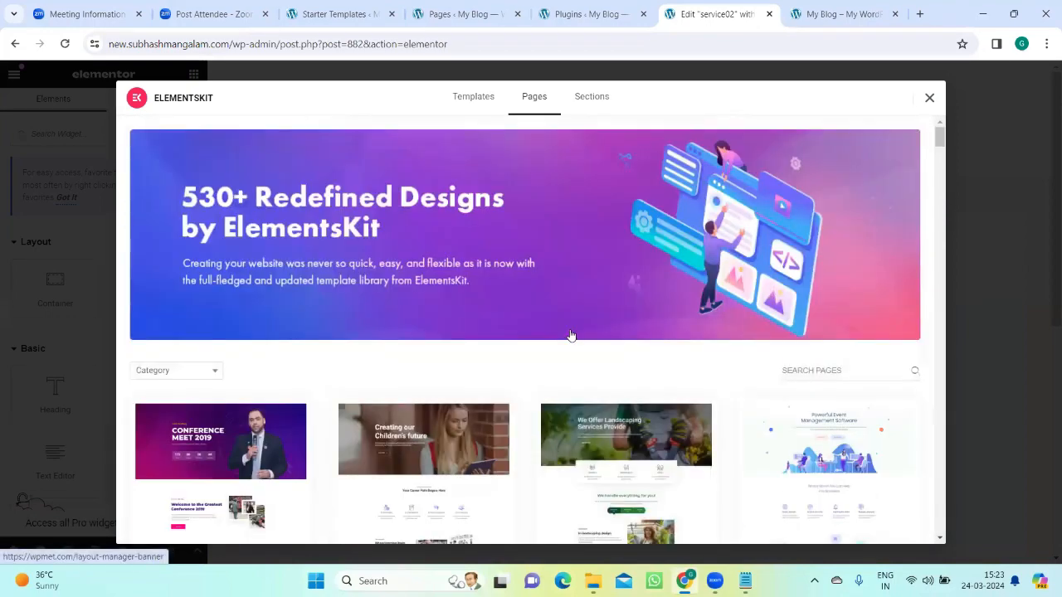
scroll(571, 336, down, 4)
scroll(570, 345, down, 3)
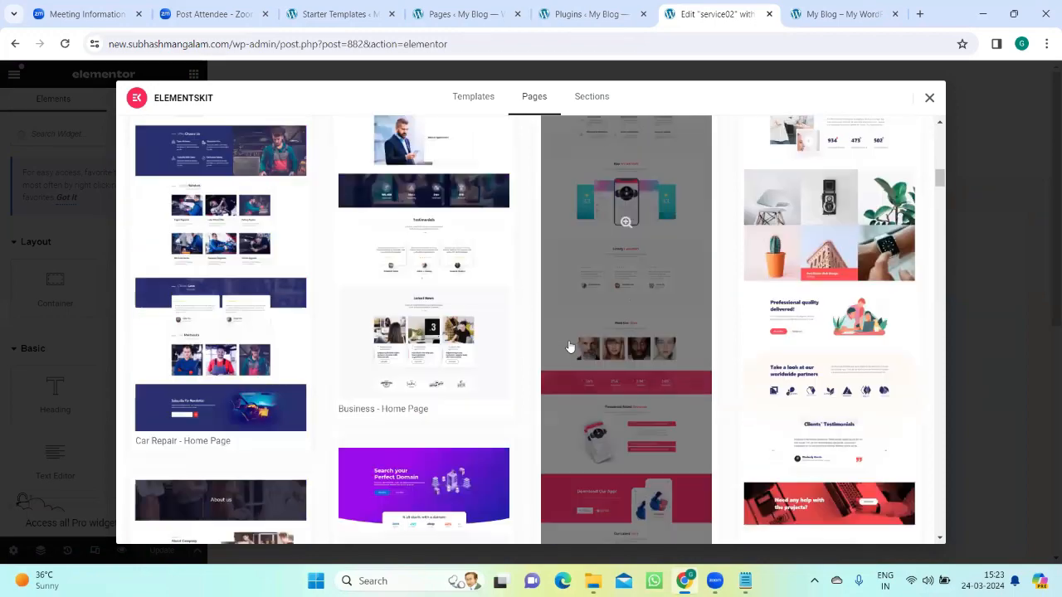
scroll(569, 346, up, 10)
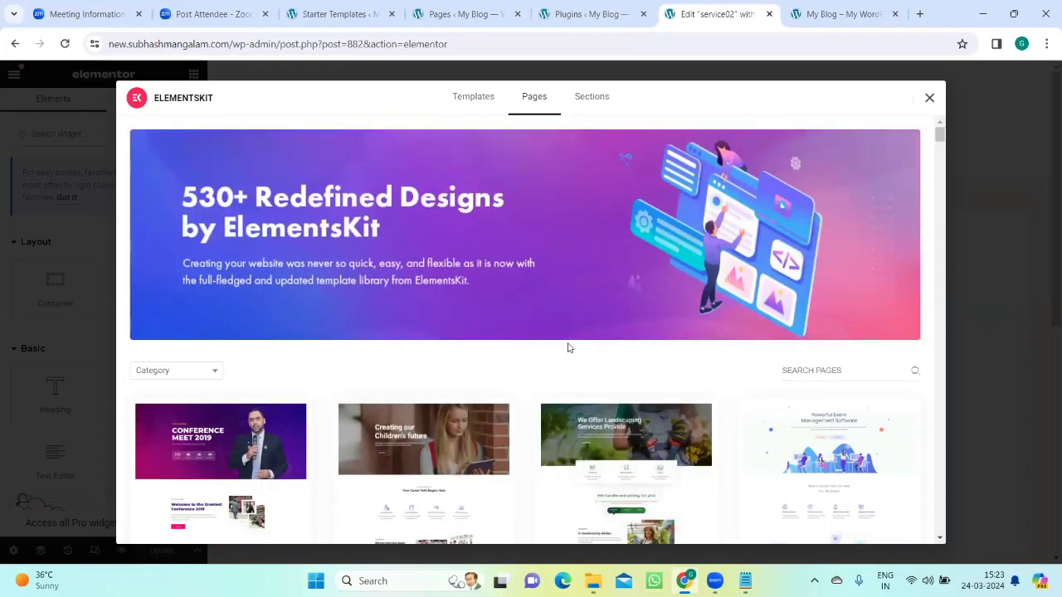
scroll(568, 347, down, 3)
scroll(567, 348, up, 2)
scroll(568, 349, down, 2)
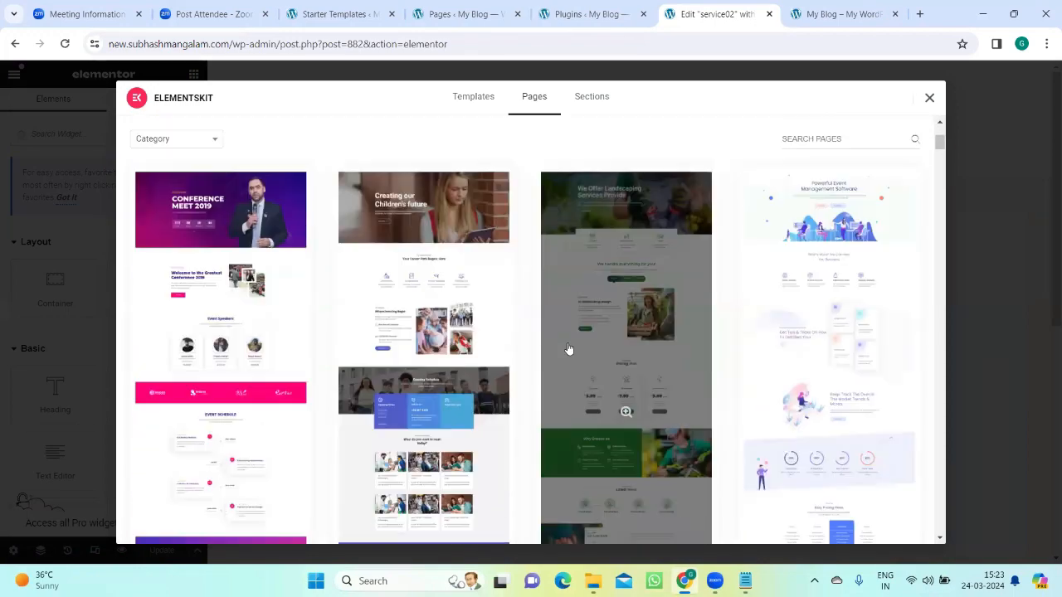
scroll(568, 349, down, 5)
scroll(498, 323, up, 3)
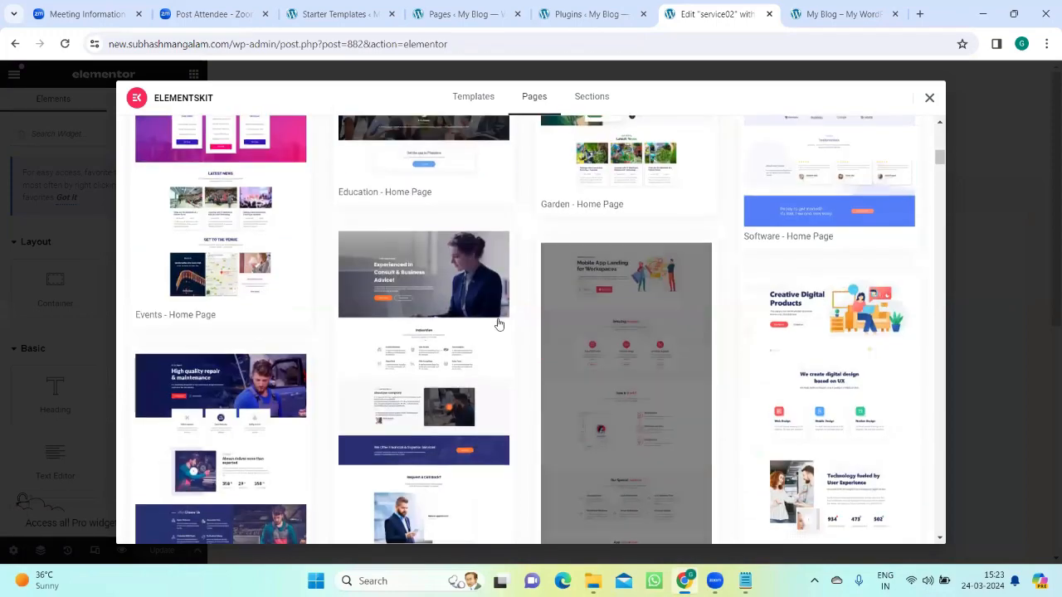
scroll(499, 324, up, 5)
scroll(249, 338, down, 1)
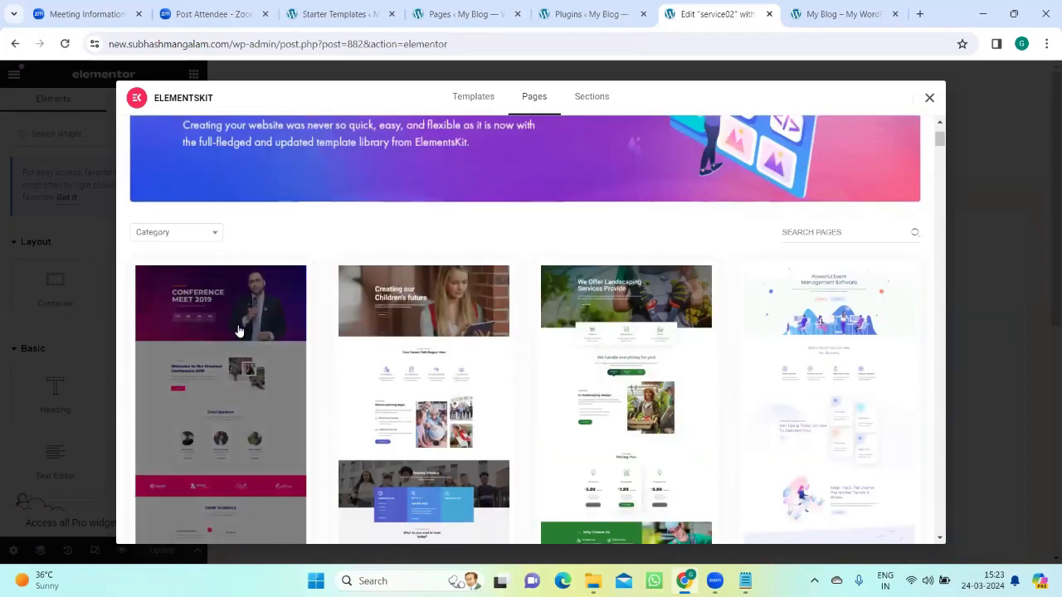
click(238, 329)
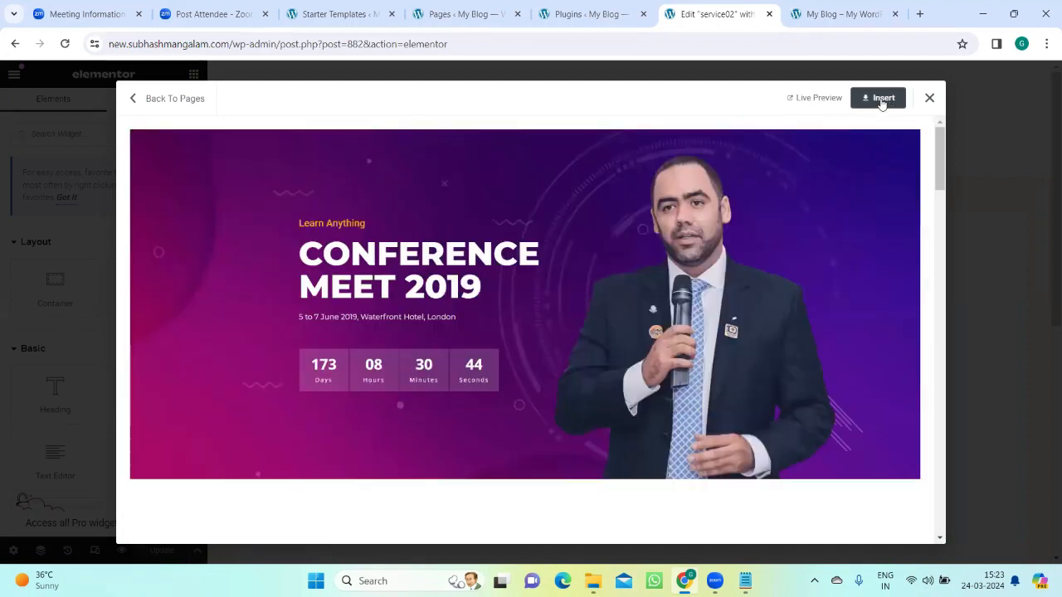
click(881, 100)
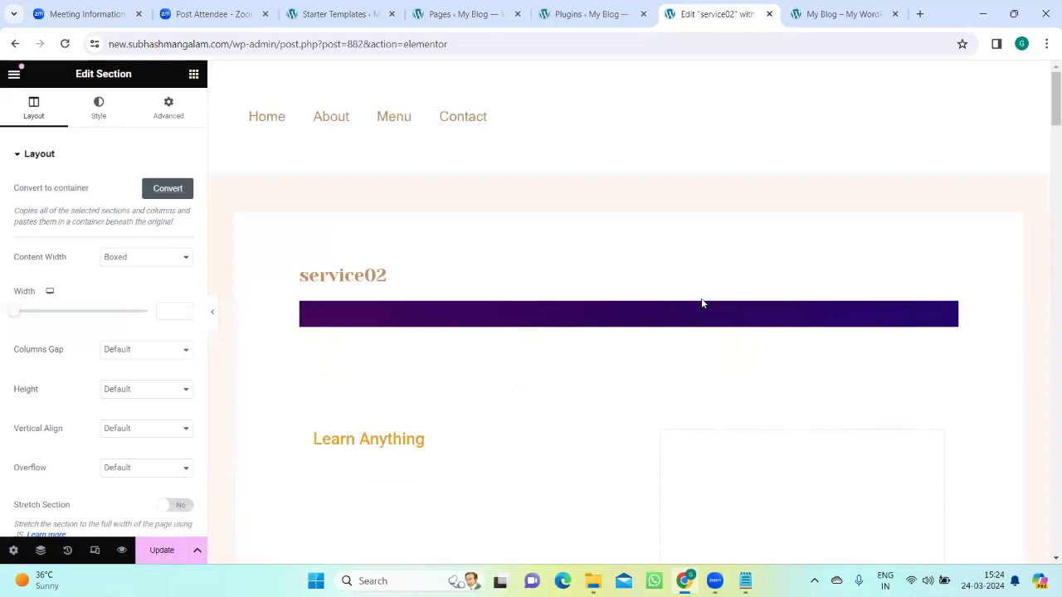
Step: Look through the inserted template's sections, from the hero banner to the "Get Your Ticket" pricing section
scroll(718, 296, down, 15)
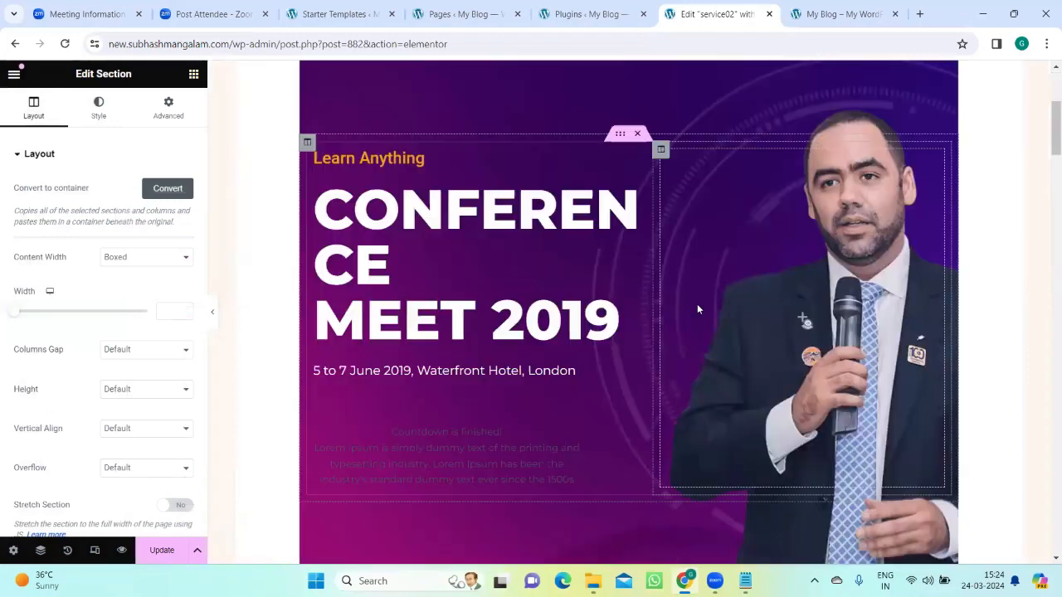
scroll(689, 321, down, 3)
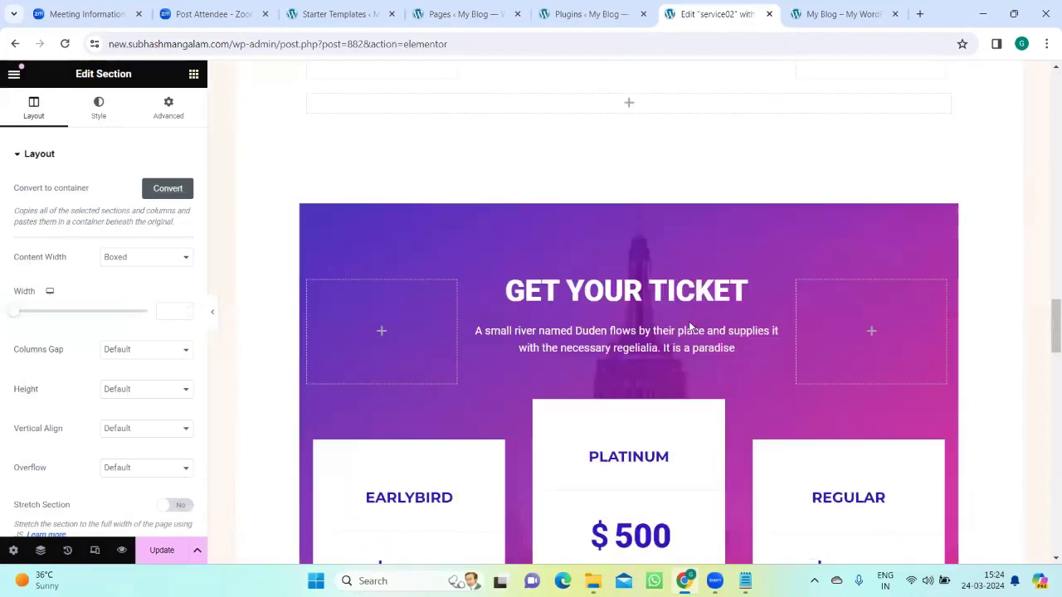
scroll(671, 315, up, 12)
scroll(452, 233, up, 6)
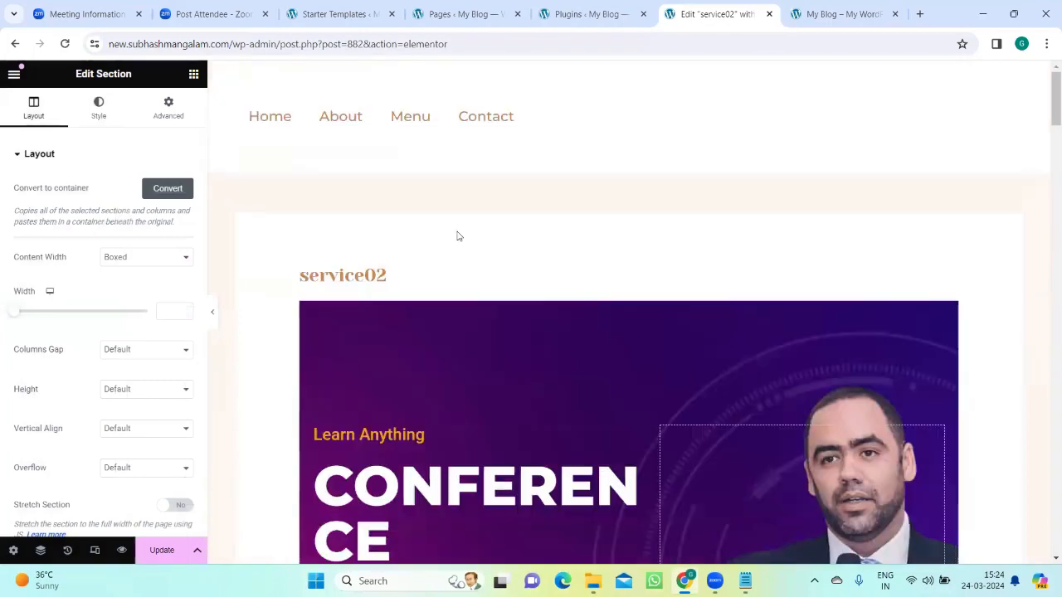
scroll(530, 290, down, 2)
click(545, 312)
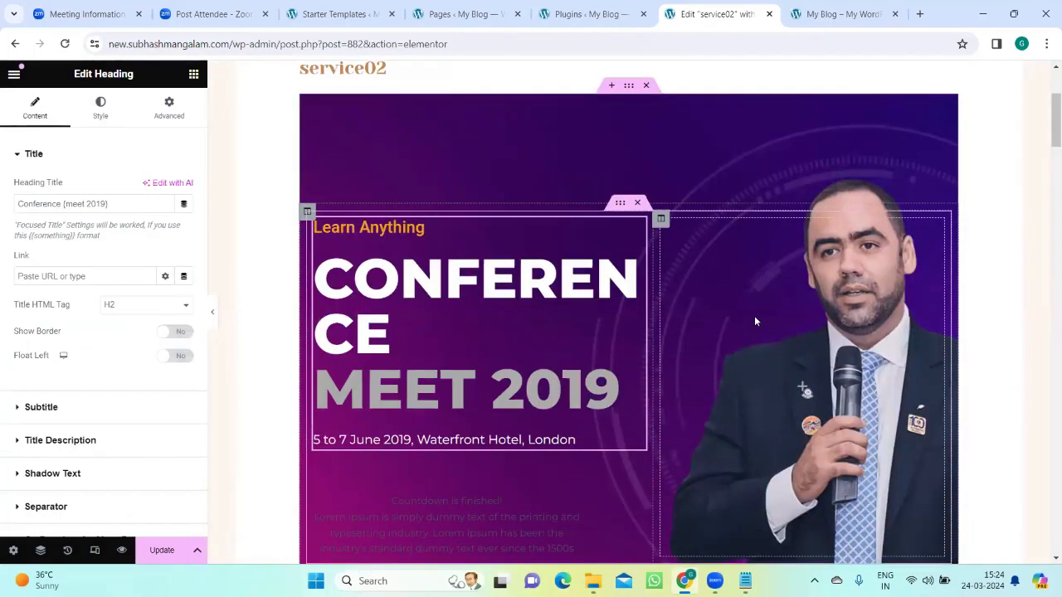
click(634, 314)
scroll(578, 307, down, 5)
scroll(576, 307, up, 4)
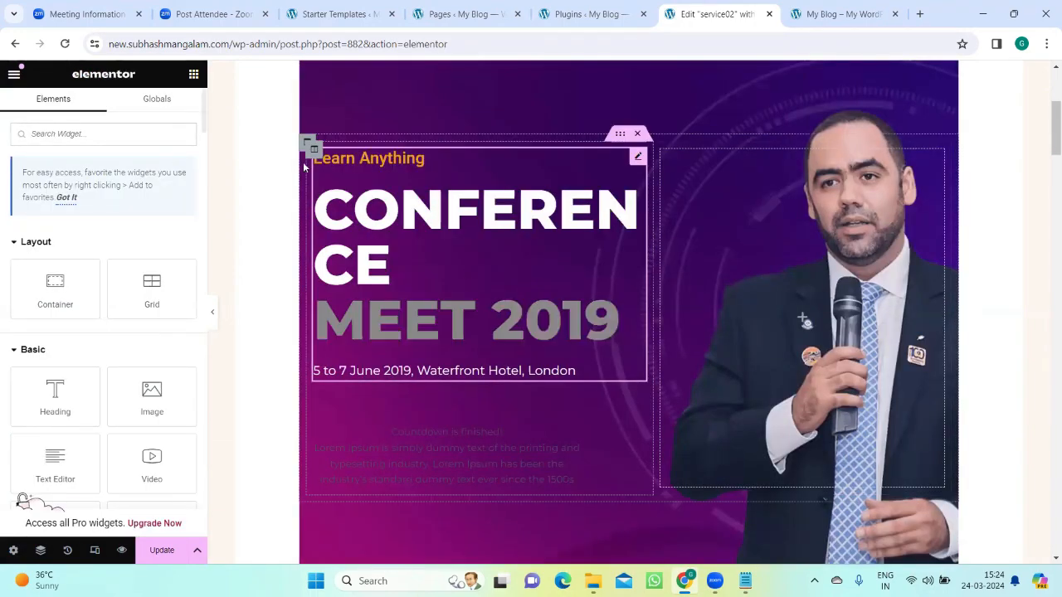
scroll(681, 292, down, 15)
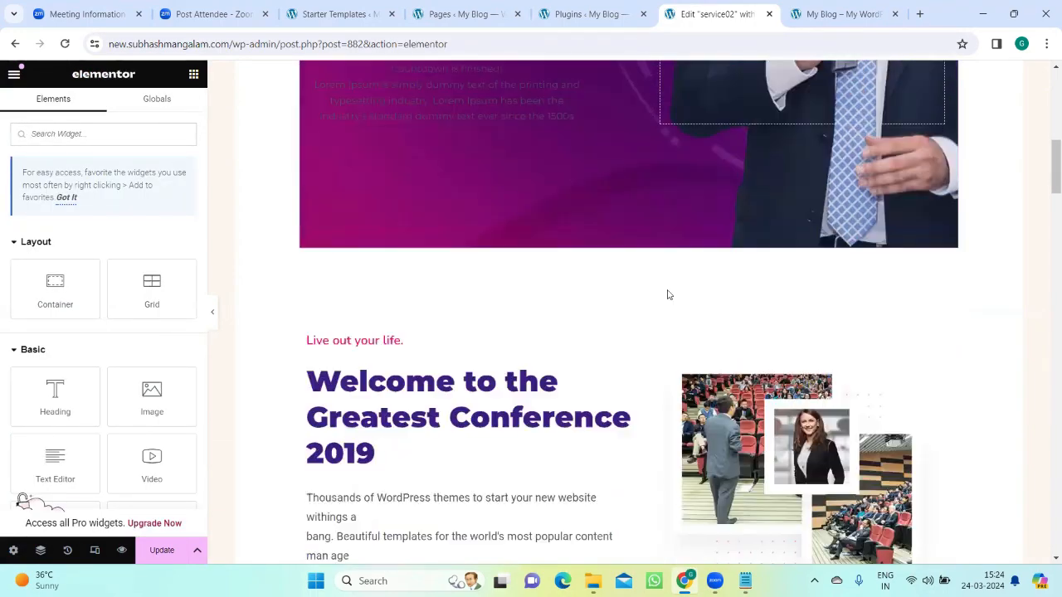
scroll(651, 287, down, 3)
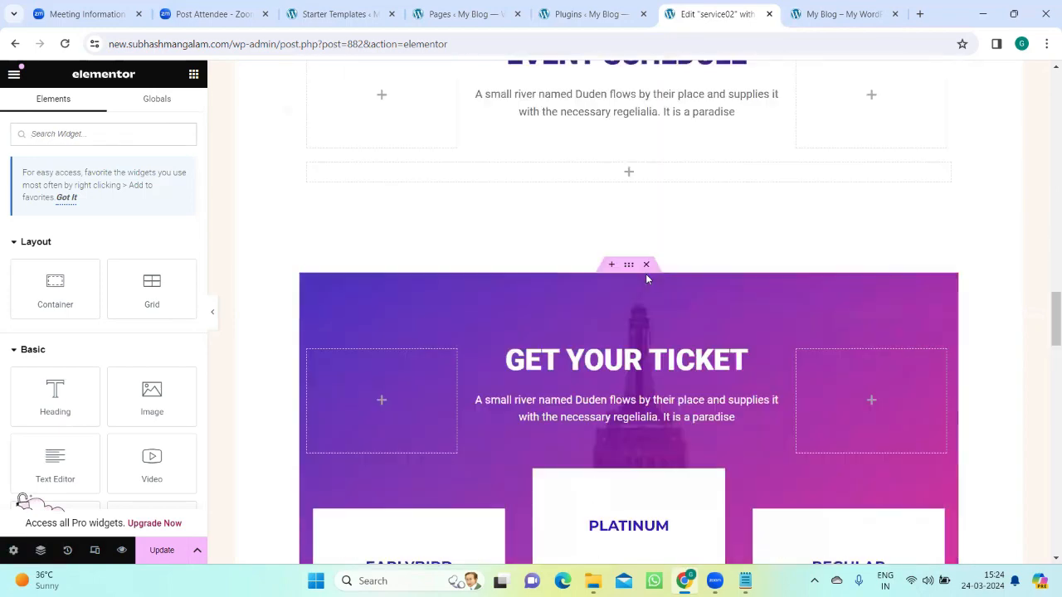
scroll(614, 315, up, 18)
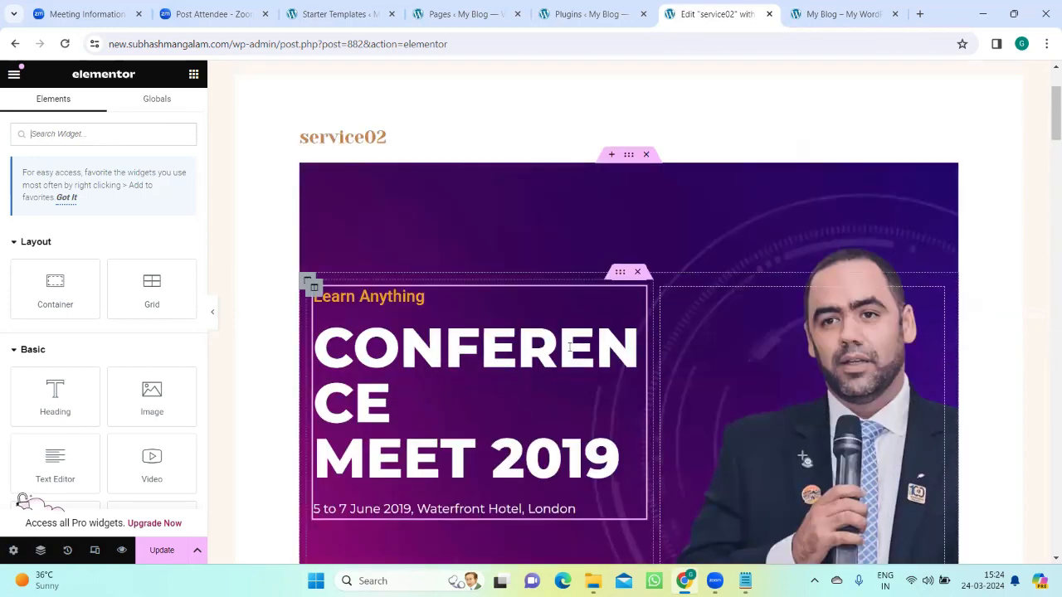
Step: Examine the hero banner's "Conference Meet 2019" heading, its title settings and the column beside it
click(477, 352)
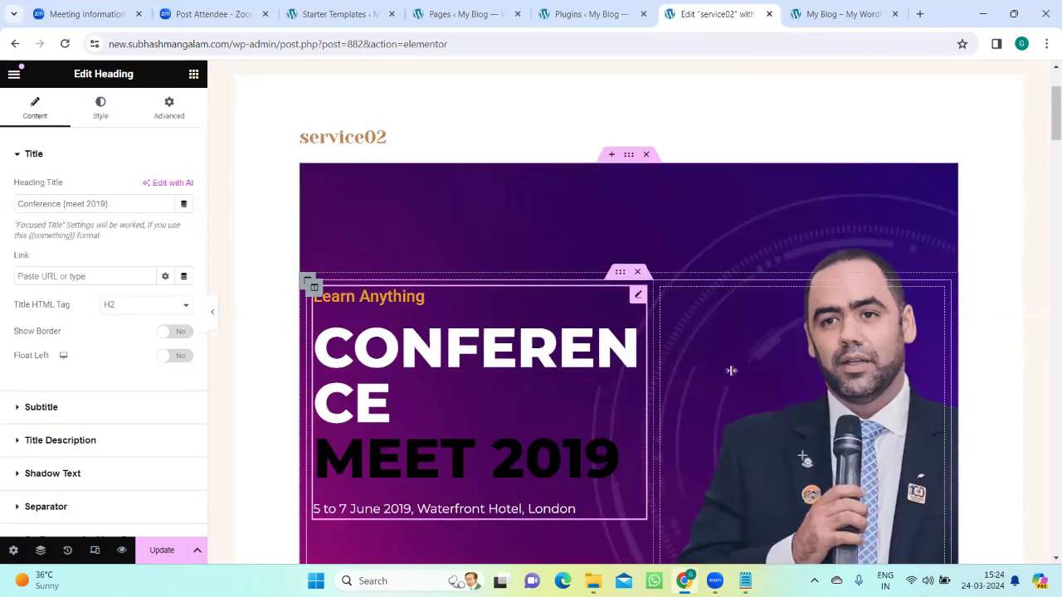
click(847, 364)
scroll(847, 363, down, 5)
scroll(817, 350, up, 4)
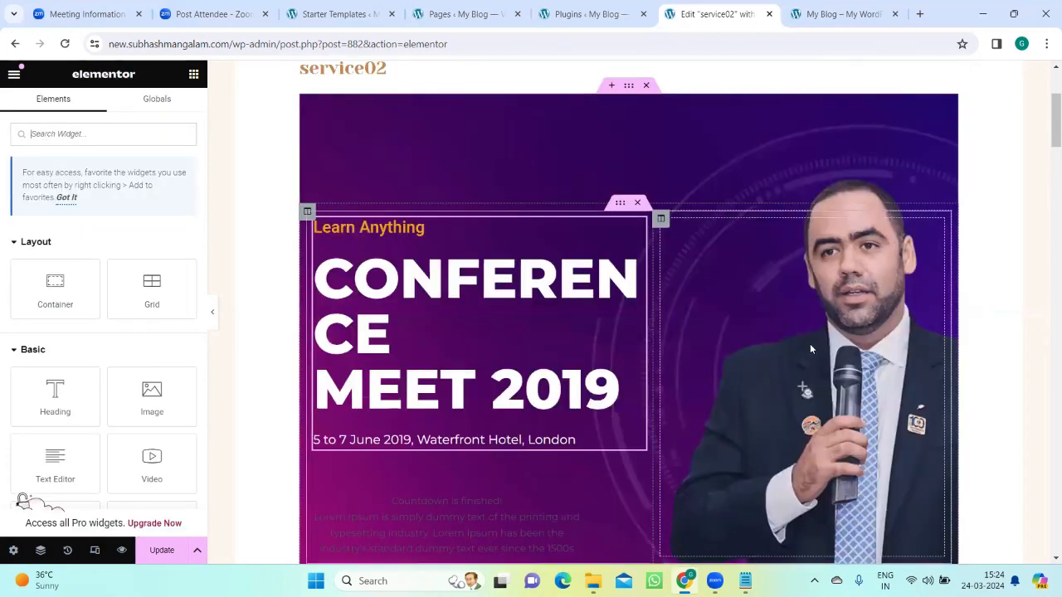
scroll(809, 344, down, 3)
scroll(799, 334, up, 2)
click(578, 278)
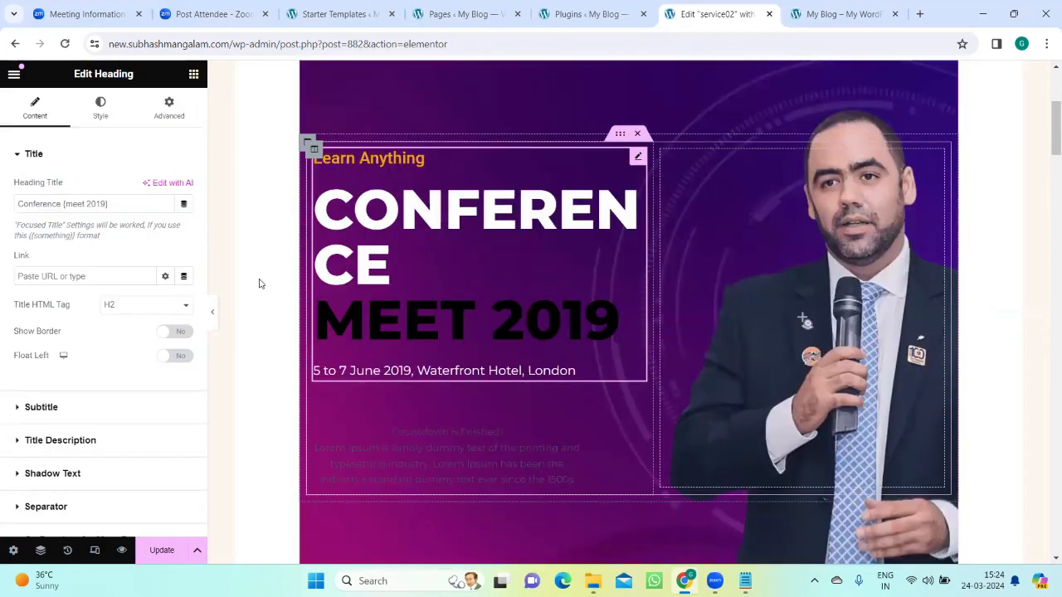
click(193, 76)
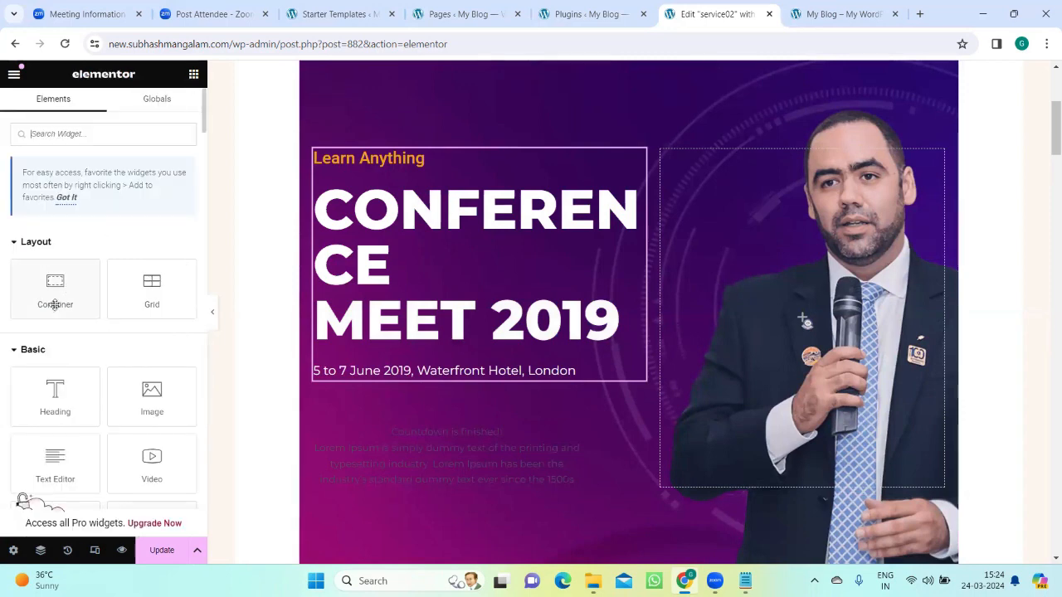
click(403, 271)
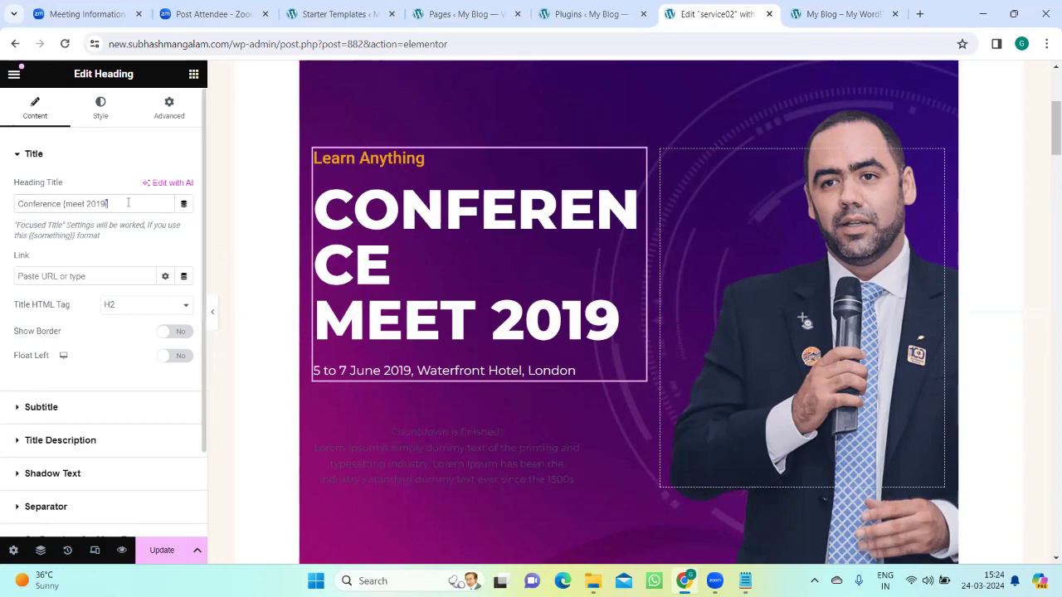
click(758, 249)
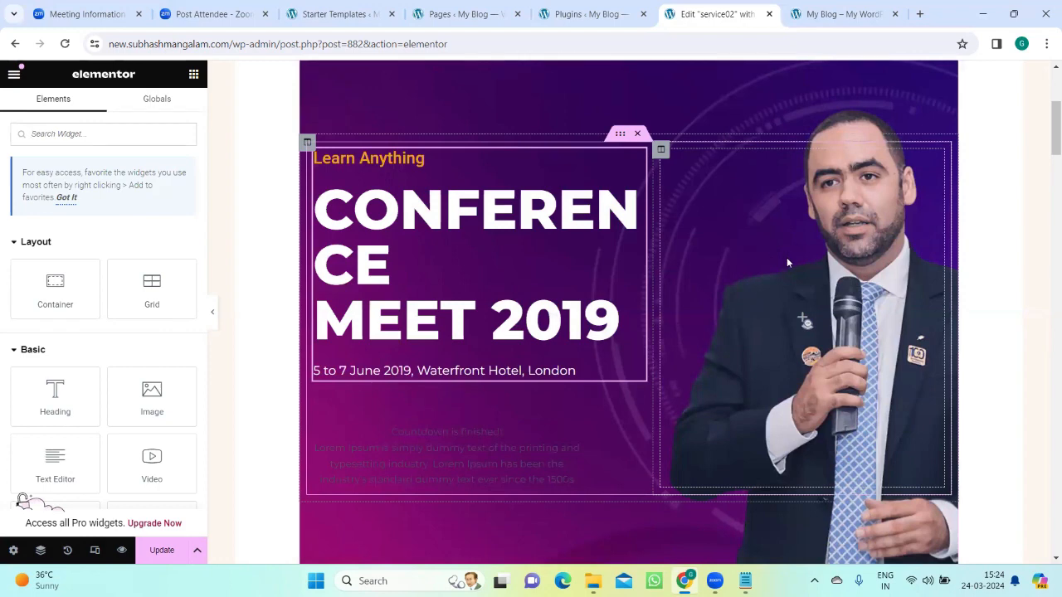
scroll(786, 257, down, 1)
scroll(786, 251, up, 4)
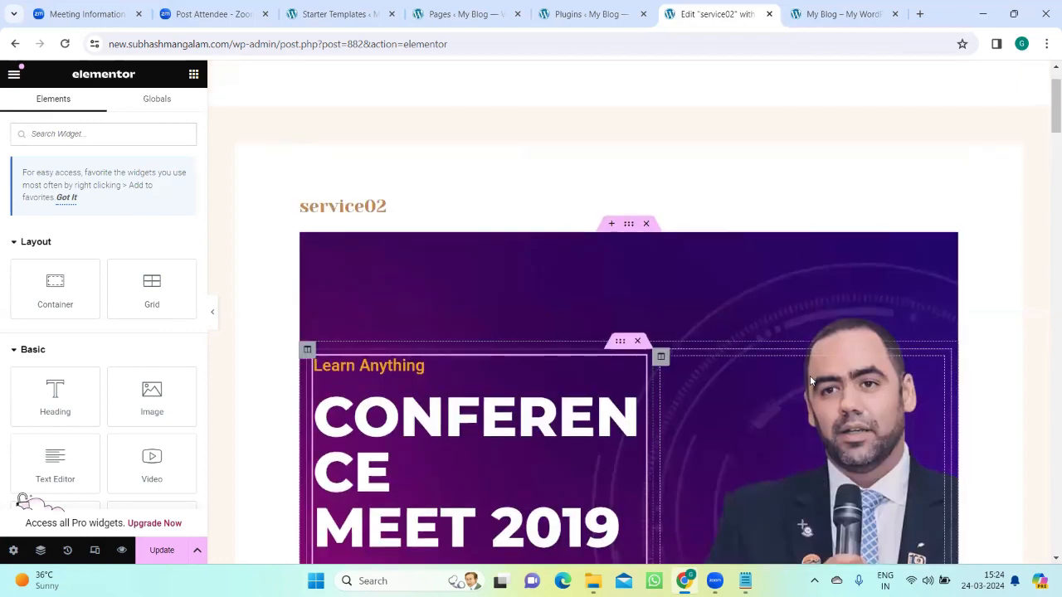
scroll(811, 380, down, 2)
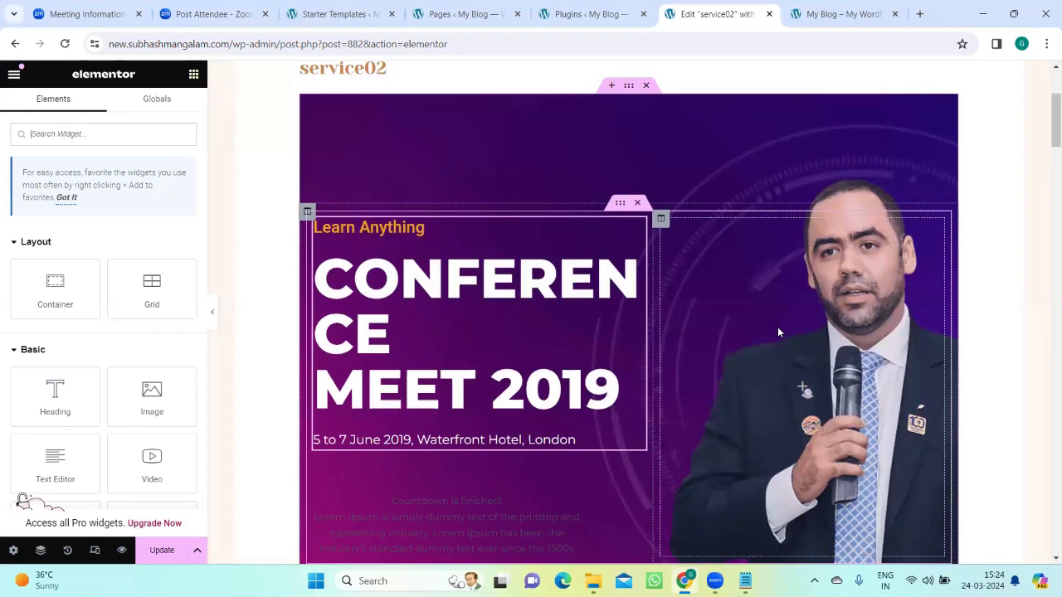
scroll(778, 332, down, 2)
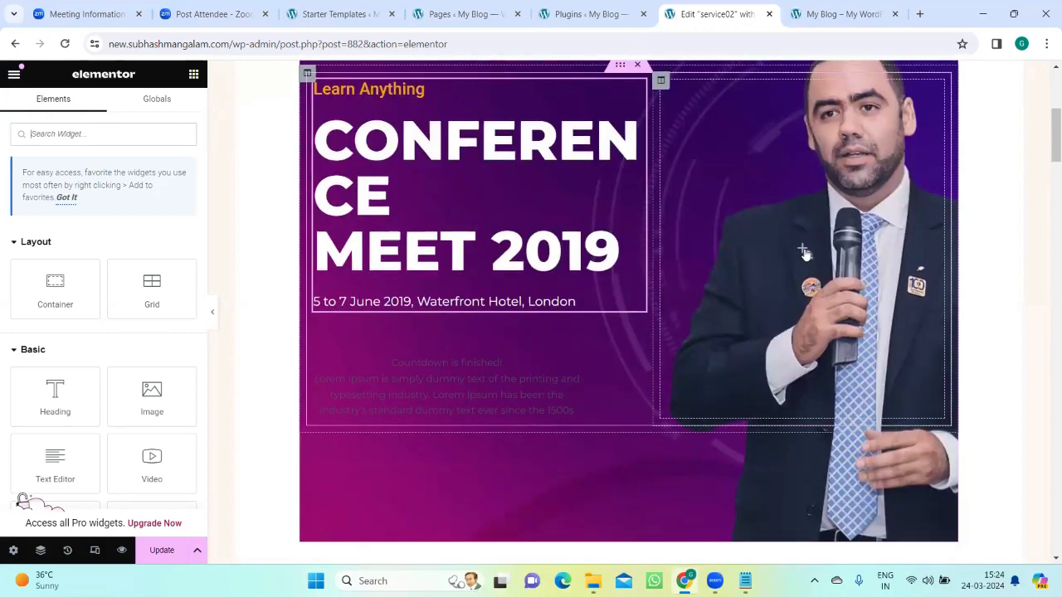
Step: View the settings of the hero's countdown timer and of the "Welcome to the Greatest Conference 2019" heading
click(576, 349)
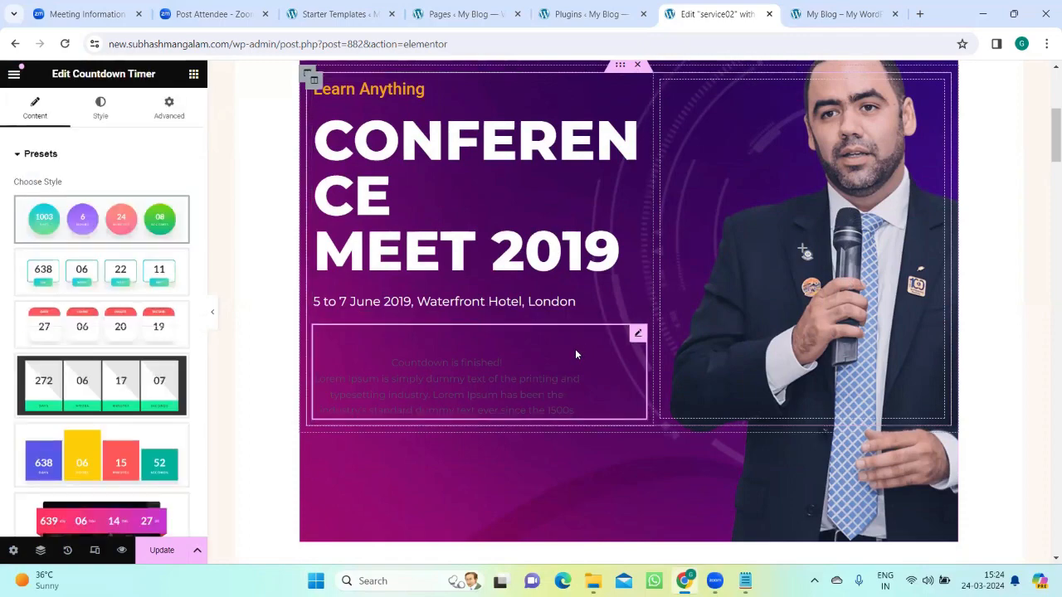
scroll(575, 348, down, 6)
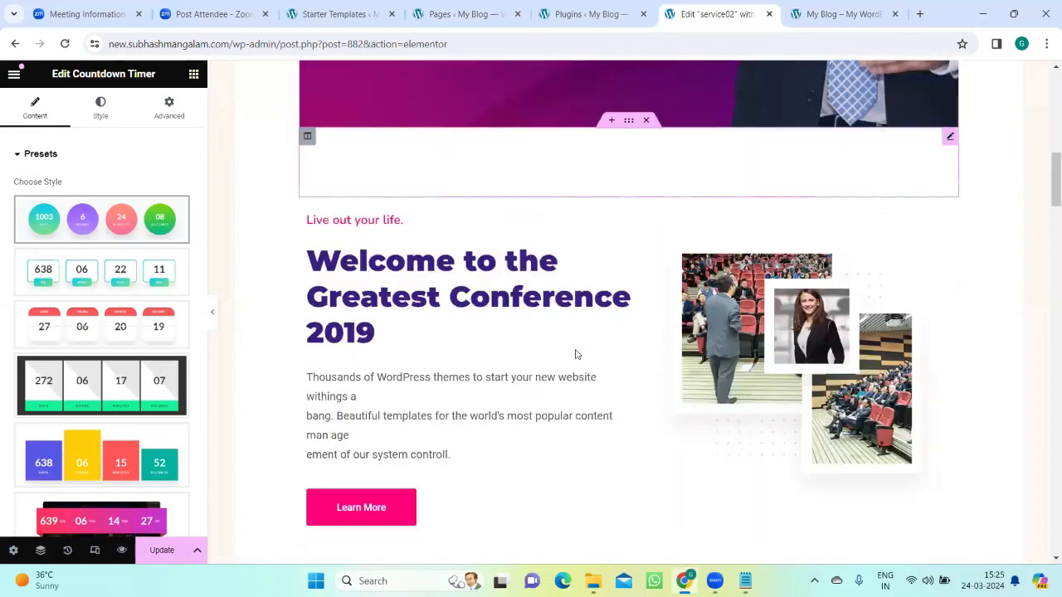
click(569, 345)
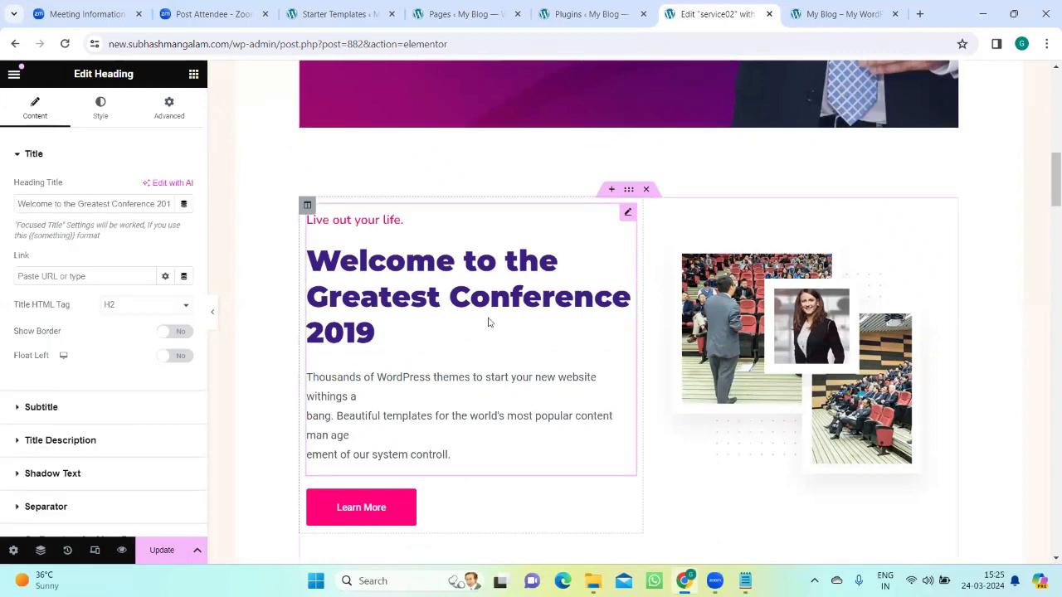
Step: View the settings of the conference image and of the "Learn More" button, including the button's URL
click(784, 305)
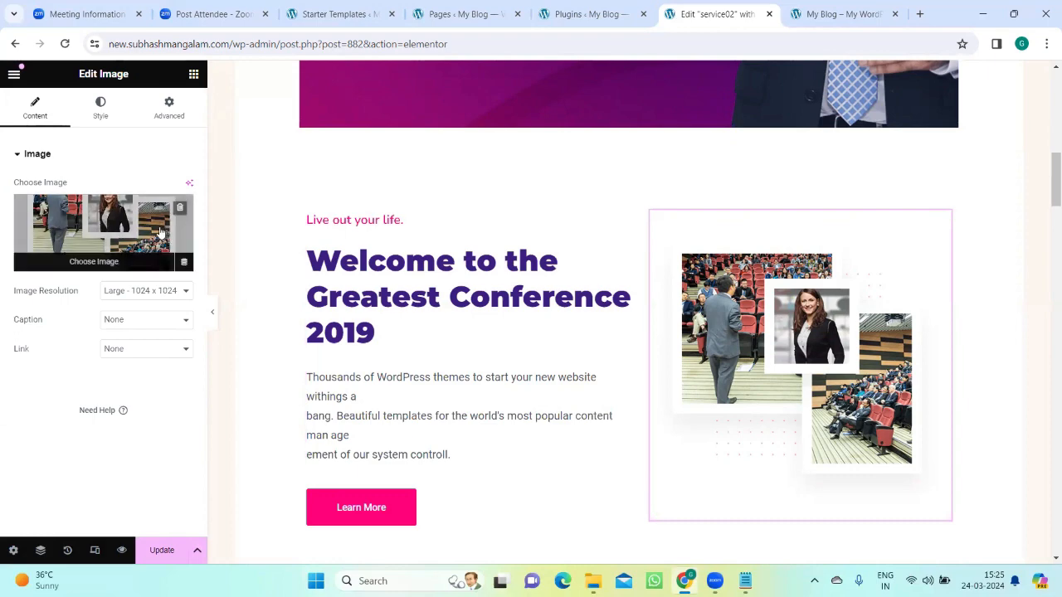
scroll(407, 357, down, 3)
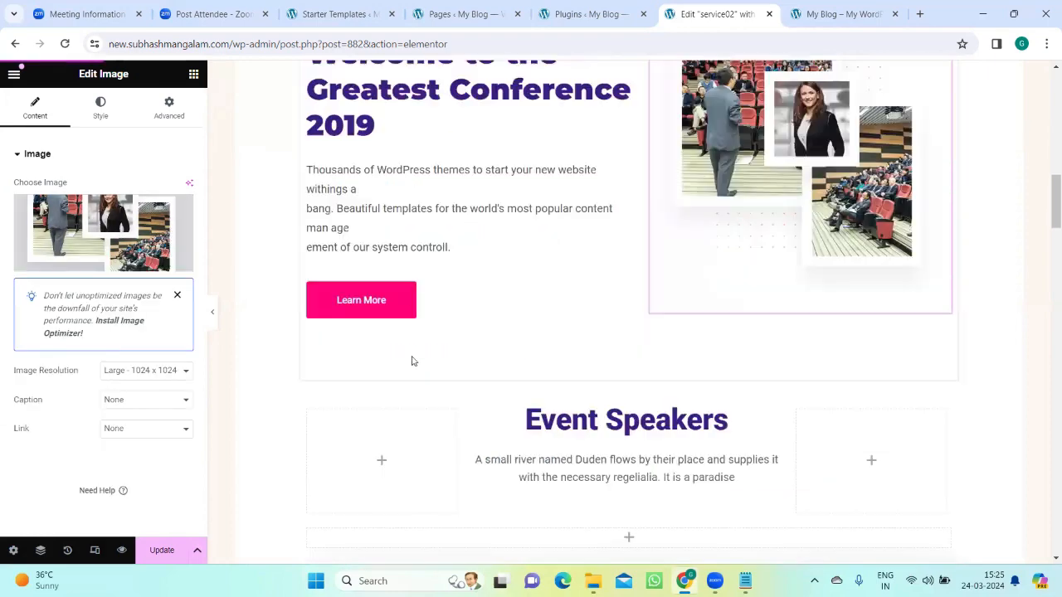
click(360, 304)
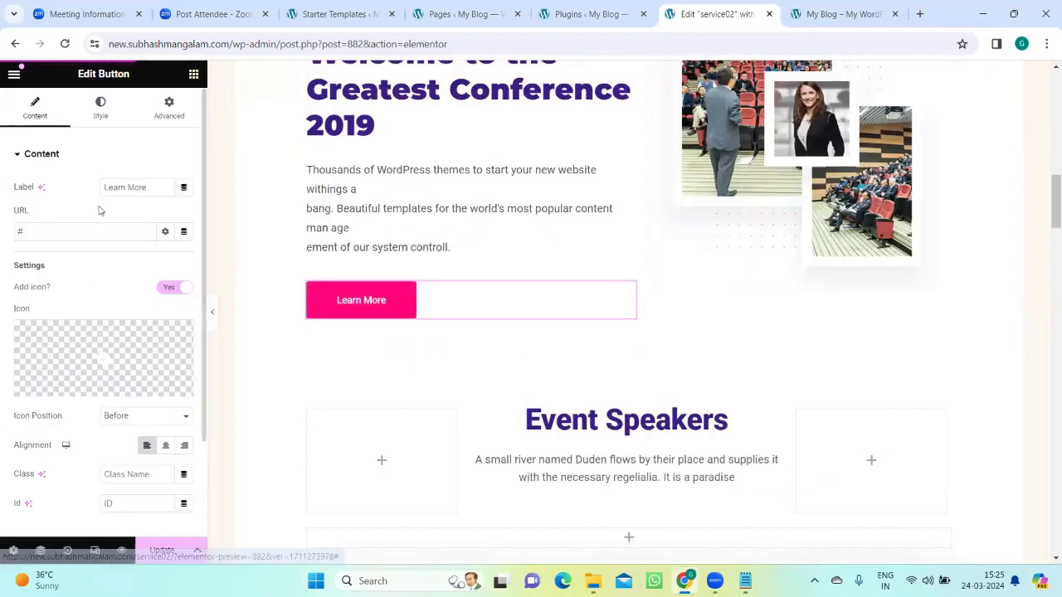
click(28, 230)
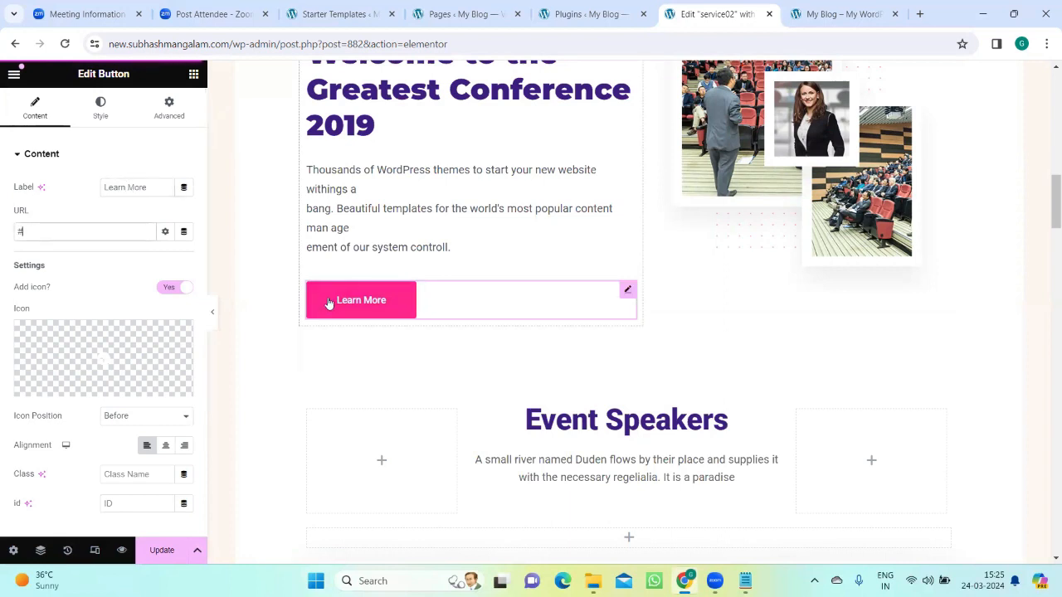
Step: Examine the "Event Speakers" heading and the first speaker's team card settings, closing the card's profile pop-up
scroll(526, 266, down, 3)
click(538, 242)
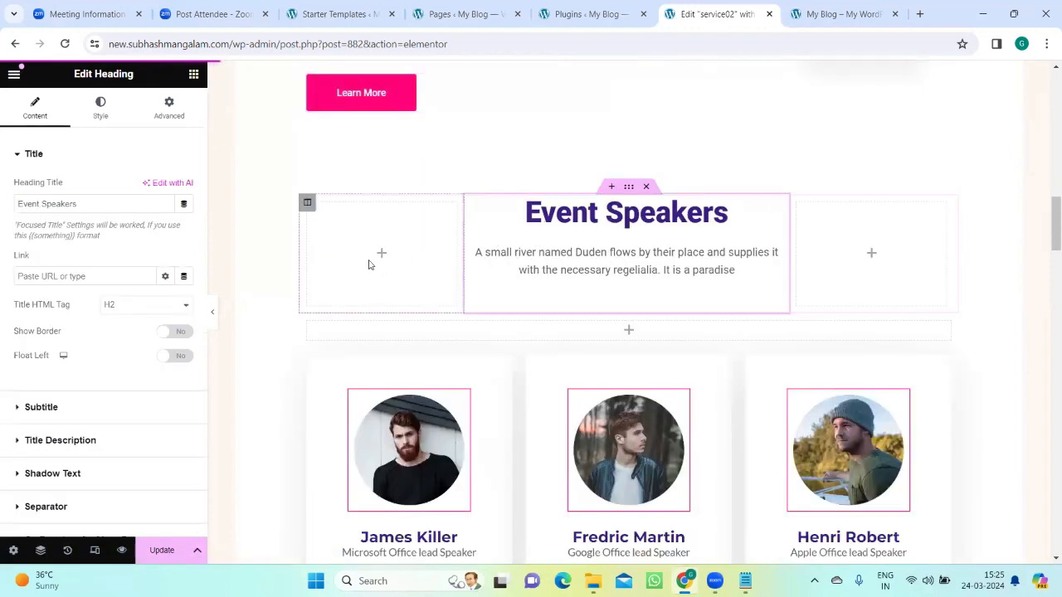
click(424, 396)
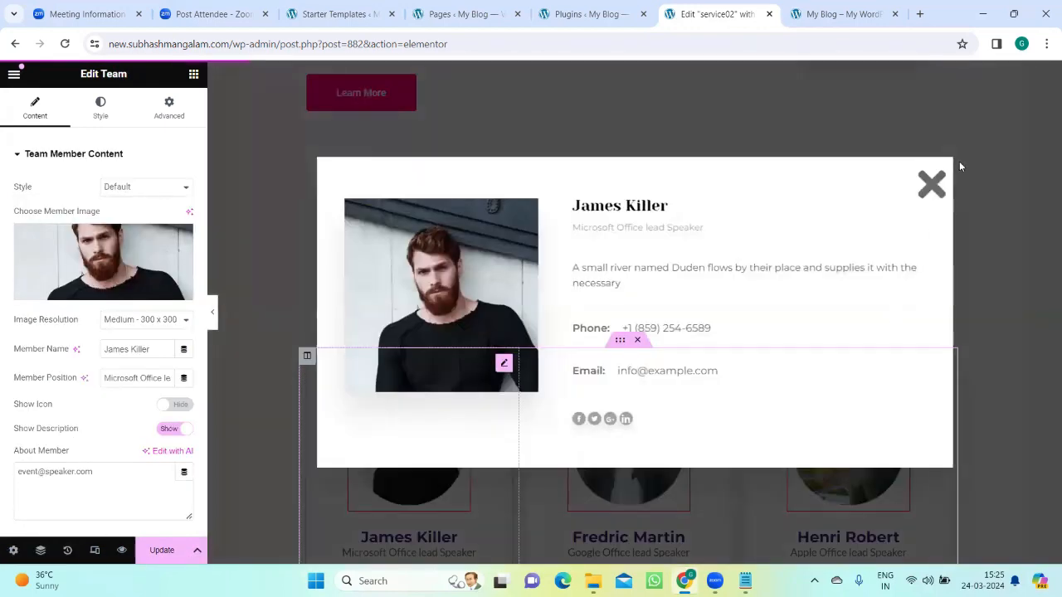
click(930, 194)
click(387, 426)
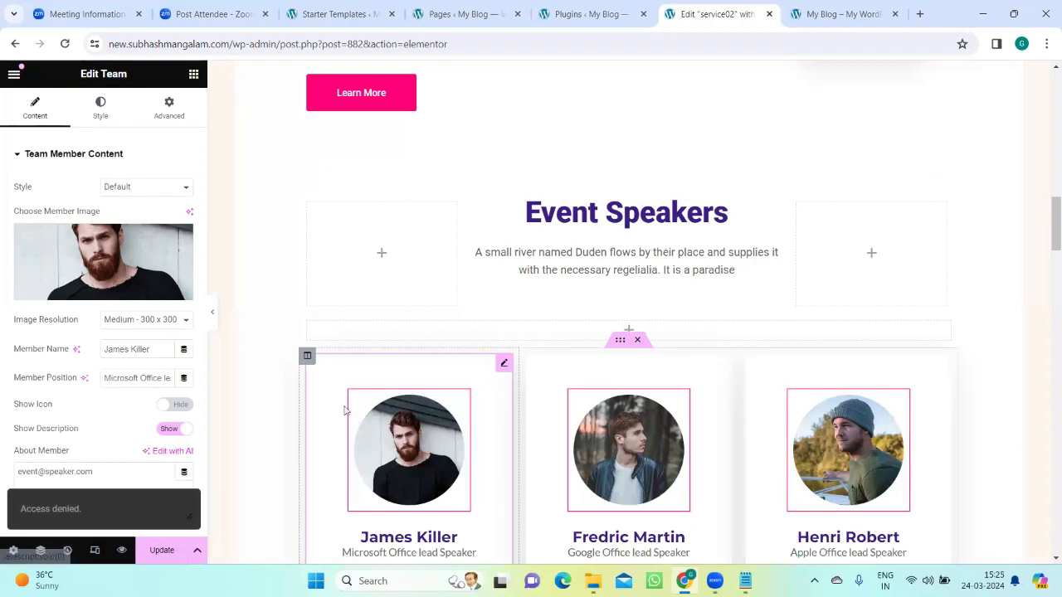
click(931, 184)
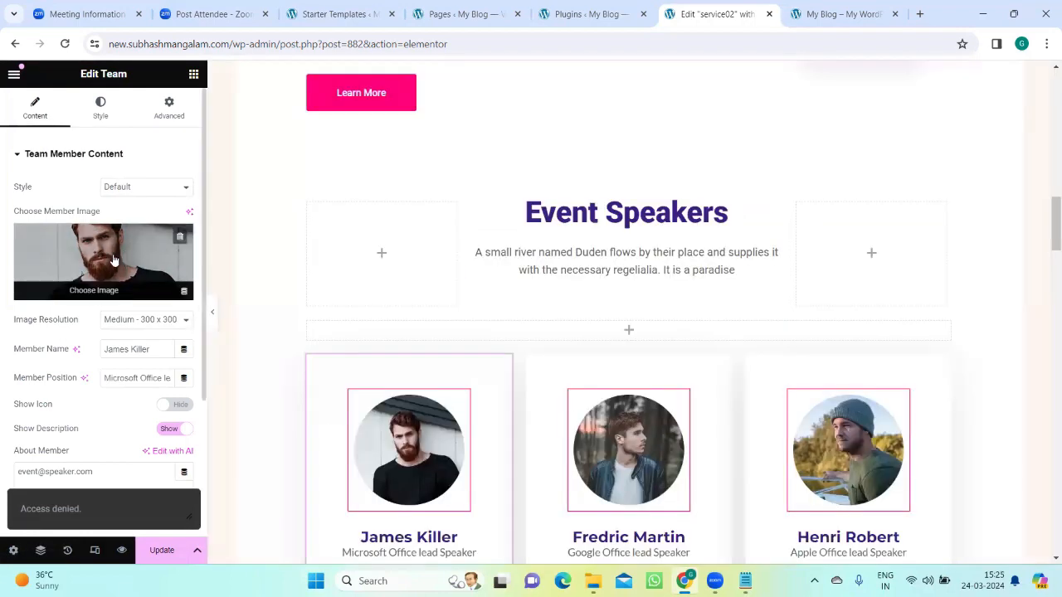
Step: Look through the template's sections from the speaker cards to "Get to the Venue" and back up to the hero banner
scroll(688, 352, down, 12)
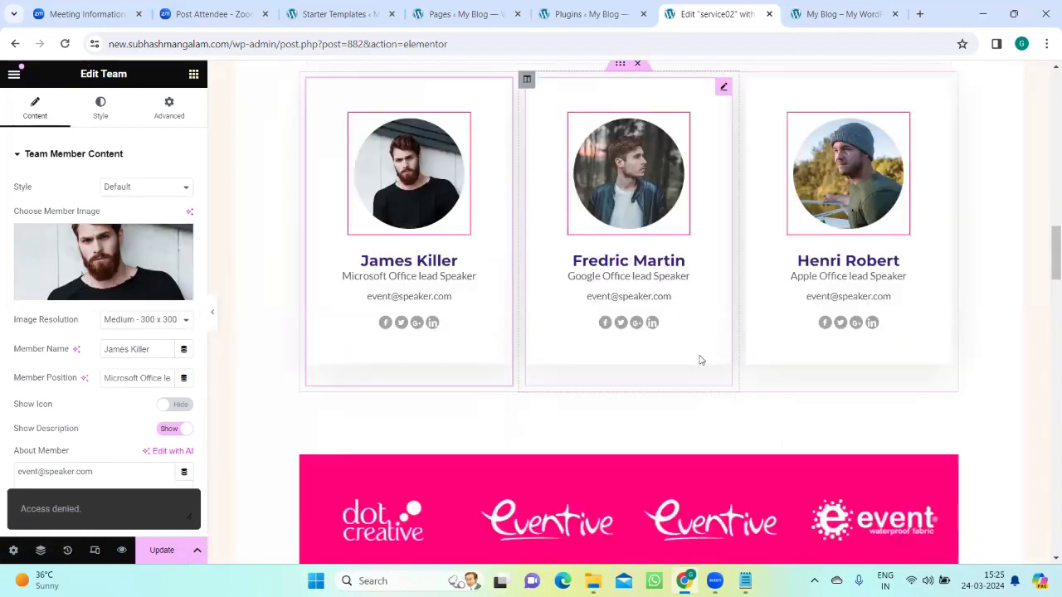
scroll(533, 376, down, 10)
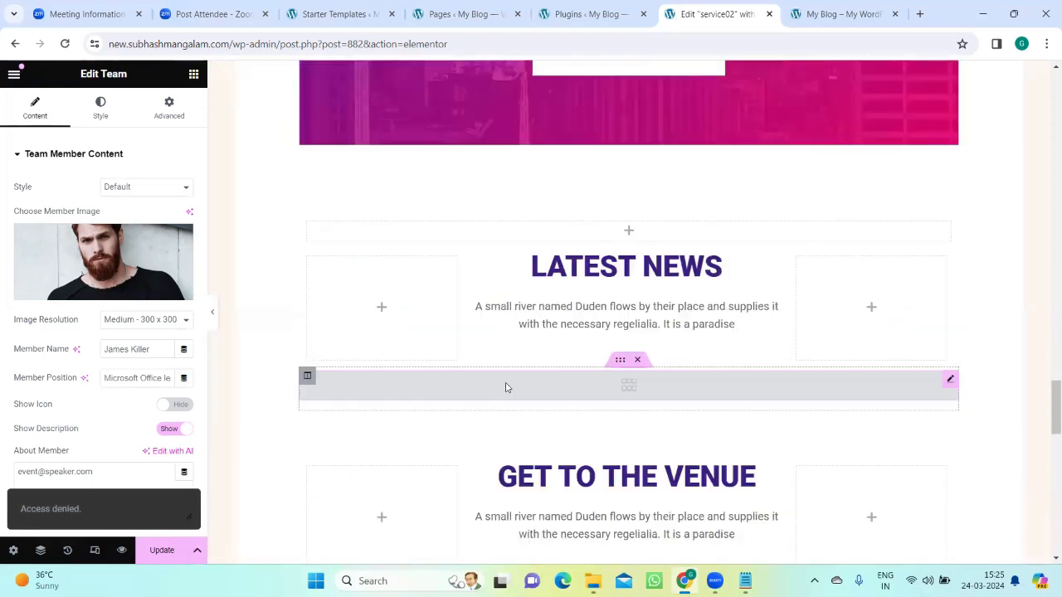
scroll(440, 481, down, 3)
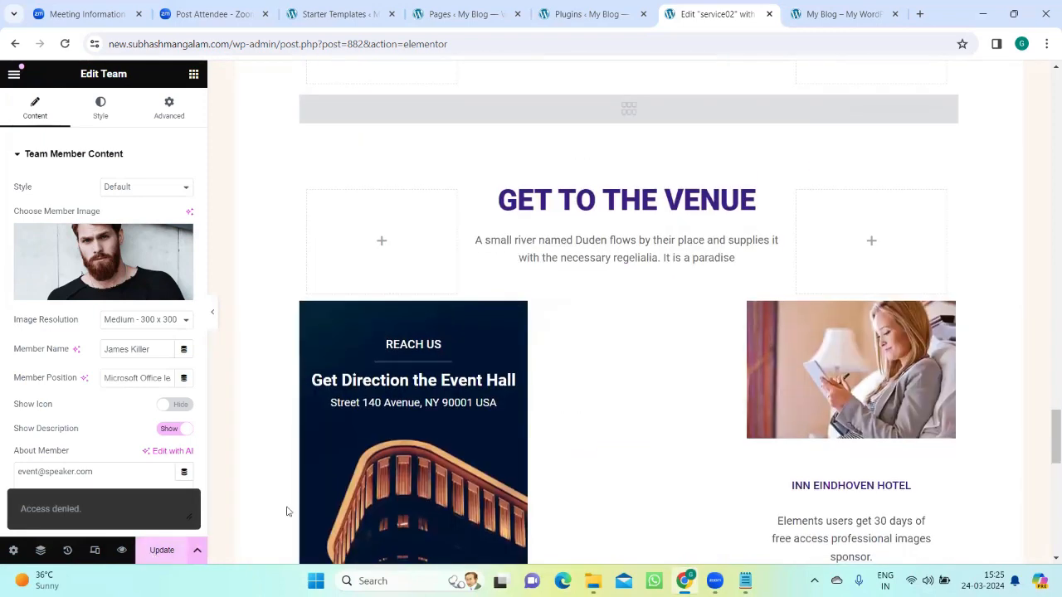
scroll(400, 483, up, 10)
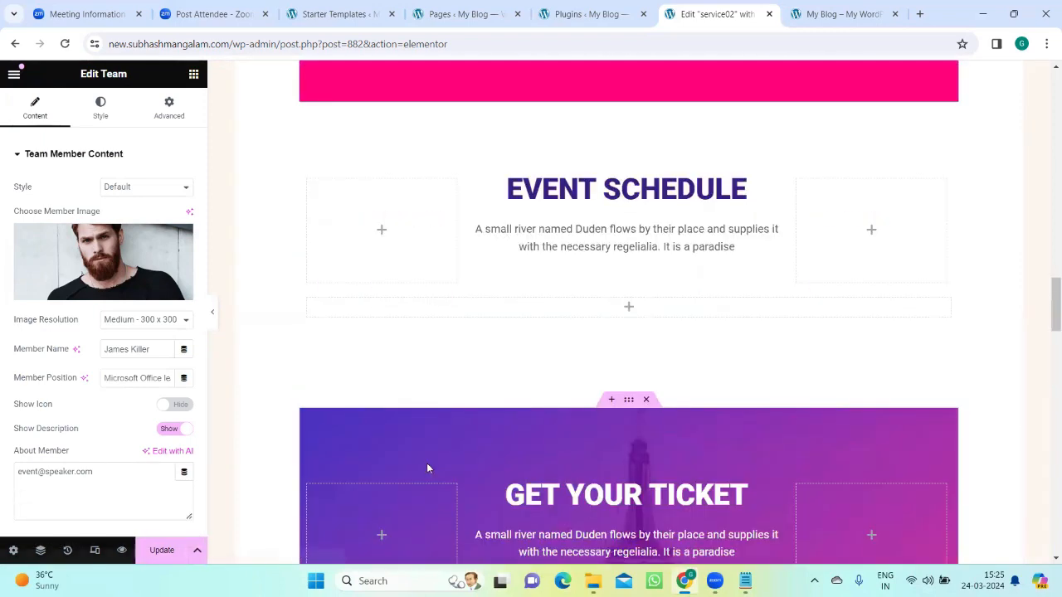
scroll(426, 463, down, 8)
scroll(427, 467, up, 4)
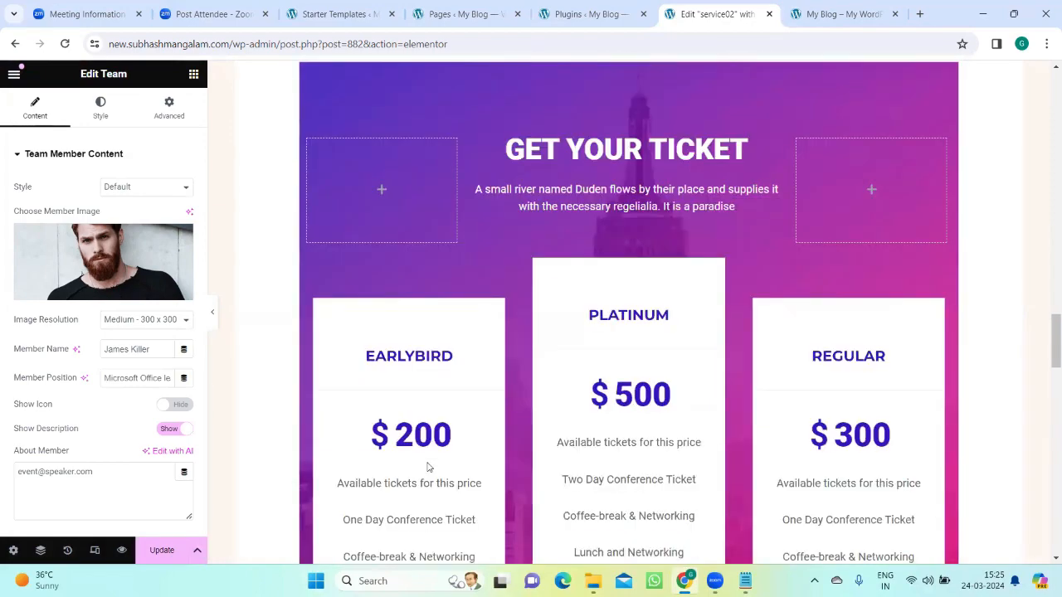
scroll(443, 477, up, 12)
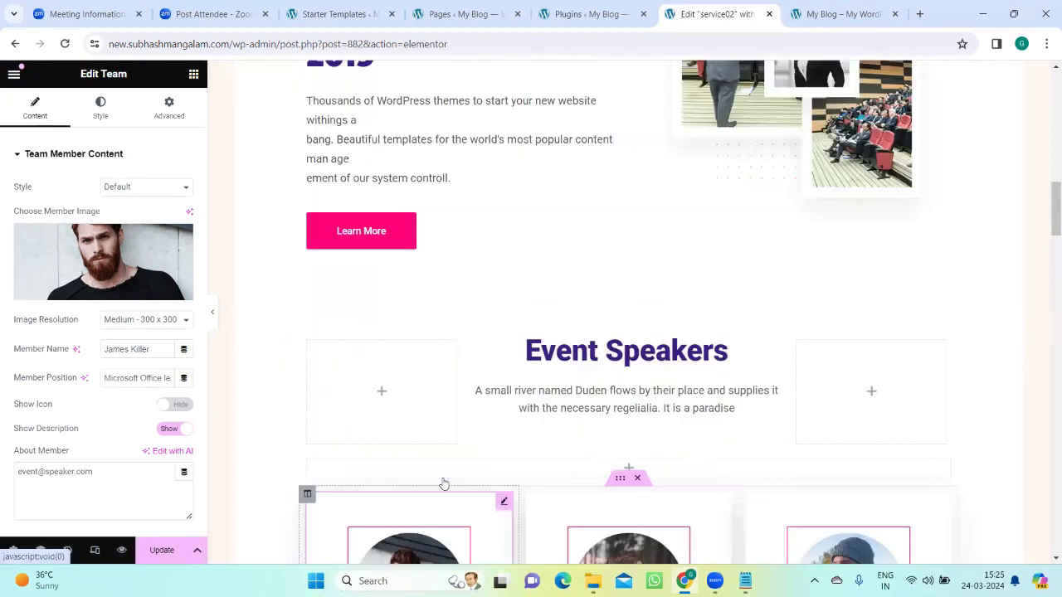
scroll(443, 481, up, 10)
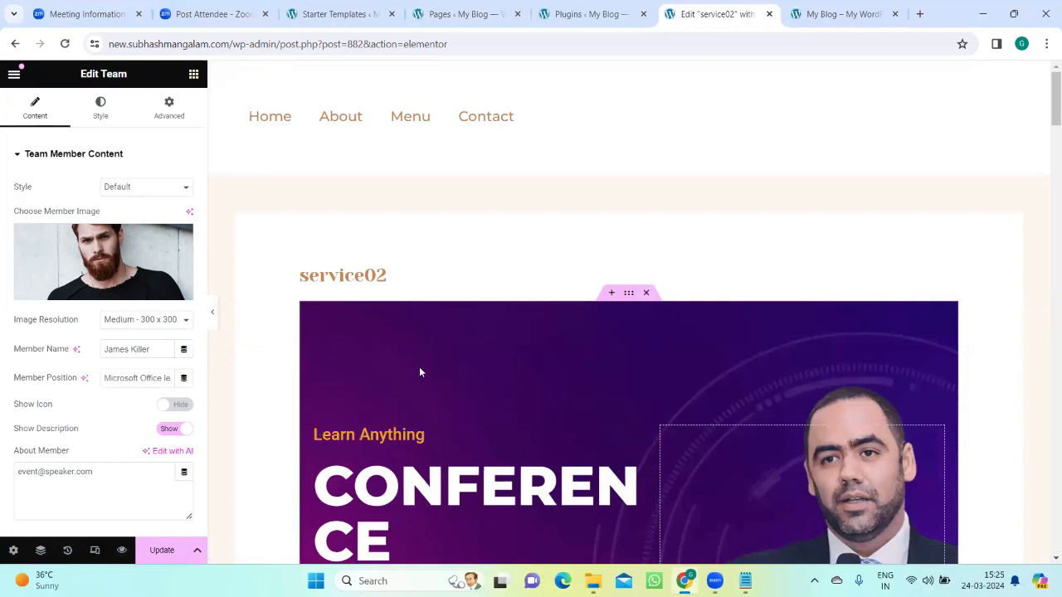
Step: Review the service02 page again from the hero banner through the speaker cards to the "Get Your Ticket" pricing
scroll(422, 387, down, 3)
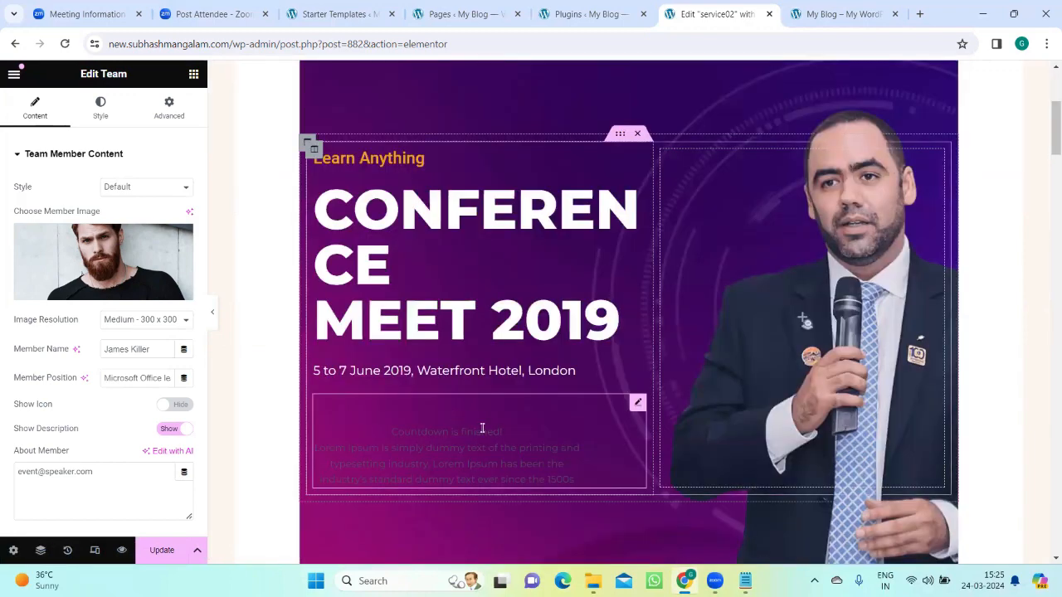
scroll(484, 429, up, 3)
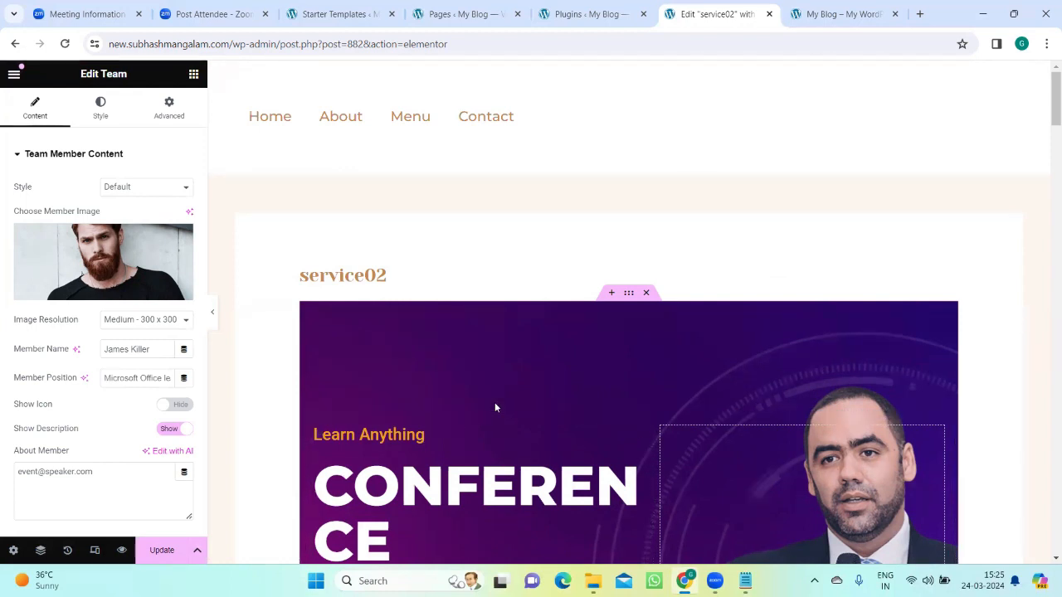
scroll(531, 398, down, 3)
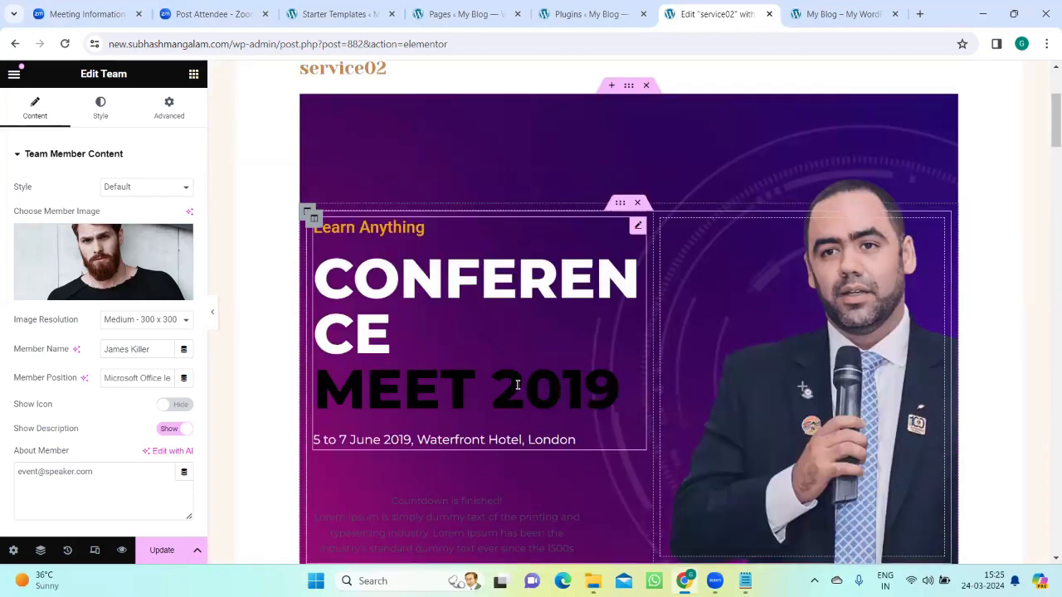
scroll(505, 384, down, 8)
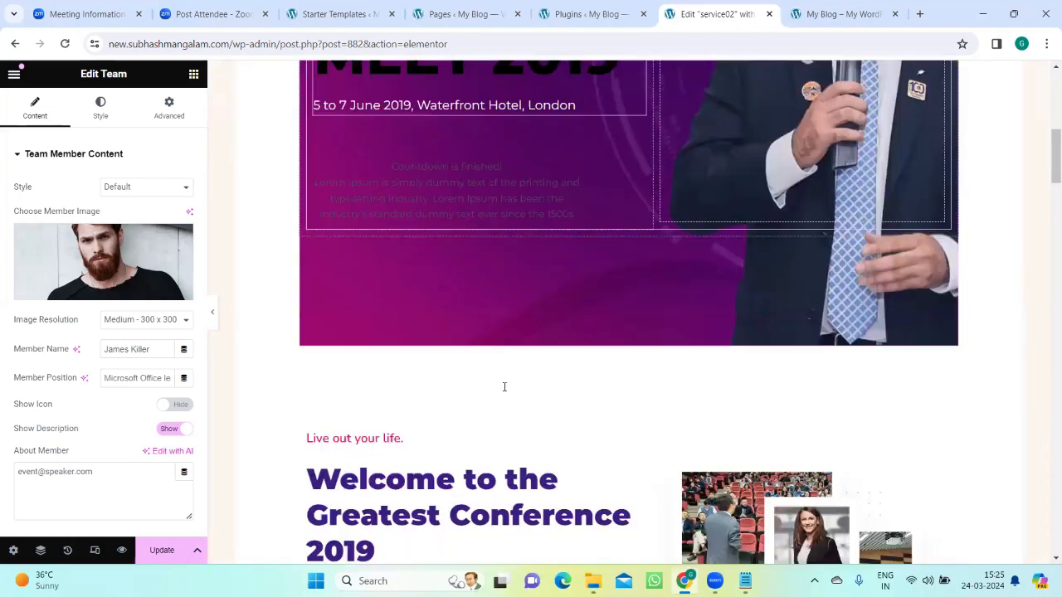
scroll(501, 396, down, 10)
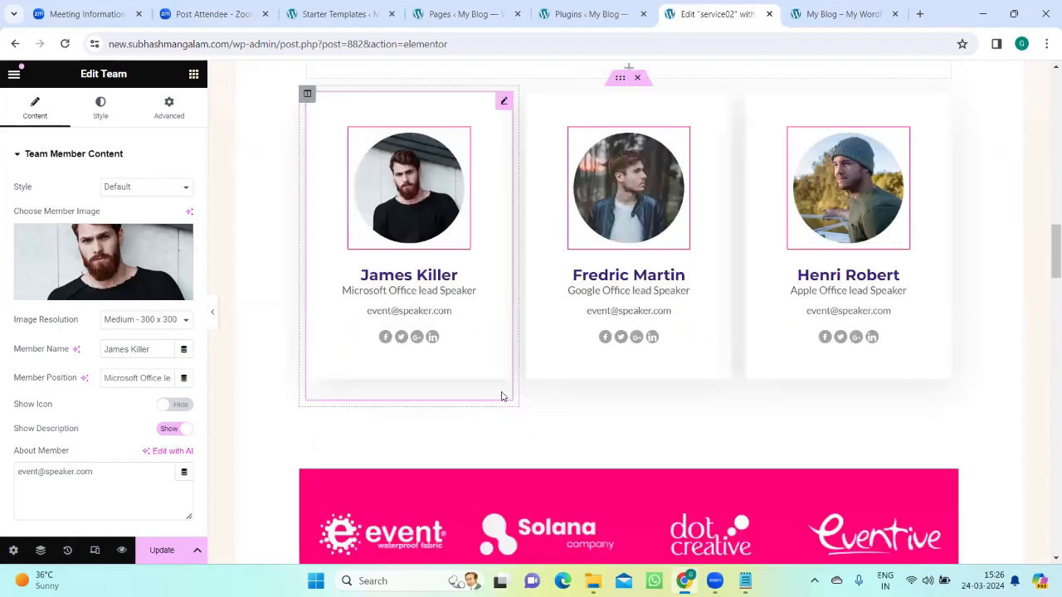
scroll(501, 396, up, 1)
scroll(501, 400, down, 5)
scroll(501, 400, down, 3)
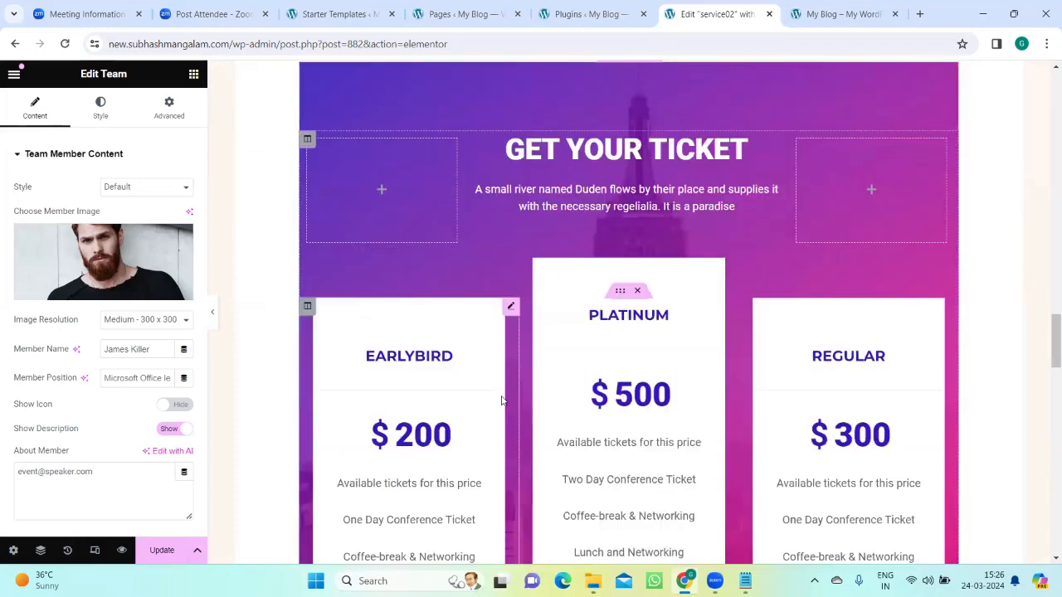
scroll(501, 401, up, 10)
scroll(500, 401, up, 1)
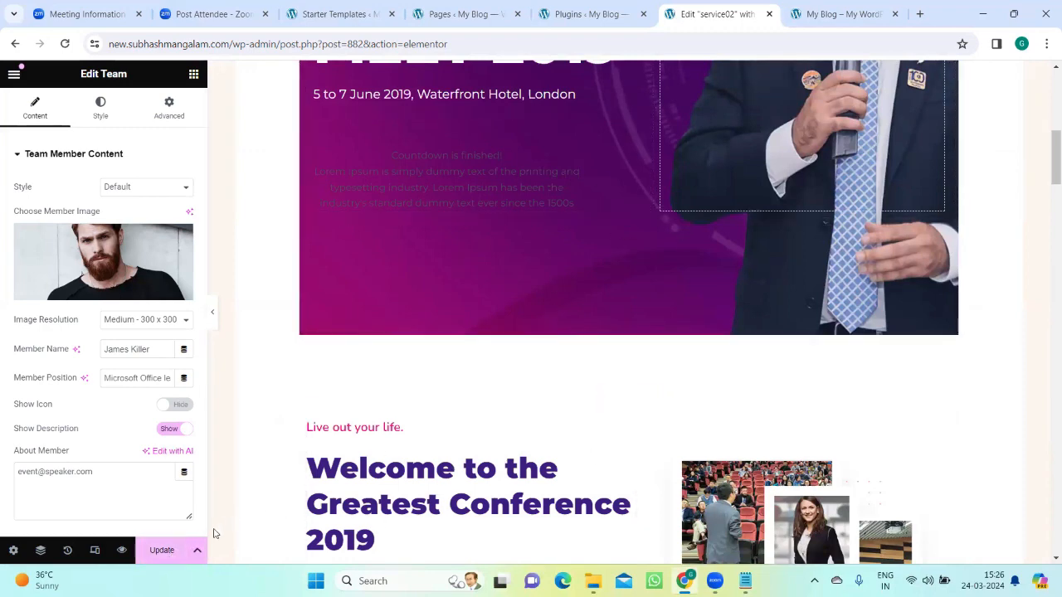
Step: Switch to the "Elementer-Plug in" notes in Notepad and add a new line "4." below "3.Elementskit"
click(830, 12)
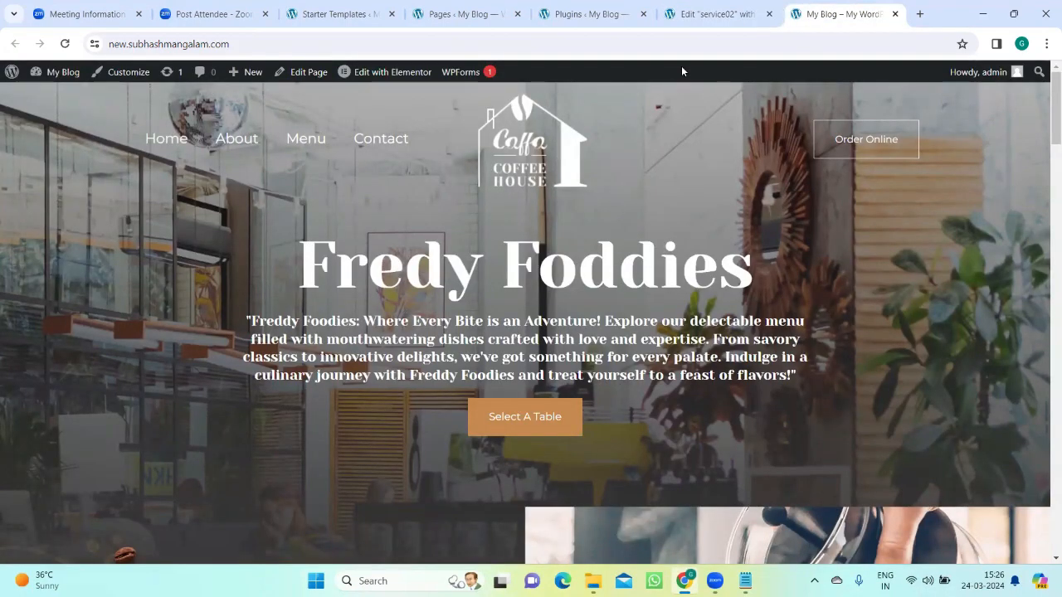
mouse_move(745, 581)
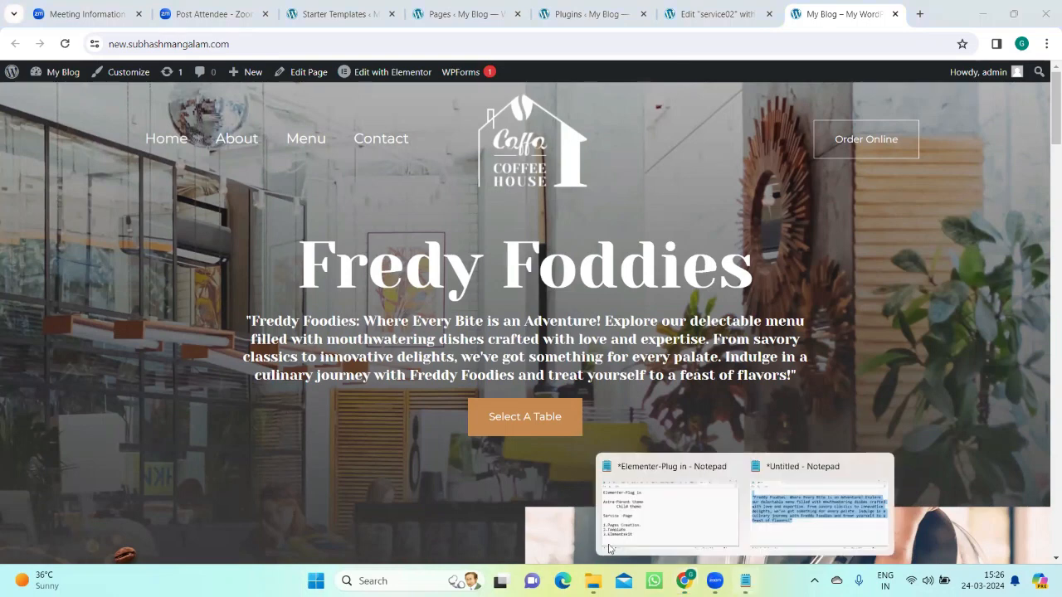
click(680, 530)
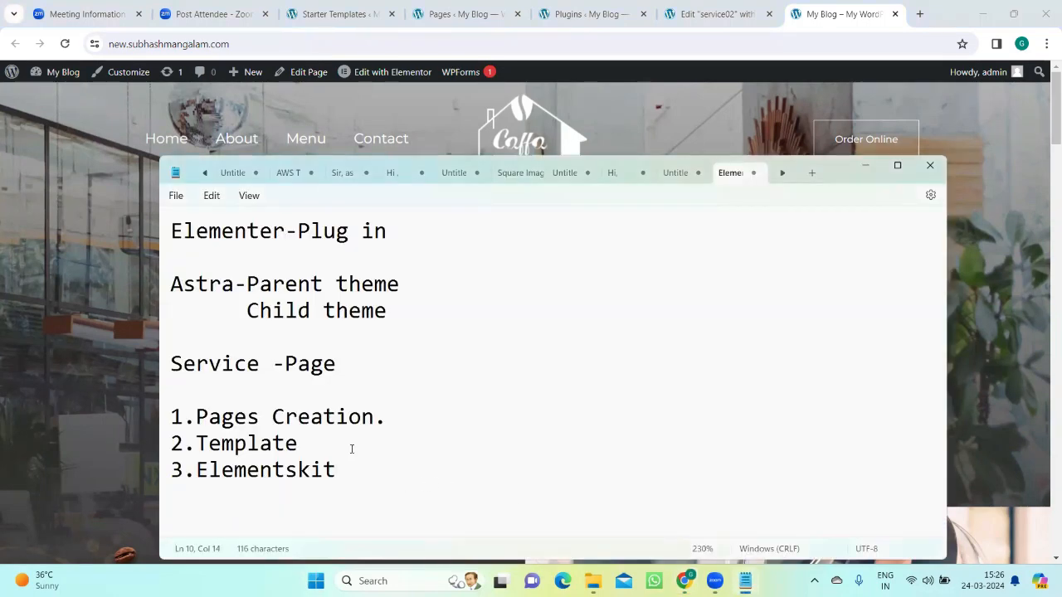
click(386, 419)
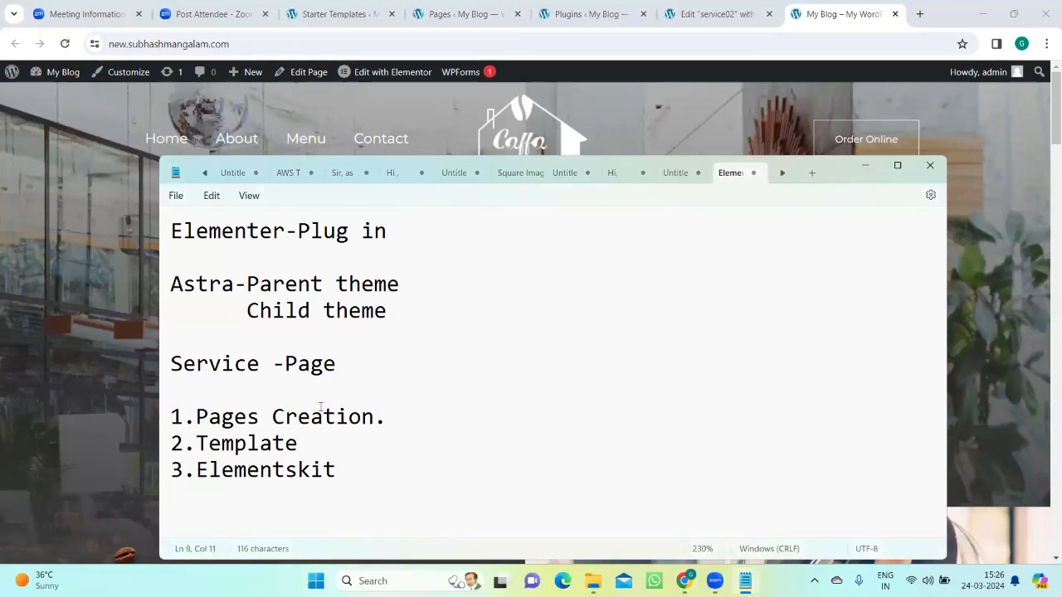
click(341, 469)
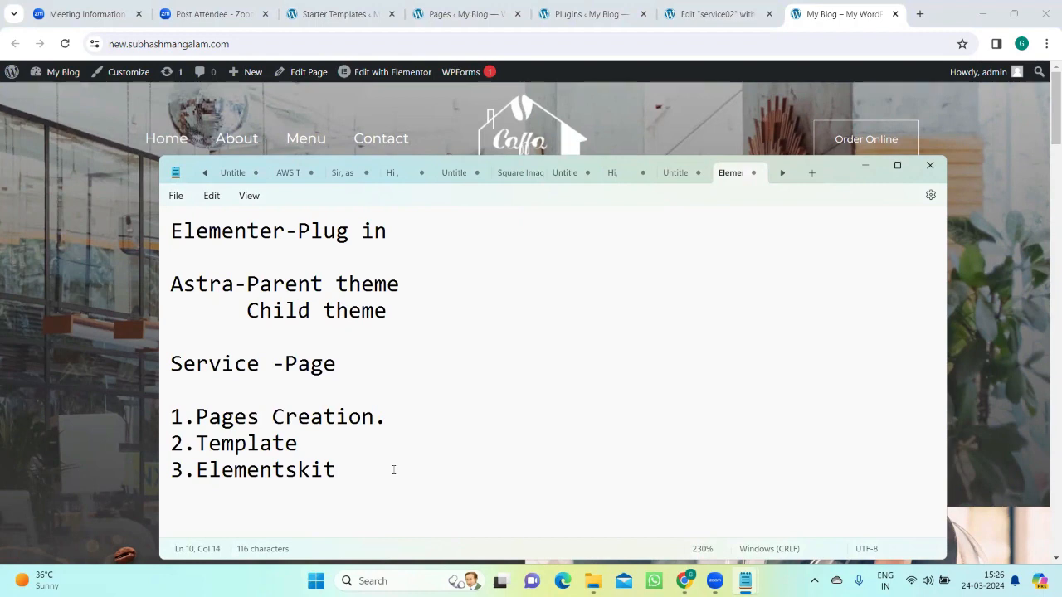
key(Return)
text(4.)
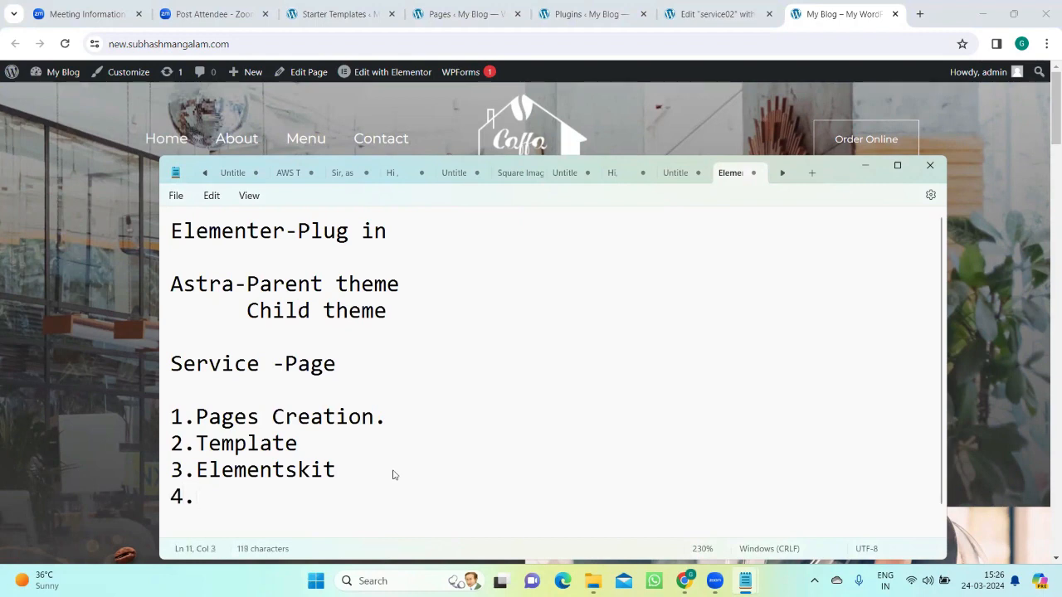
Step: Recheck the Notepad list, minimise it and look over the live coffee house home page down to the About section
click(686, 583)
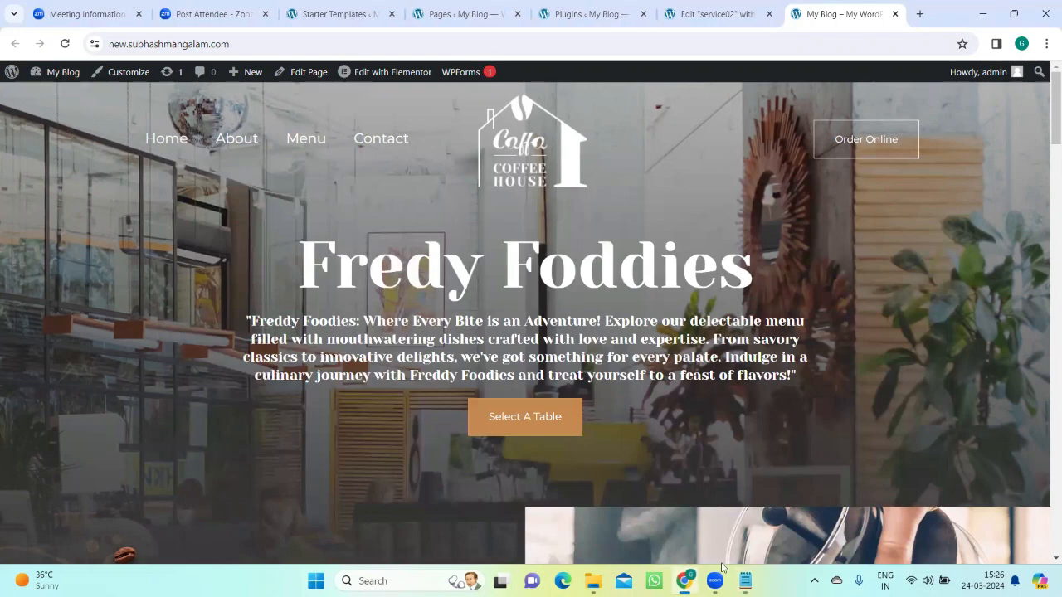
mouse_move(745, 581)
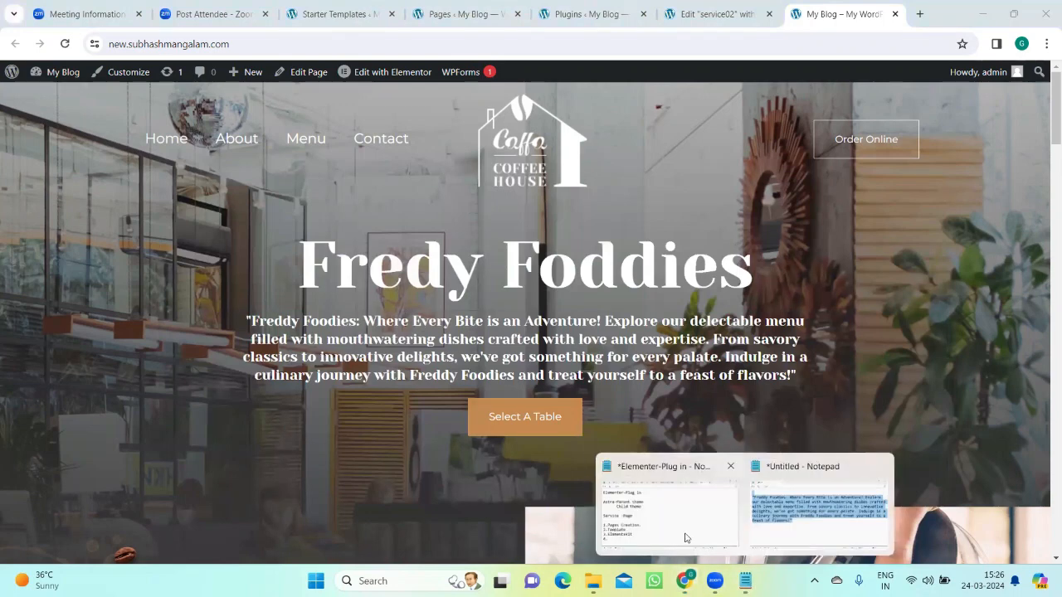
click(671, 528)
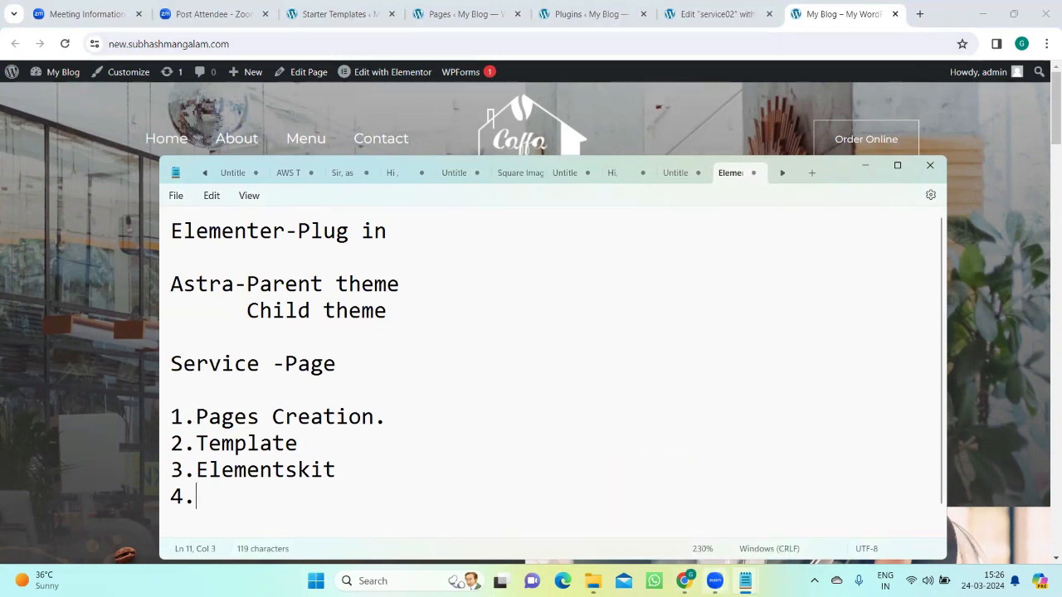
click(864, 166)
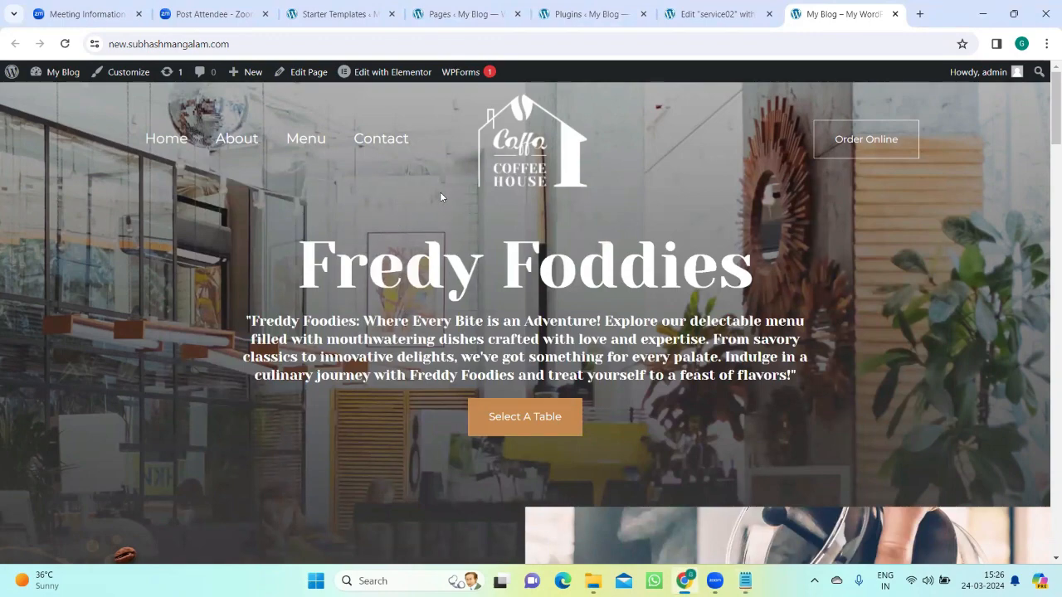
scroll(440, 197, down, 10)
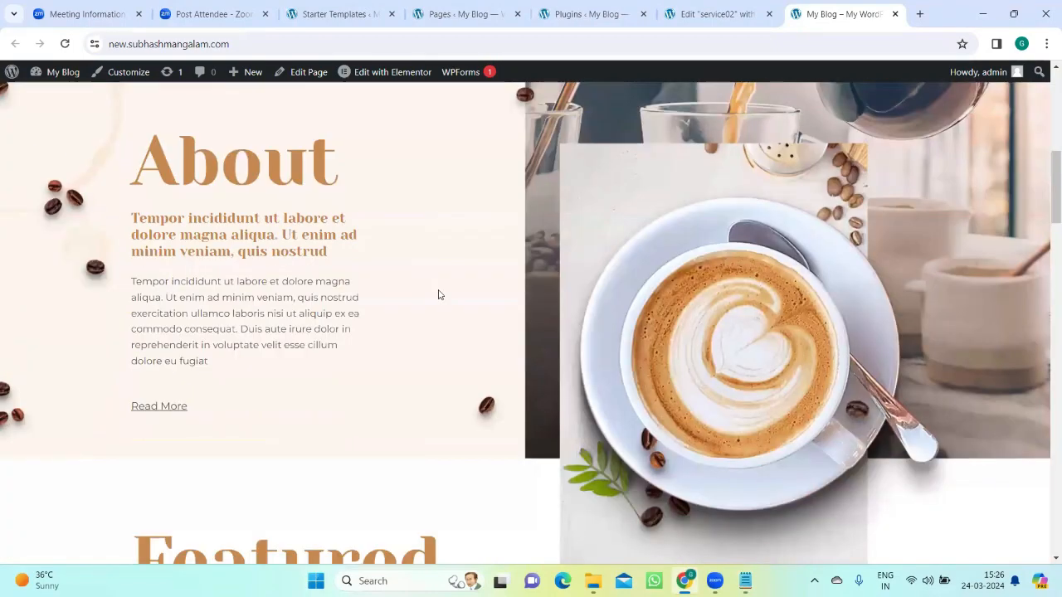
scroll(440, 295, up, 10)
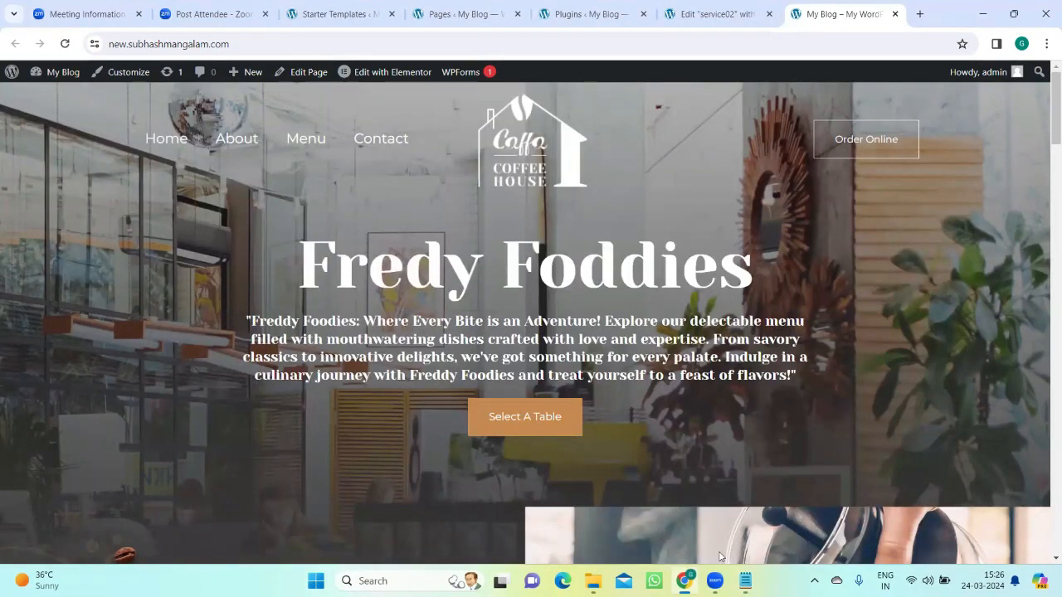
mouse_move(715, 581)
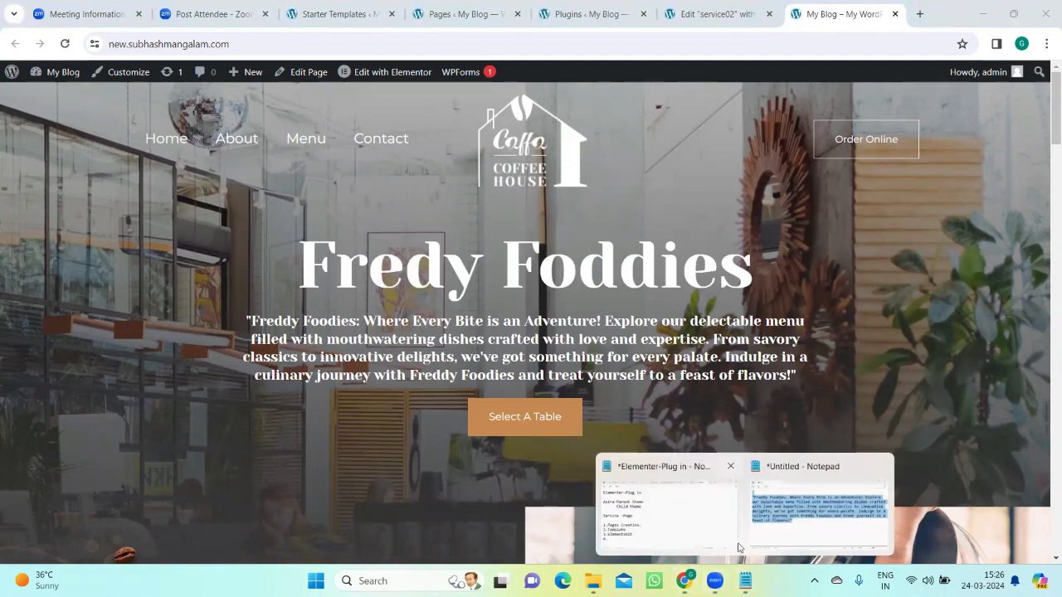
Step: Switch to the "Elementer-Plug in" notes in Notepad and complete line 4 of the service page list as "Clone."
click(701, 530)
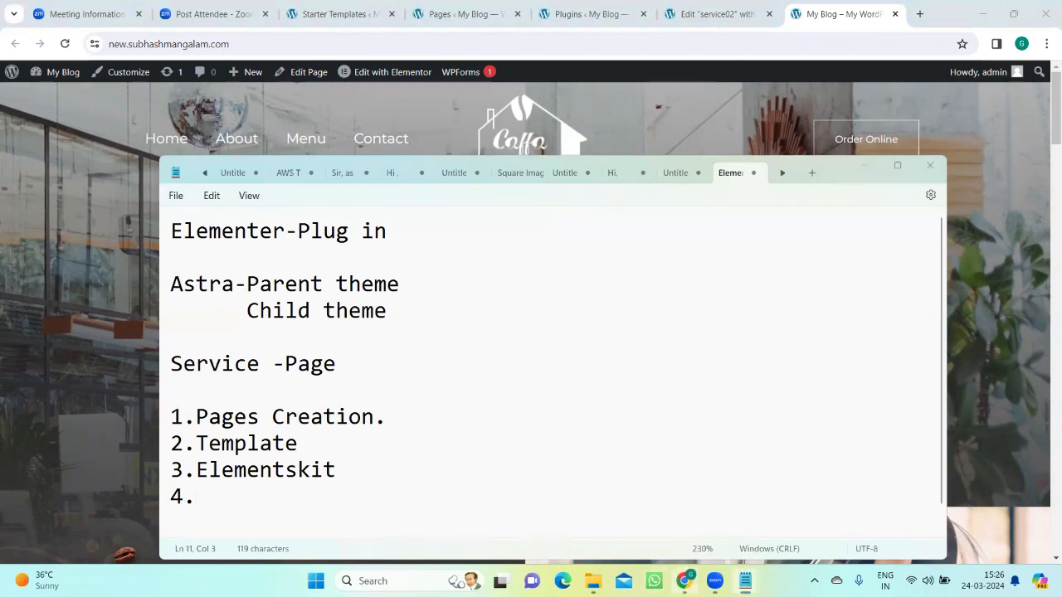
key(alt+Tab)
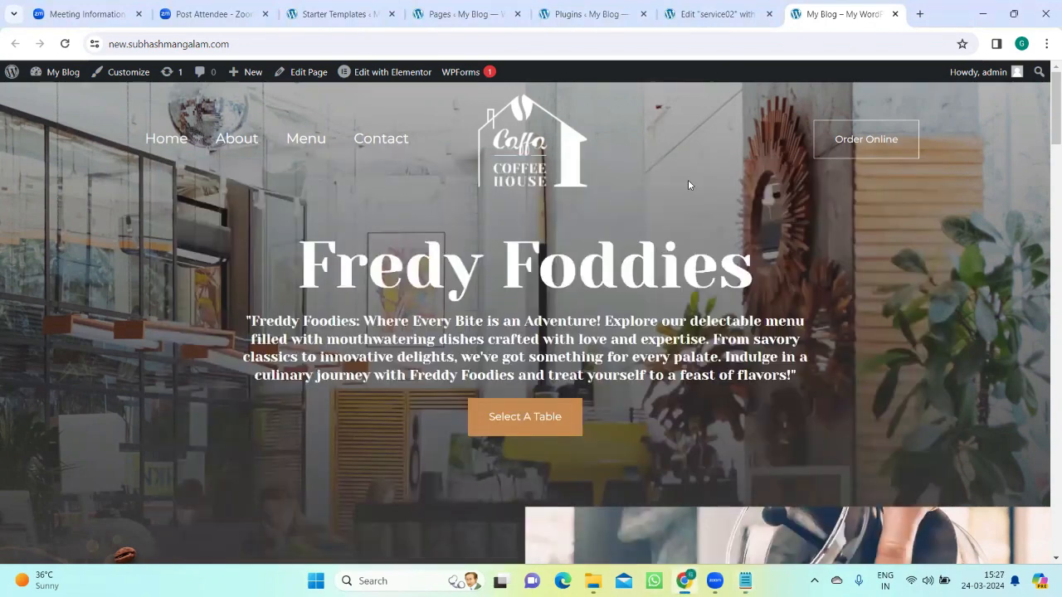
click(718, 14)
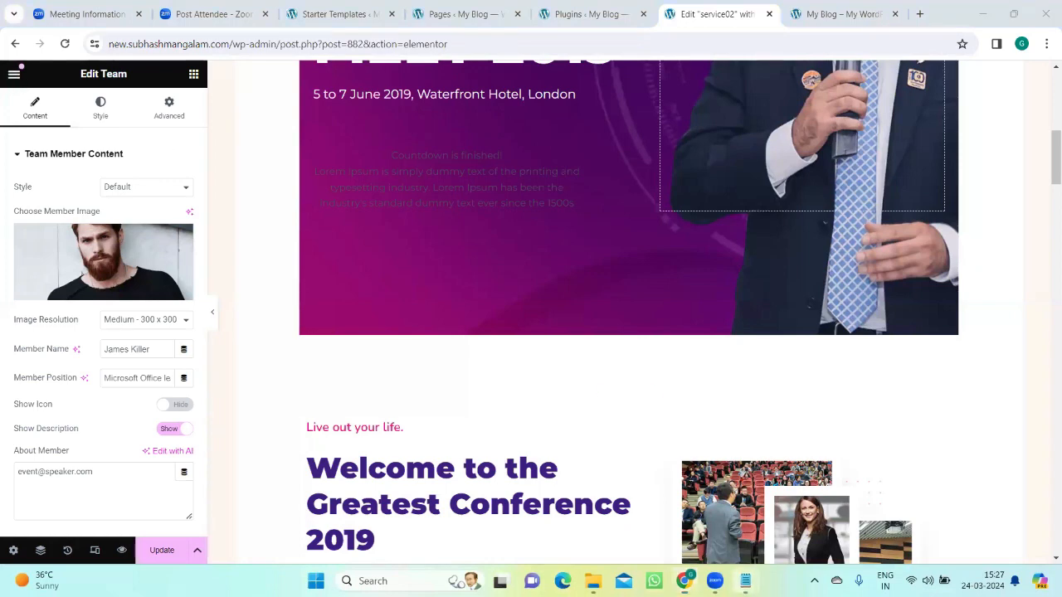
mouse_move(747, 579)
click(624, 525)
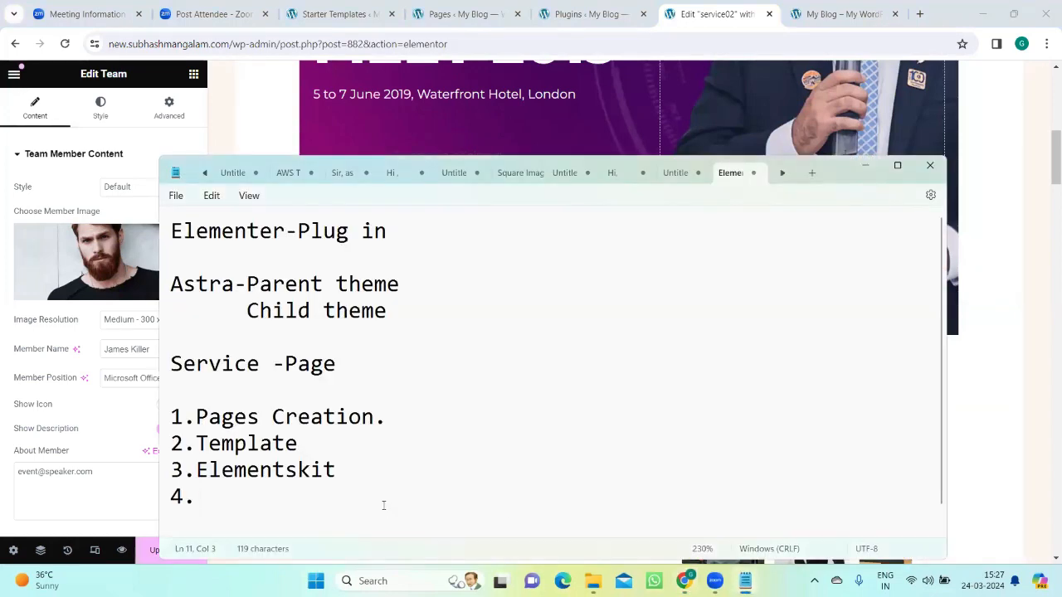
text(Clone.)
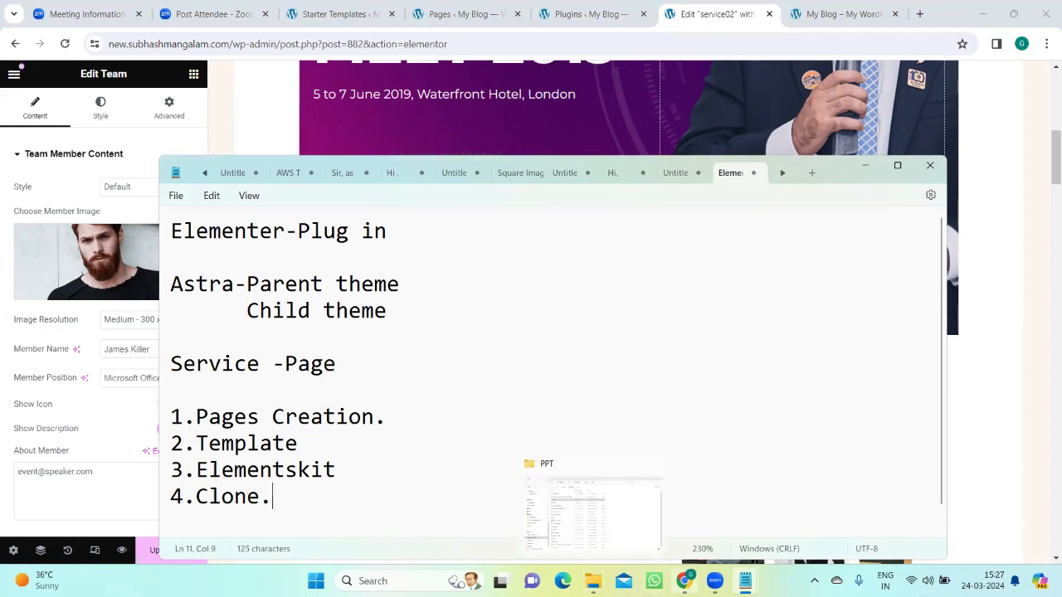
Step: Return to the browser, exit the Elementor editor for service02 without saving, and go back to the list of pages
click(684, 580)
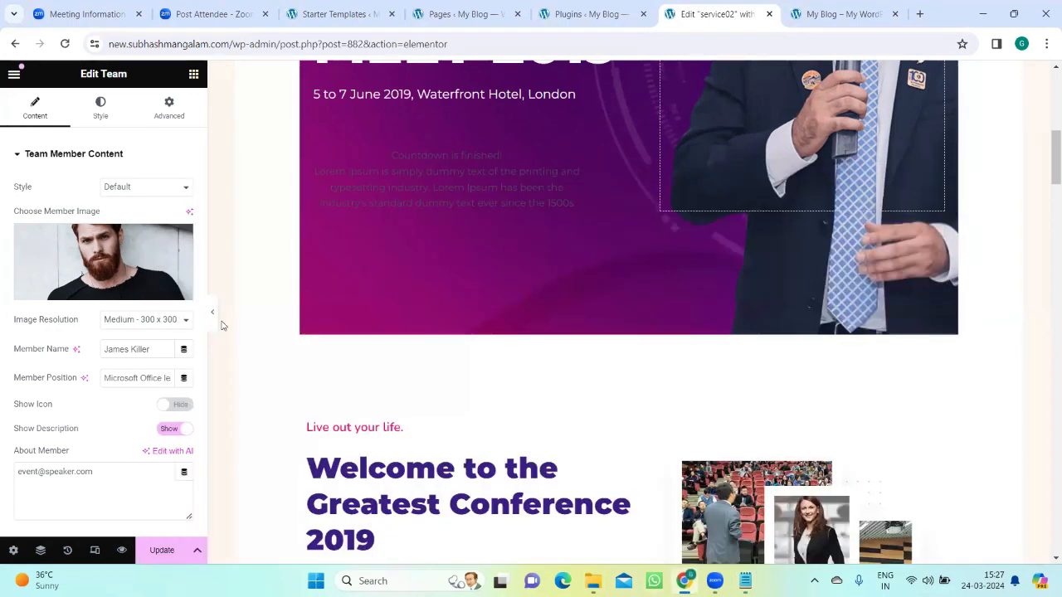
click(13, 74)
click(49, 400)
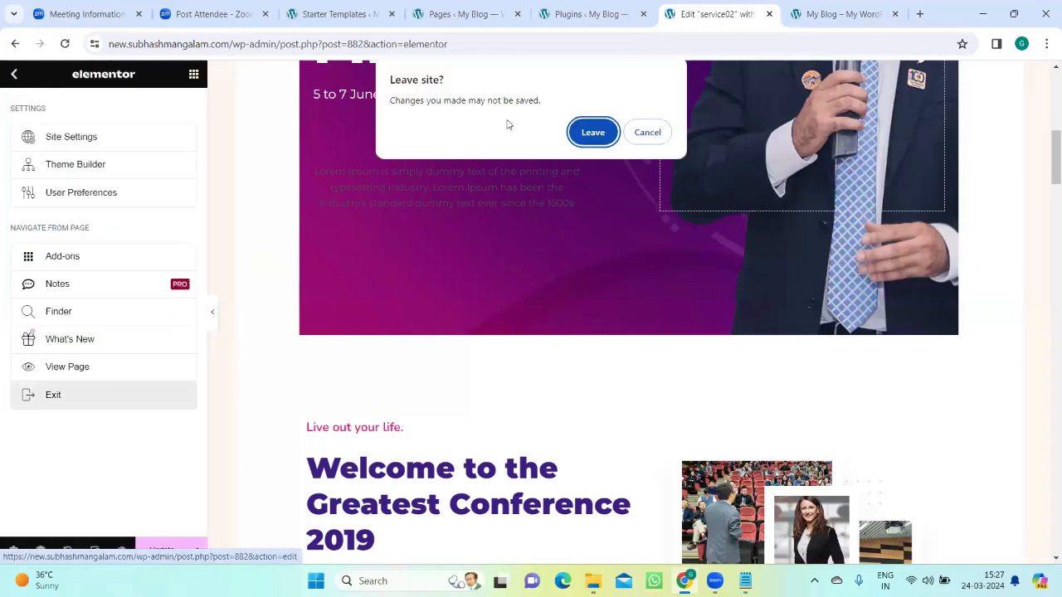
click(592, 132)
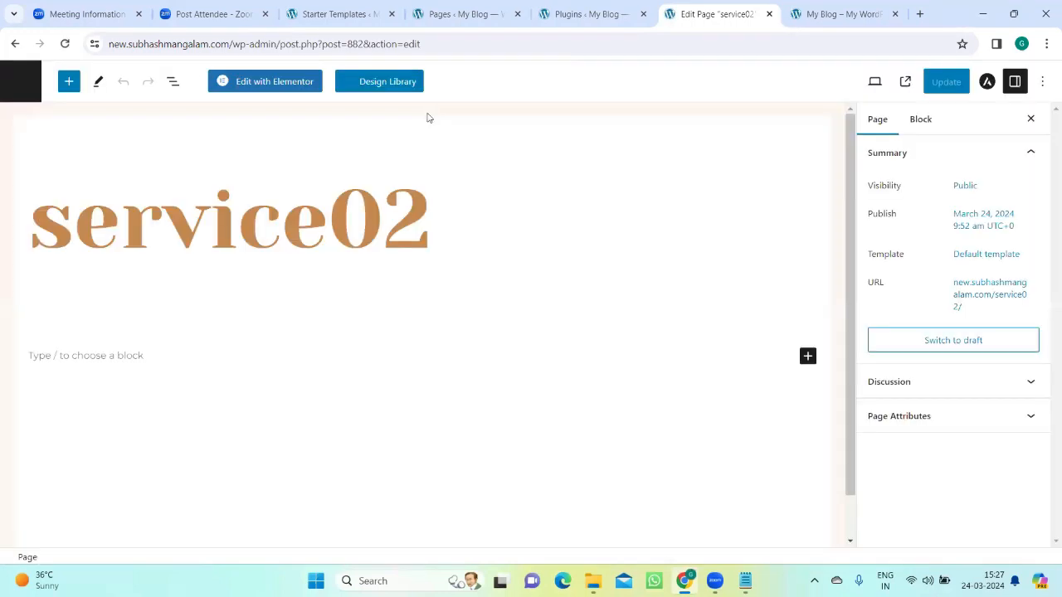
click(22, 86)
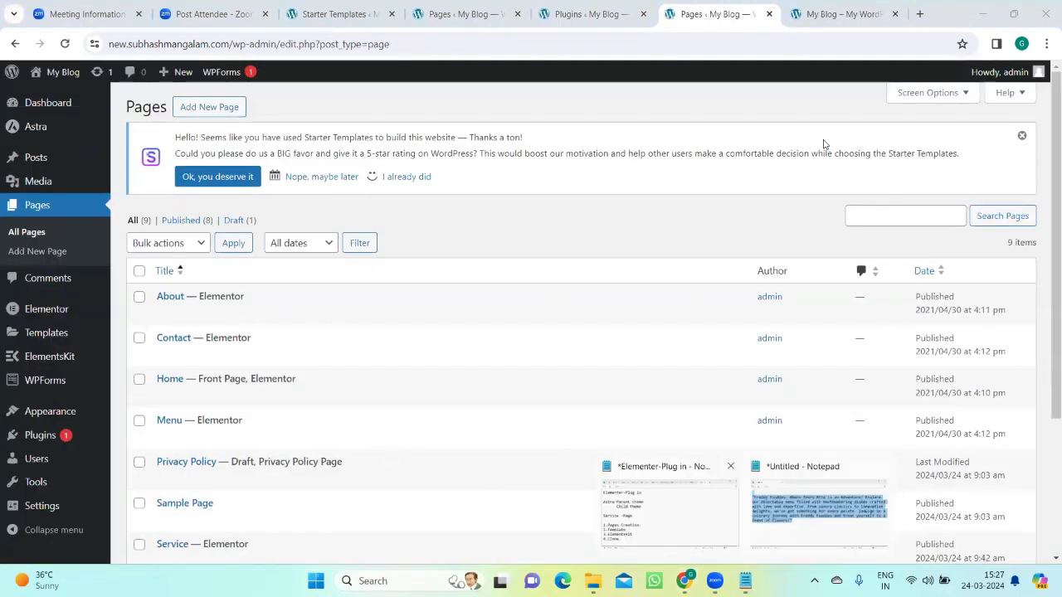
Step: Show the live coffee house home page, minimise both Notepad windows and bring the browser back to the front
click(854, 14)
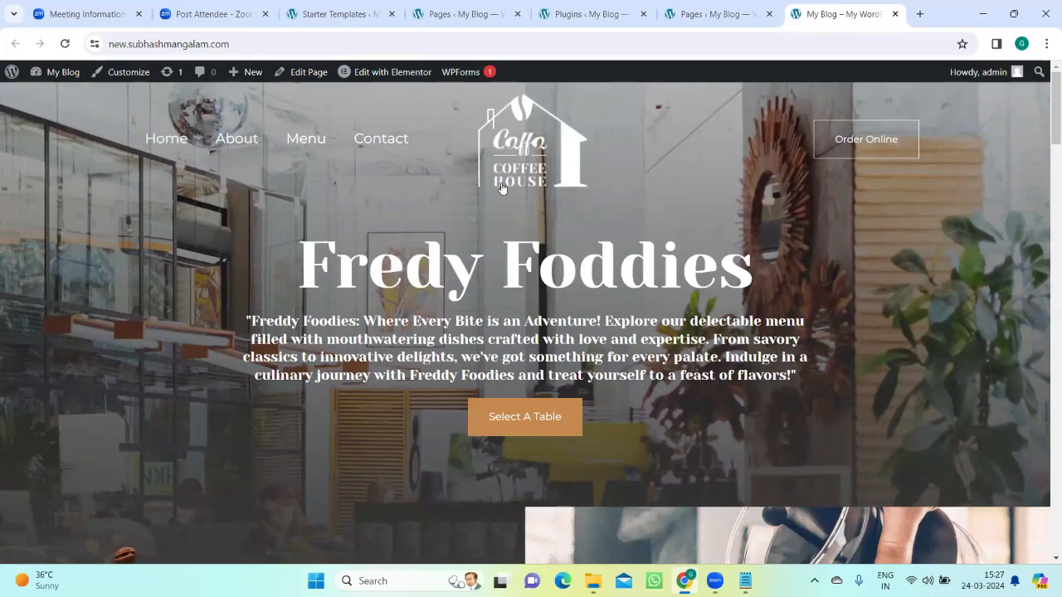
click(695, 578)
click(695, 578)
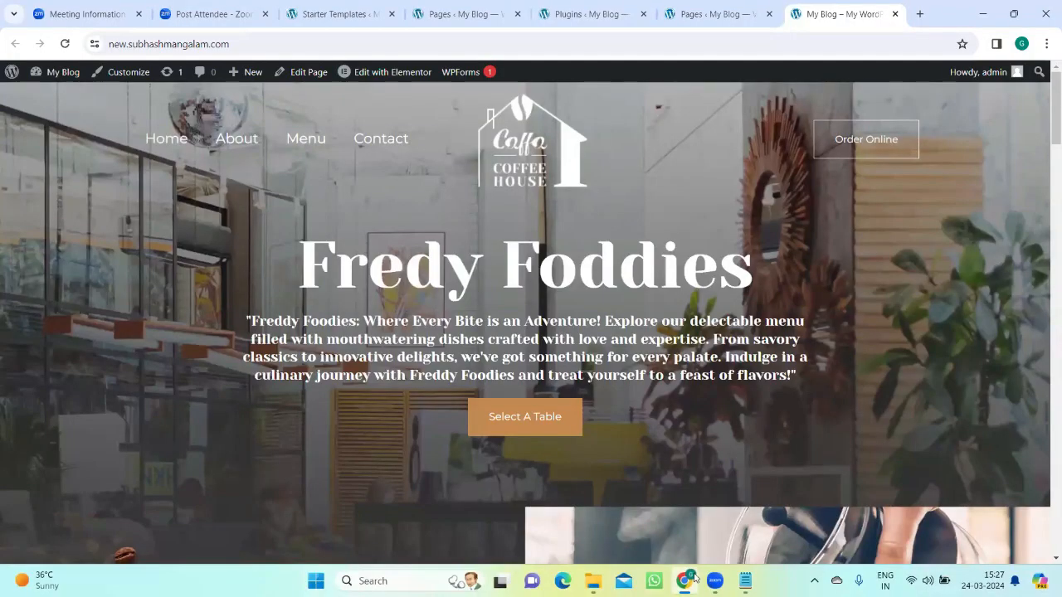
click(695, 578)
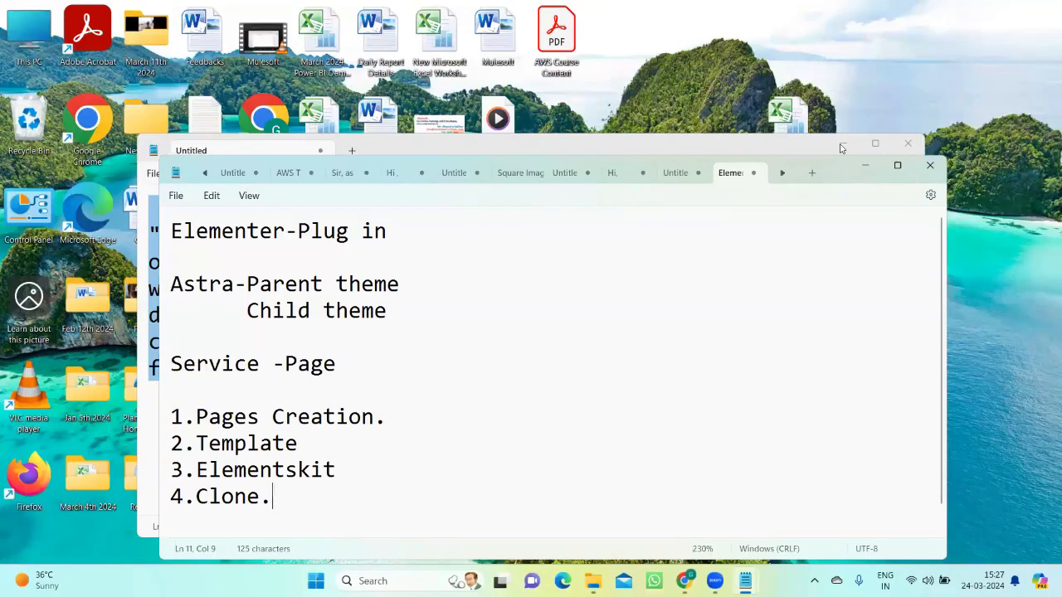
click(865, 166)
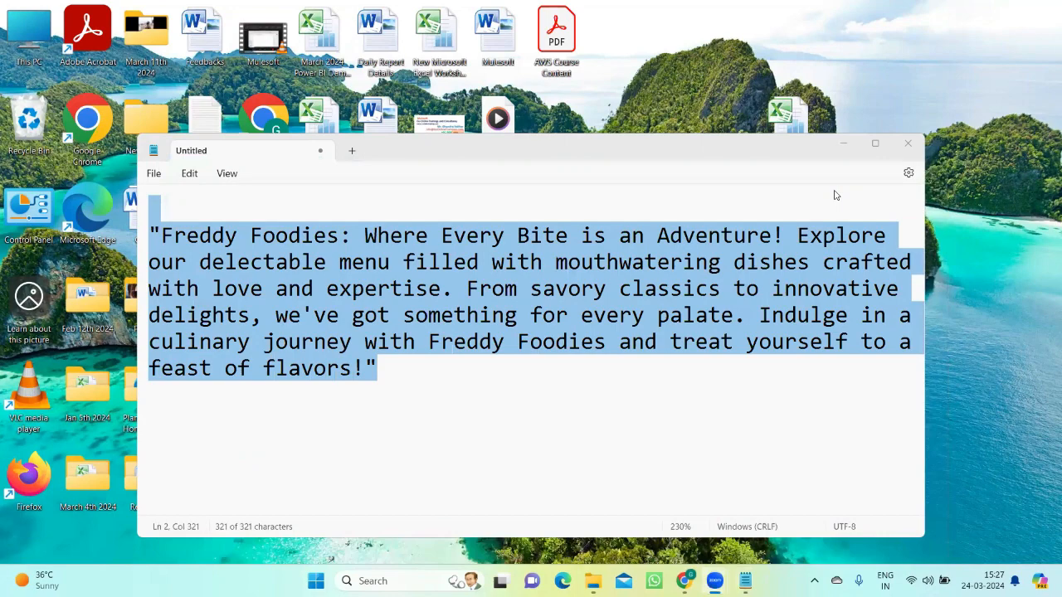
click(842, 143)
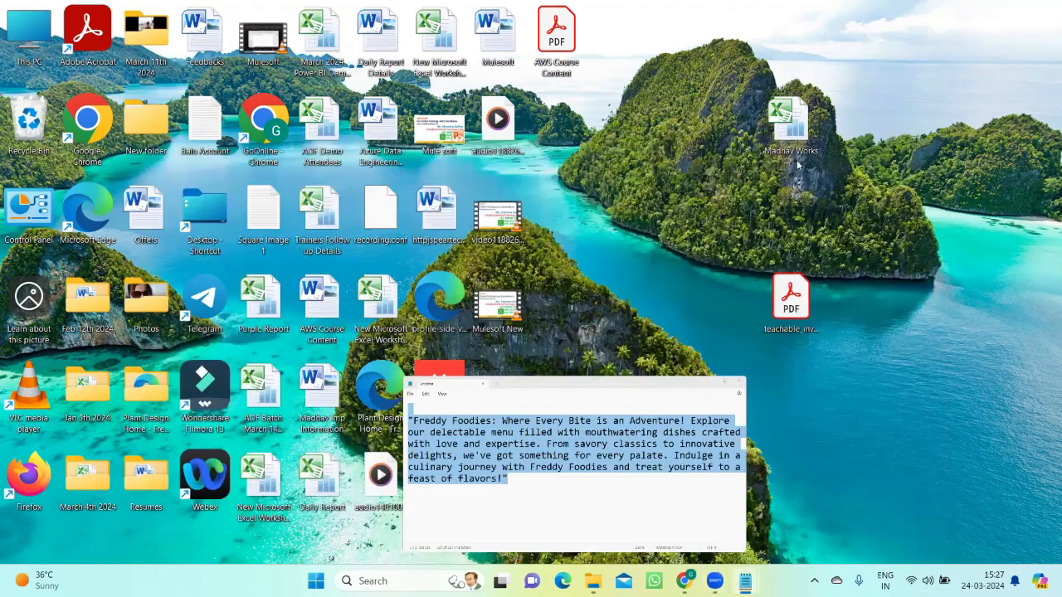
mouse_move(715, 580)
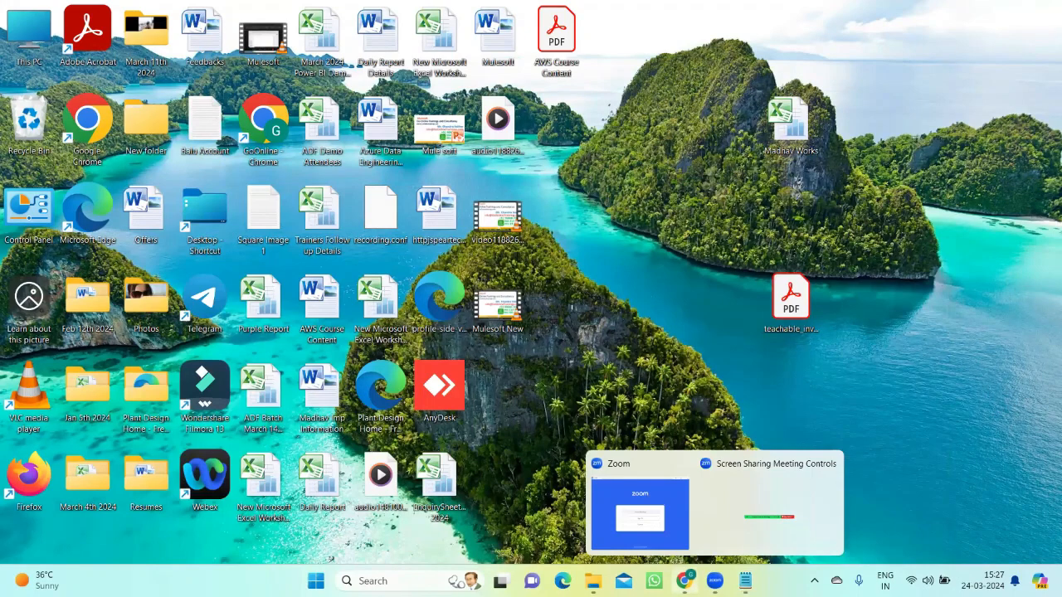
click(685, 580)
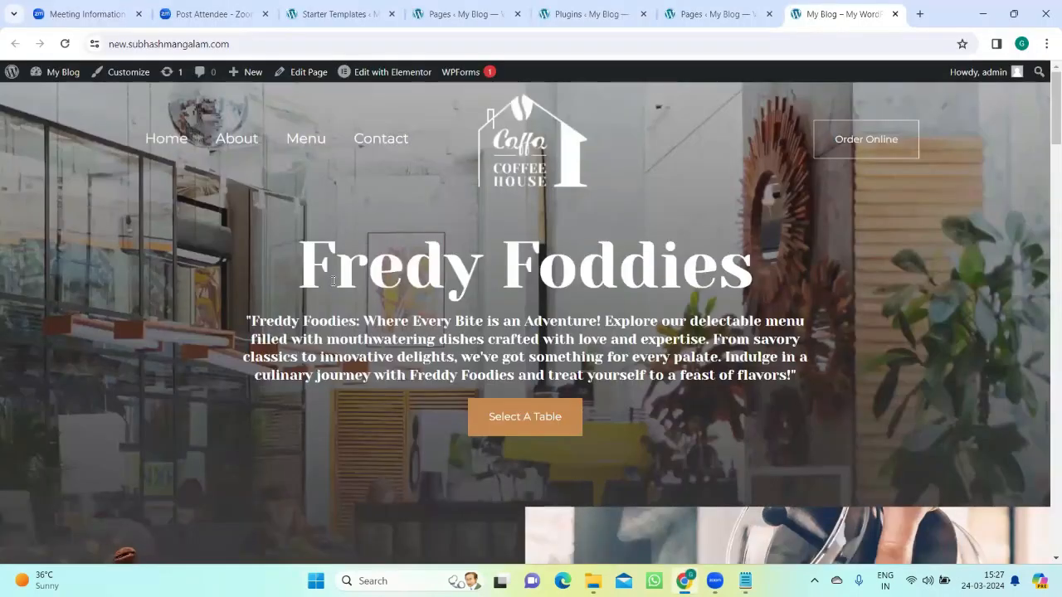
Step: Go from the WordPress pages list to adding a new plugin and search the plugin directory for "clone"
click(666, 7)
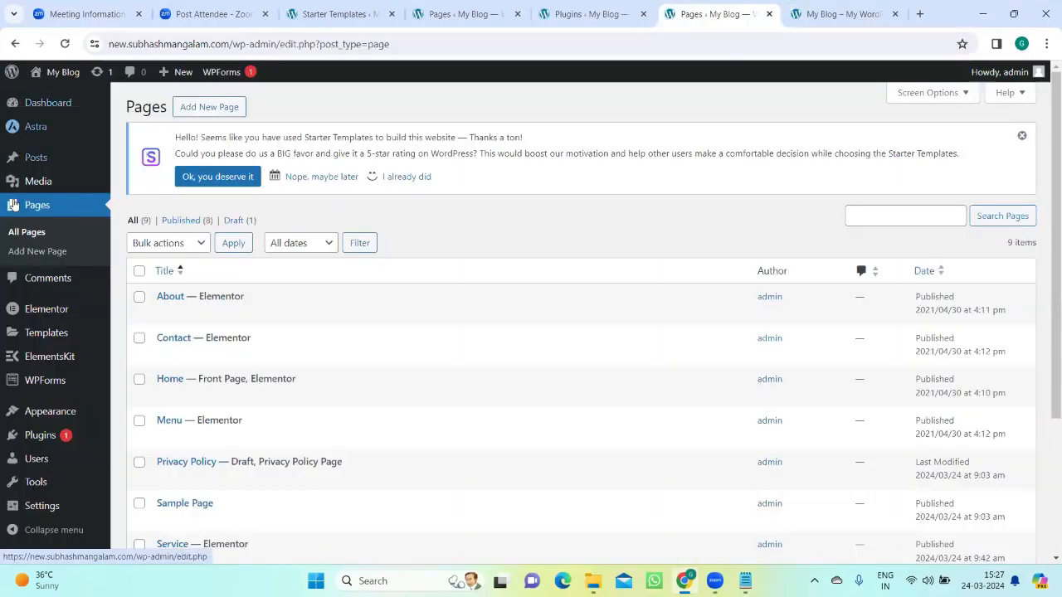
mouse_move(33, 435)
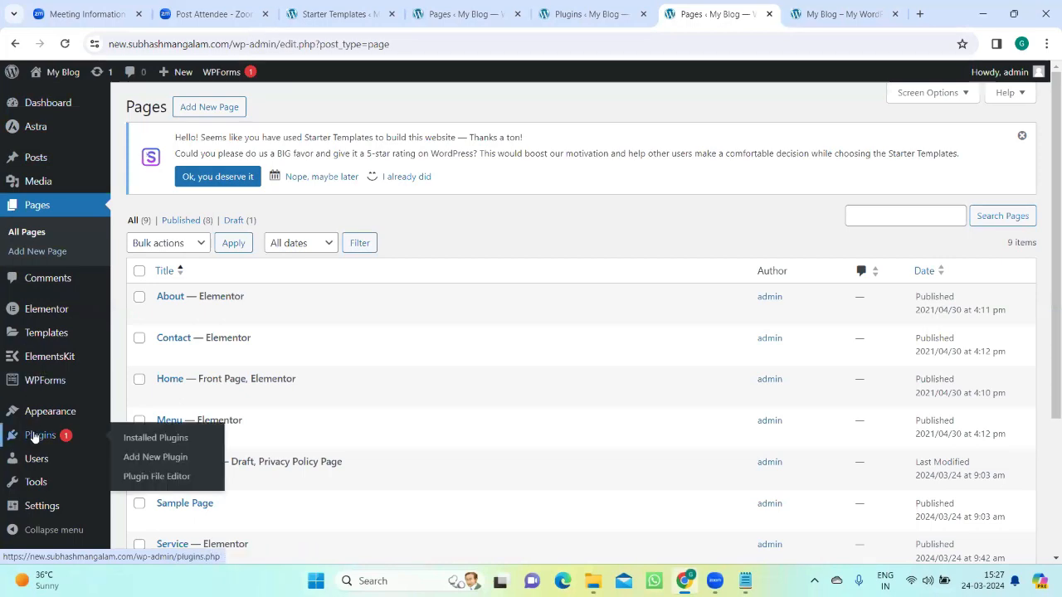
click(132, 459)
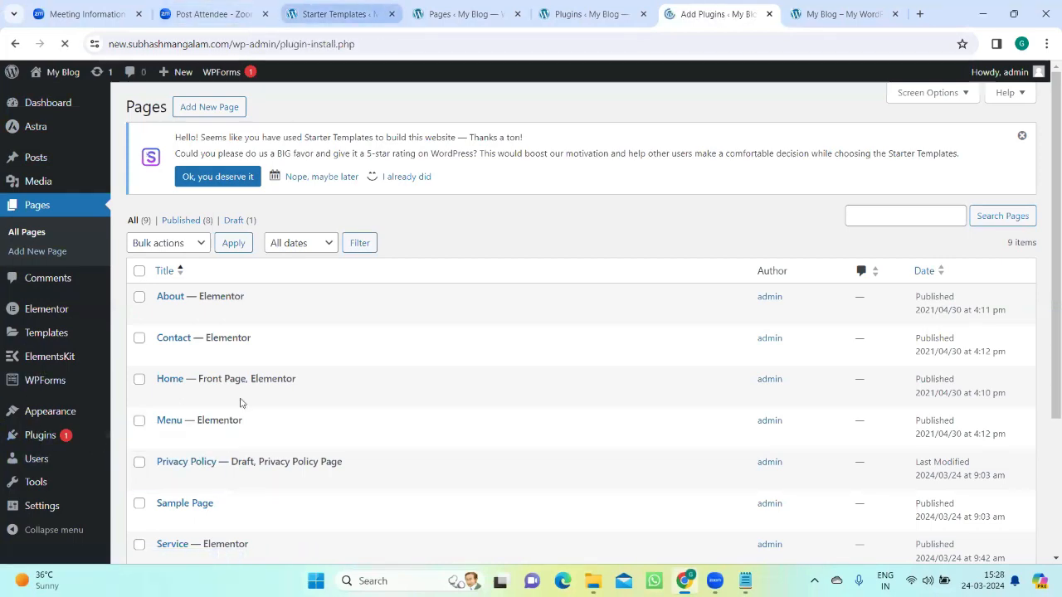
click(896, 225)
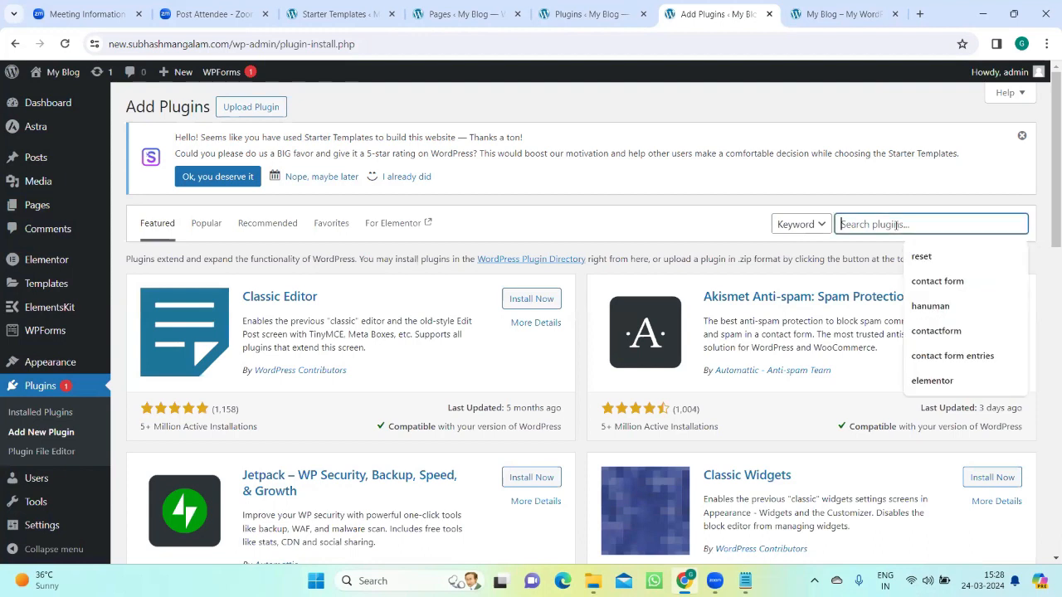
text(clon)
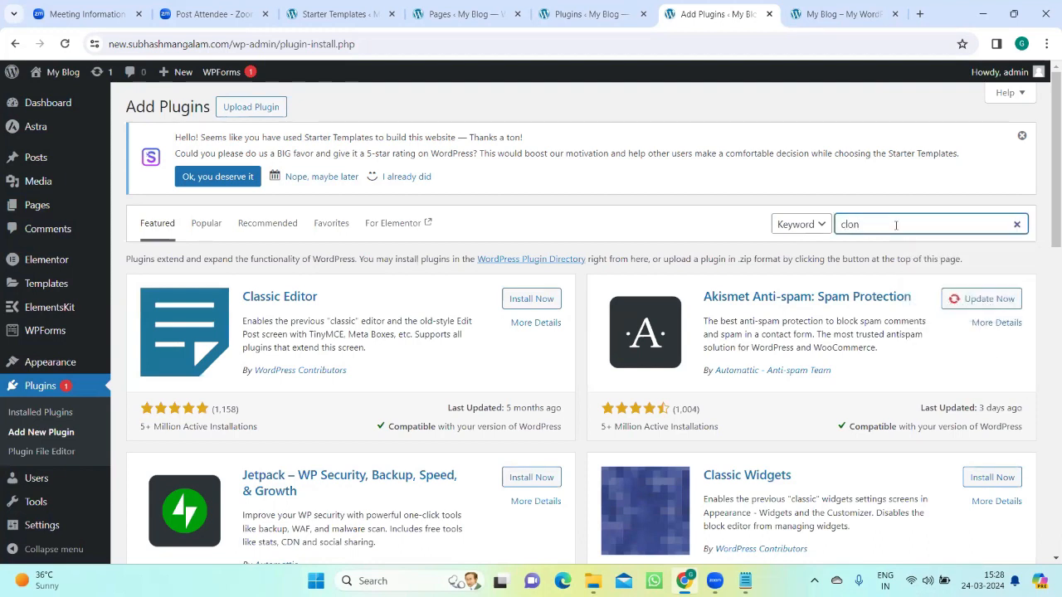
text(e)
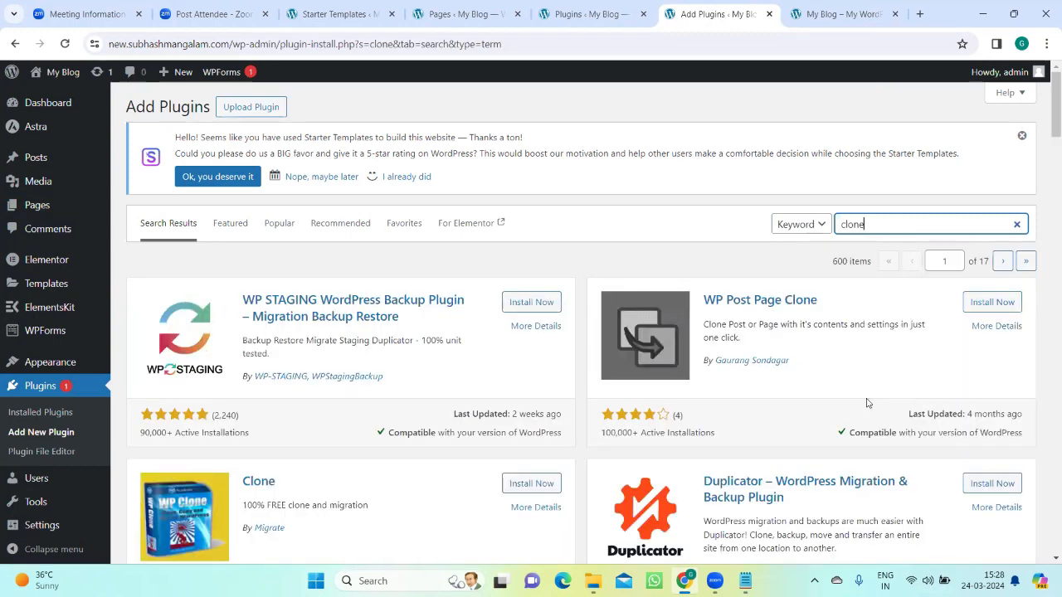
Step: Find the Page and Post Clone plugin by Carlos Fazenda among the results, install it and activate it
scroll(867, 404, down, 3)
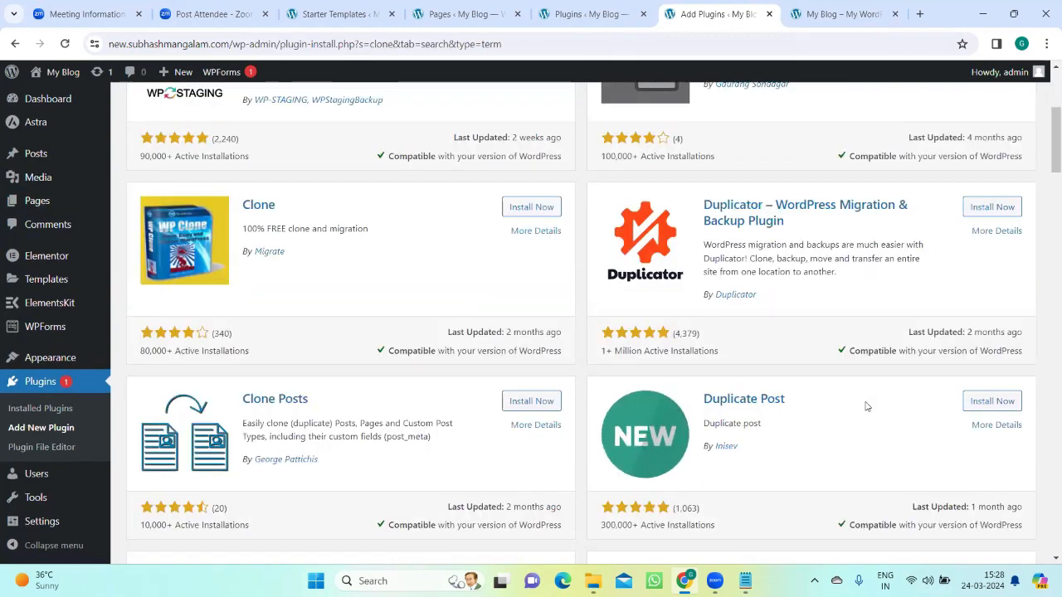
scroll(867, 407, down, 3)
scroll(866, 407, down, 2)
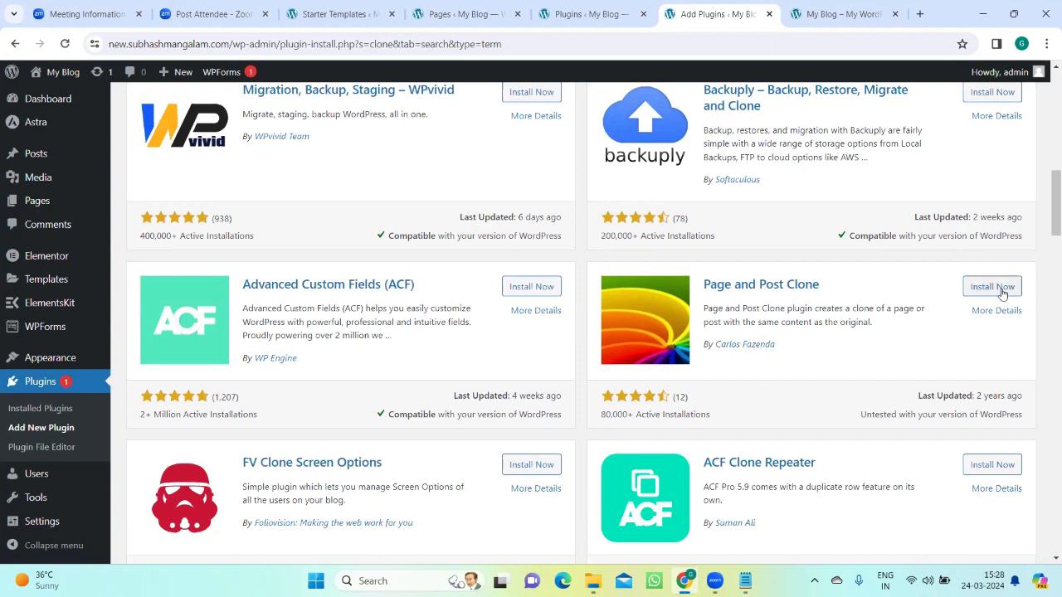
click(993, 287)
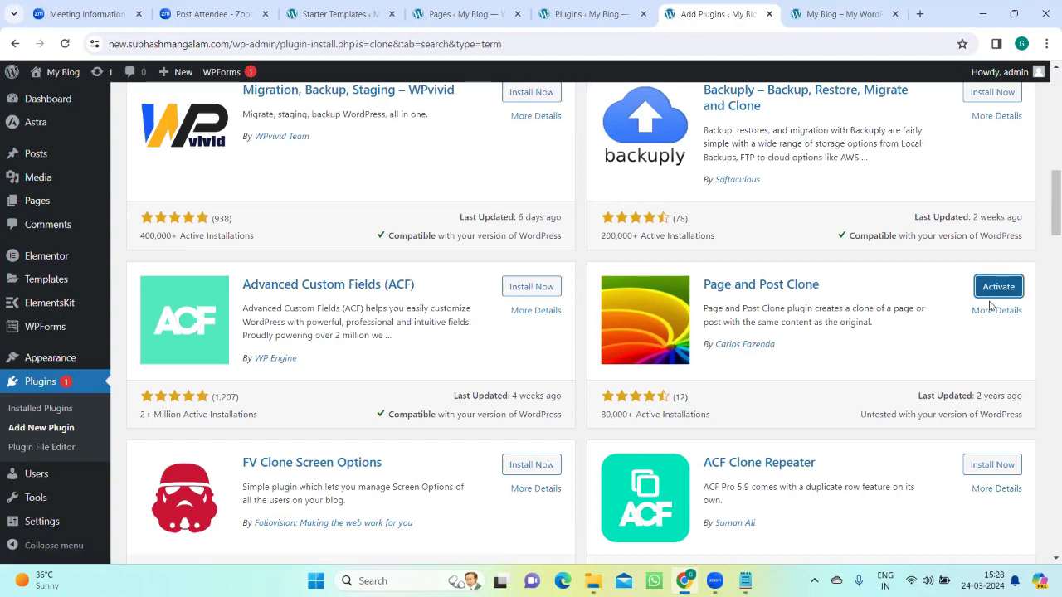
click(997, 291)
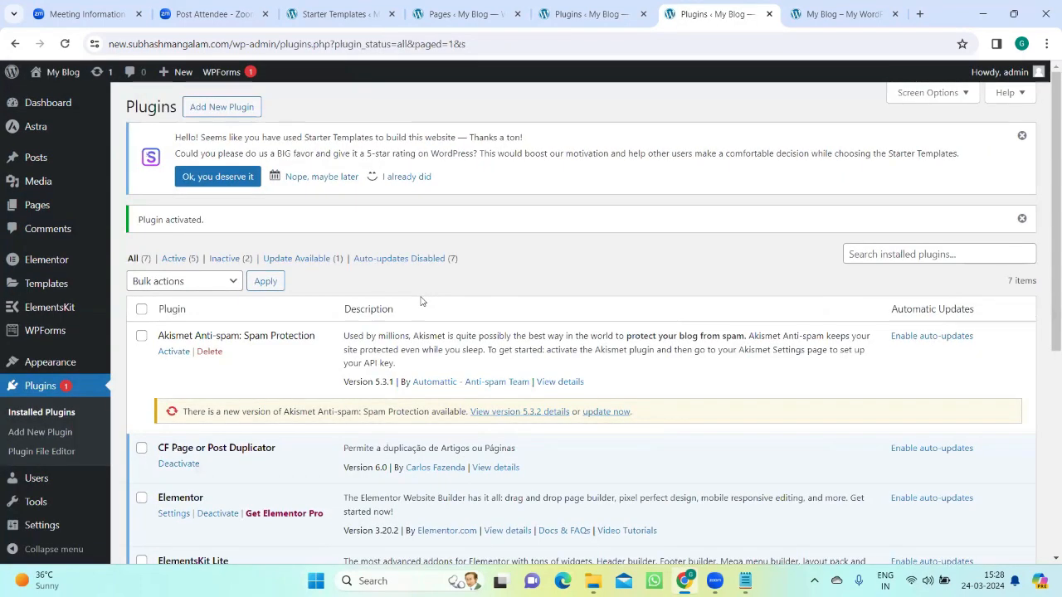
Step: Look over the installed plugins and open the list of all WordPress pages
scroll(233, 336, down, 2)
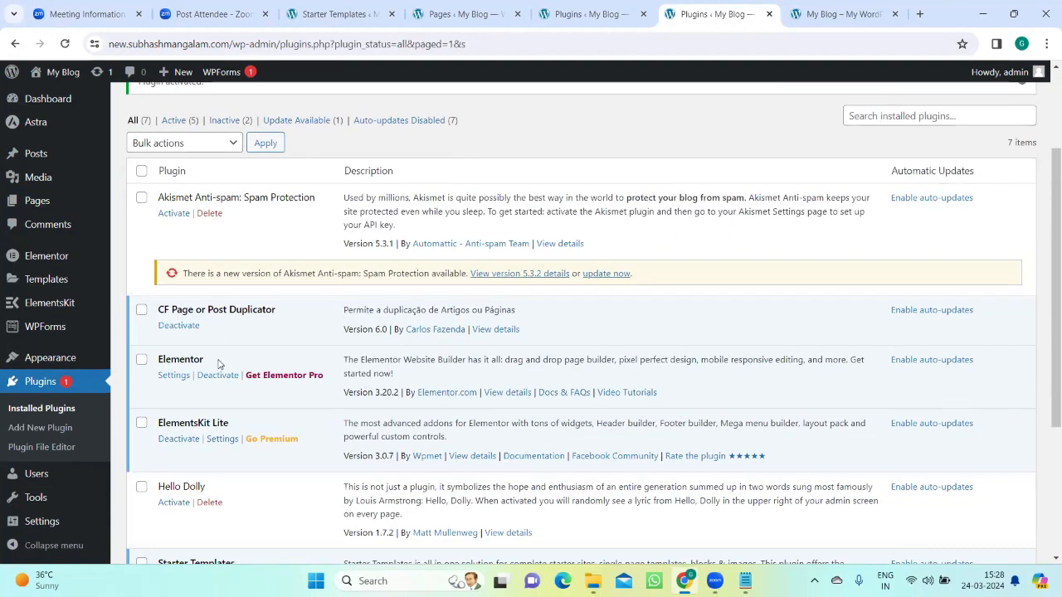
scroll(55, 273, up, 2)
mouse_move(50, 205)
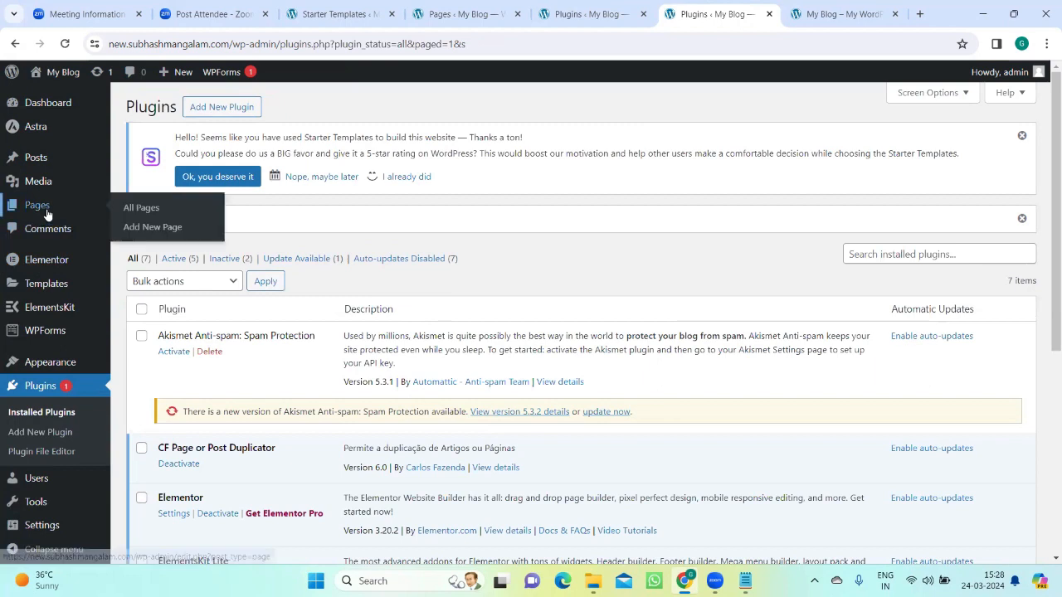
click(140, 211)
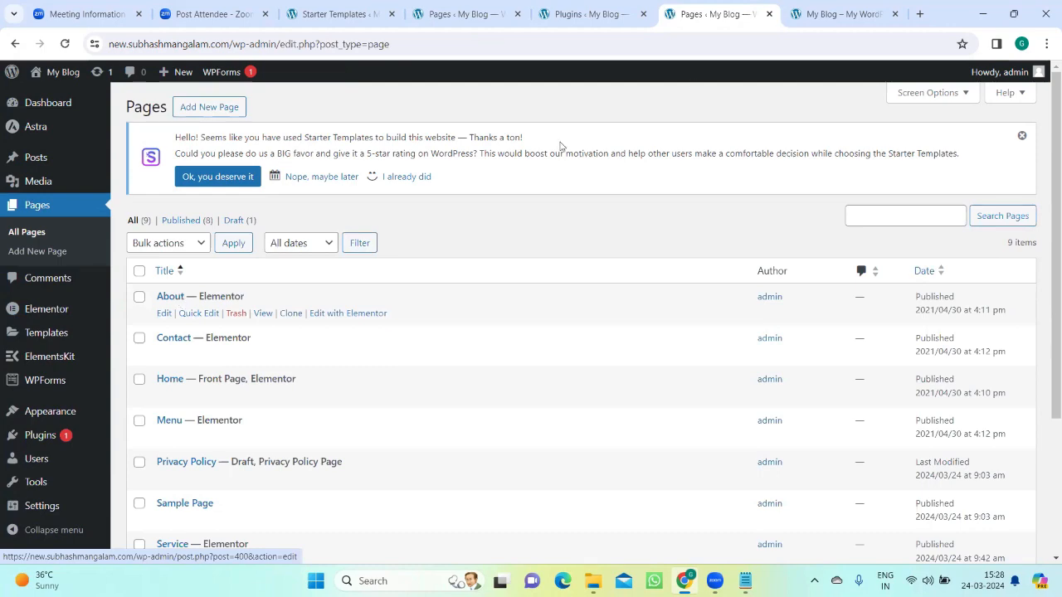
Step: Glance at the live home page, then examine the Clone action offered for the entries in the pages list, from About to service02
key(ctrl+Tab)
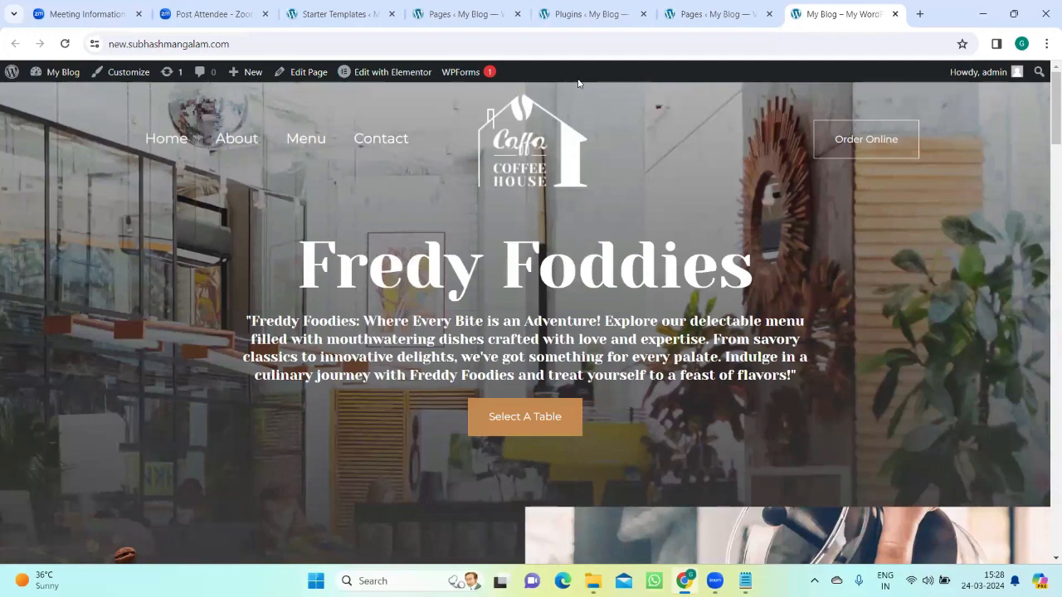
click(695, 11)
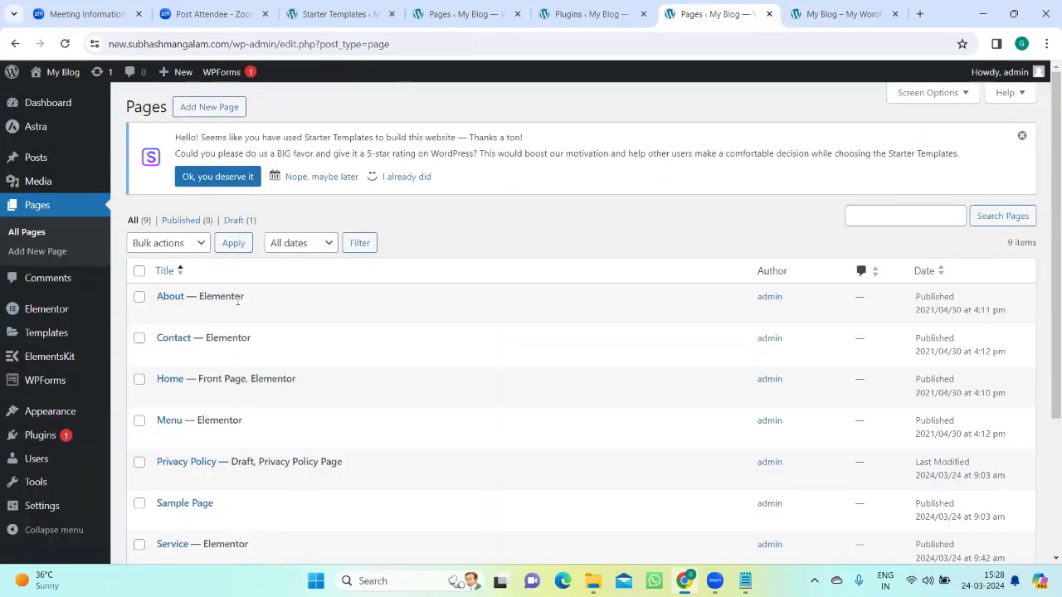
mouse_move(219, 300)
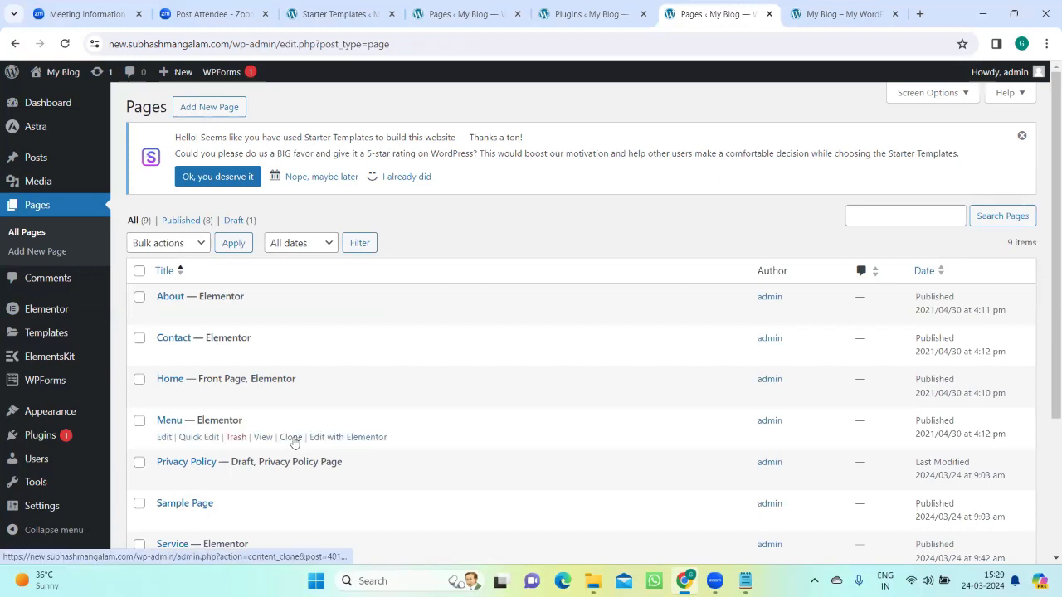
scroll(291, 438, down, 3)
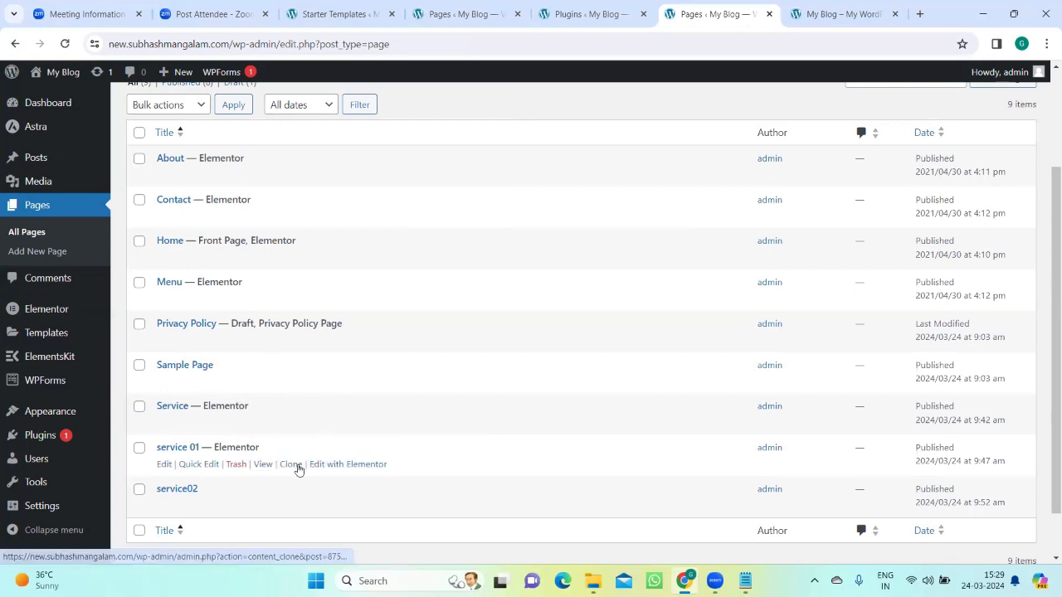
scroll(277, 494, down, 1)
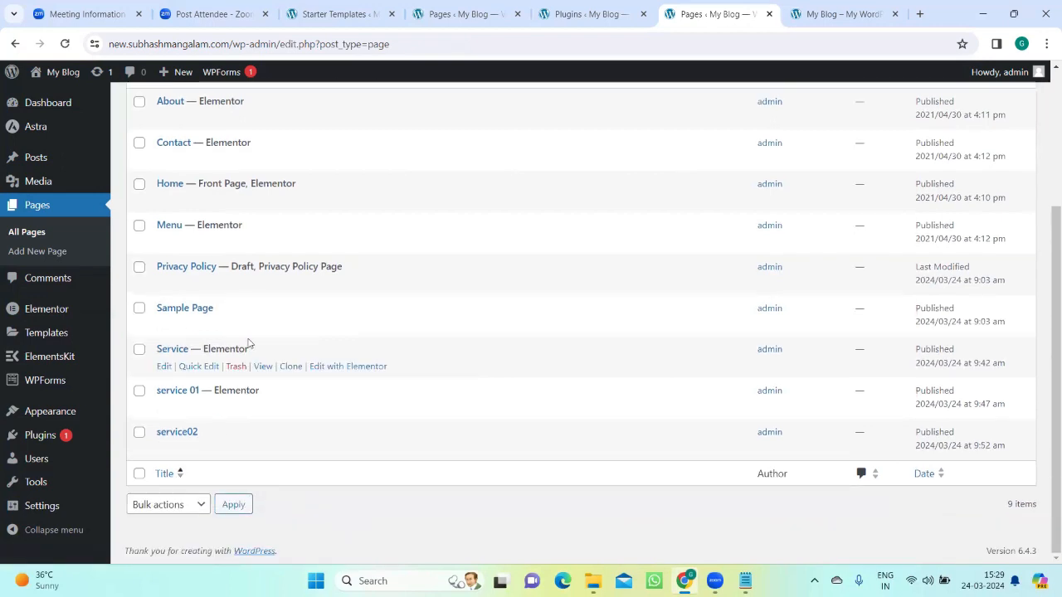
scroll(232, 315, up, 3)
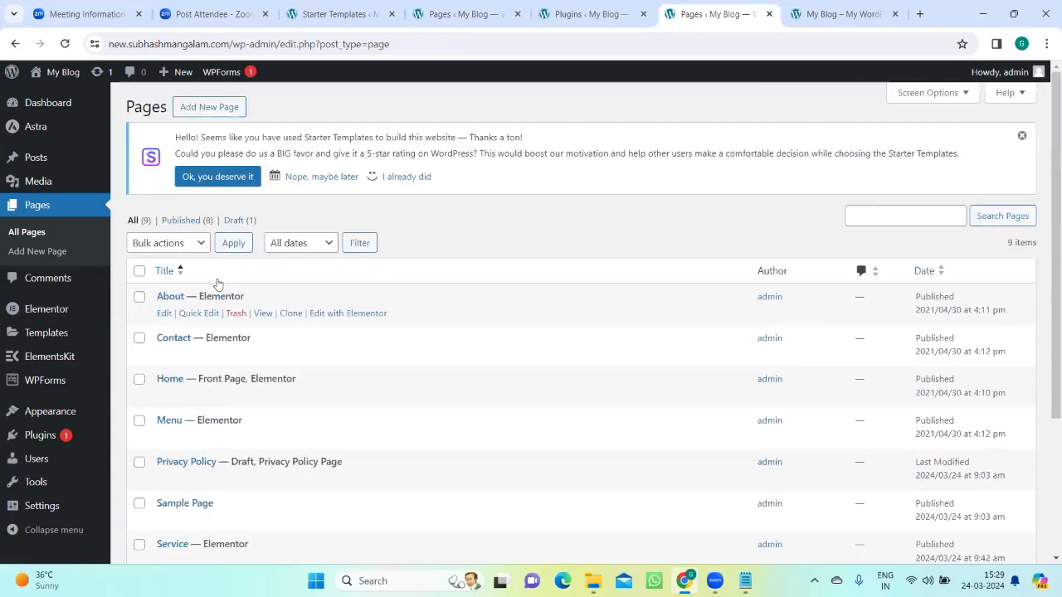
Step: Clone the About page and try to open the copy in the Elementor editor
click(292, 314)
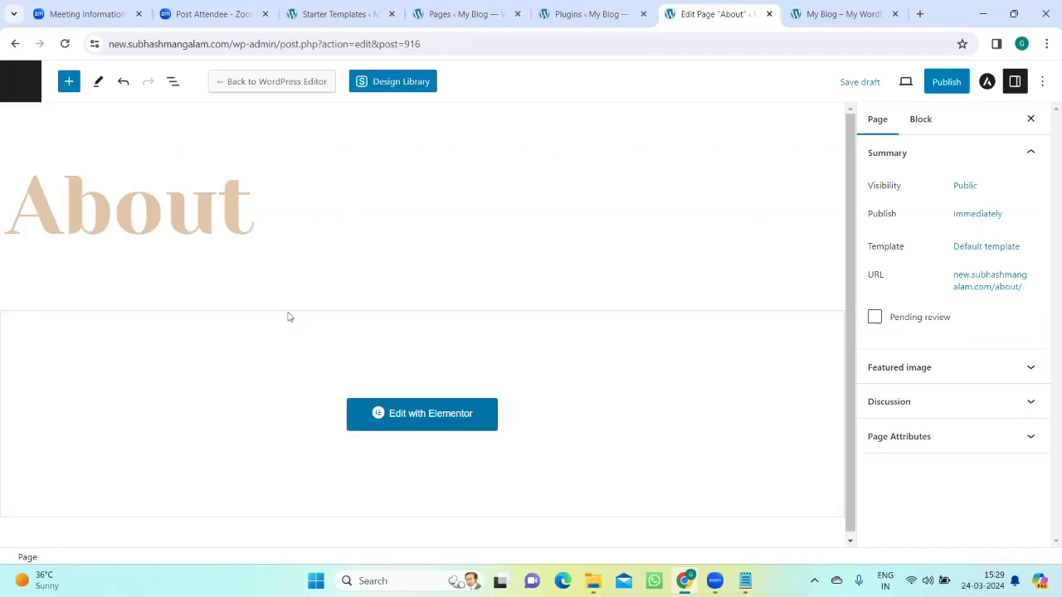
click(403, 415)
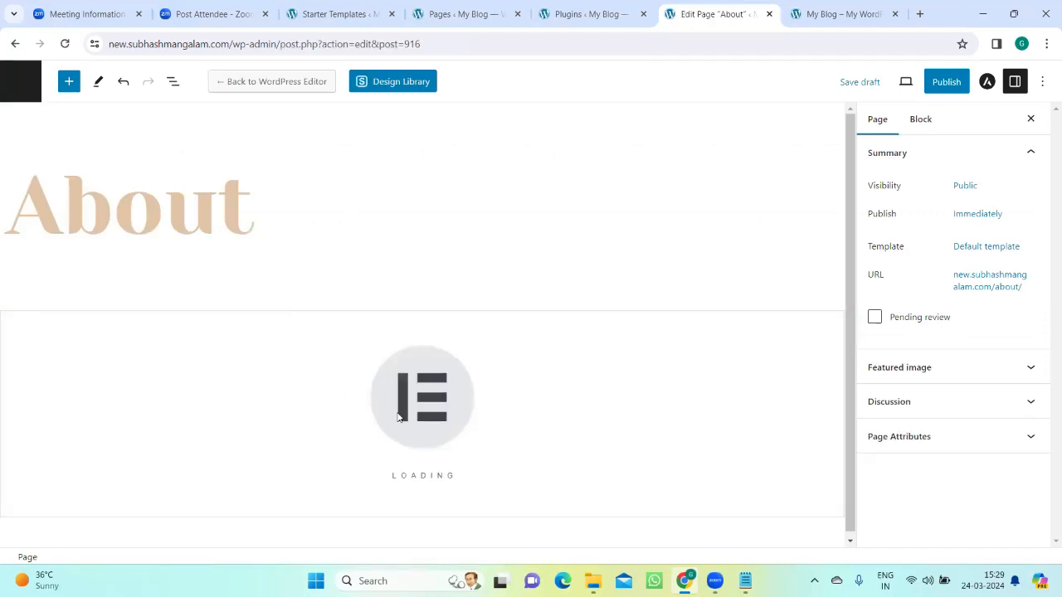
click(583, 138)
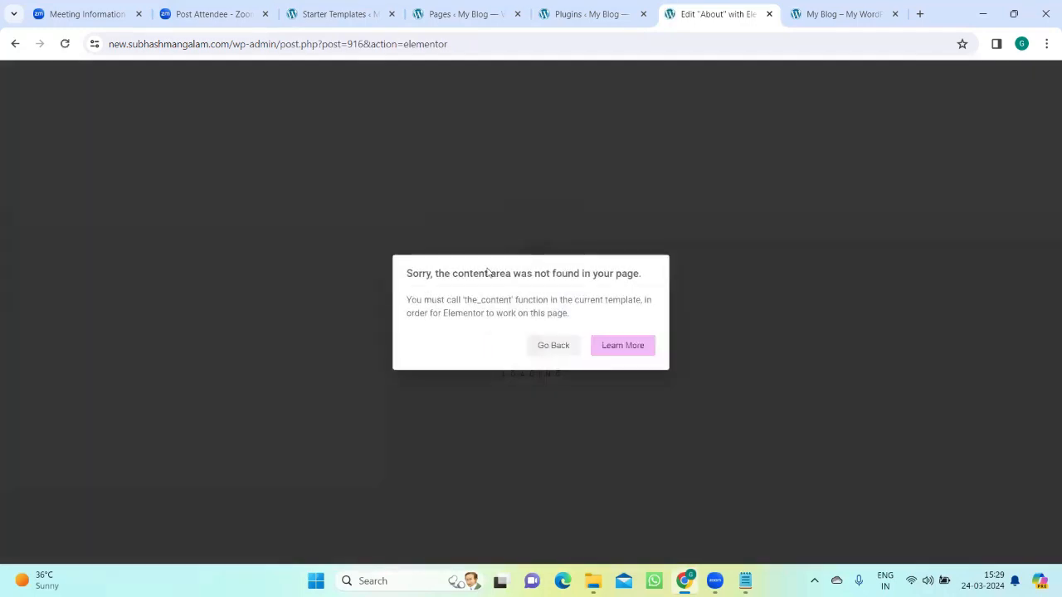
Step: Consult Elementor's help article on the content area error, close it and go back to the cloned page's WordPress editor
click(608, 349)
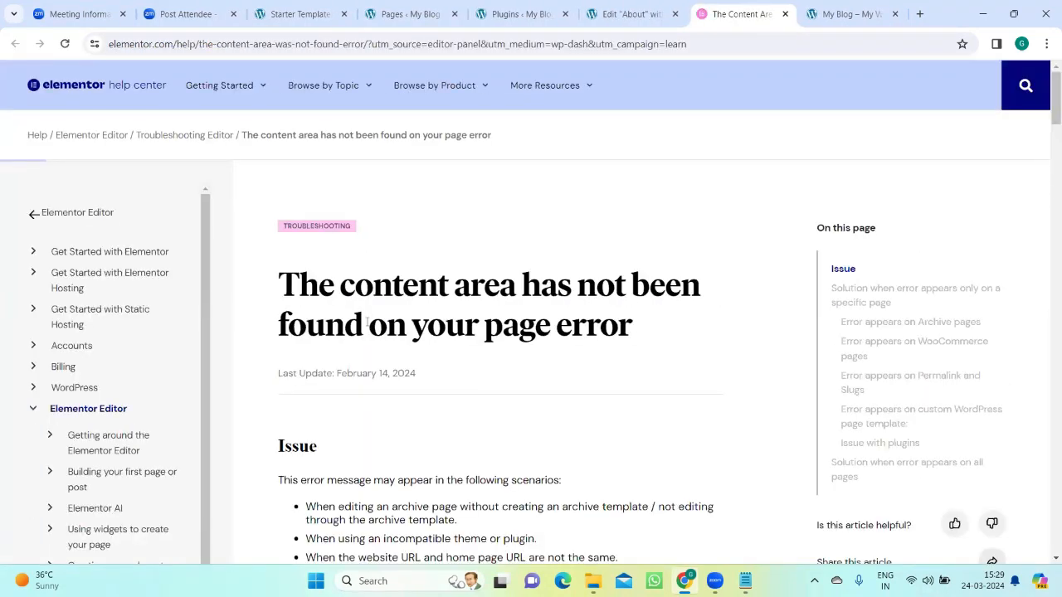
scroll(367, 327, down, 2)
scroll(78, 147, up, 2)
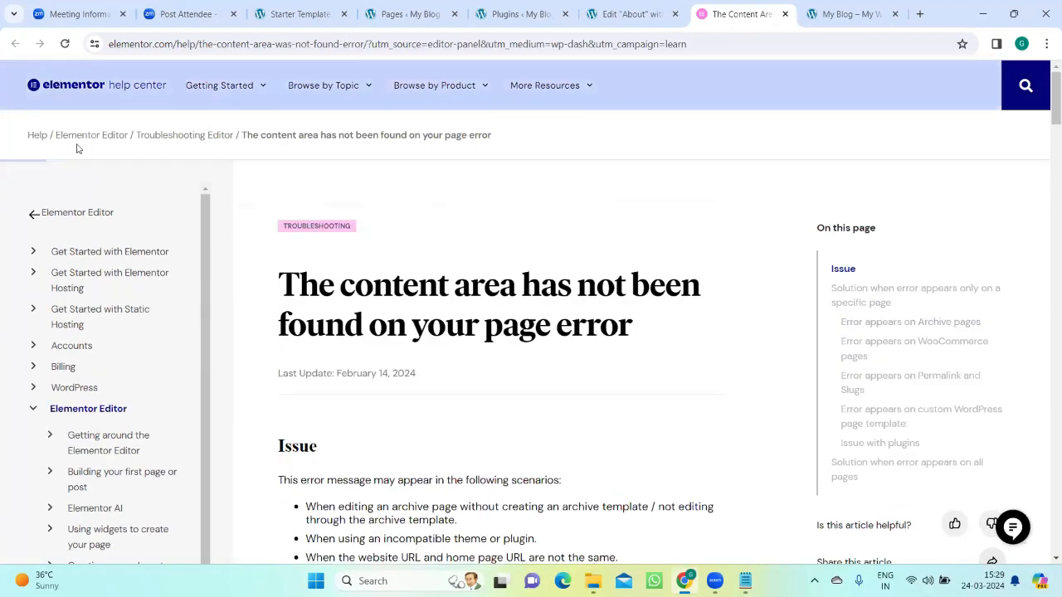
key(ctrl+w)
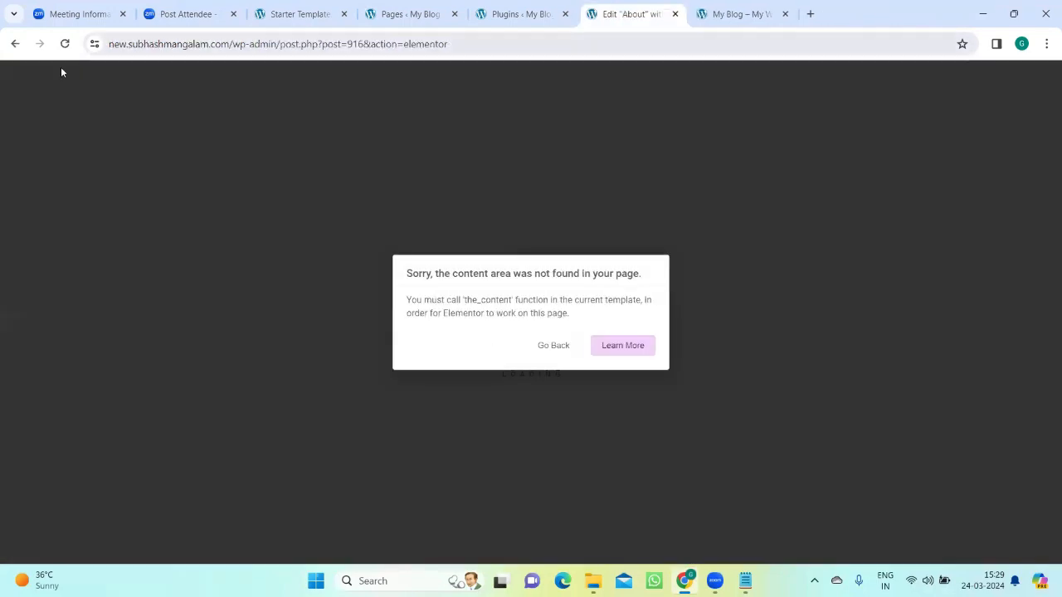
click(560, 346)
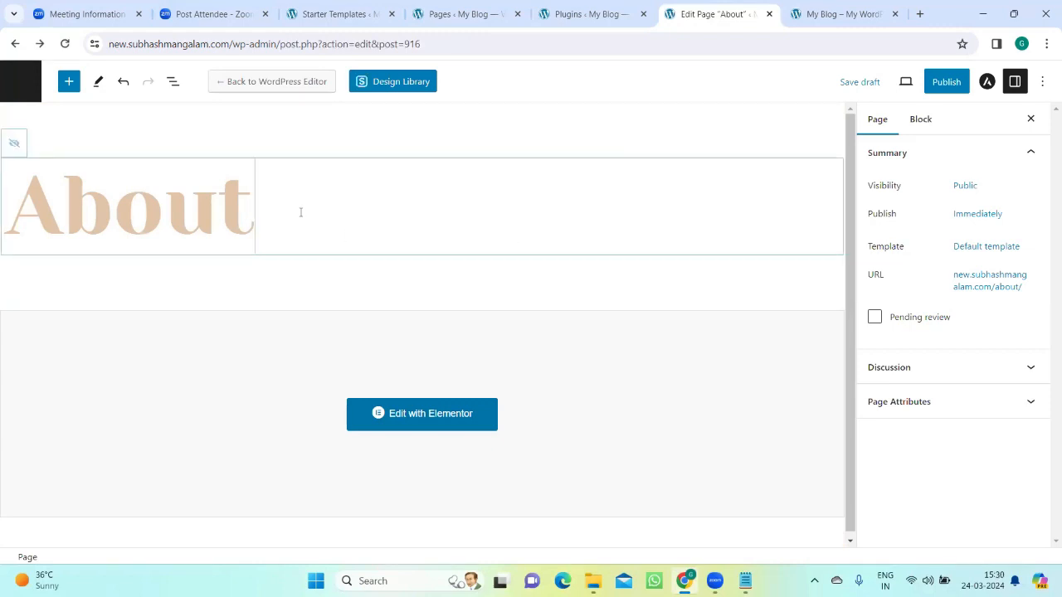
Step: Replace the cloned page's title with service03
key(BackSpace)
key(BackSpace)
key(BackSpace)
key(BackSpace)
key(BackSpace)
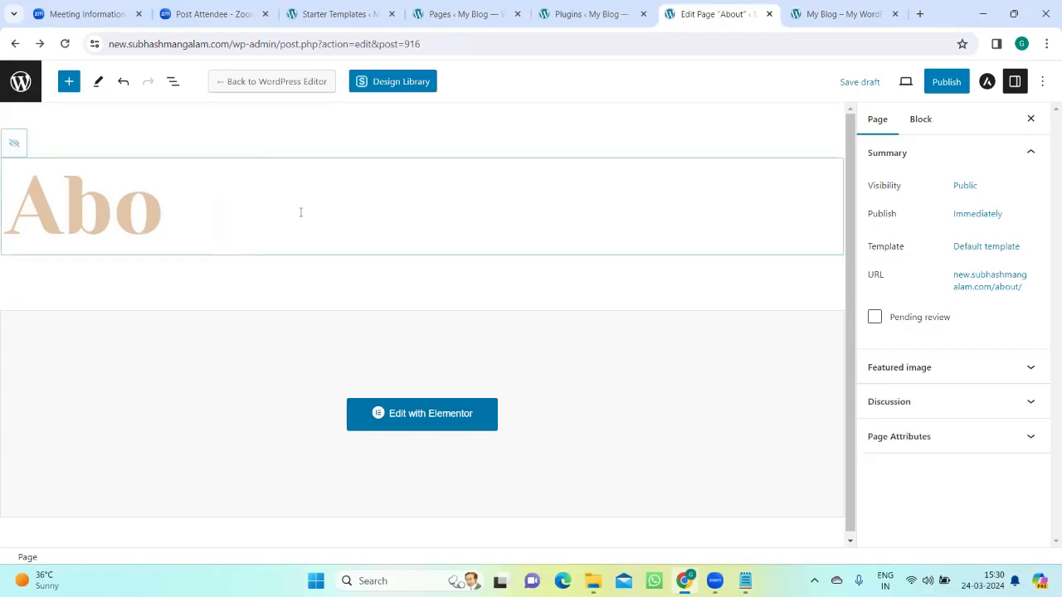
text(s)
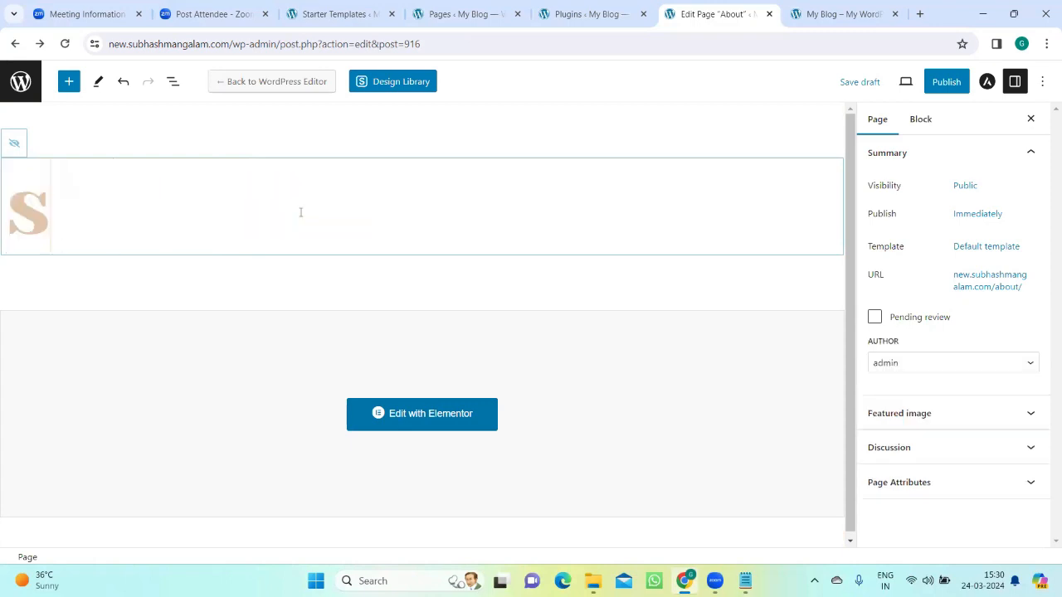
text(ervice03)
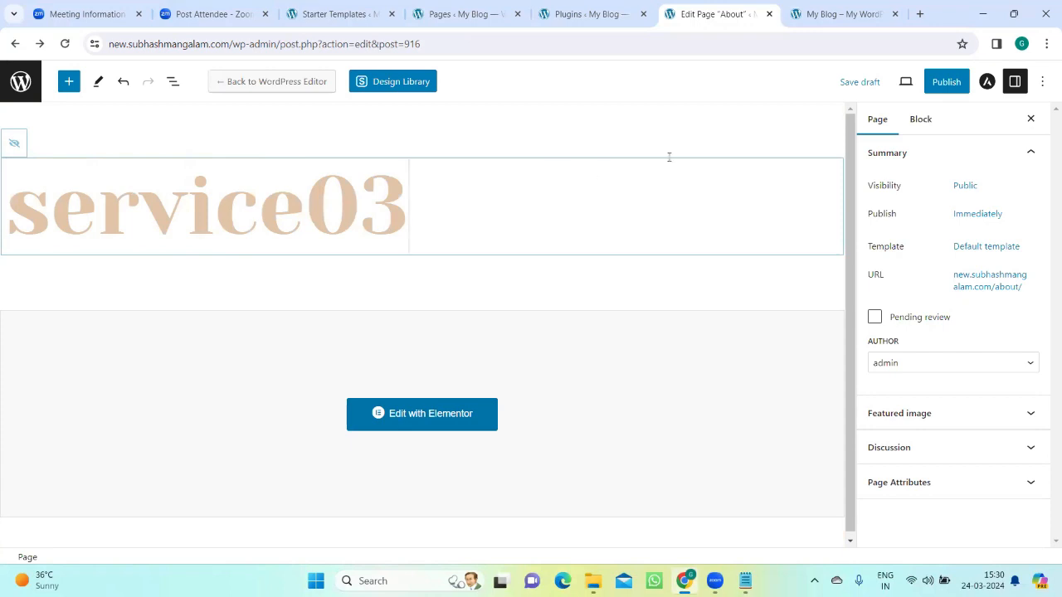
Step: Publish the service03 page and open it for editing with Elementor
click(946, 82)
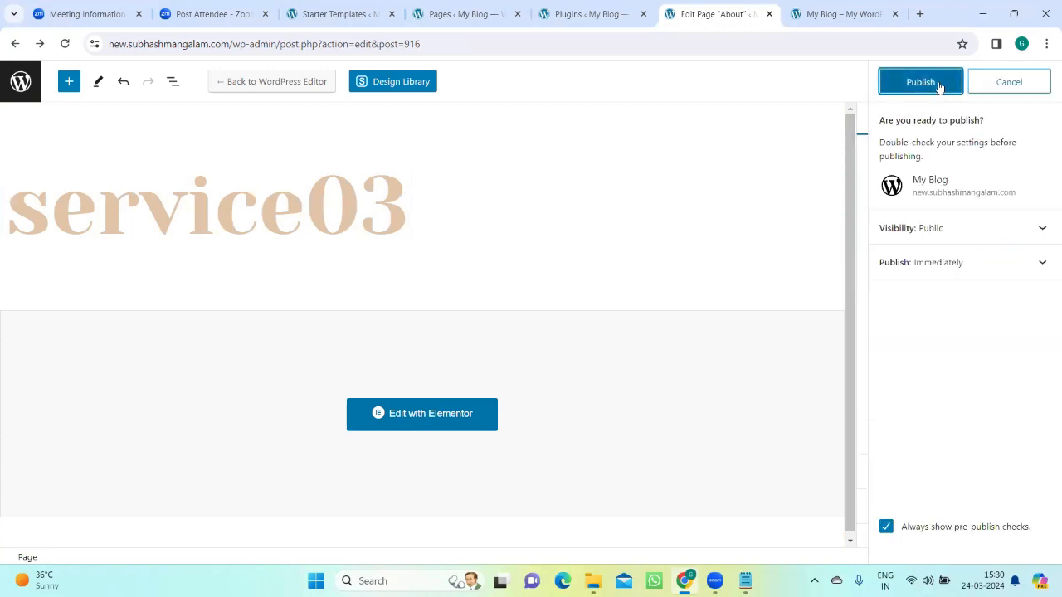
click(946, 82)
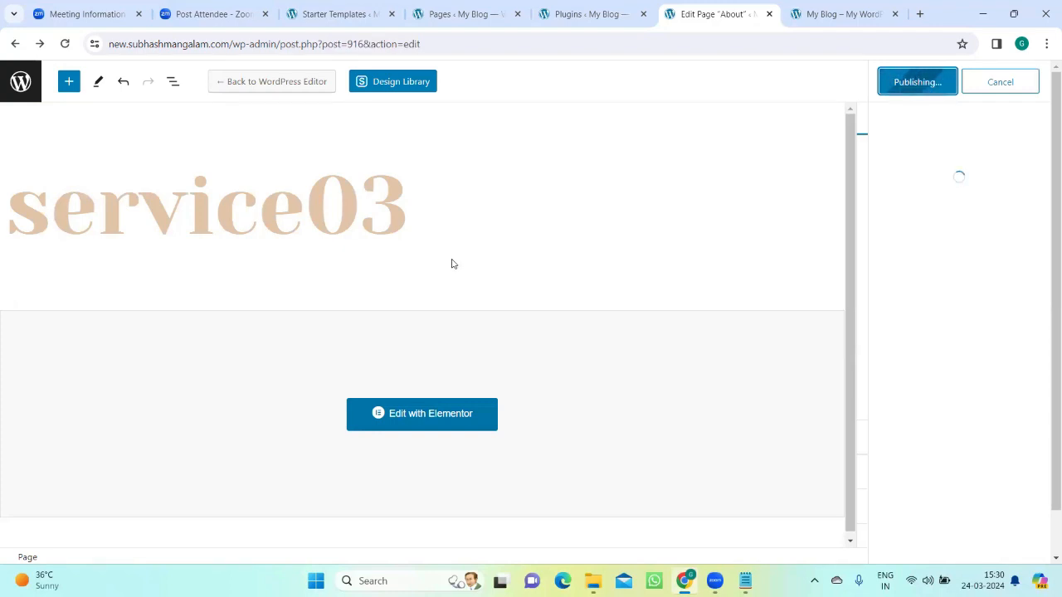
click(414, 418)
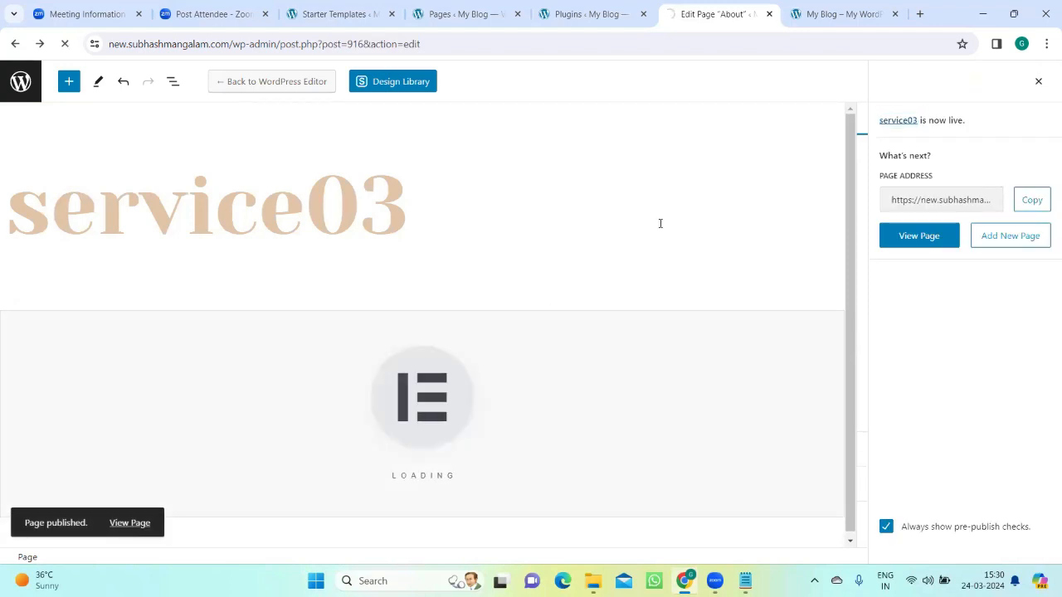
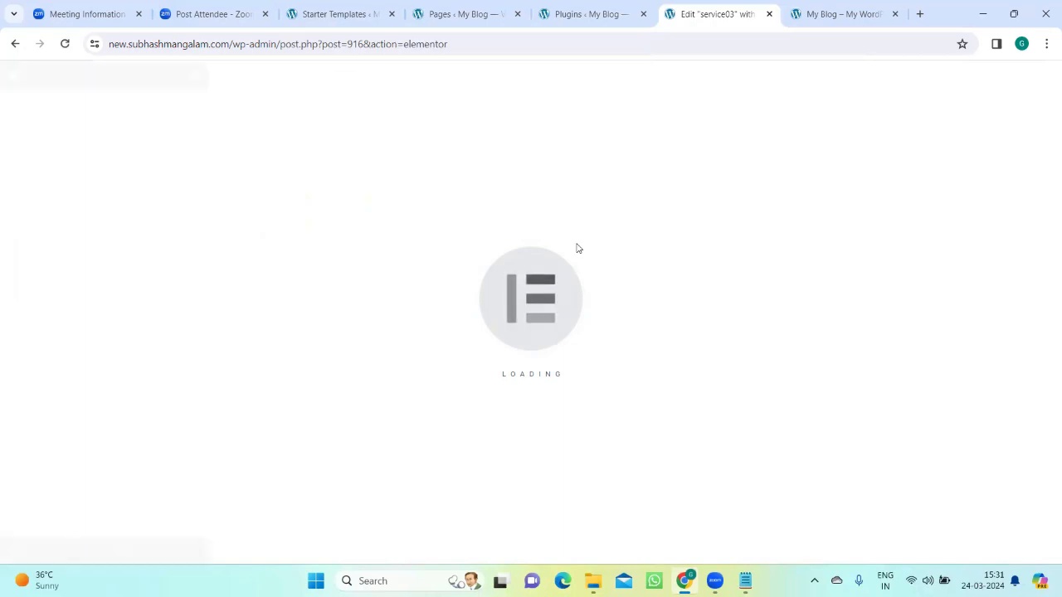
Step: Look through the sections of the service03 page in the Elementor editor
scroll(593, 273, down, 10)
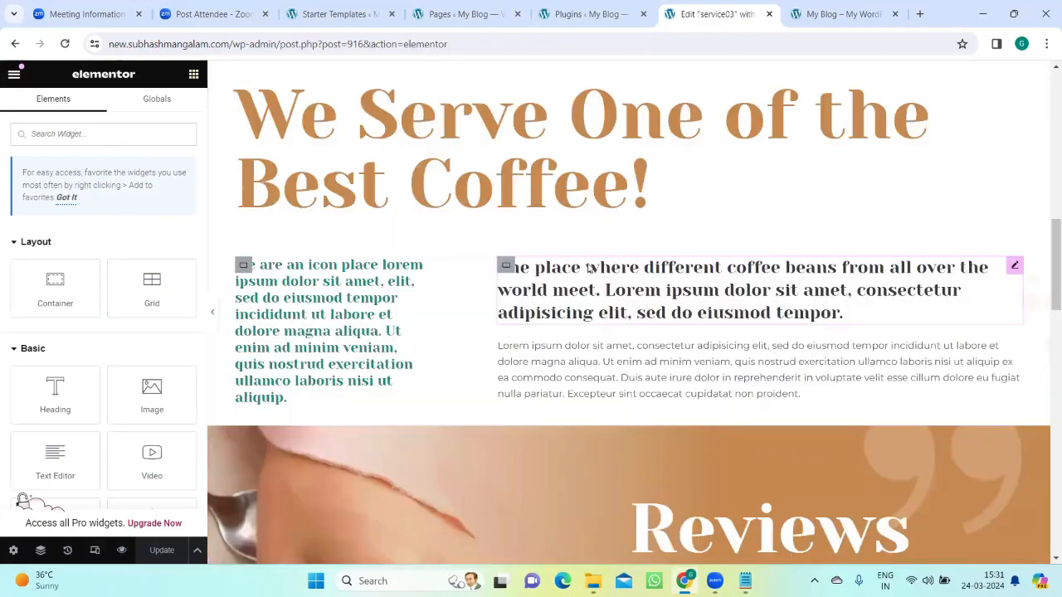
scroll(589, 275, up, 10)
scroll(590, 262, down, 12)
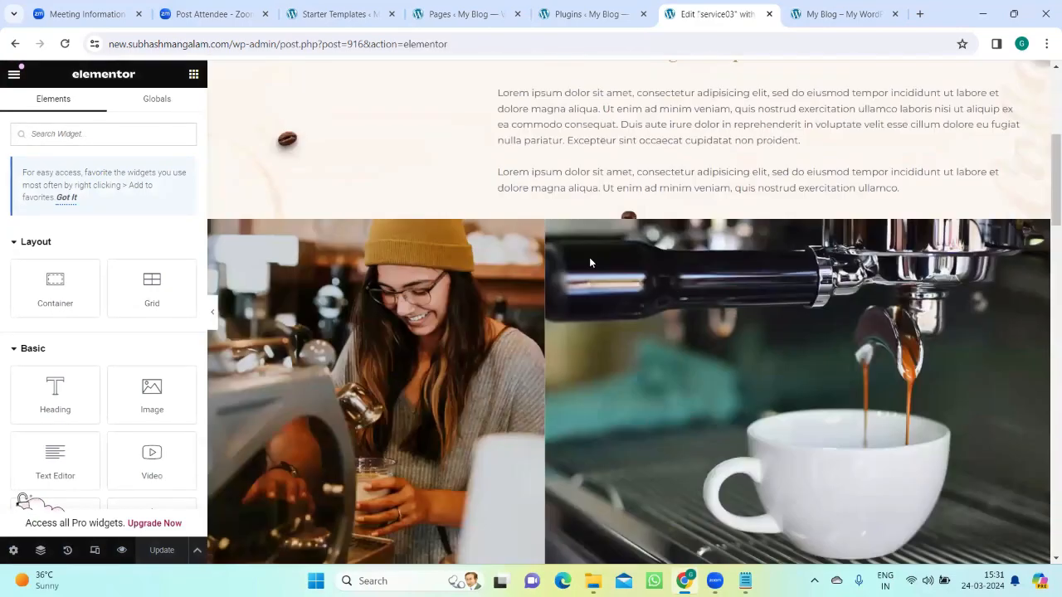
scroll(589, 266, down, 6)
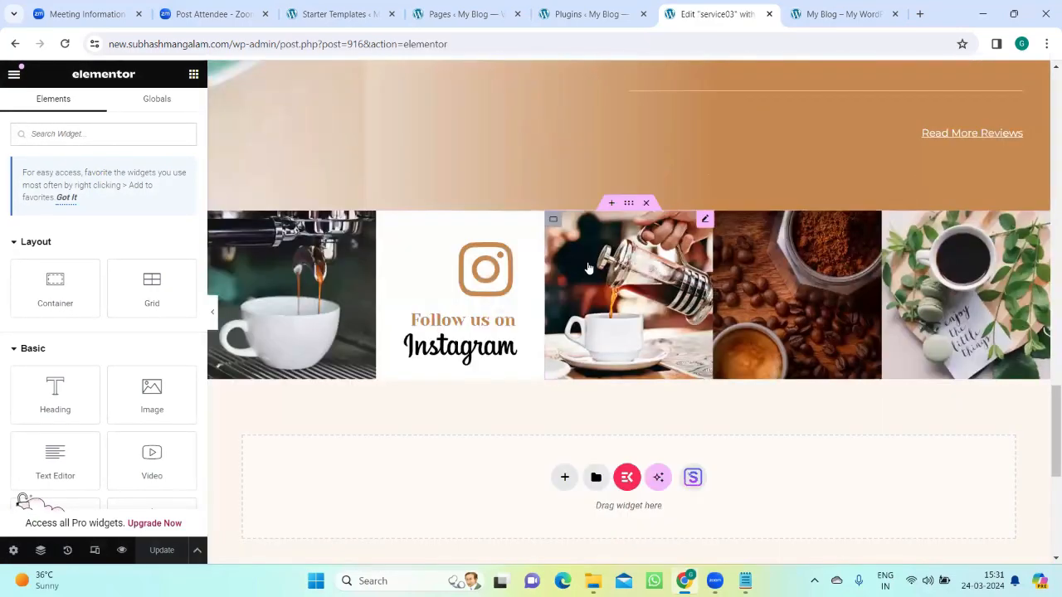
scroll(589, 267, up, 5)
Step: Open the live site's About page and look through its sections for comparison with the cloned page
click(839, 14)
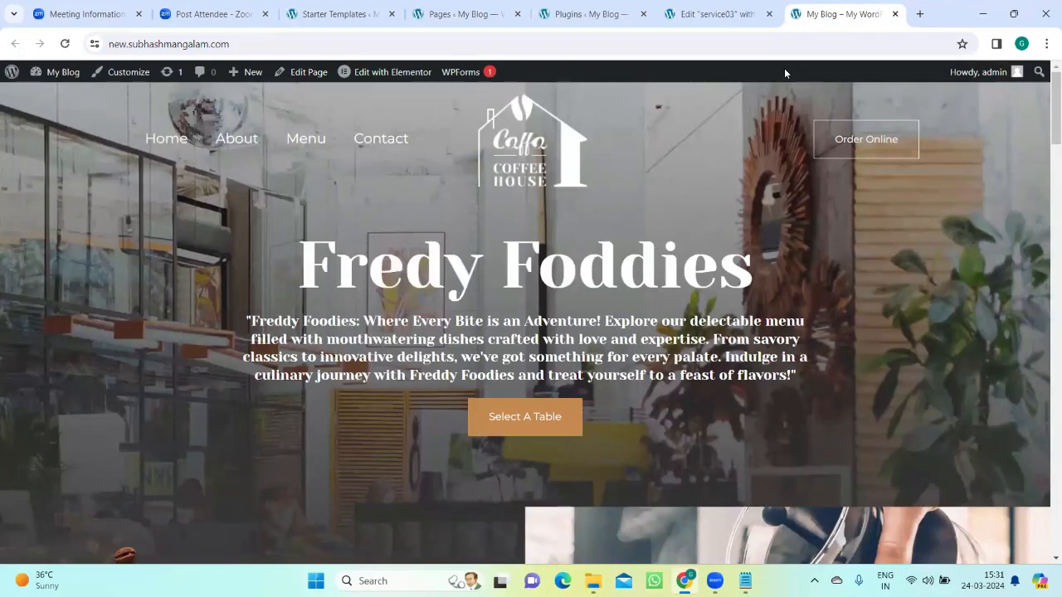
click(240, 148)
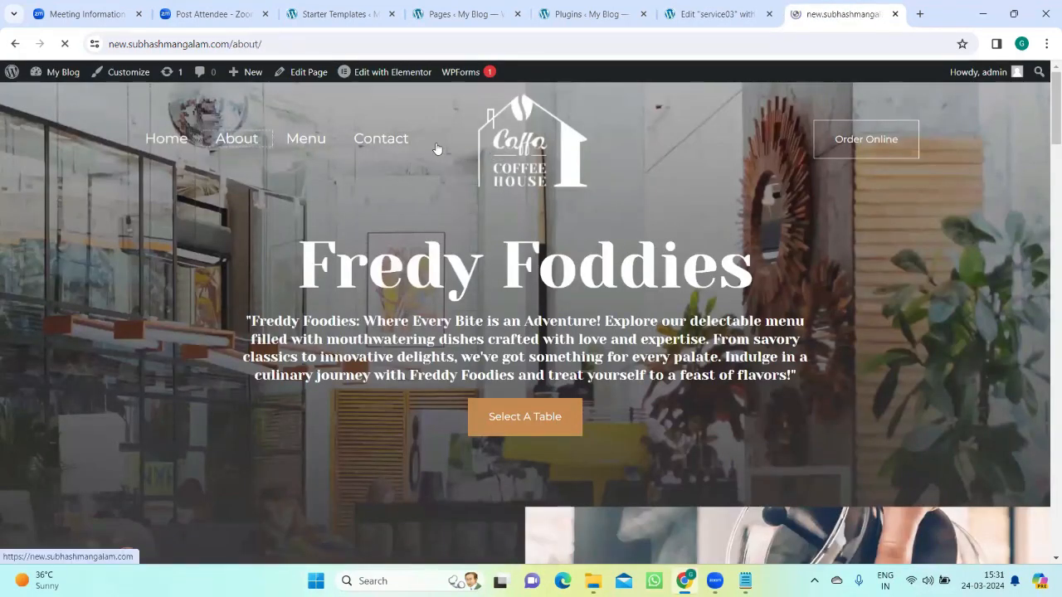
scroll(426, 242, down, 4)
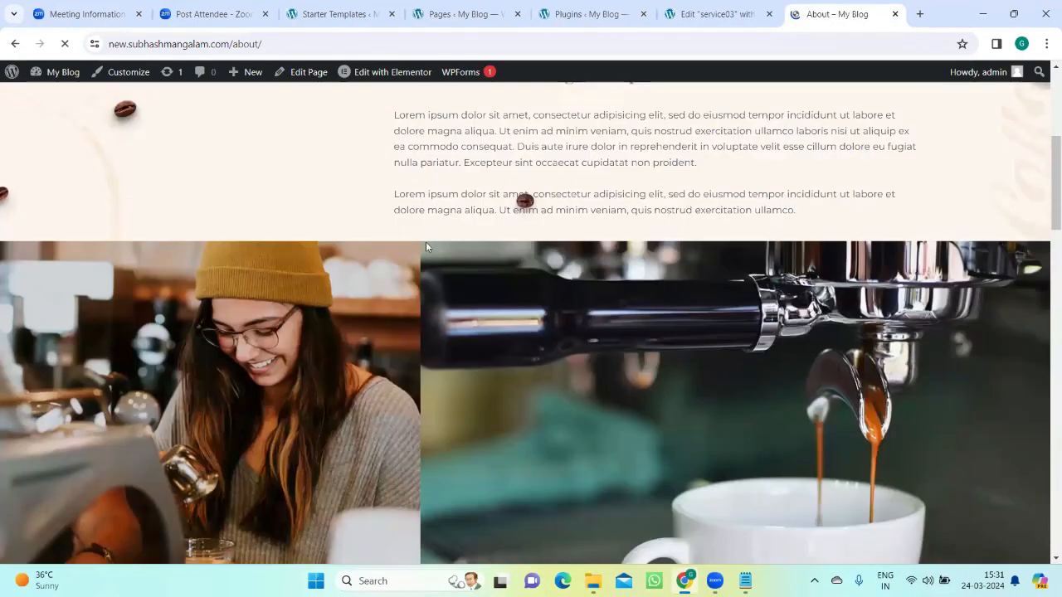
scroll(428, 245, down, 10)
scroll(428, 246, down, 4)
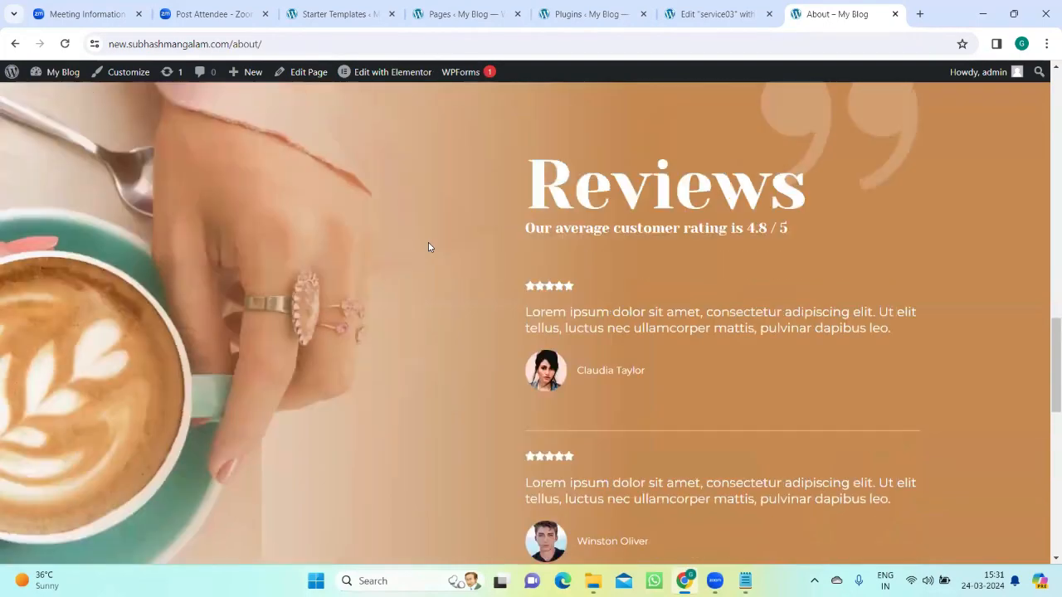
scroll(428, 246, up, 20)
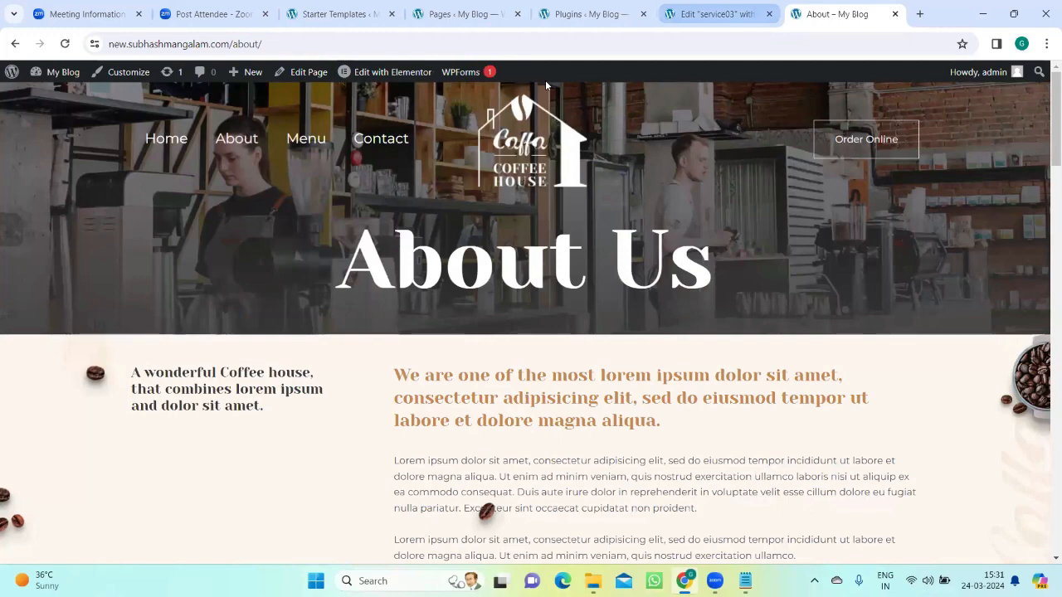
Step: Return to the service03 editor and select the About Us banner heading to examine its editable title
key(ctrl+shift+Tab)
scroll(339, 246, up, 15)
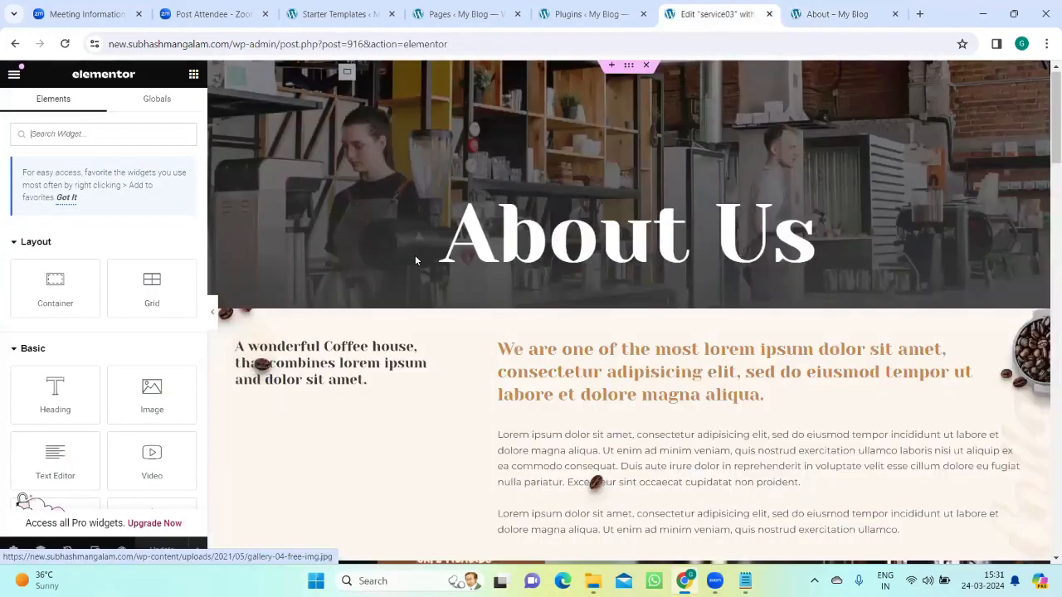
click(525, 239)
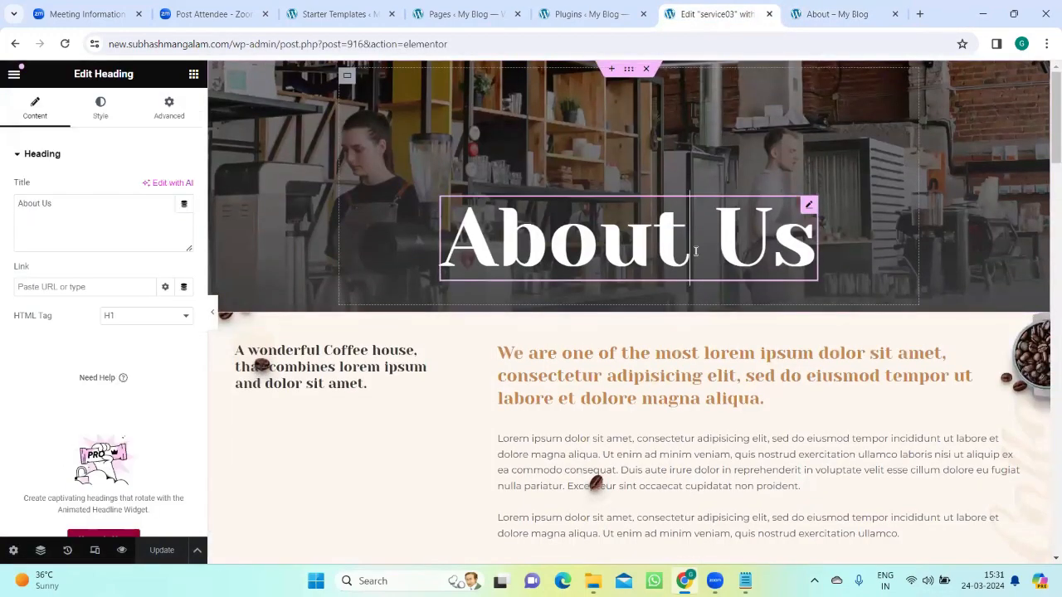
double_click(525, 239)
click(598, 229)
click(772, 239)
drag(687, 240, 395, 207)
click(496, 225)
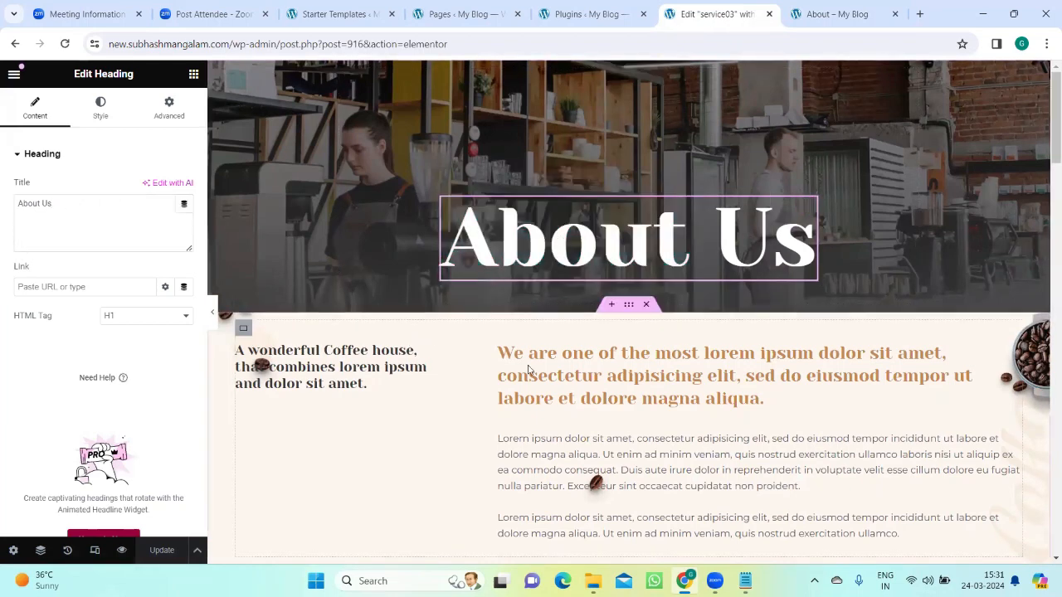
Step: Examine the editable intro text, image carousel and coffee headings further down the service03 page
click(569, 384)
scroll(568, 384, down, 3)
click(445, 375)
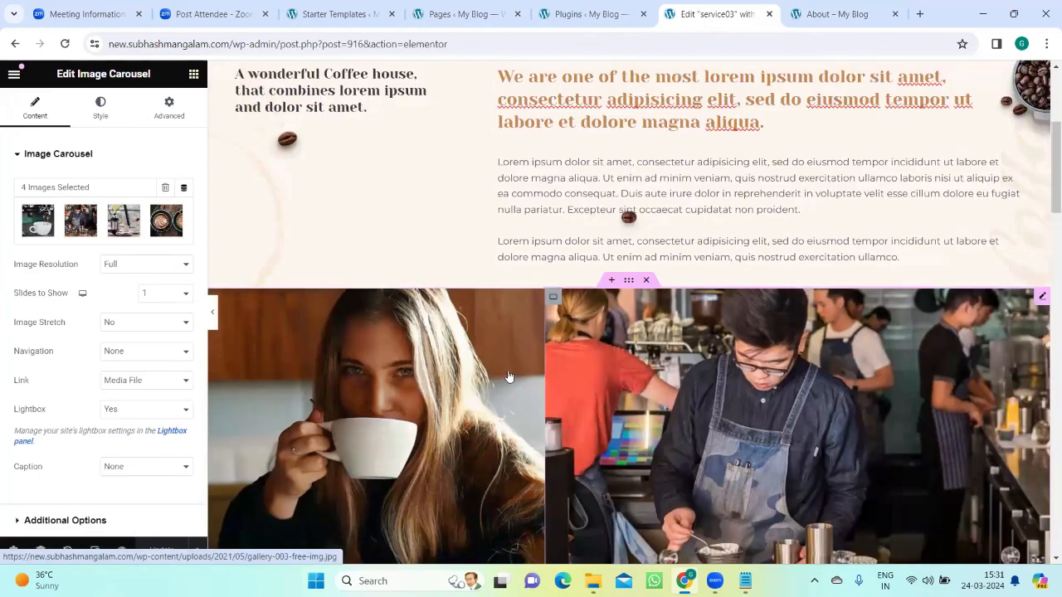
scroll(446, 376, down, 4)
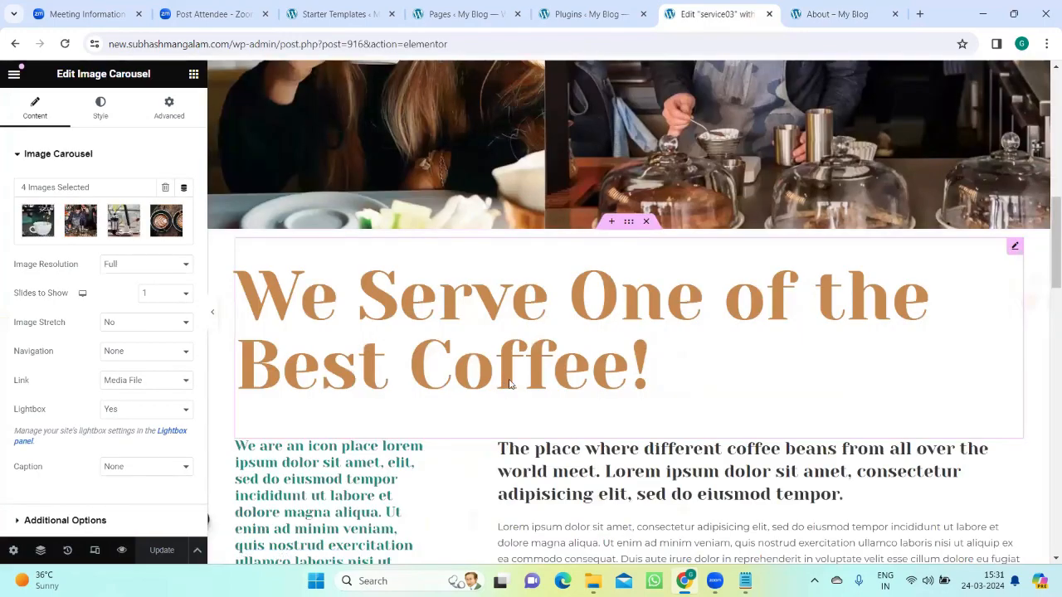
click(629, 365)
click(592, 479)
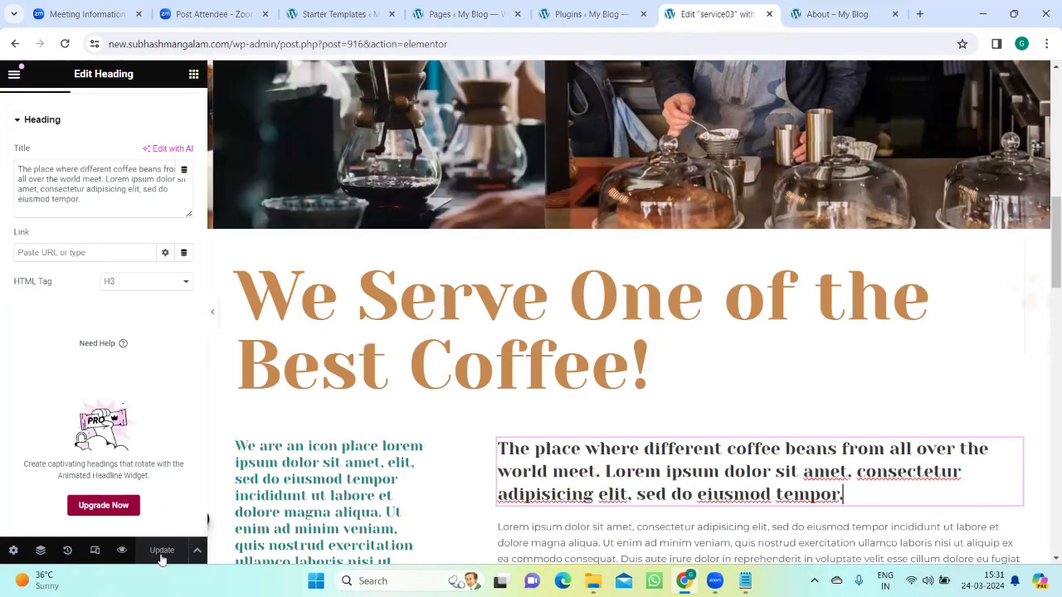
Step: Switch to Notepad, go through the listed methods from Pages Creation to Clone, and minimize the notes
click(838, 14)
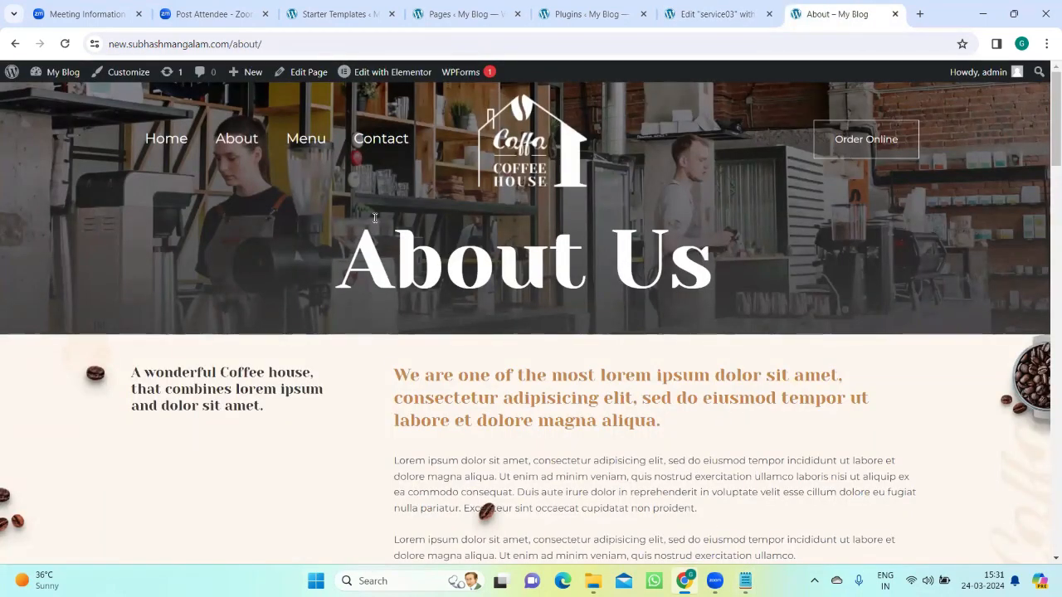
click(745, 580)
click(689, 531)
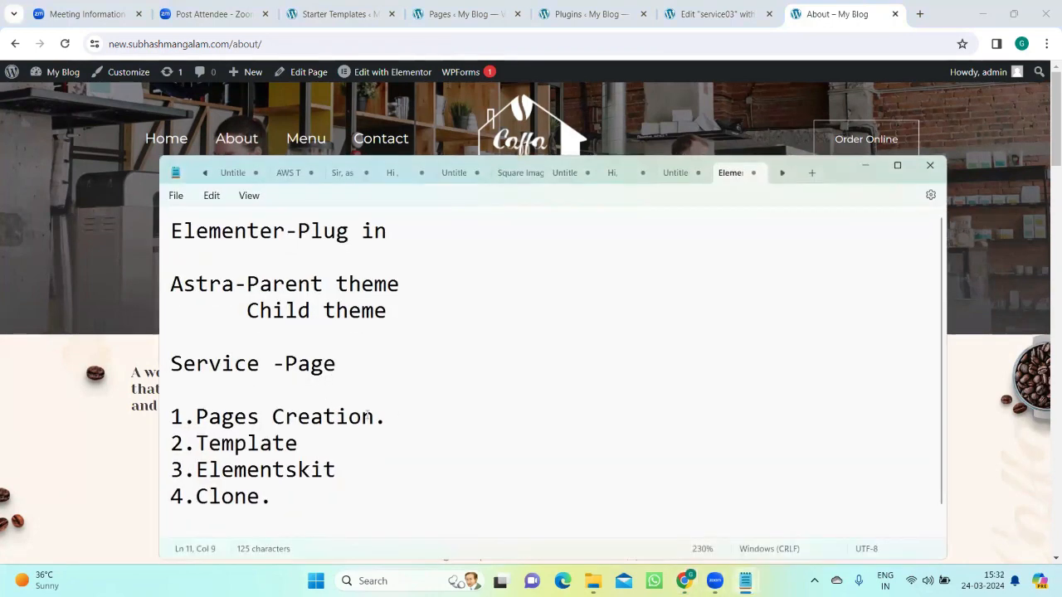
click(394, 420)
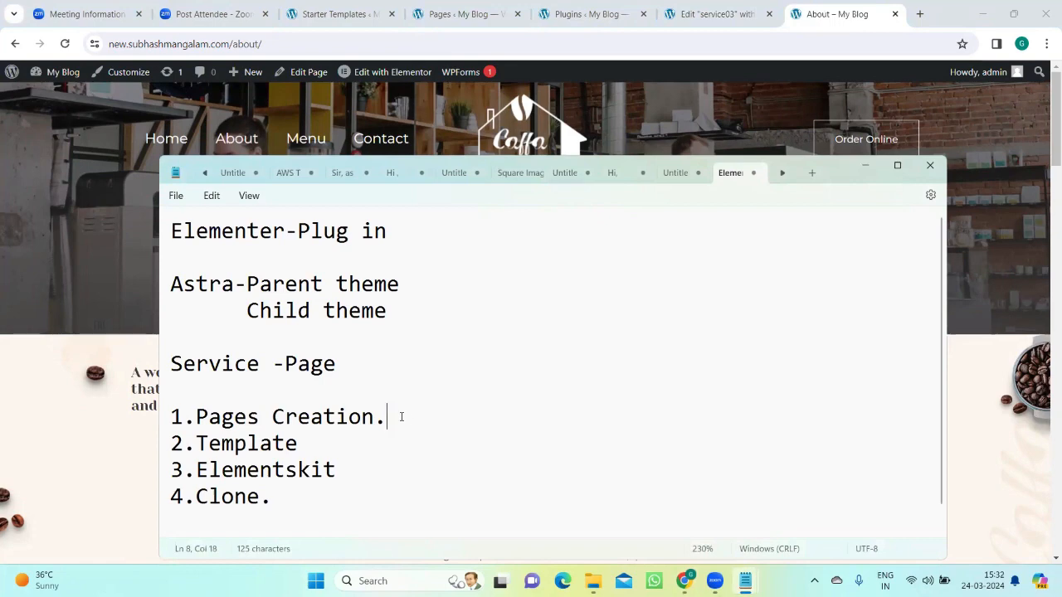
click(303, 443)
click(336, 472)
click(313, 499)
click(864, 165)
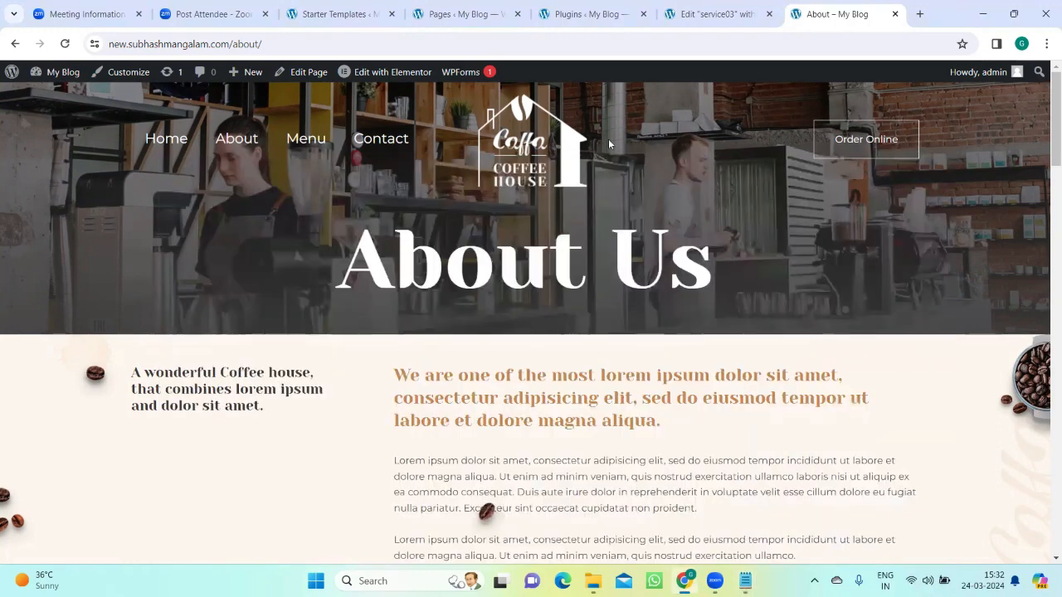
Step: Compare the service03 editor with the live About page's header and open Elementor's main settings menu
click(713, 15)
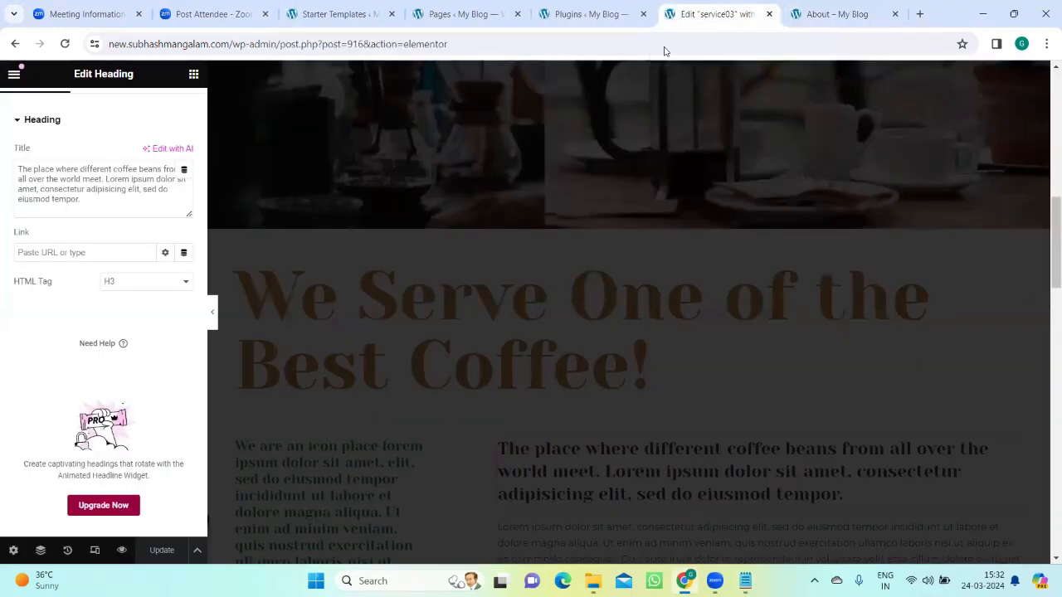
click(836, 11)
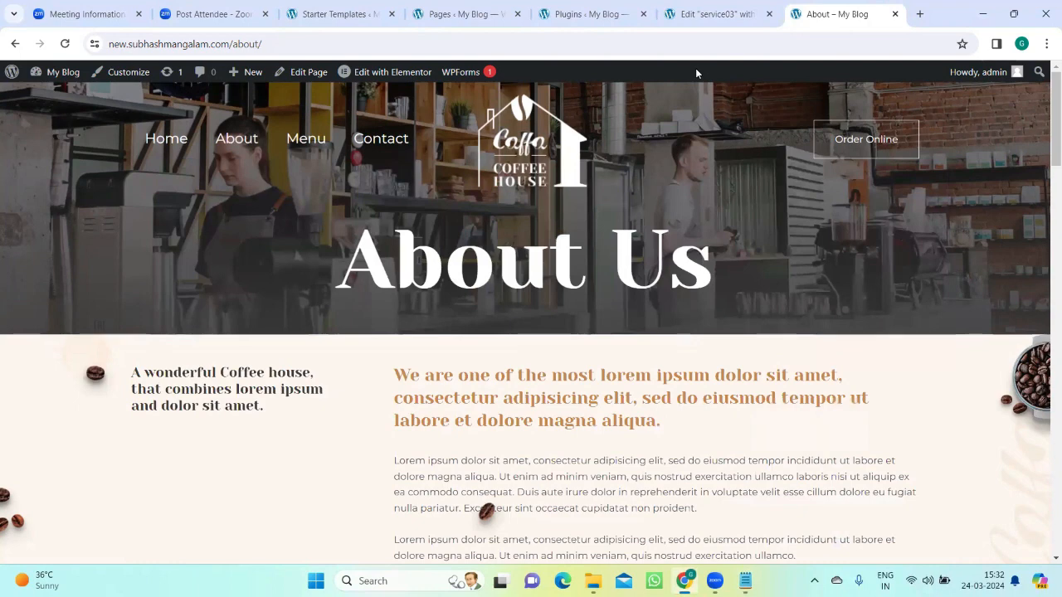
click(714, 11)
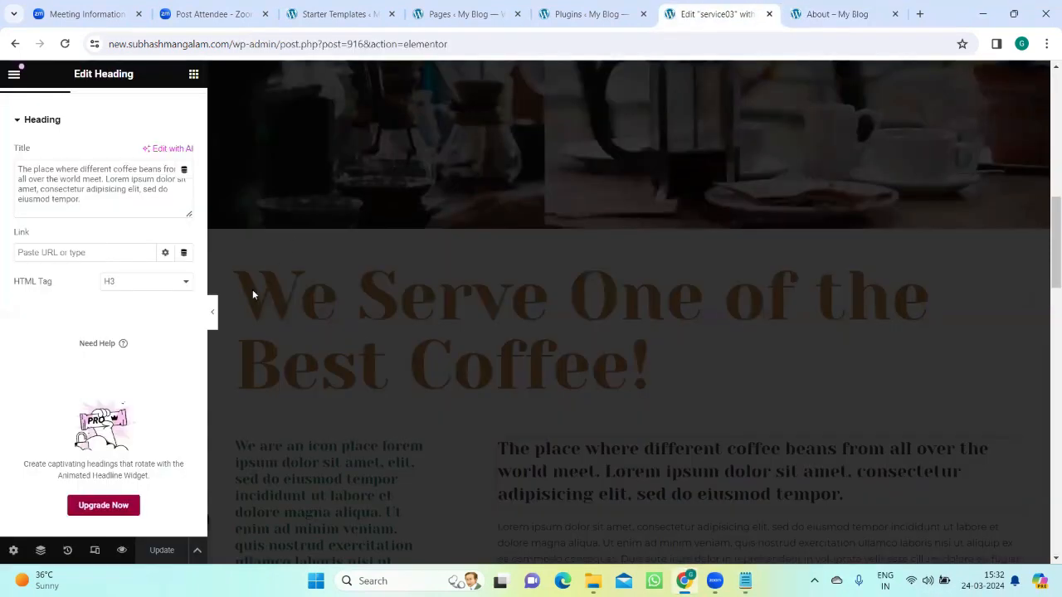
click(14, 75)
click(830, 13)
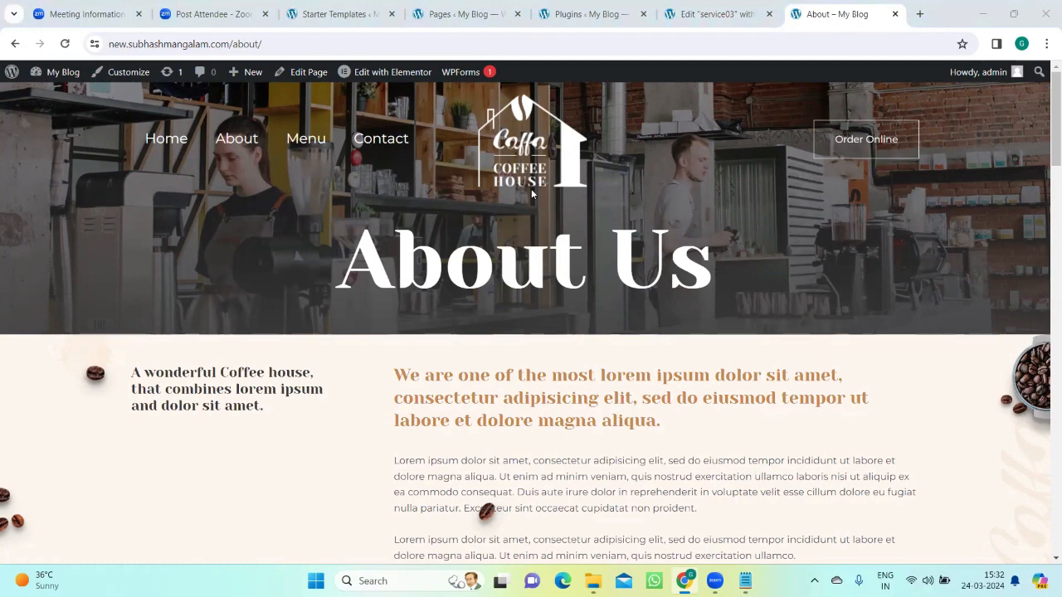
click(701, 6)
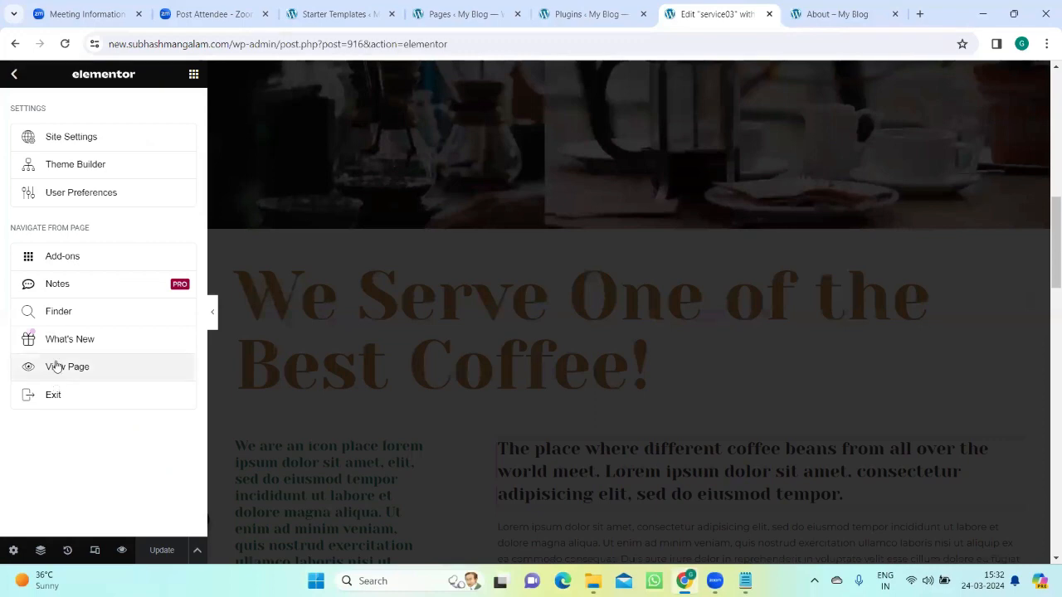
click(840, 8)
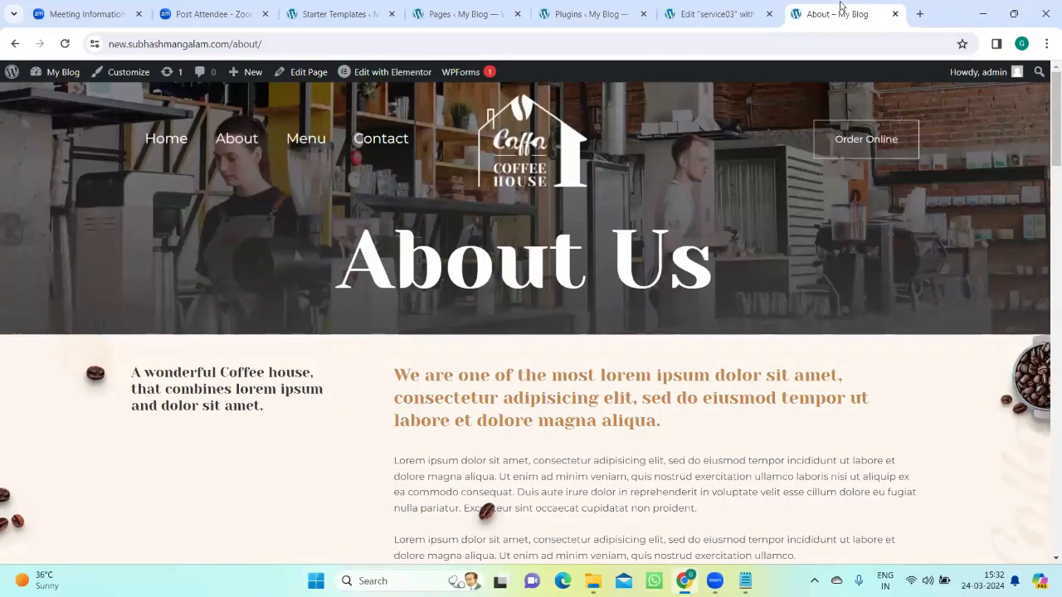
click(709, 15)
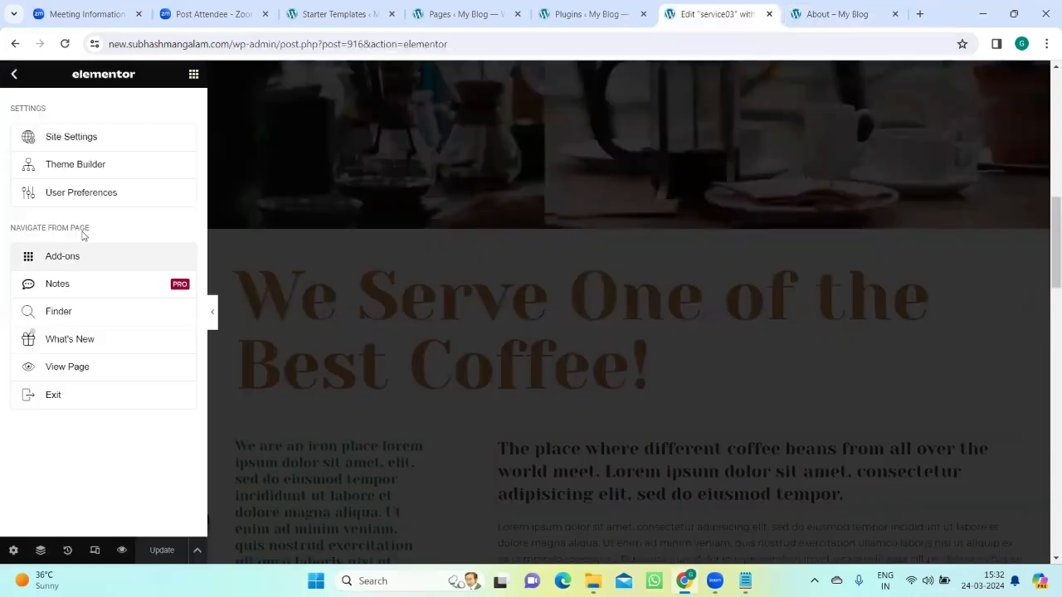
Step: Open the Site Identity settings and compare the site logo there with the logo on the live About page
click(85, 139)
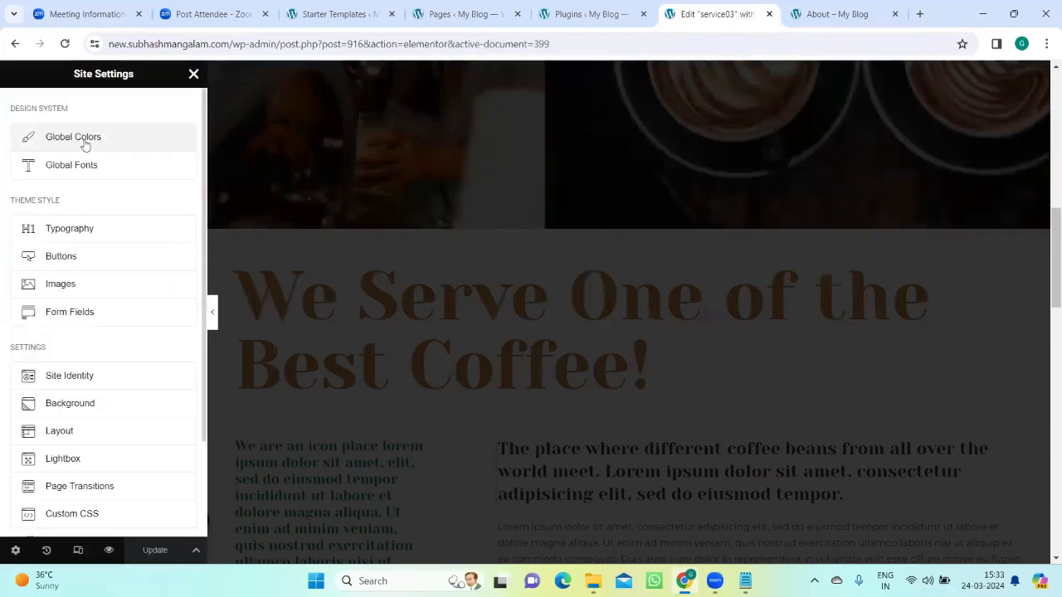
click(53, 376)
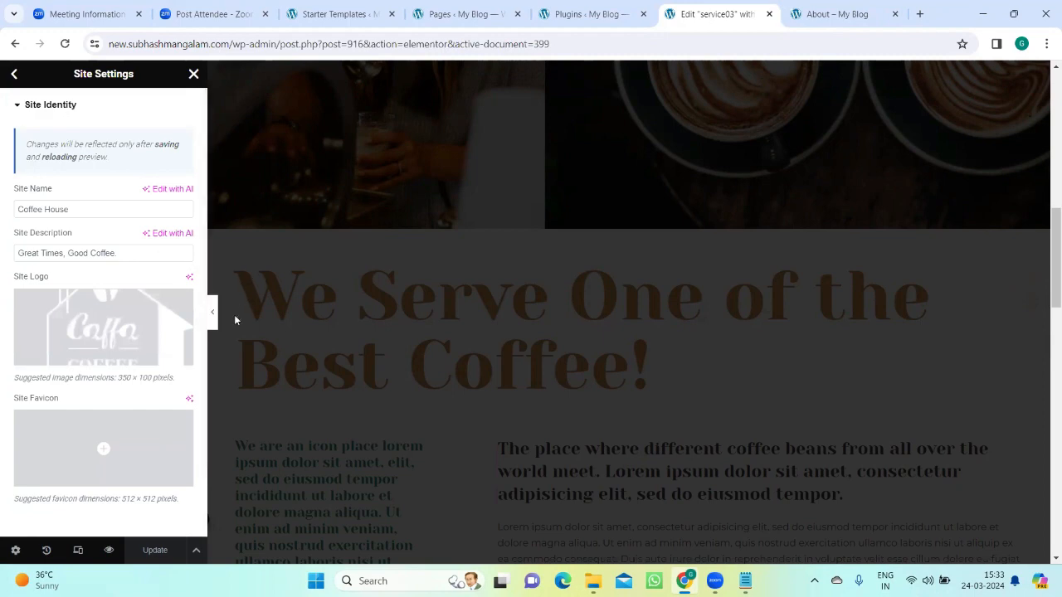
mouse_move(114, 320)
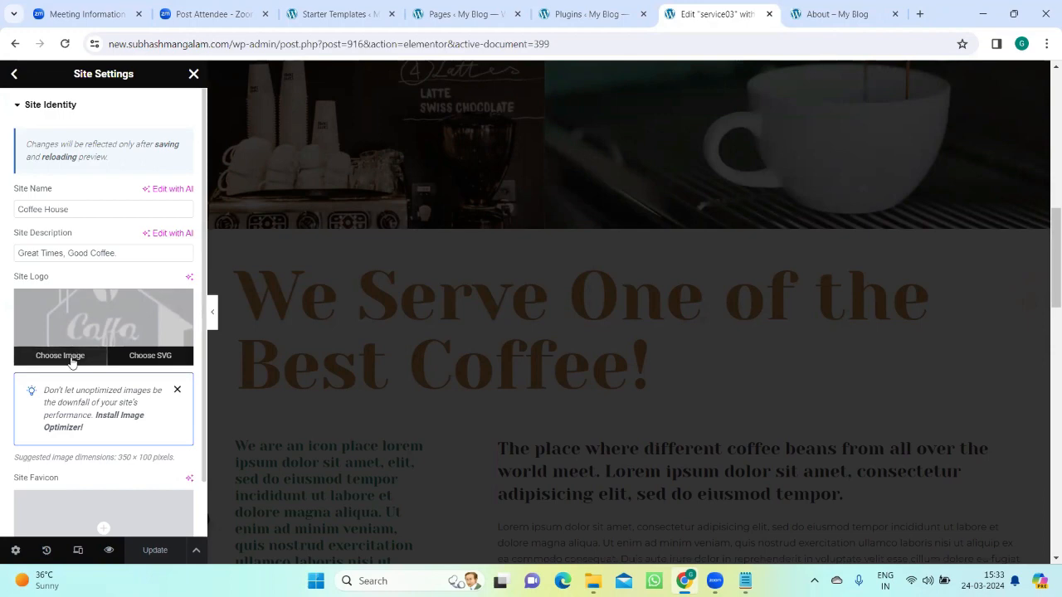
key(ctrl+Tab)
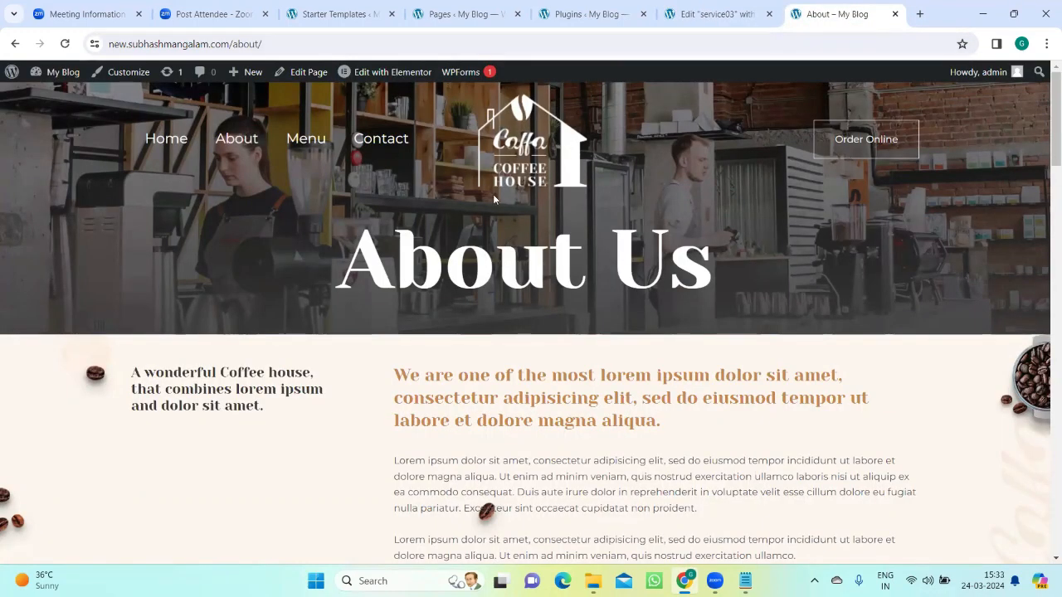
click(708, 14)
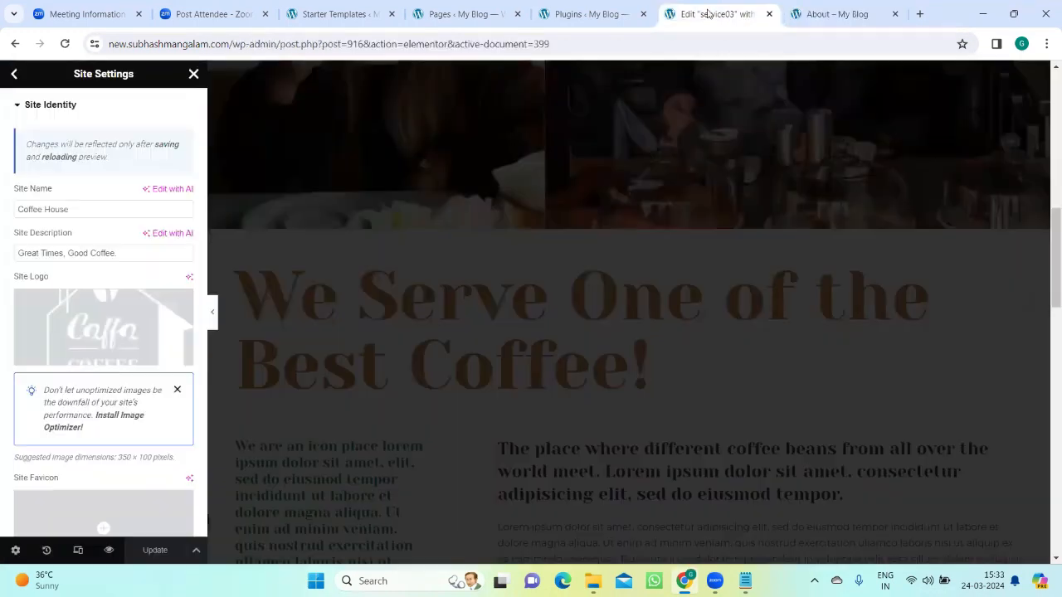
click(822, 5)
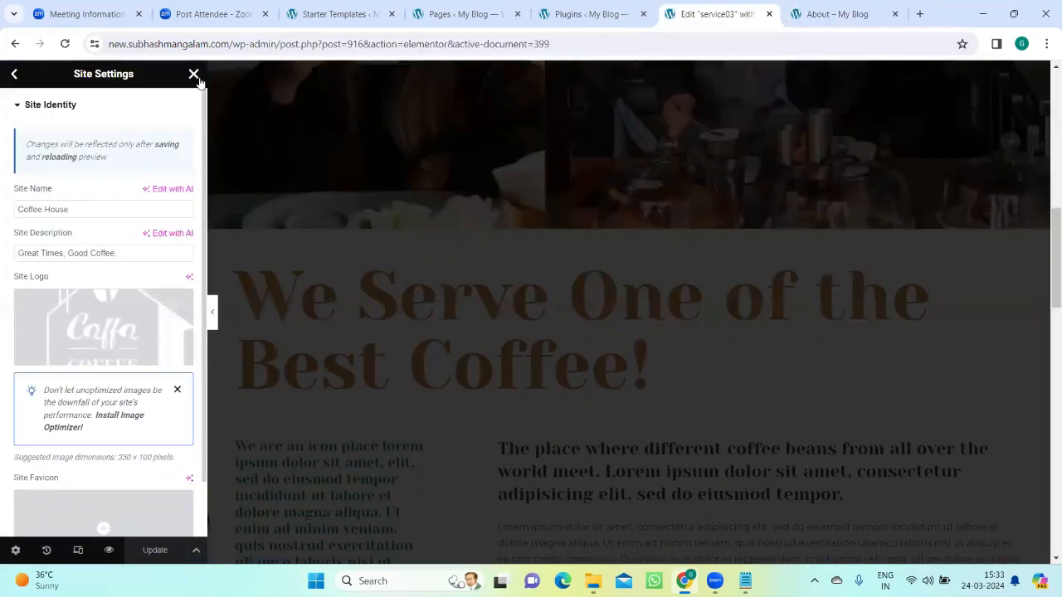
Step: Reopen the Site Identity settings, bring up the media picker for the site logo, and dismiss it without choosing an image
click(195, 77)
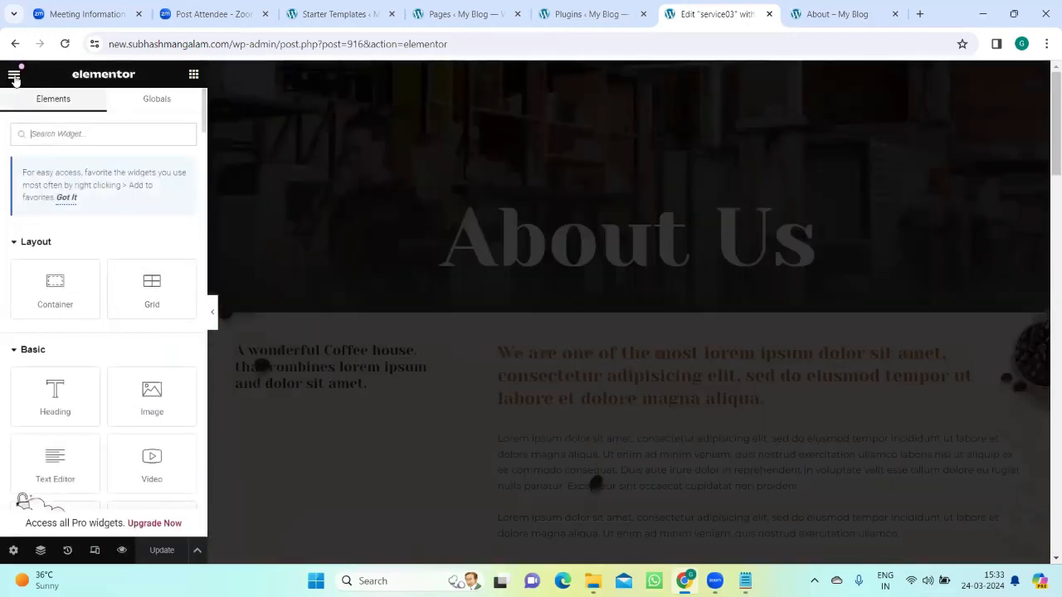
click(14, 76)
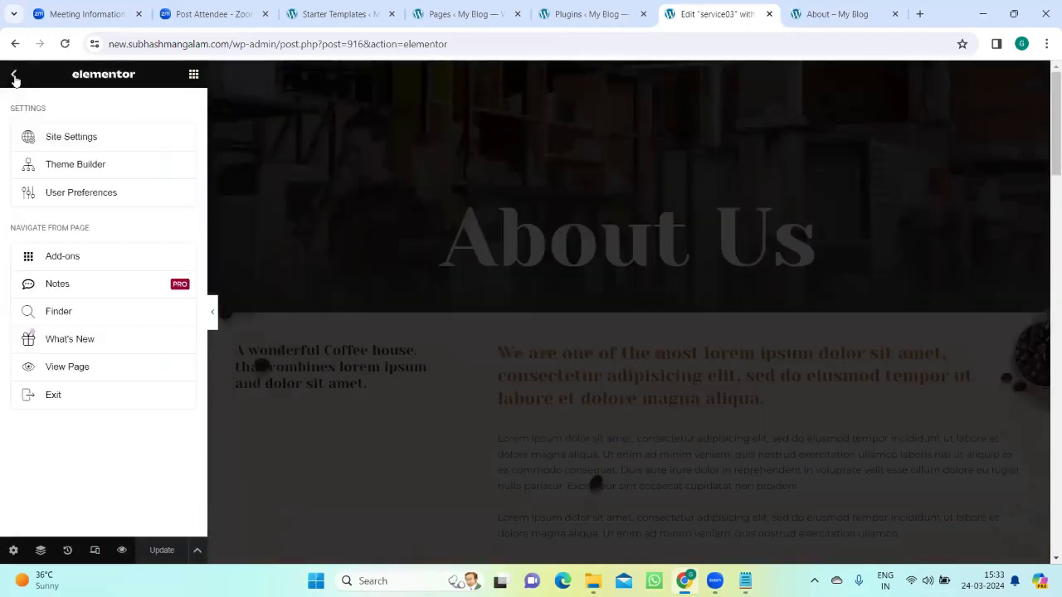
click(71, 138)
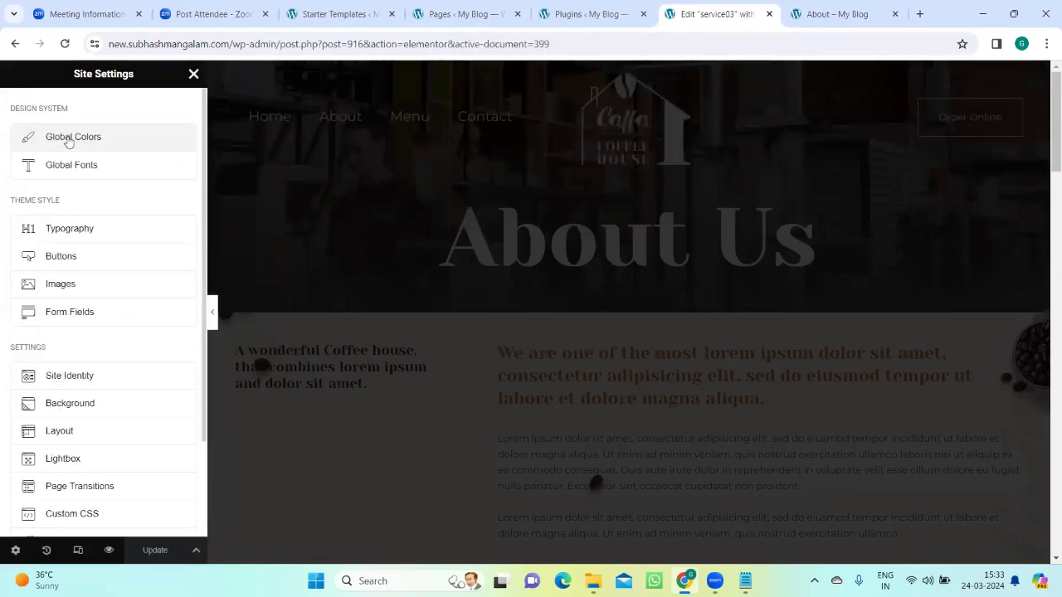
click(65, 378)
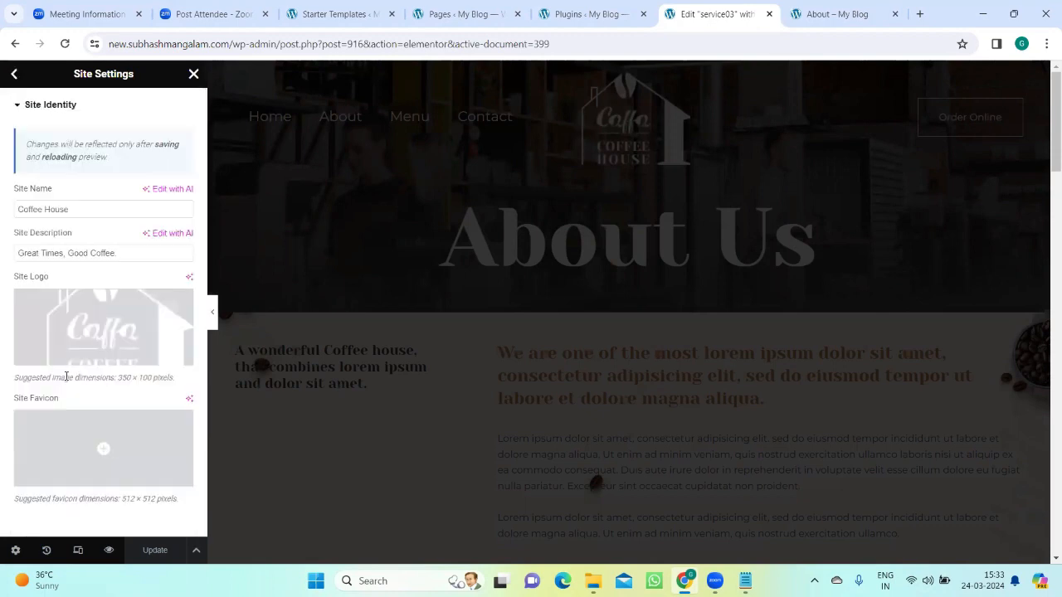
click(88, 315)
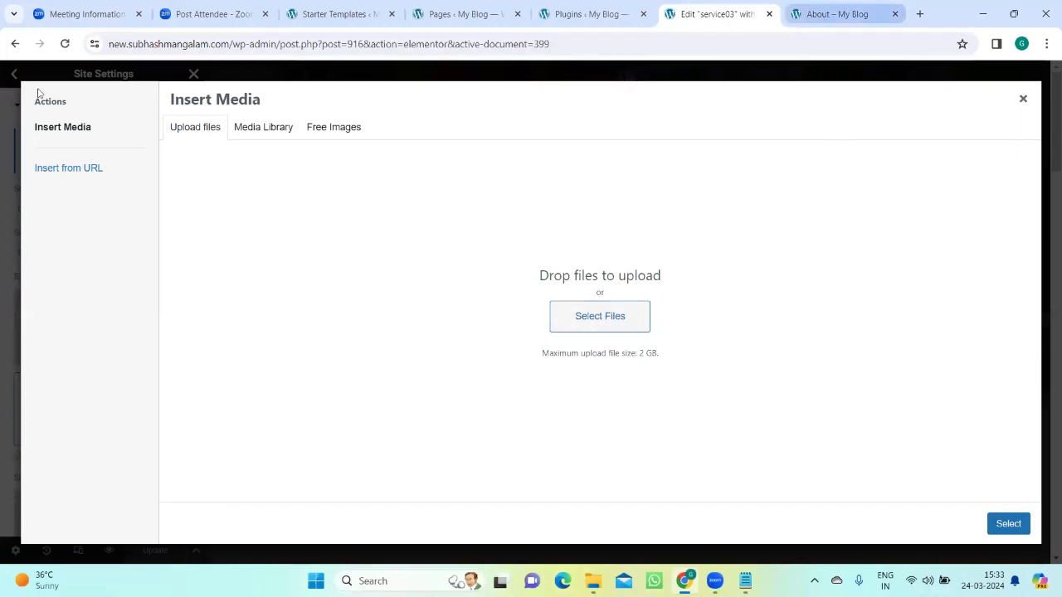
click(1024, 100)
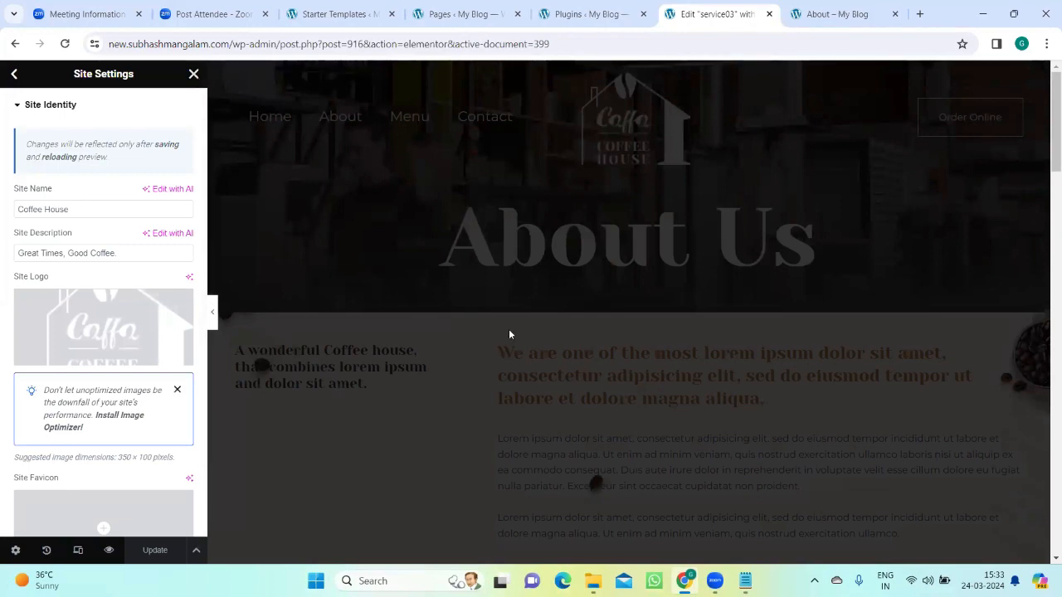
Step: Examine the live About page from its header to its footer
key(ctrl+Tab)
scroll(512, 336, down, 3)
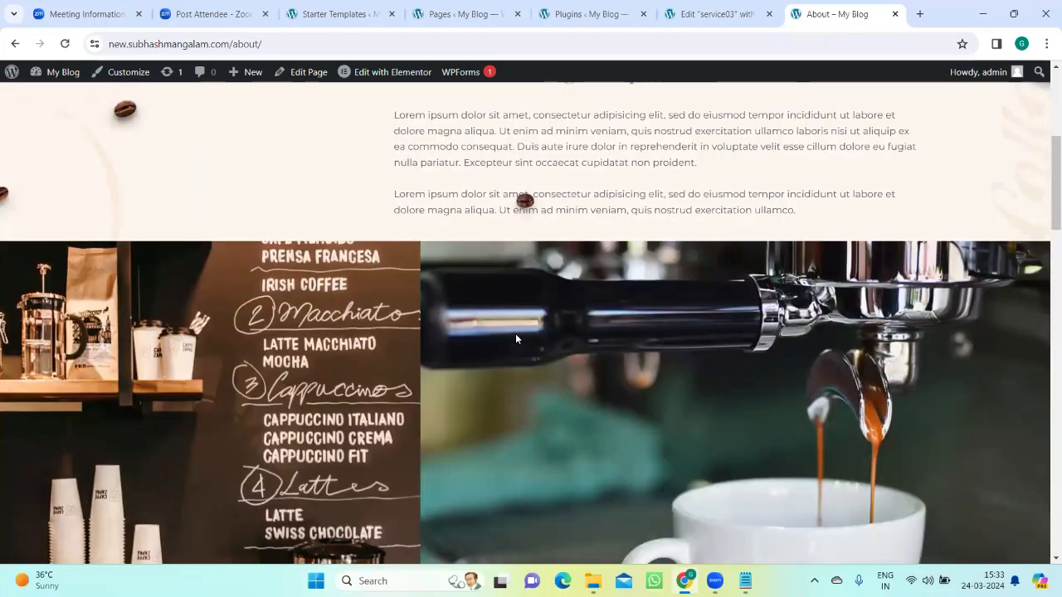
scroll(515, 338, down, 15)
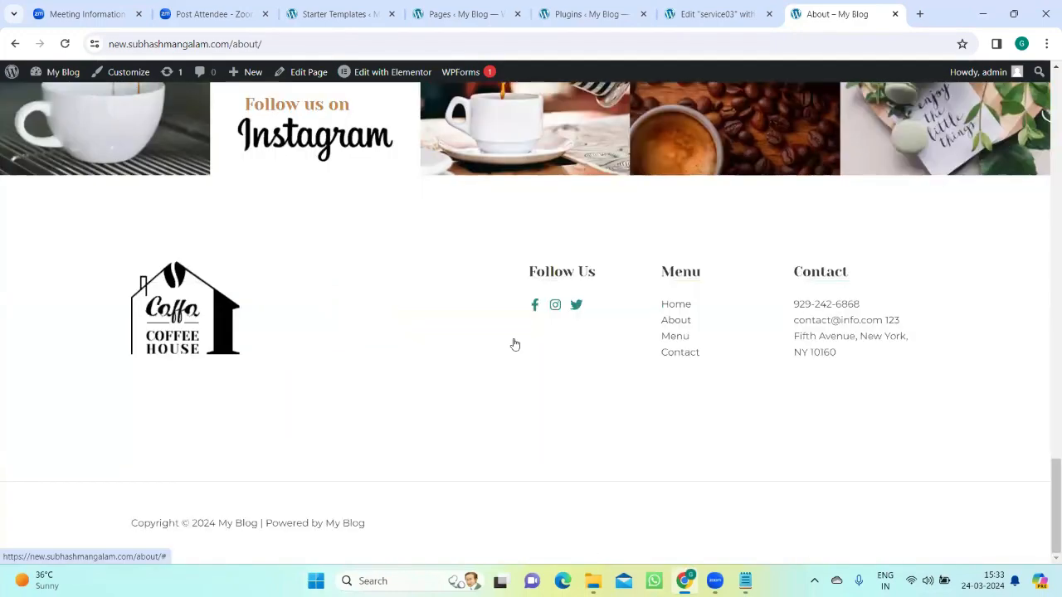
scroll(512, 341, up, 15)
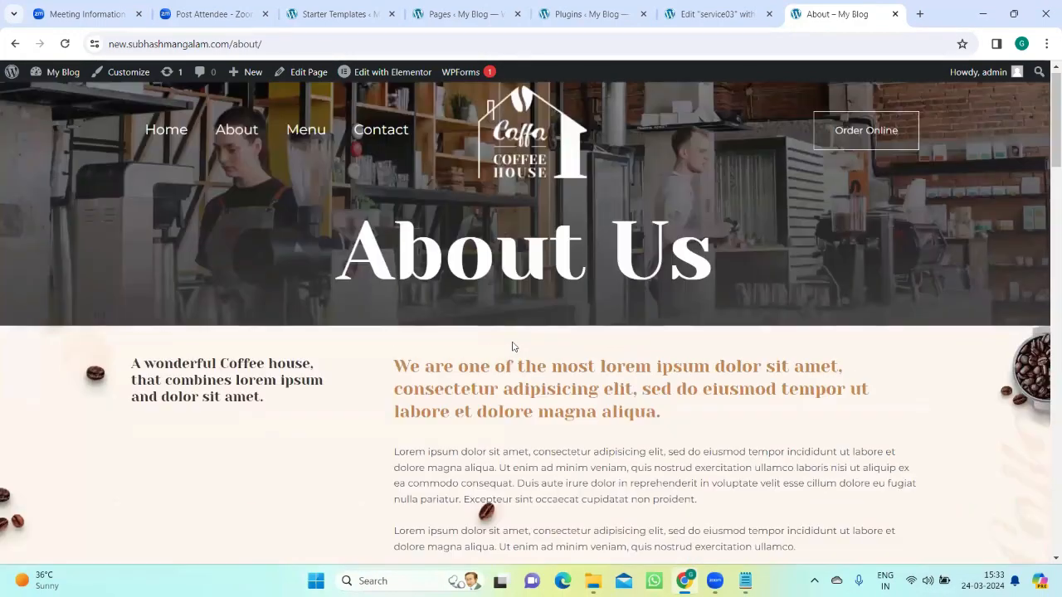
Step: Open the live Home page and examine its header, content sections and footer
click(179, 141)
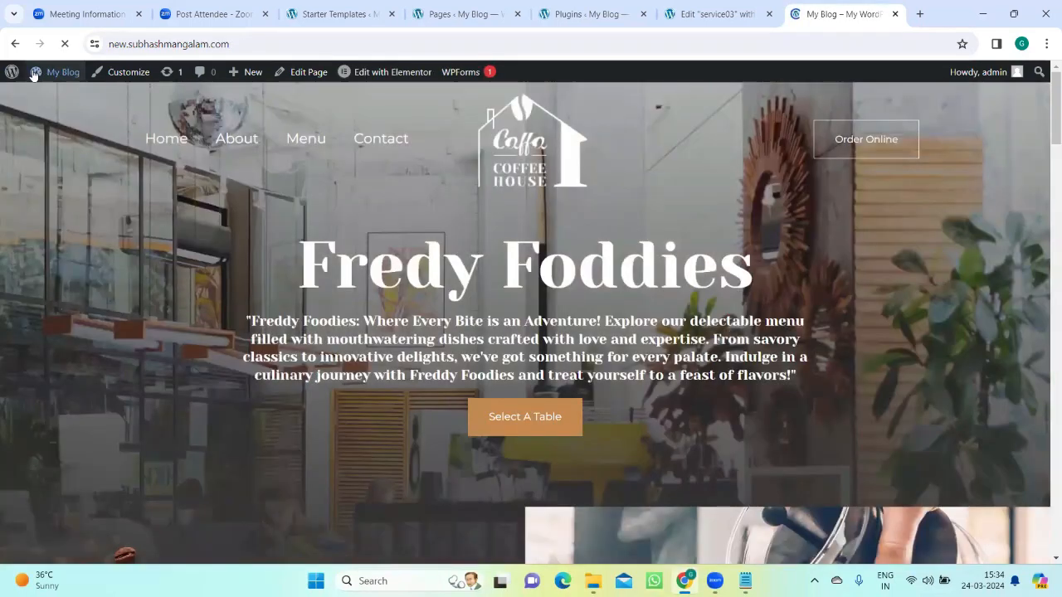
scroll(522, 258, down, 15)
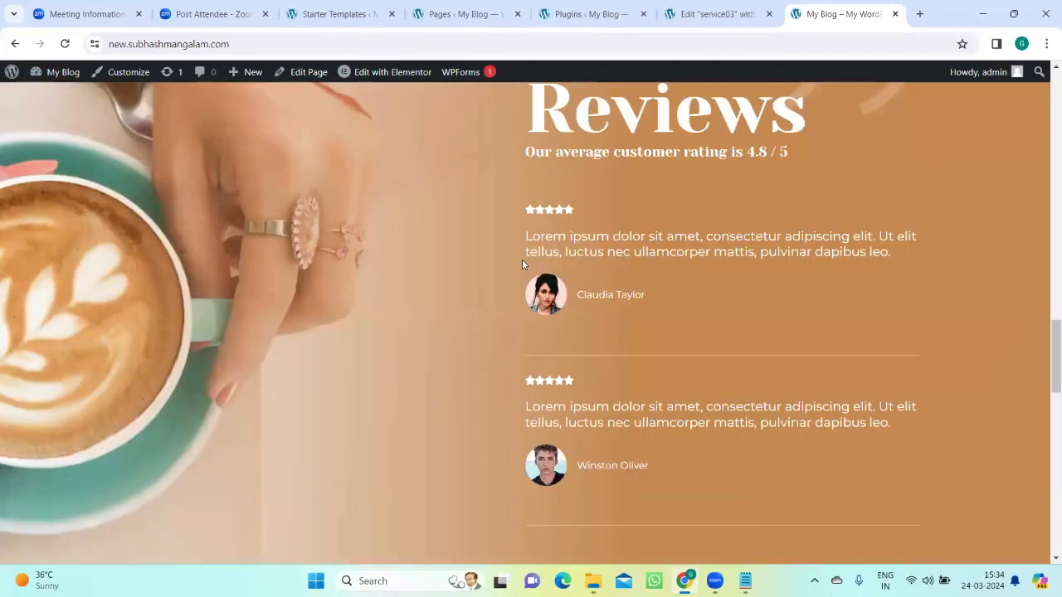
scroll(522, 259, up, 15)
scroll(572, 351, down, 20)
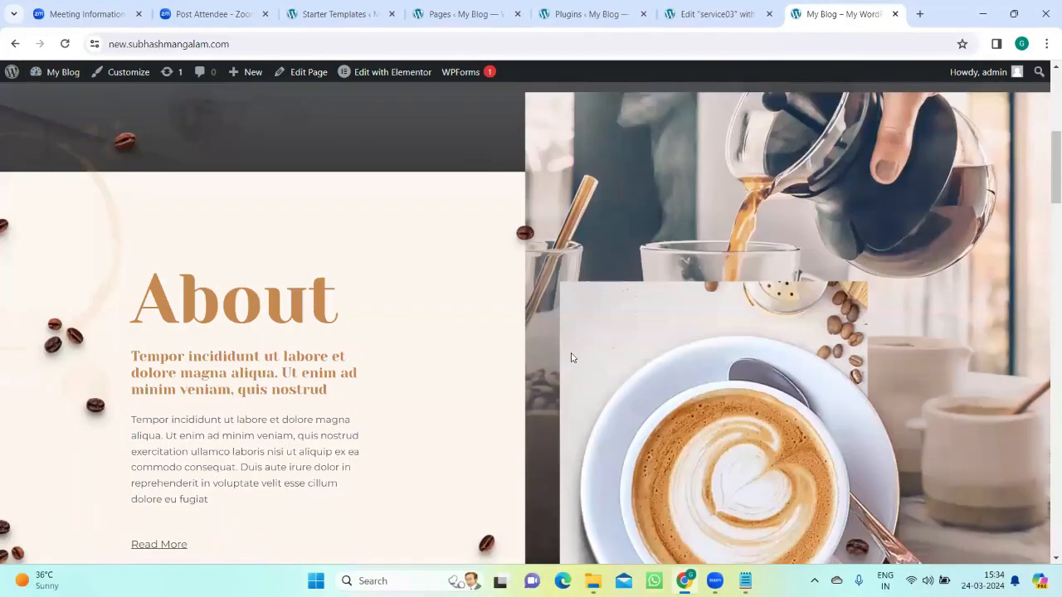
scroll(571, 363, down, 8)
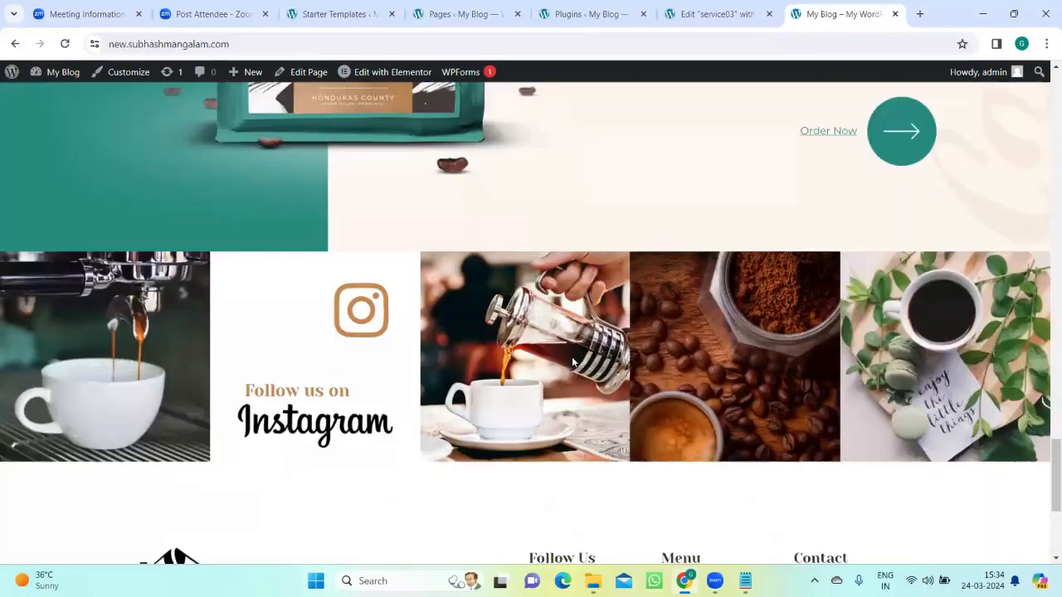
scroll(572, 363, up, 3)
scroll(571, 365, down, 3)
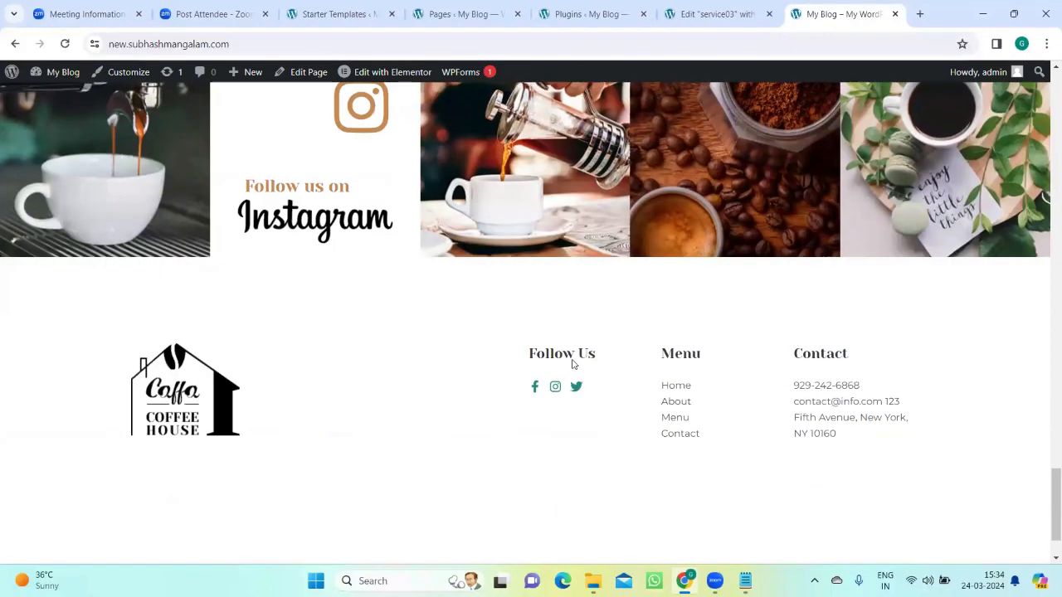
scroll(571, 362, up, 15)
scroll(509, 228, up, 5)
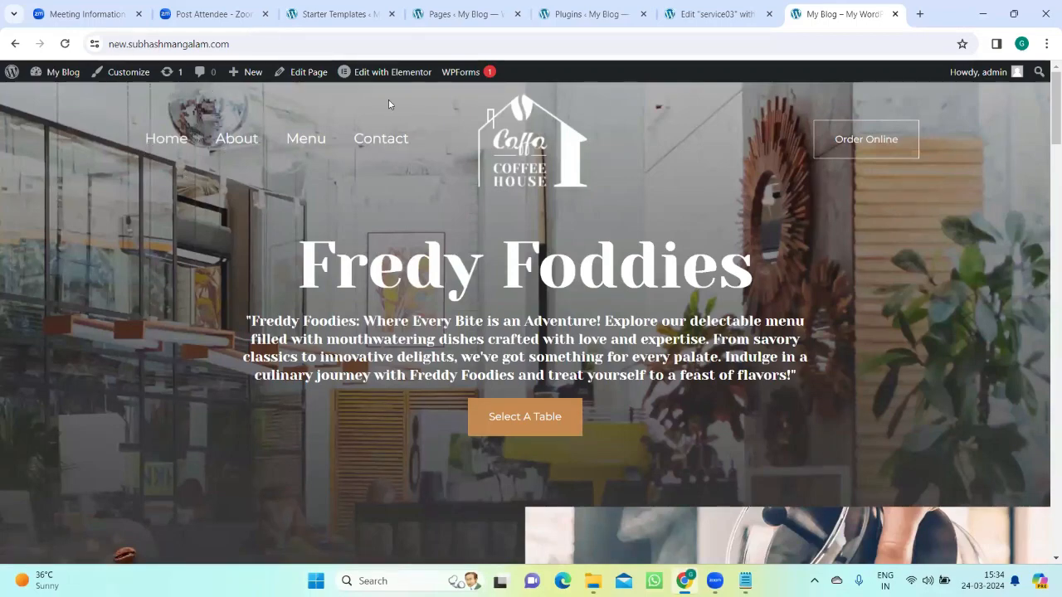
scroll(606, 303, down, 10)
scroll(608, 324, down, 12)
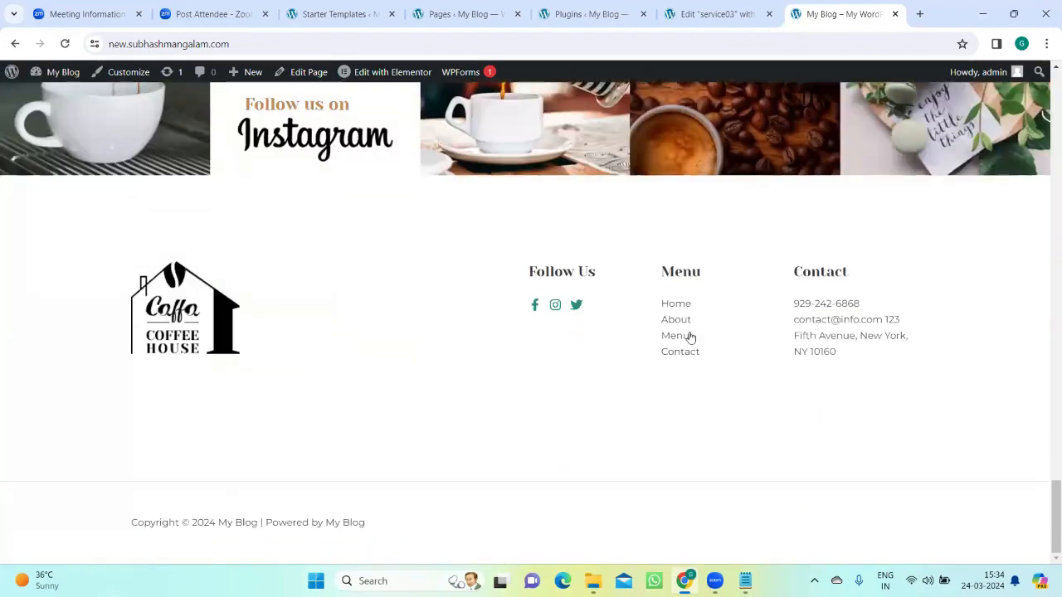
Step: Open the live Menu page from the footer link and examine its coffee list and header
click(676, 336)
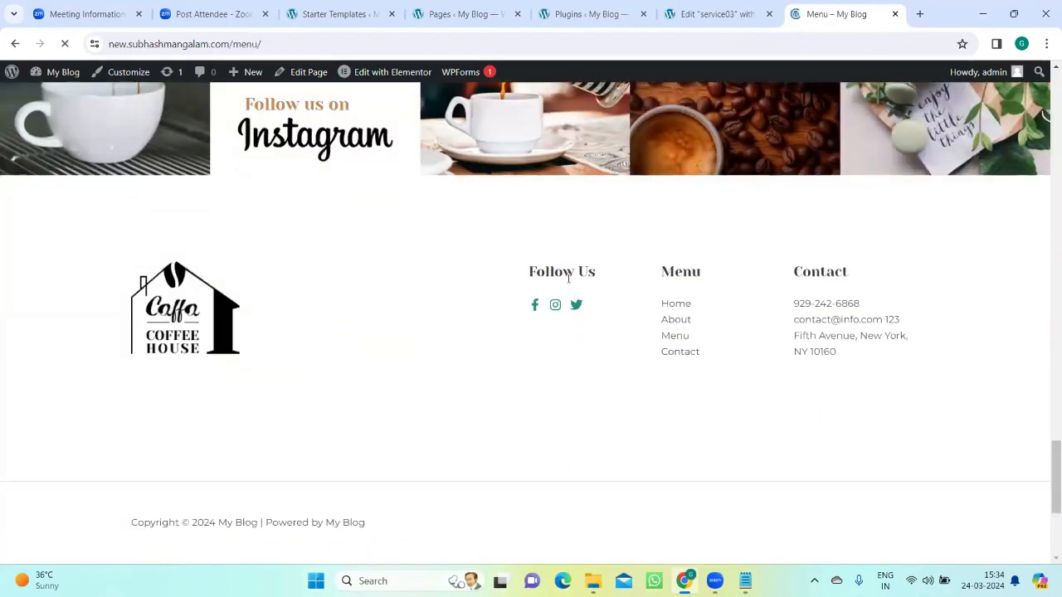
scroll(573, 332, down, 5)
scroll(574, 334, up, 2)
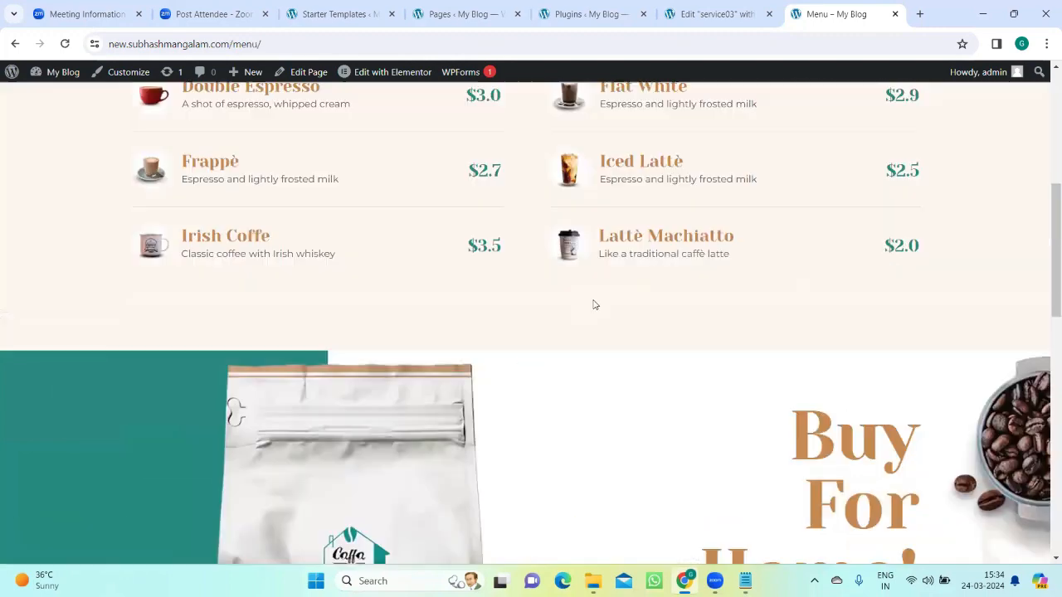
click(627, 248)
scroll(503, 338, down, 4)
scroll(501, 338, up, 5)
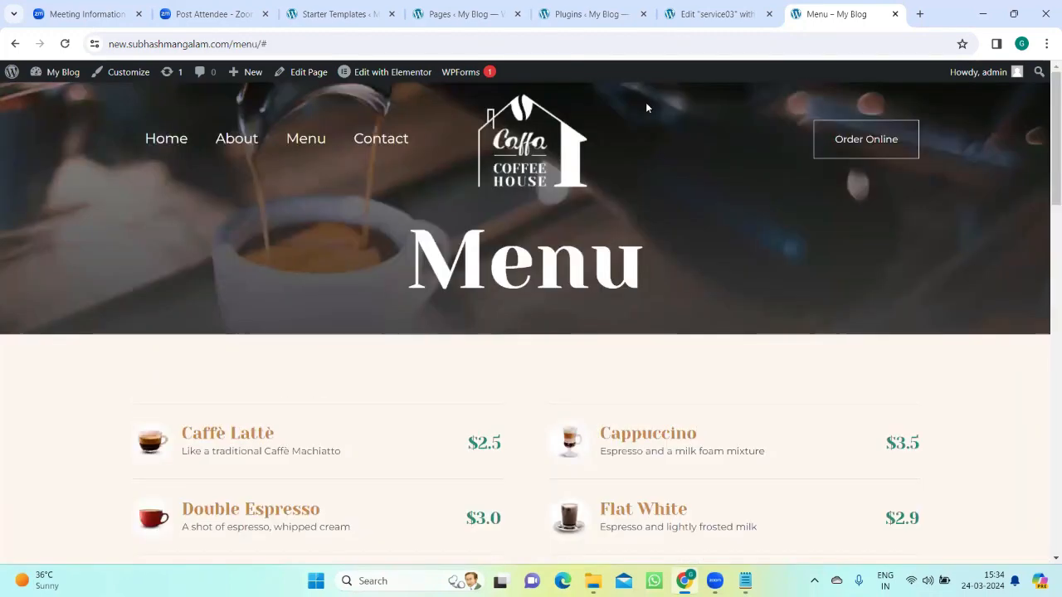
Step: Close the site settings in the service03 editor and check the live Menu page's header
click(699, 10)
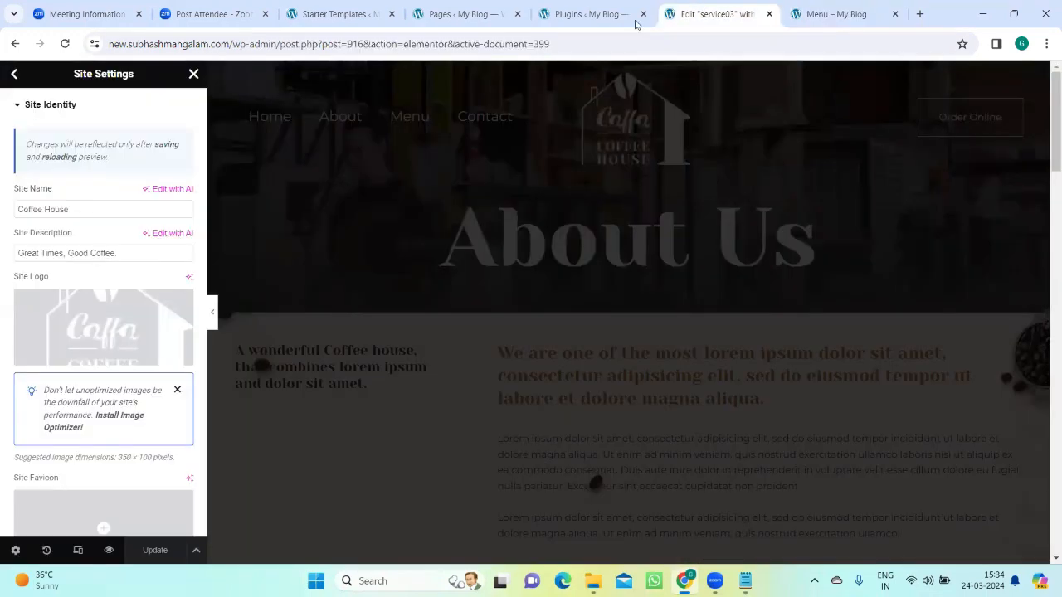
click(193, 74)
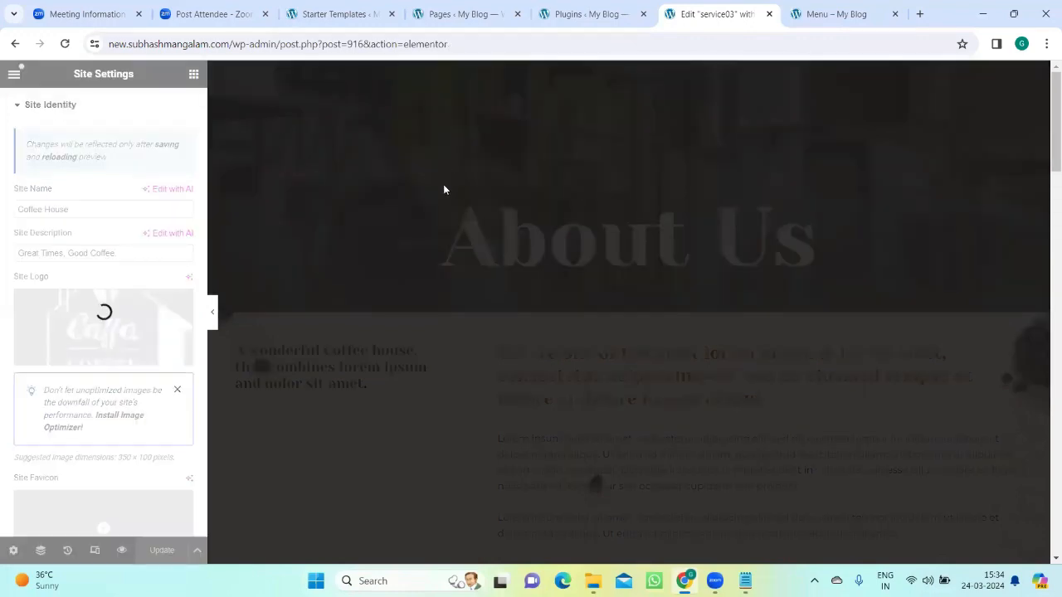
key(ctrl+Tab)
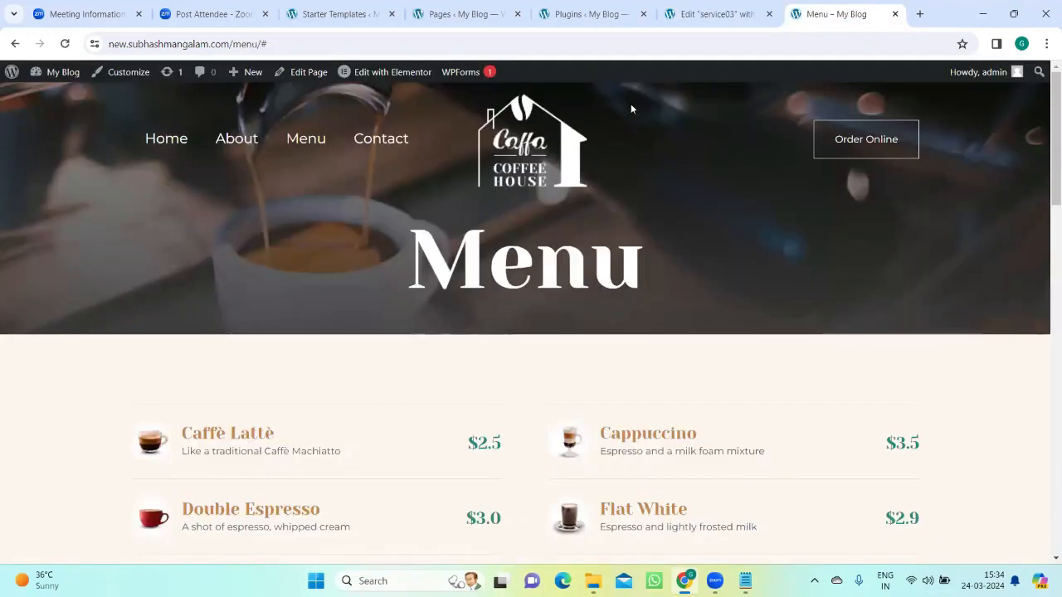
Step: Return to the service03 editor, open an add-section area below the About Us banner, and select the About Us heading
click(698, 15)
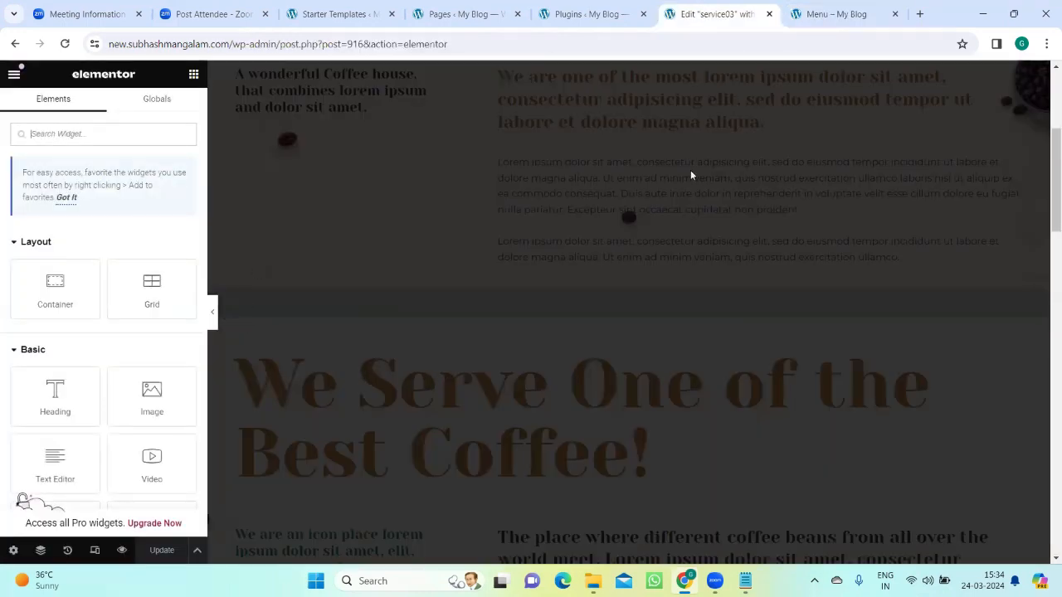
scroll(574, 318, down, 10)
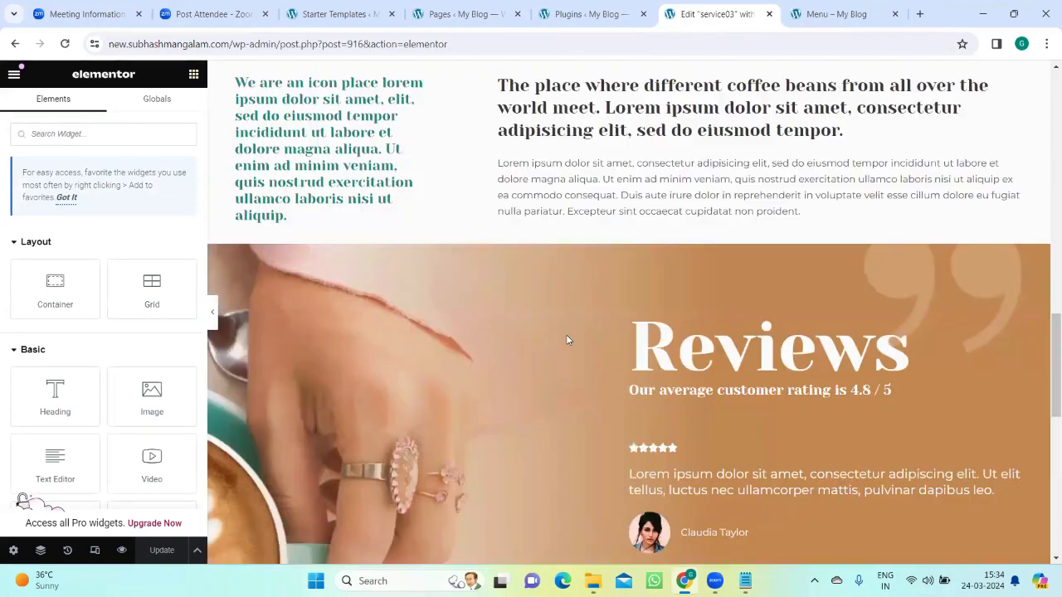
scroll(581, 346, down, 10)
scroll(586, 340, up, 20)
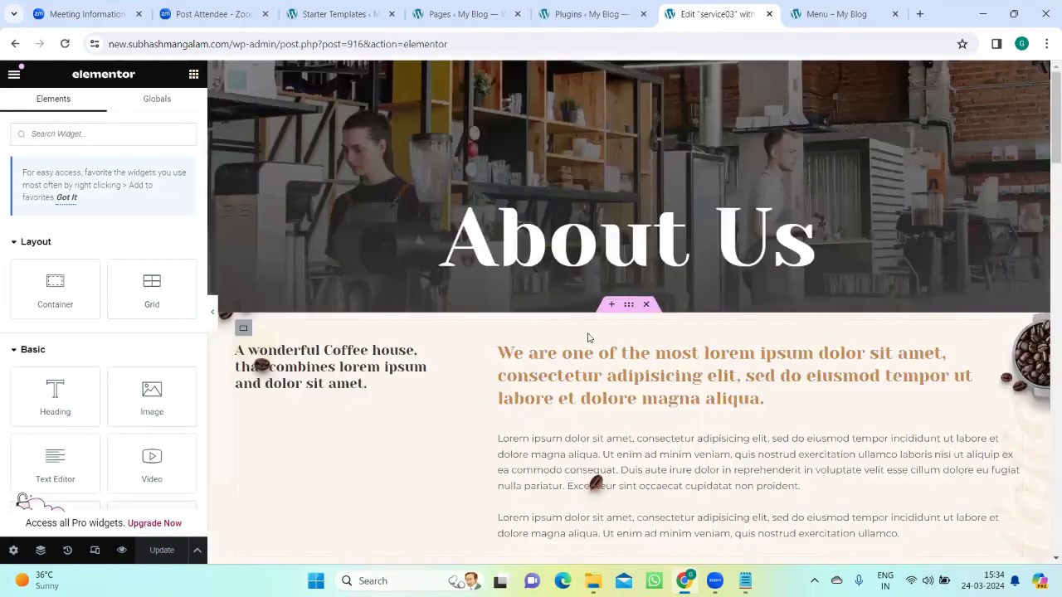
click(610, 304)
click(616, 264)
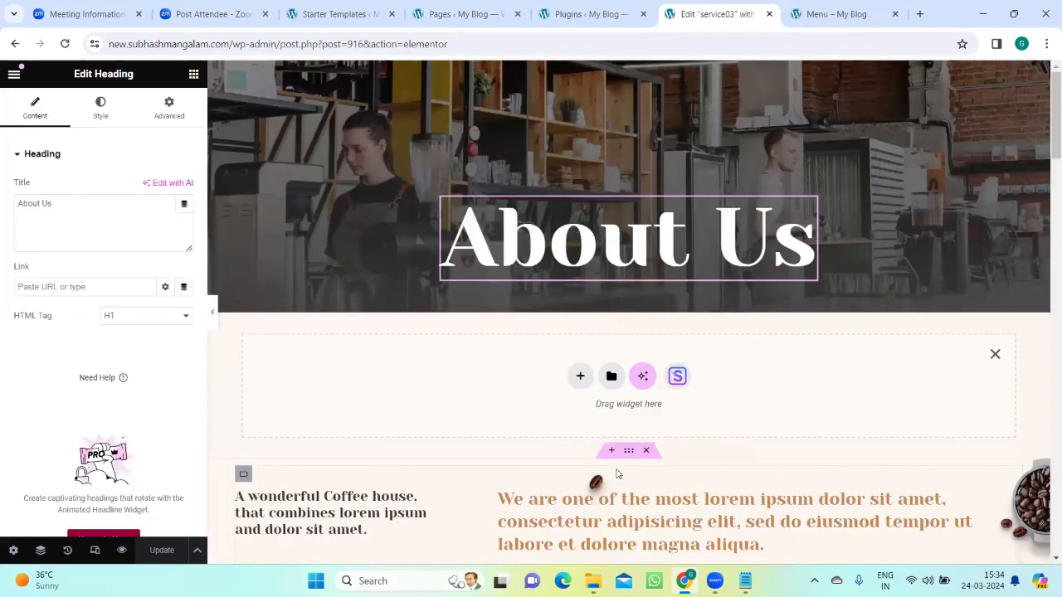
Step: Preview an image from the service03 image carousel, close the preview, and examine the page down to the footer
scroll(619, 471, down, 6)
click(622, 427)
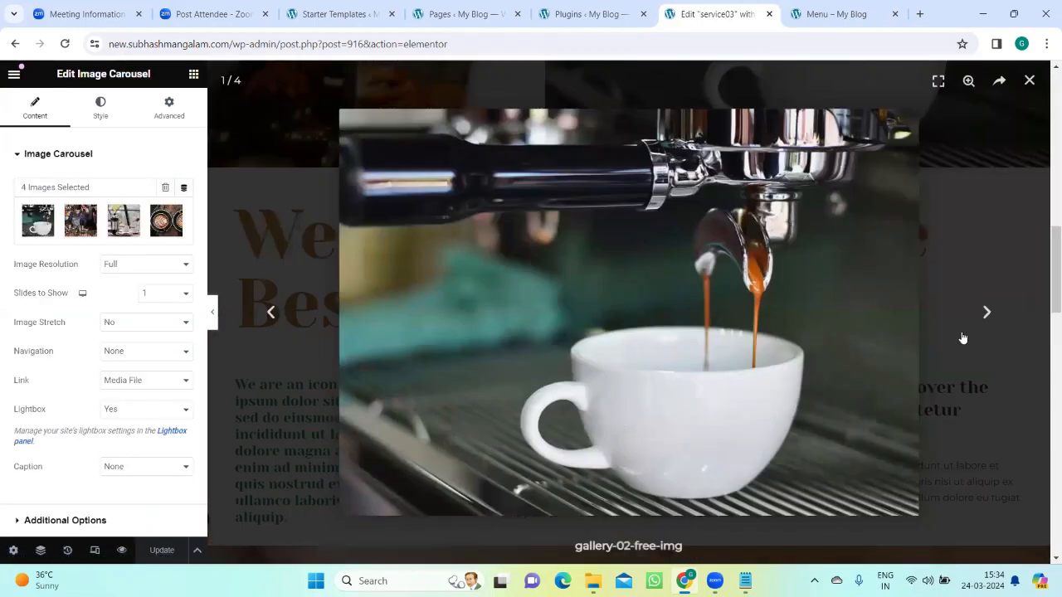
click(1029, 81)
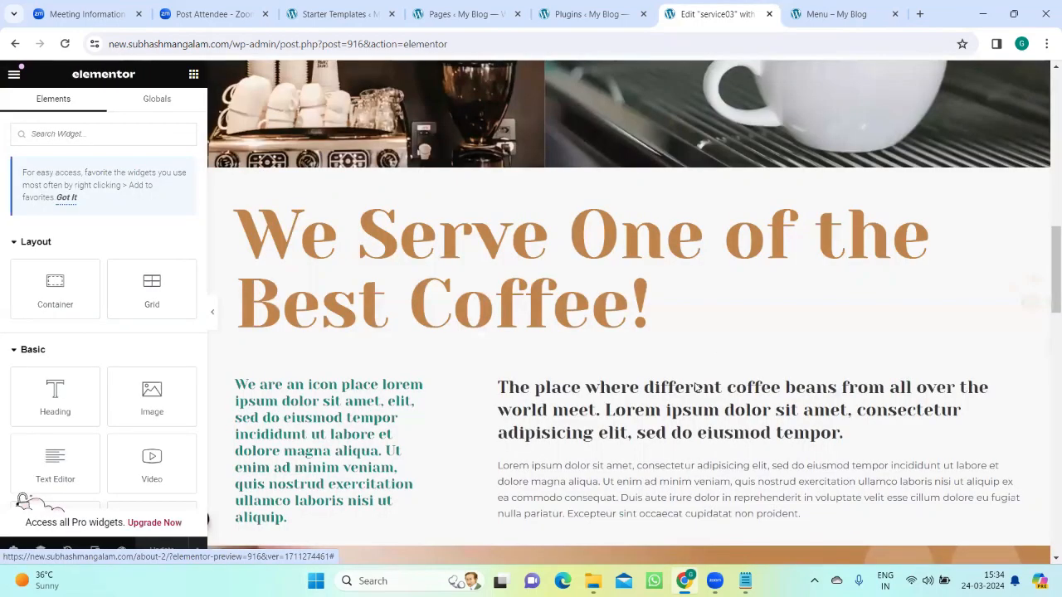
scroll(691, 384, down, 6)
scroll(691, 384, down, 5)
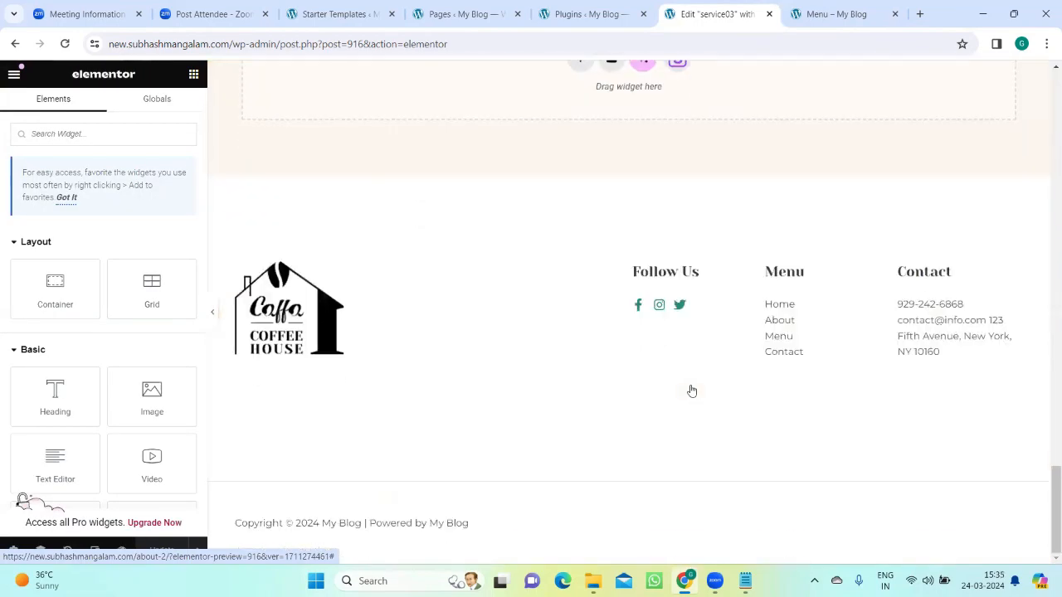
scroll(550, 324, up, 15)
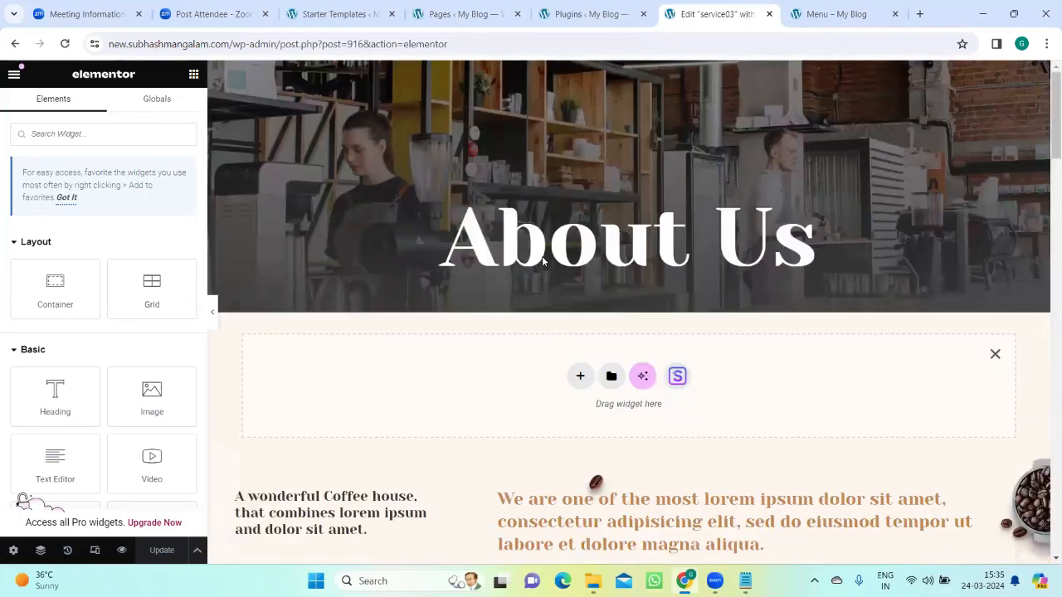
Step: Inspect the About Us heading, the intro heading and paragraph, and an enlarged carousel image as editable elements
click(557, 221)
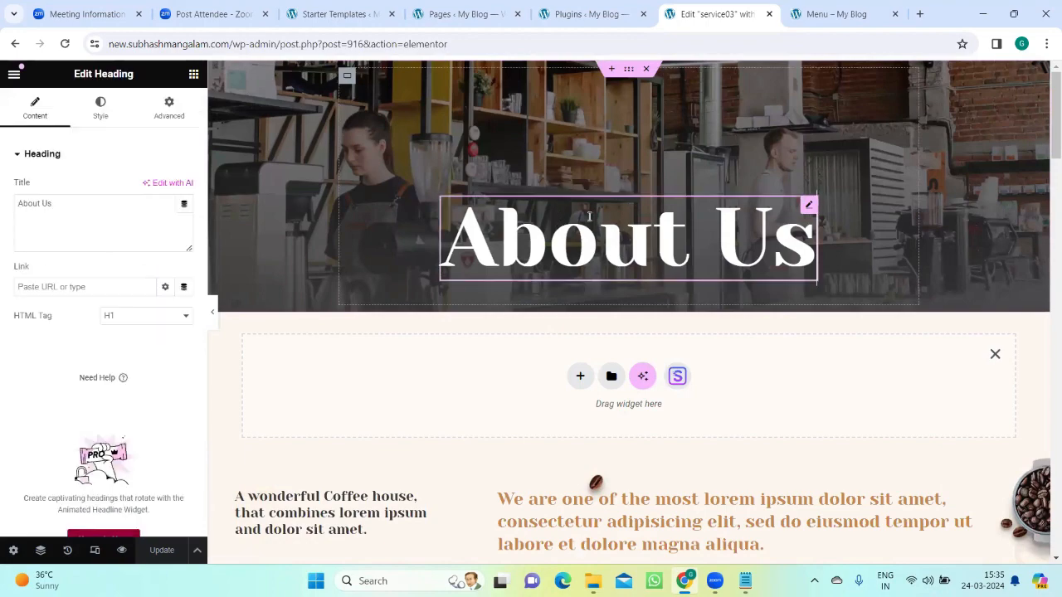
scroll(697, 283, down, 3)
click(667, 274)
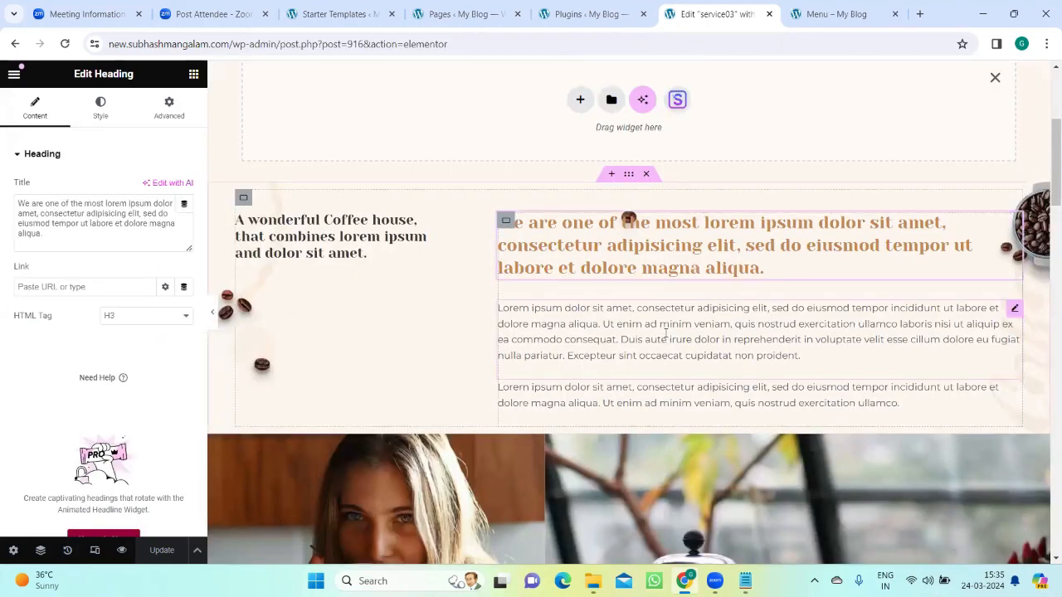
click(663, 333)
scroll(656, 323, down, 3)
click(656, 323)
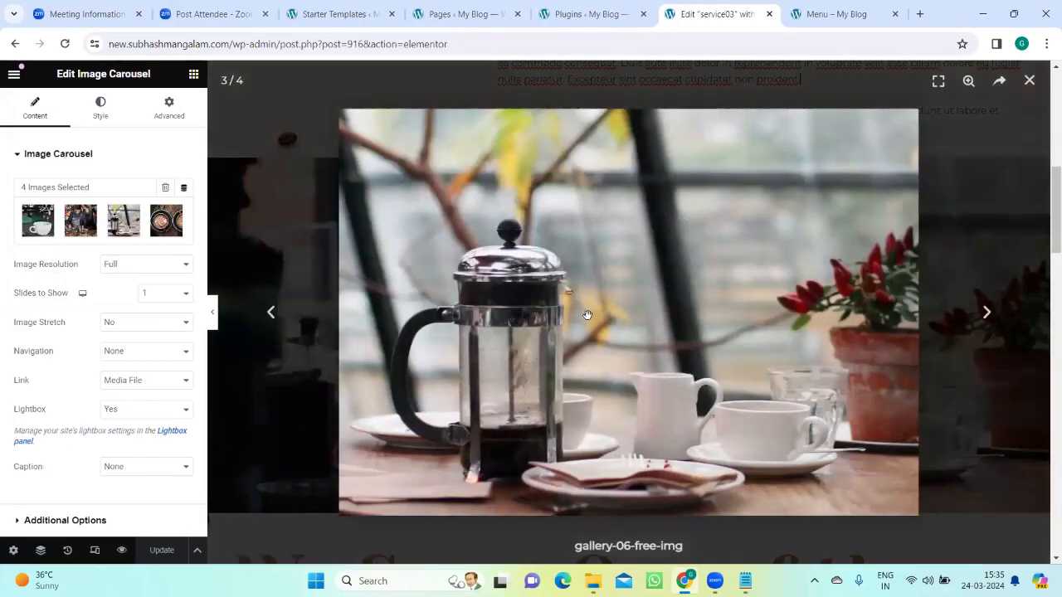
click(1031, 91)
Step: Examine the Reviews section and the Instagram image row further down the service03 page
scroll(750, 380, down, 10)
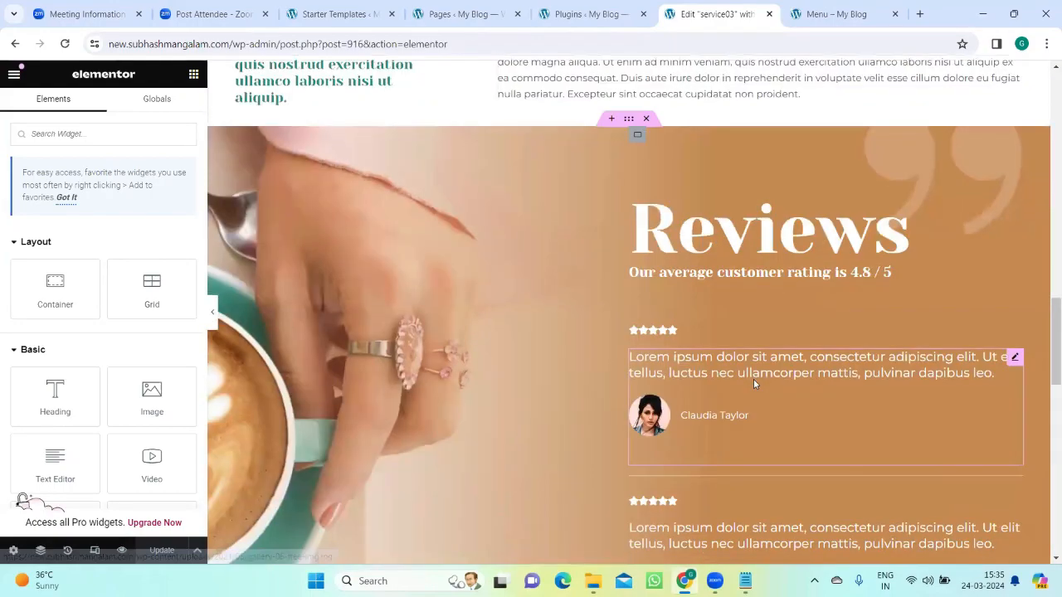
scroll(743, 377, down, 2)
scroll(734, 375, up, 3)
scroll(718, 374, down, 4)
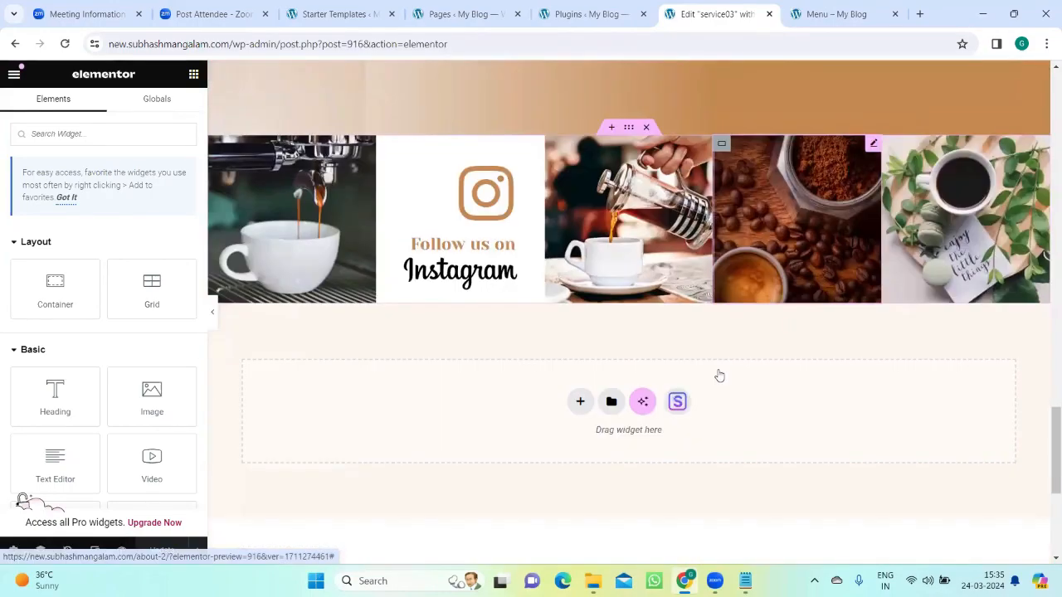
Step: Select the coffee-bean image in the Instagram image row to view its editing settings
scroll(718, 373, down, 2)
scroll(744, 301, up, 5)
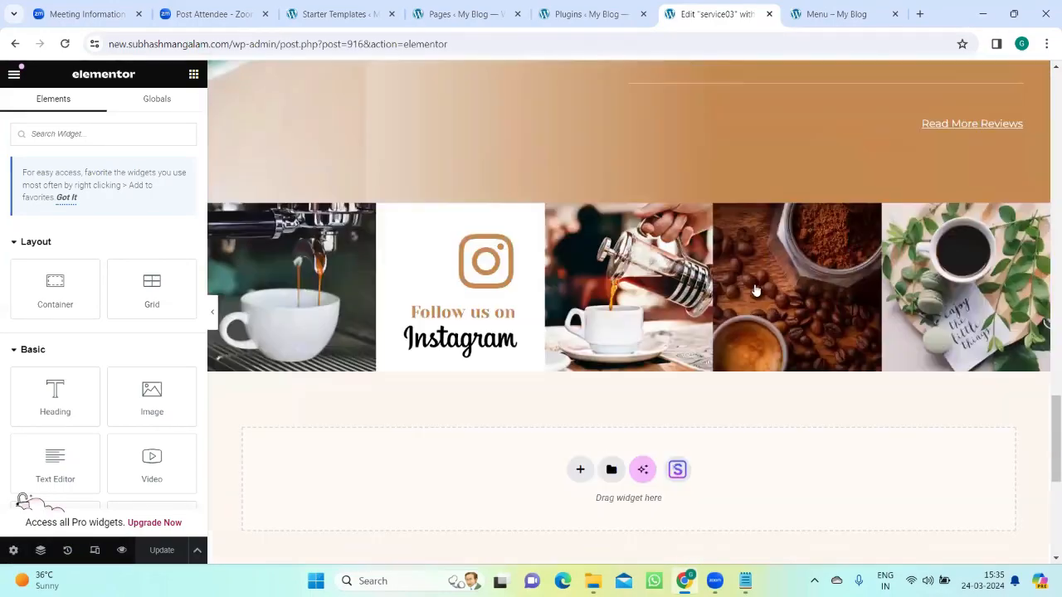
click(760, 285)
Step: Check whether the footer's social icons, Menu heading and contact details can be selected for editing like the page content above
scroll(606, 353, down, 5)
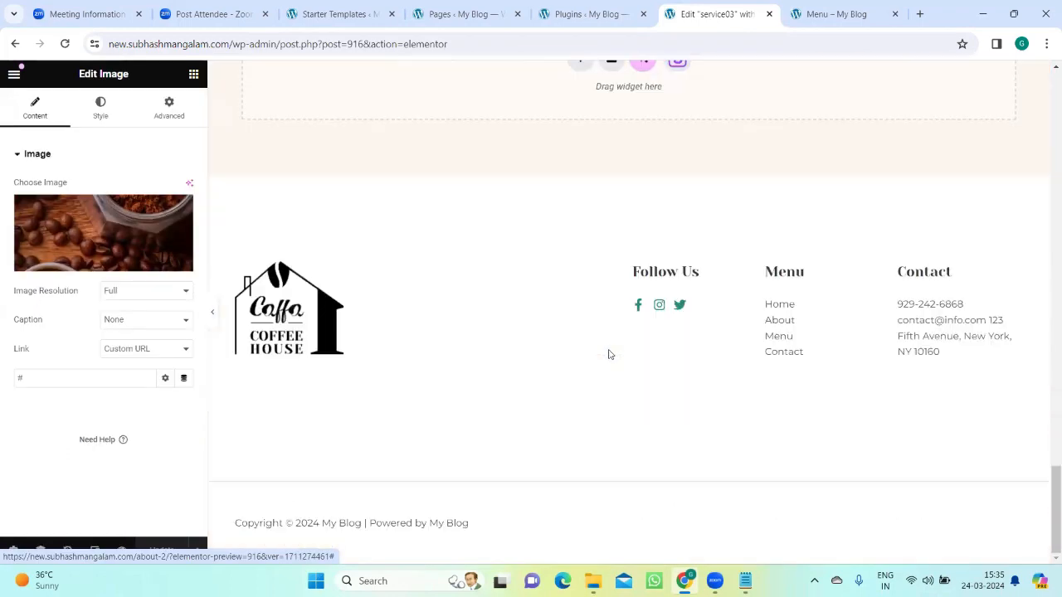
click(682, 303)
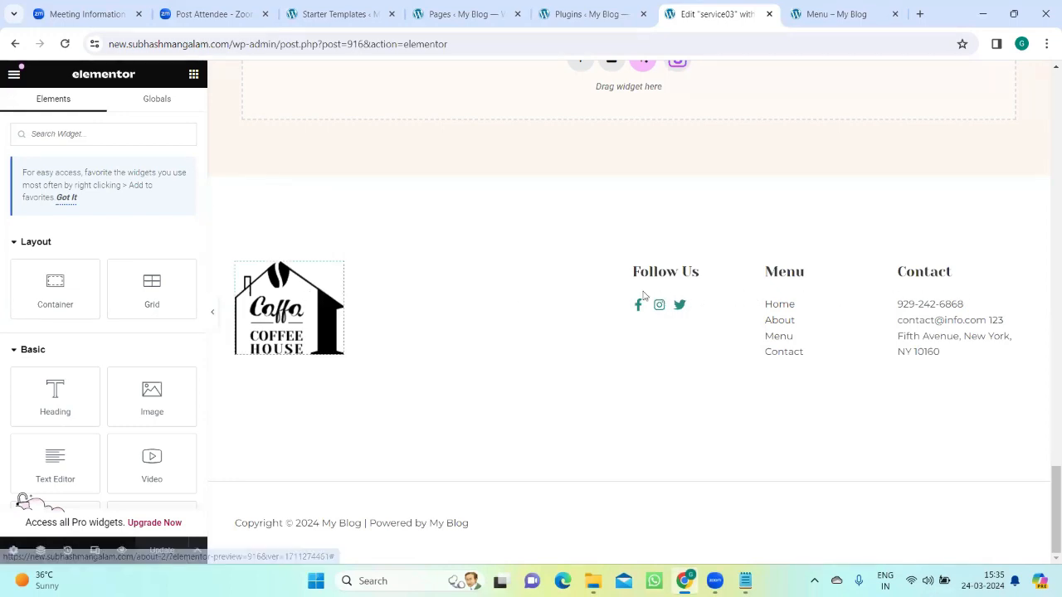
drag(757, 301, 637, 300)
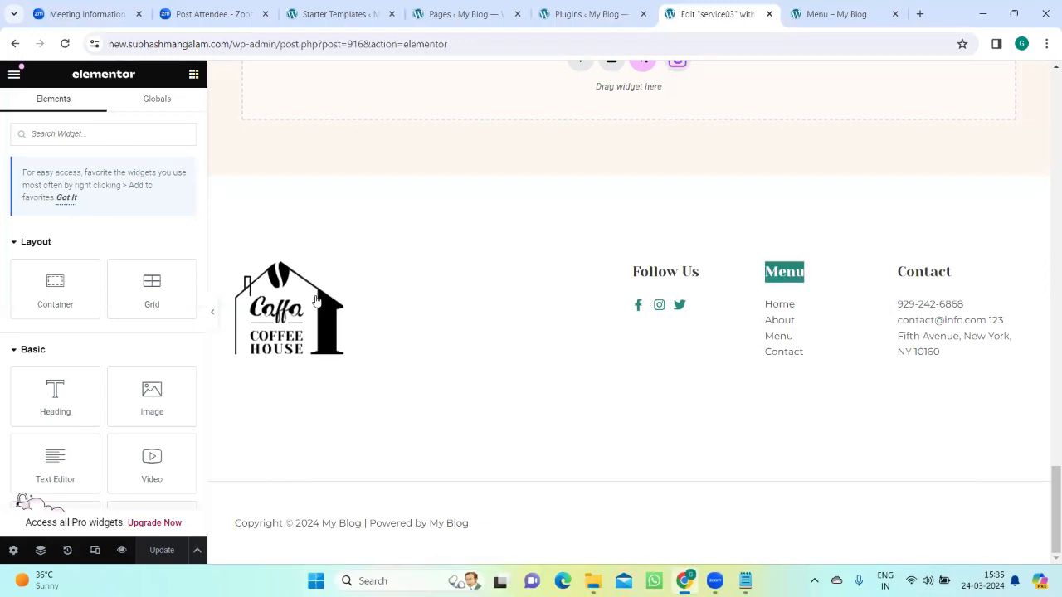
scroll(647, 334, up, 7)
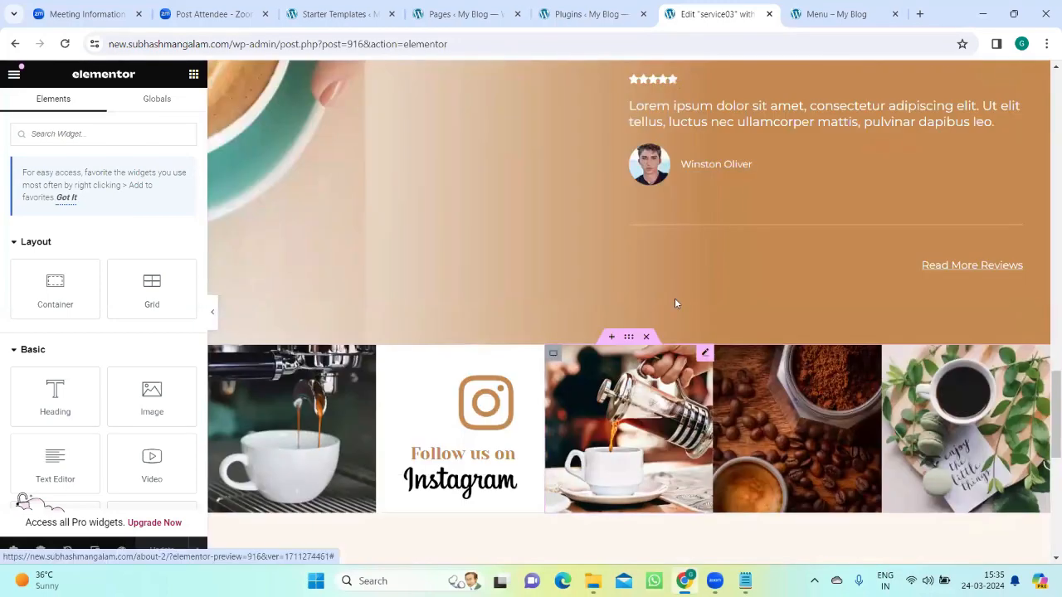
scroll(674, 302, down, 7)
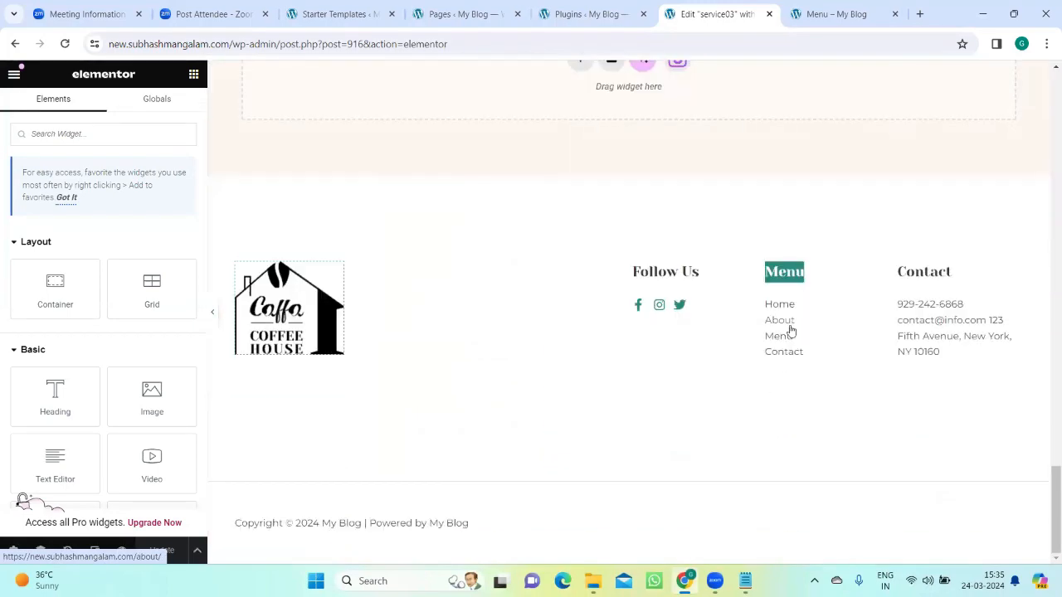
double_click(911, 304)
click(645, 314)
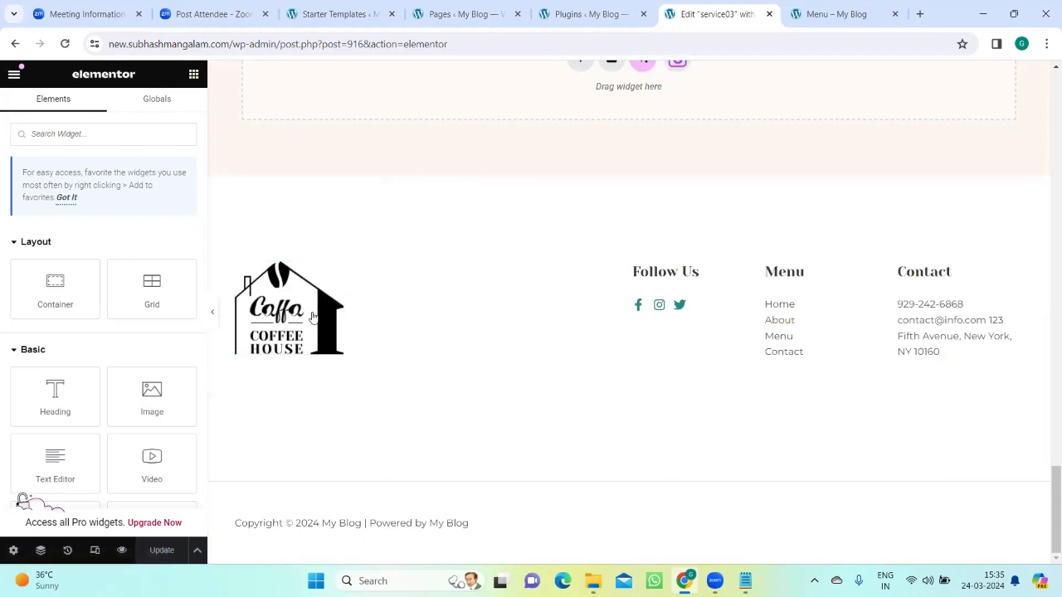
Step: Examine the service03 body content between the footer and the intro text, including the Instagram row, Reviews section and coffee image gallery
scroll(689, 387, up, 10)
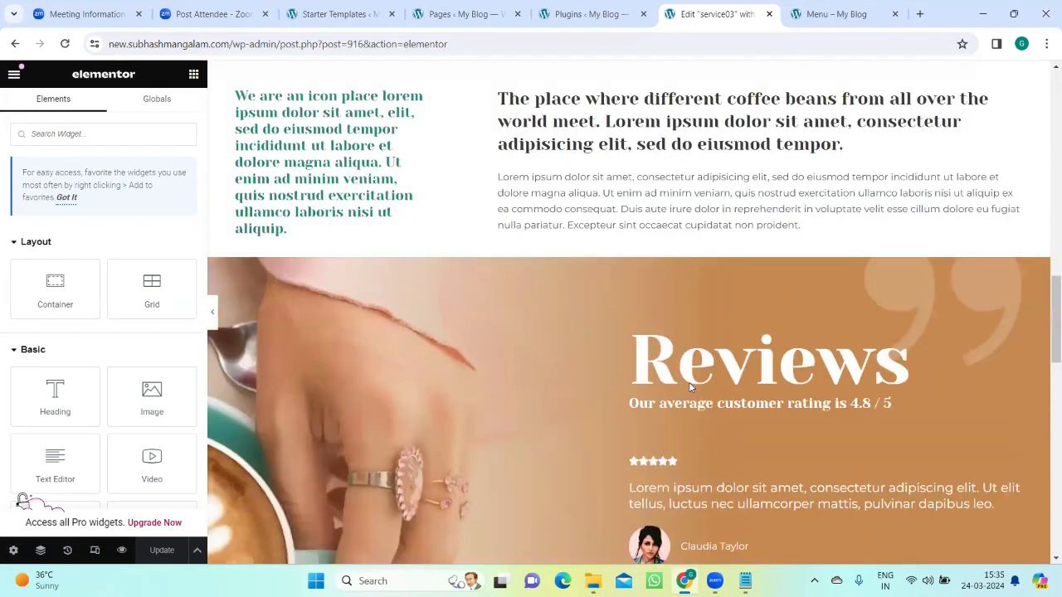
scroll(689, 386, down, 9)
scroll(688, 384, up, 4)
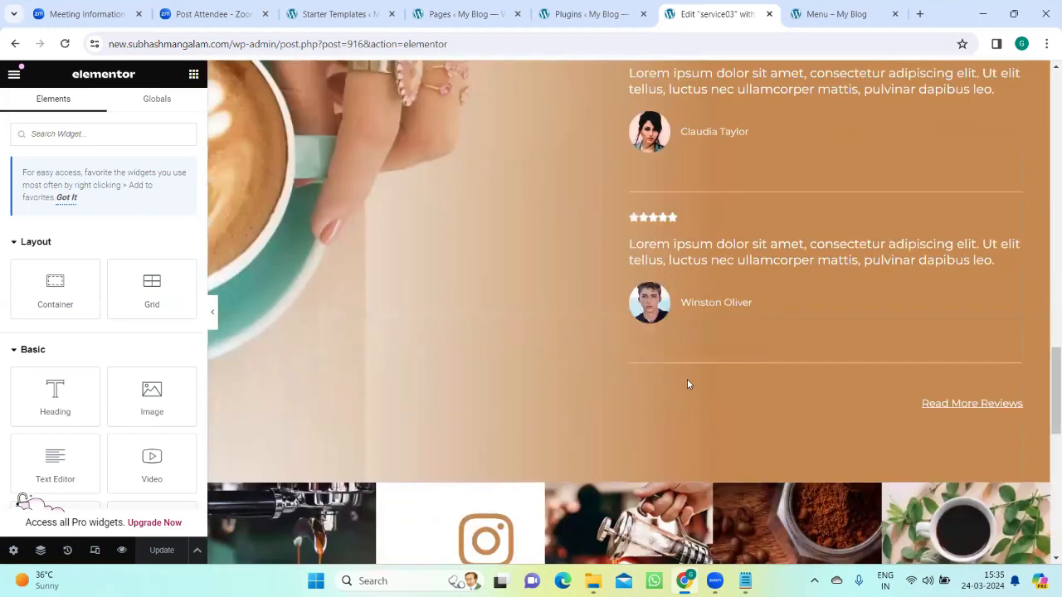
scroll(687, 379, up, 4)
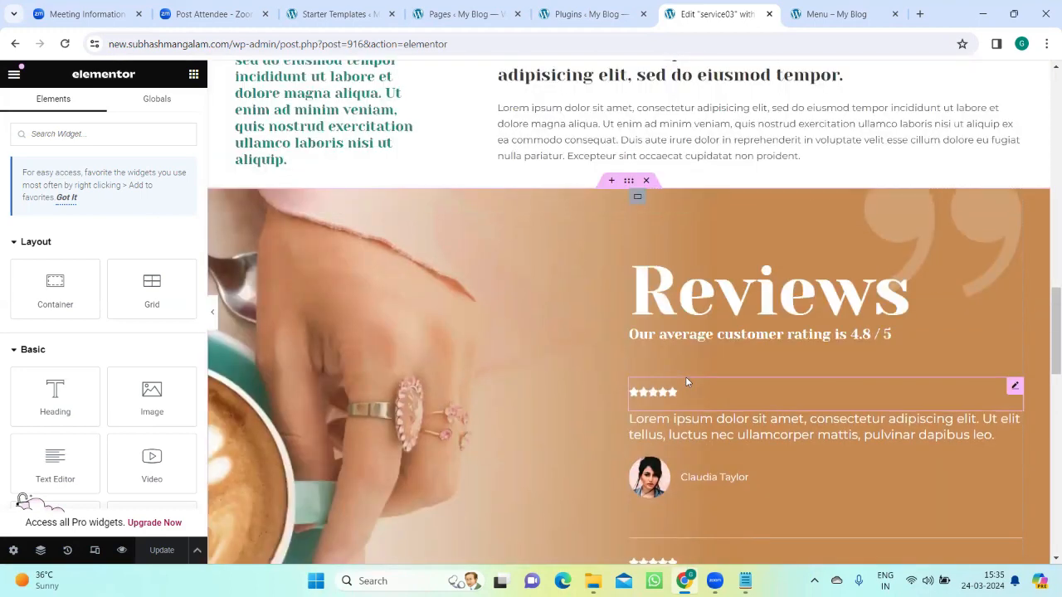
scroll(685, 380, down, 4)
scroll(685, 380, up, 8)
scroll(685, 380, down, 10)
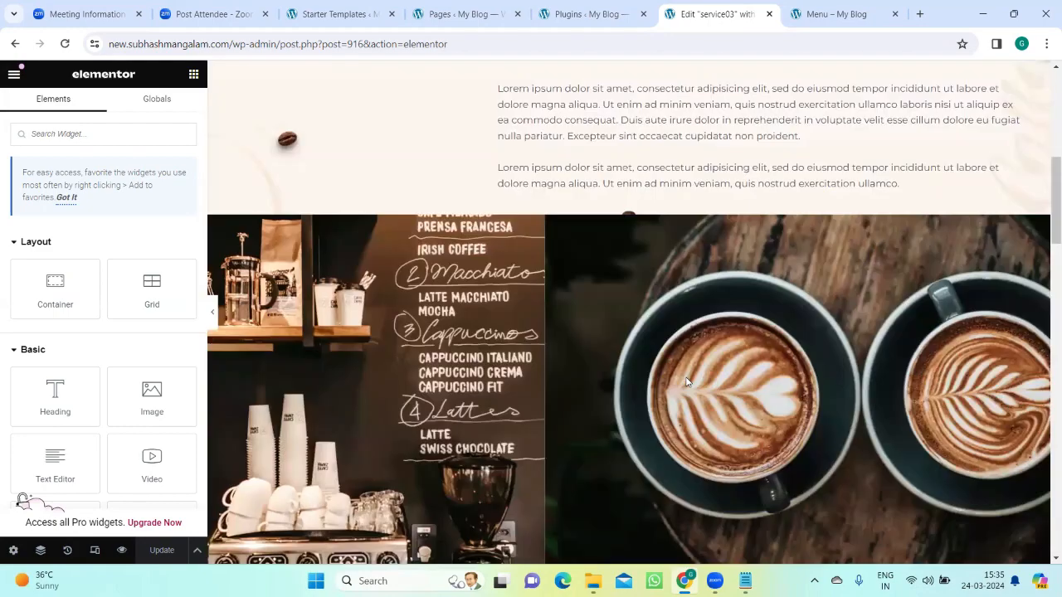
scroll(709, 458, up, 10)
scroll(709, 458, down, 12)
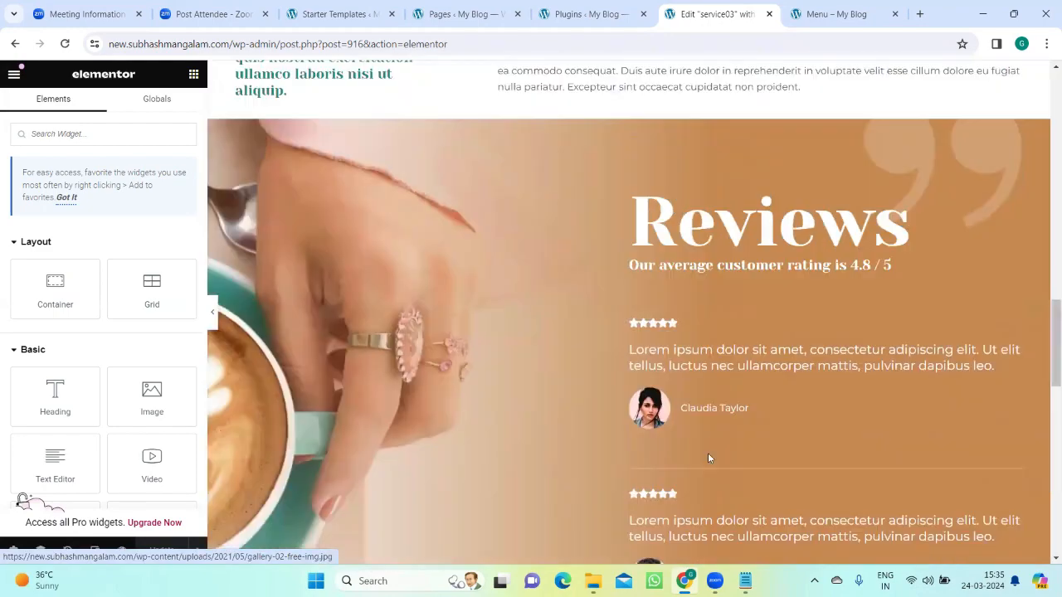